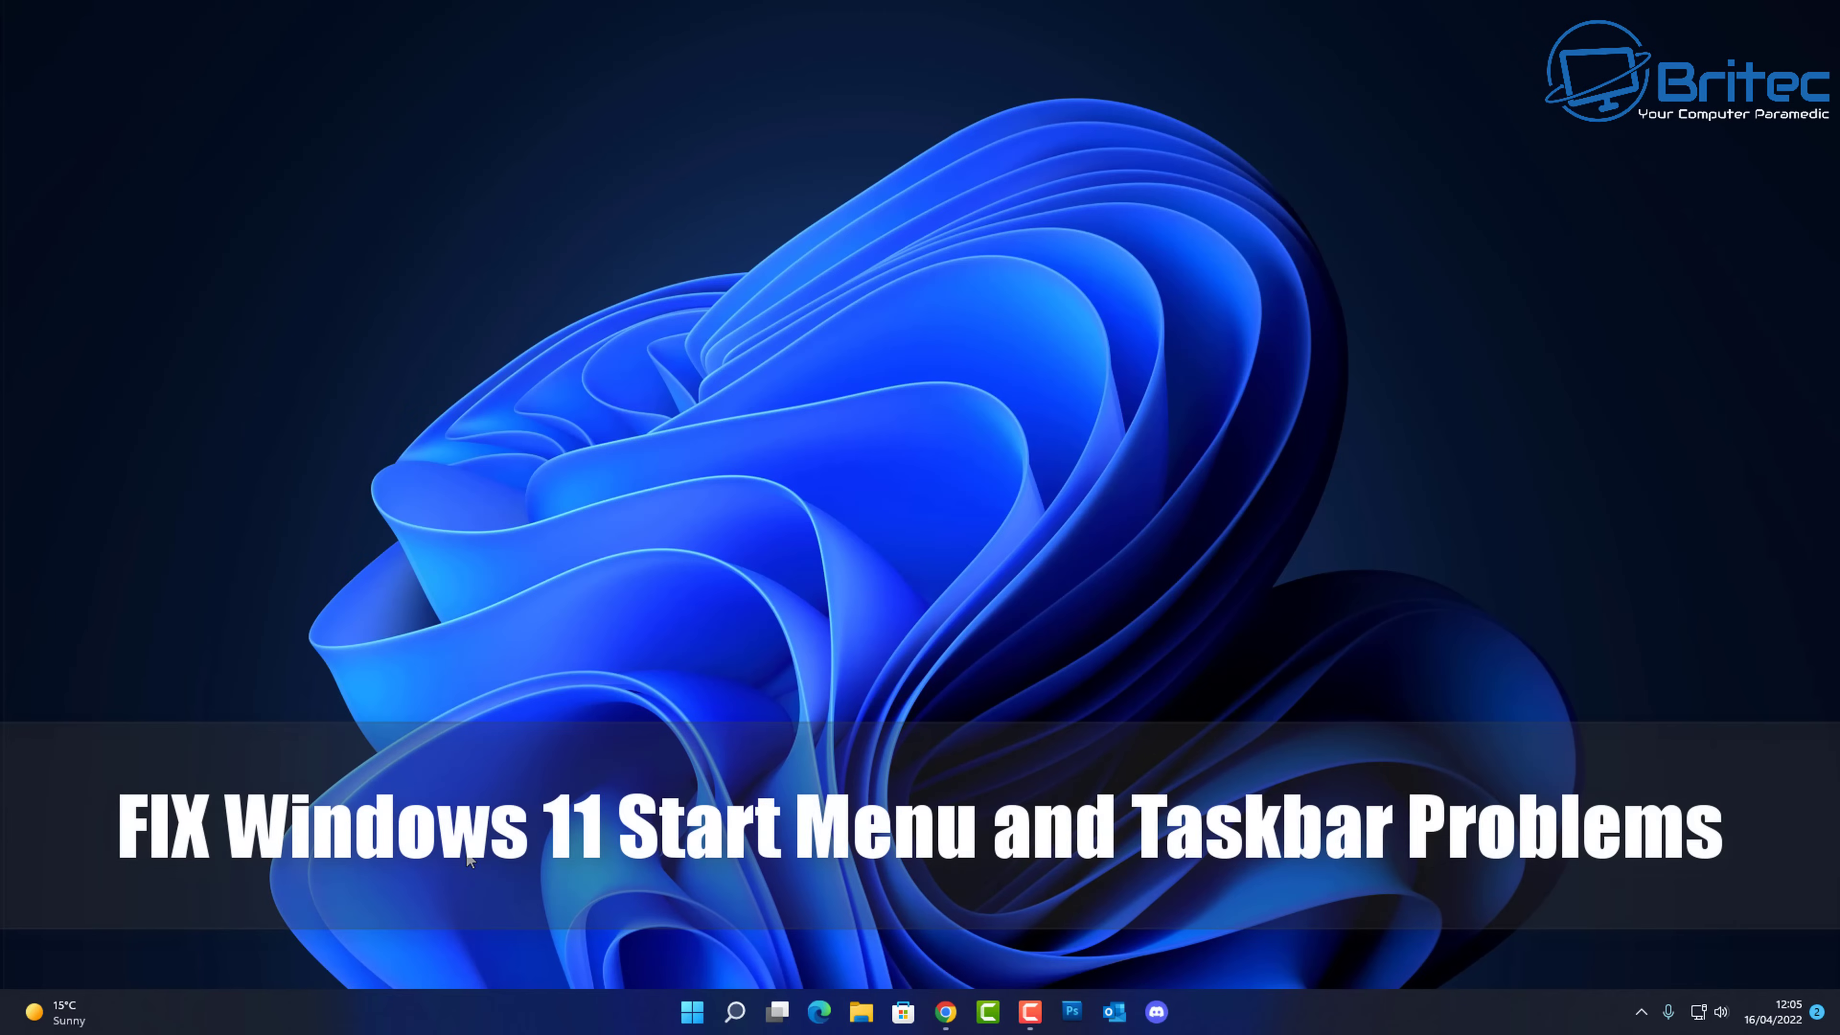
# Step: Open, close and reopen the default centred Start menu, then bring up the taskbar context menu
pyautogui.click(689, 1013)
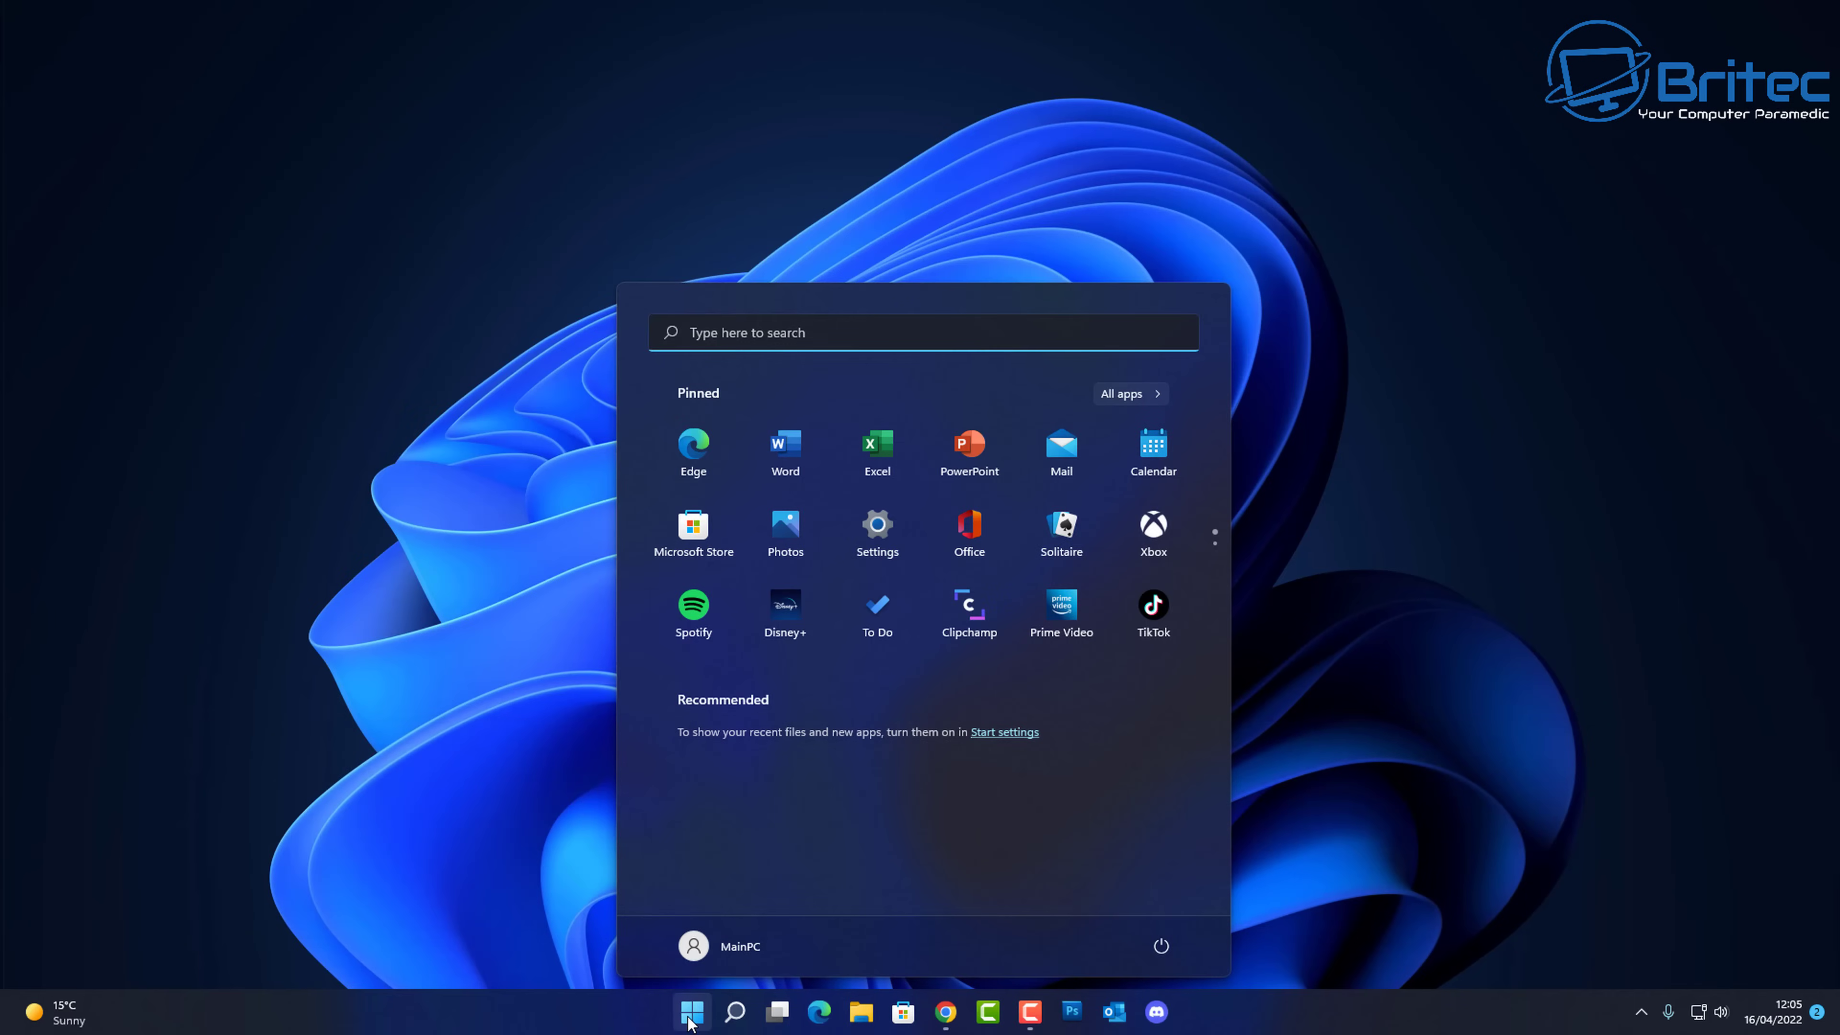
pyautogui.click(691, 1018)
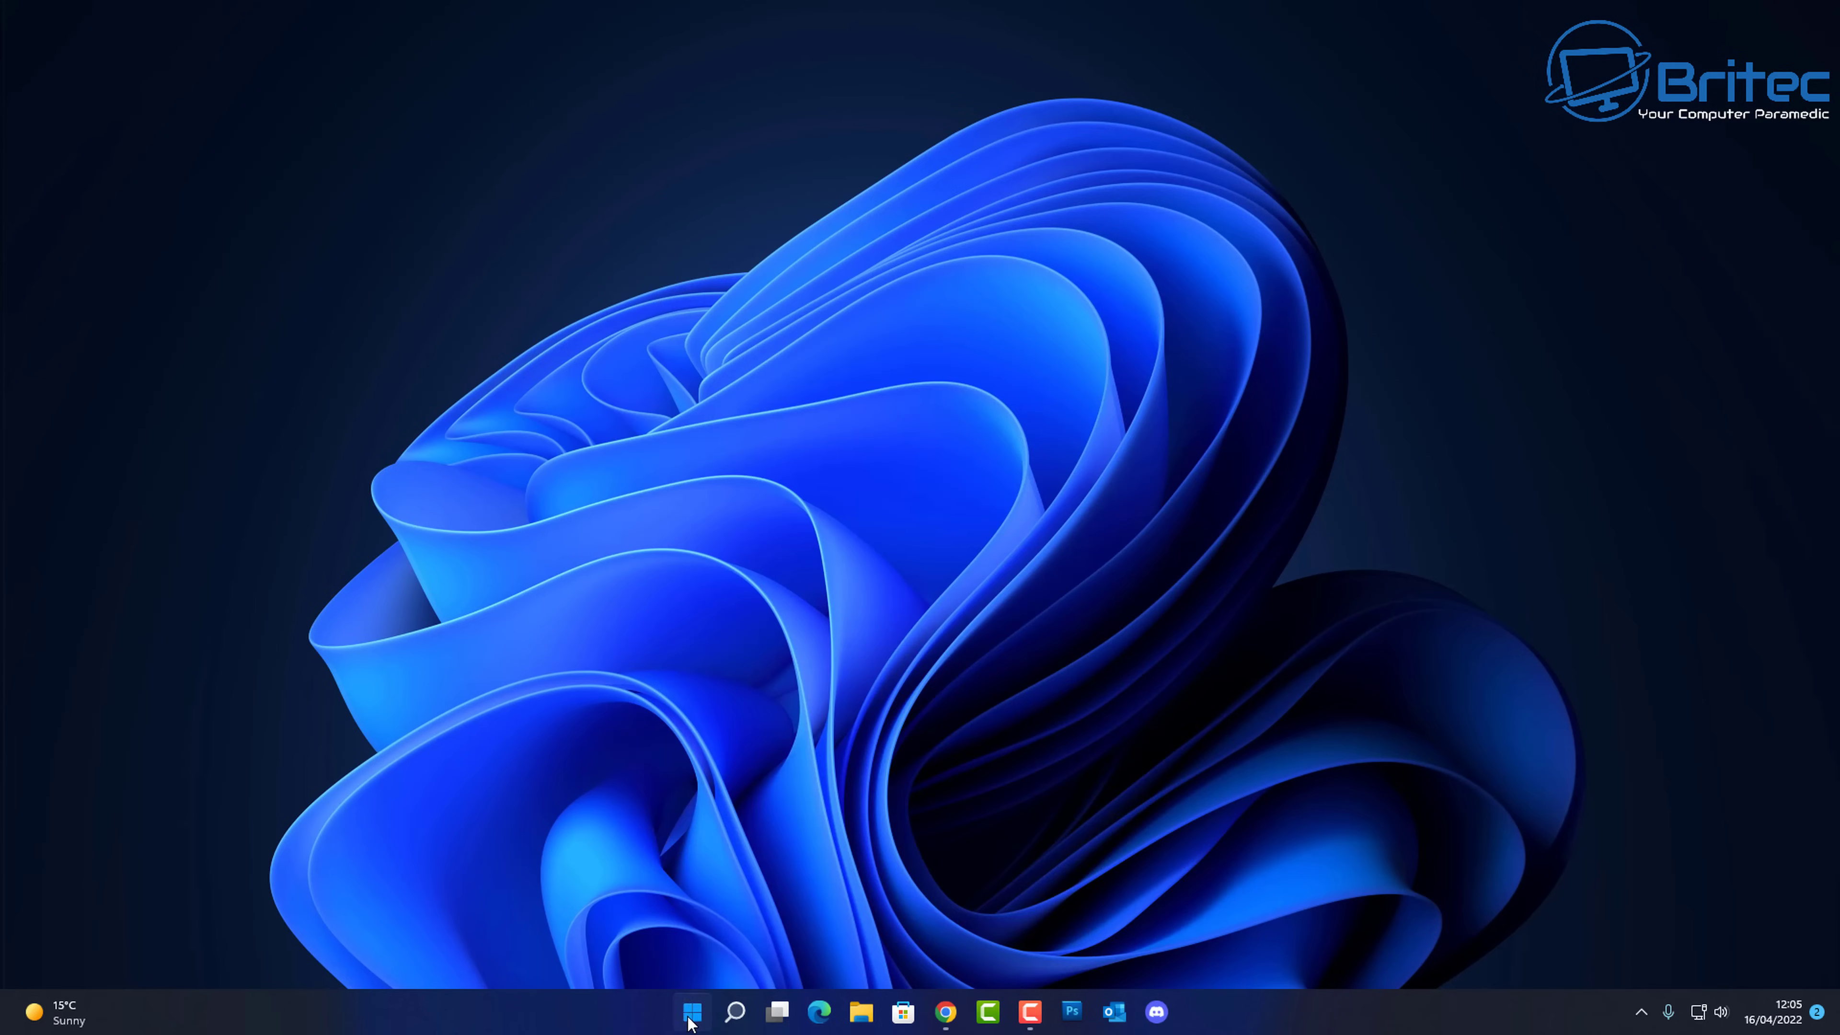
pyautogui.click(692, 1017)
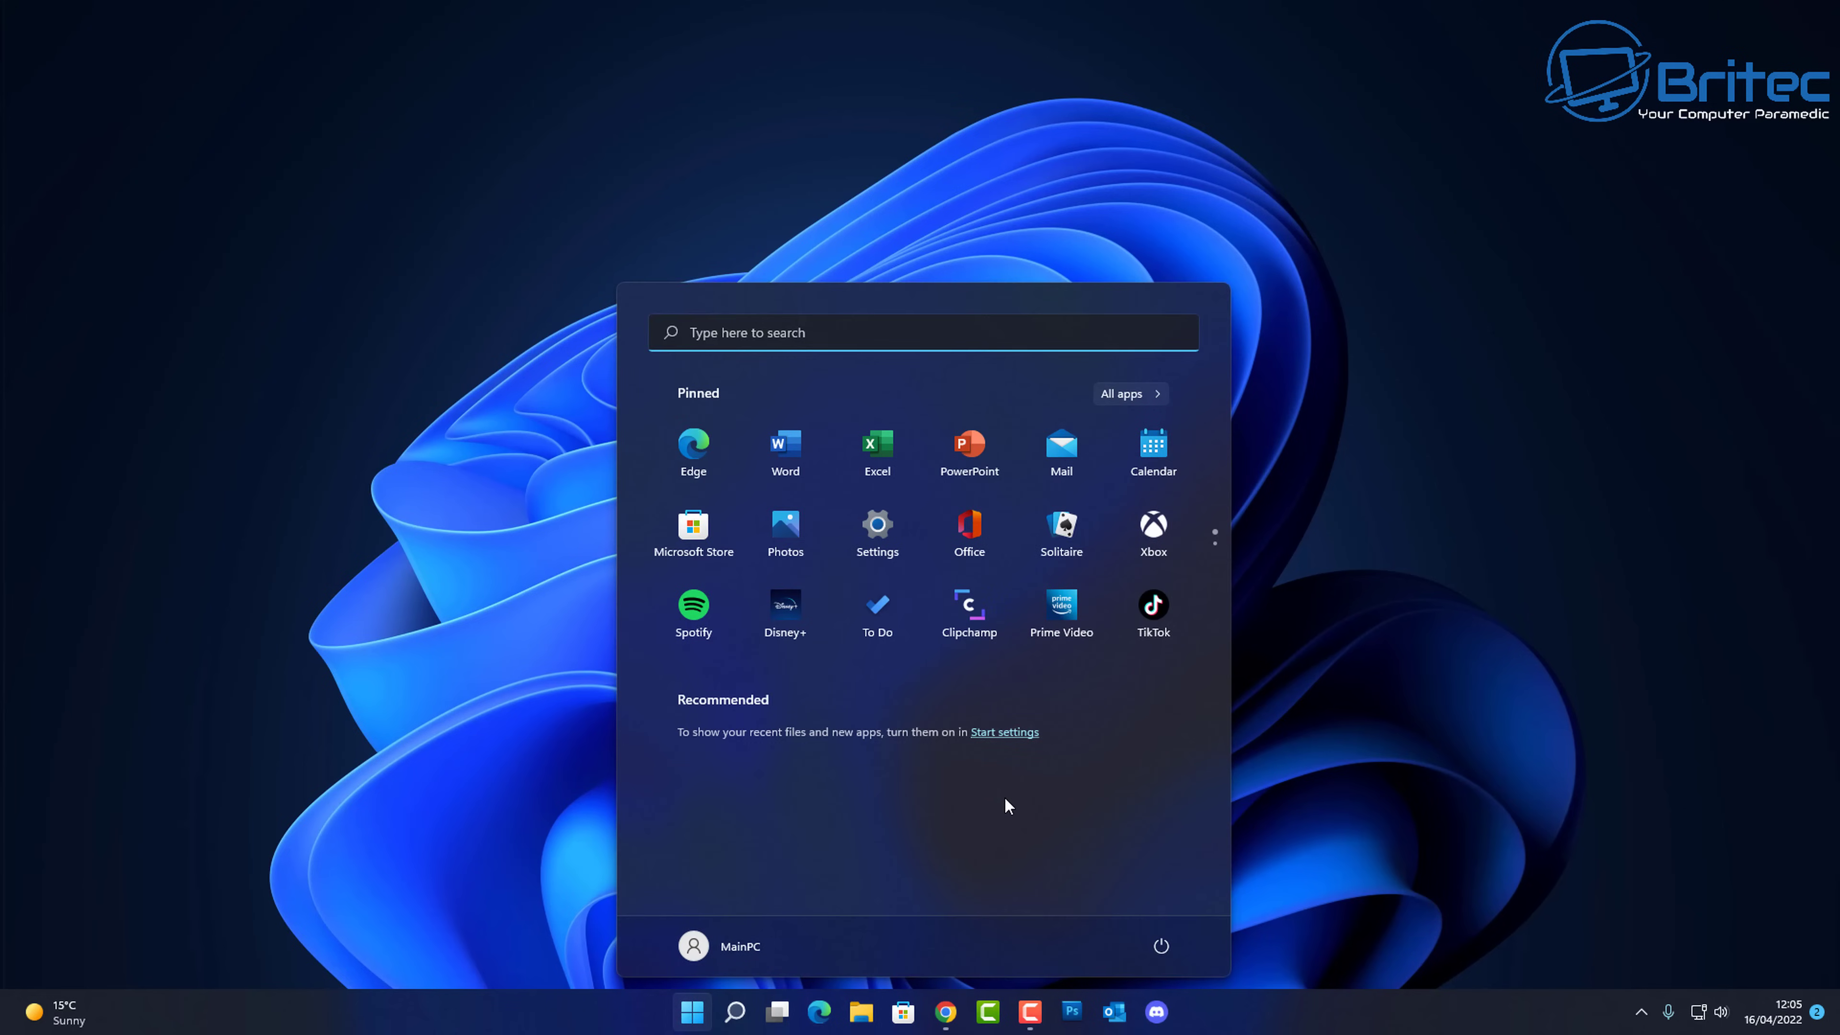
pyautogui.rightClick(579, 1022)
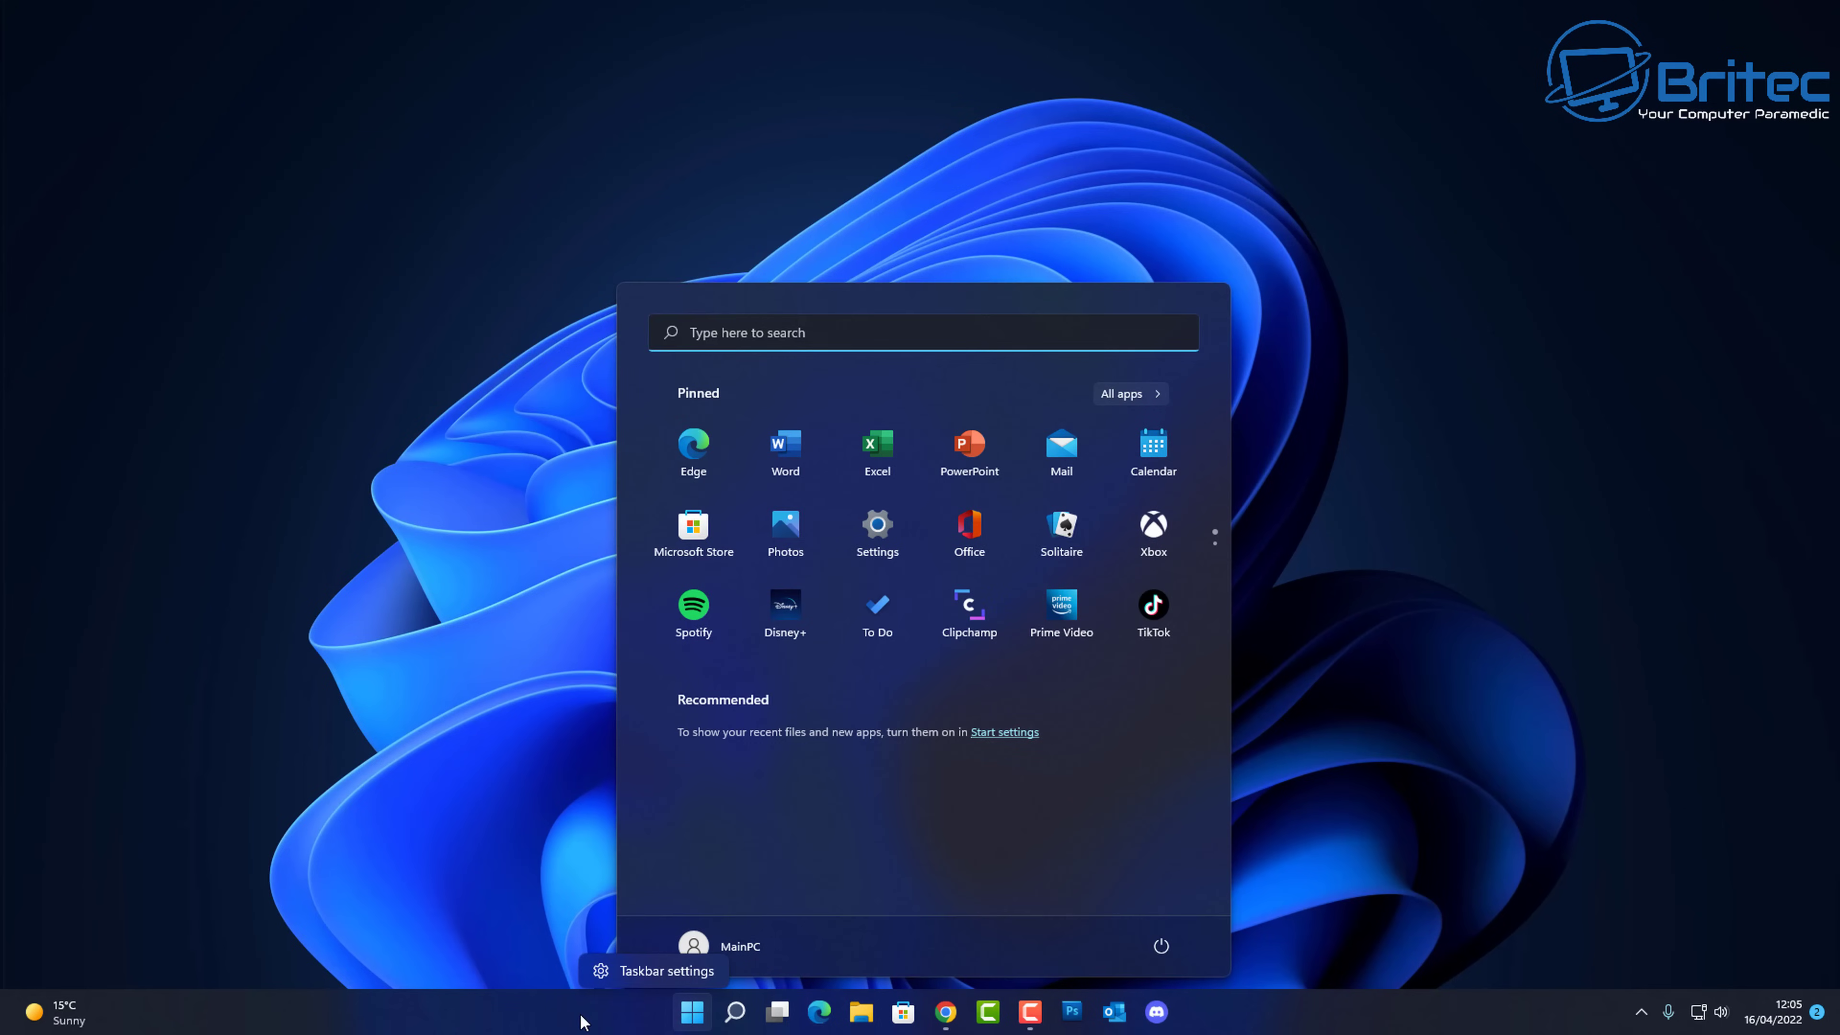
# Step: Under Taskbar behaviours, switch Taskbar alignment to Left, back to Centre, then close Settings
pyautogui.click(649, 972)
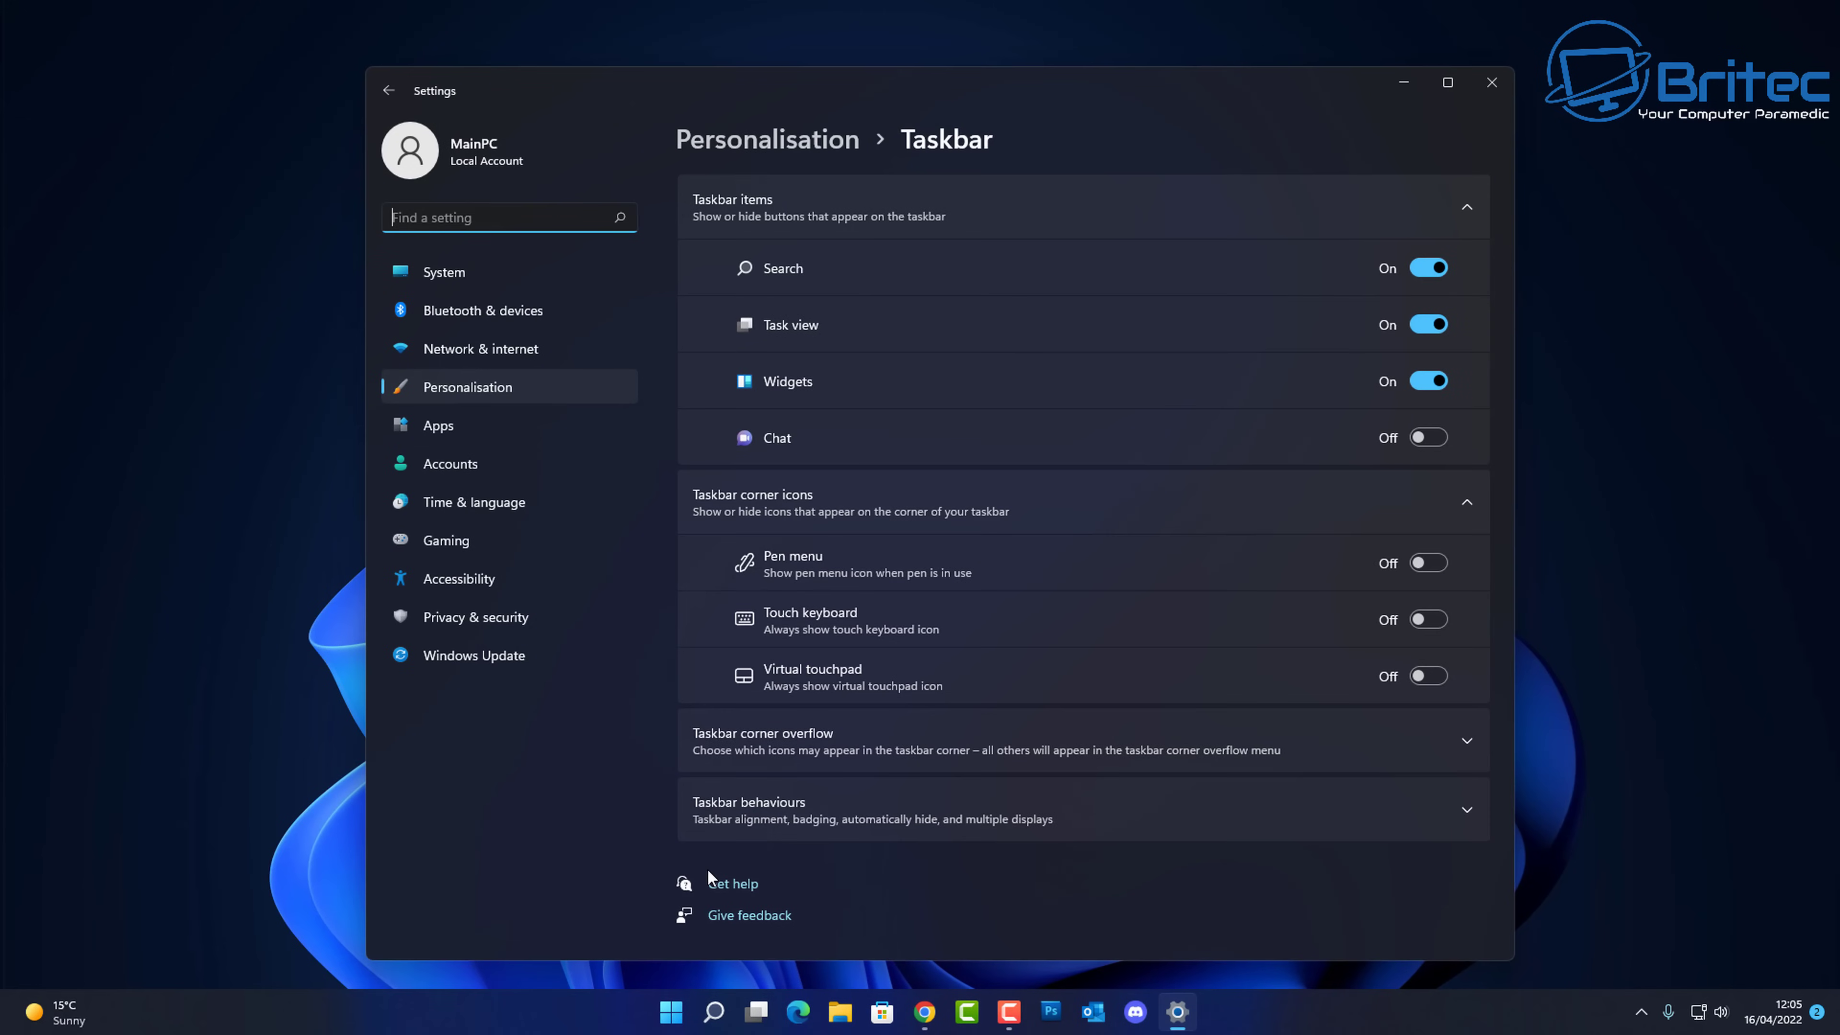
pyautogui.click(922, 804)
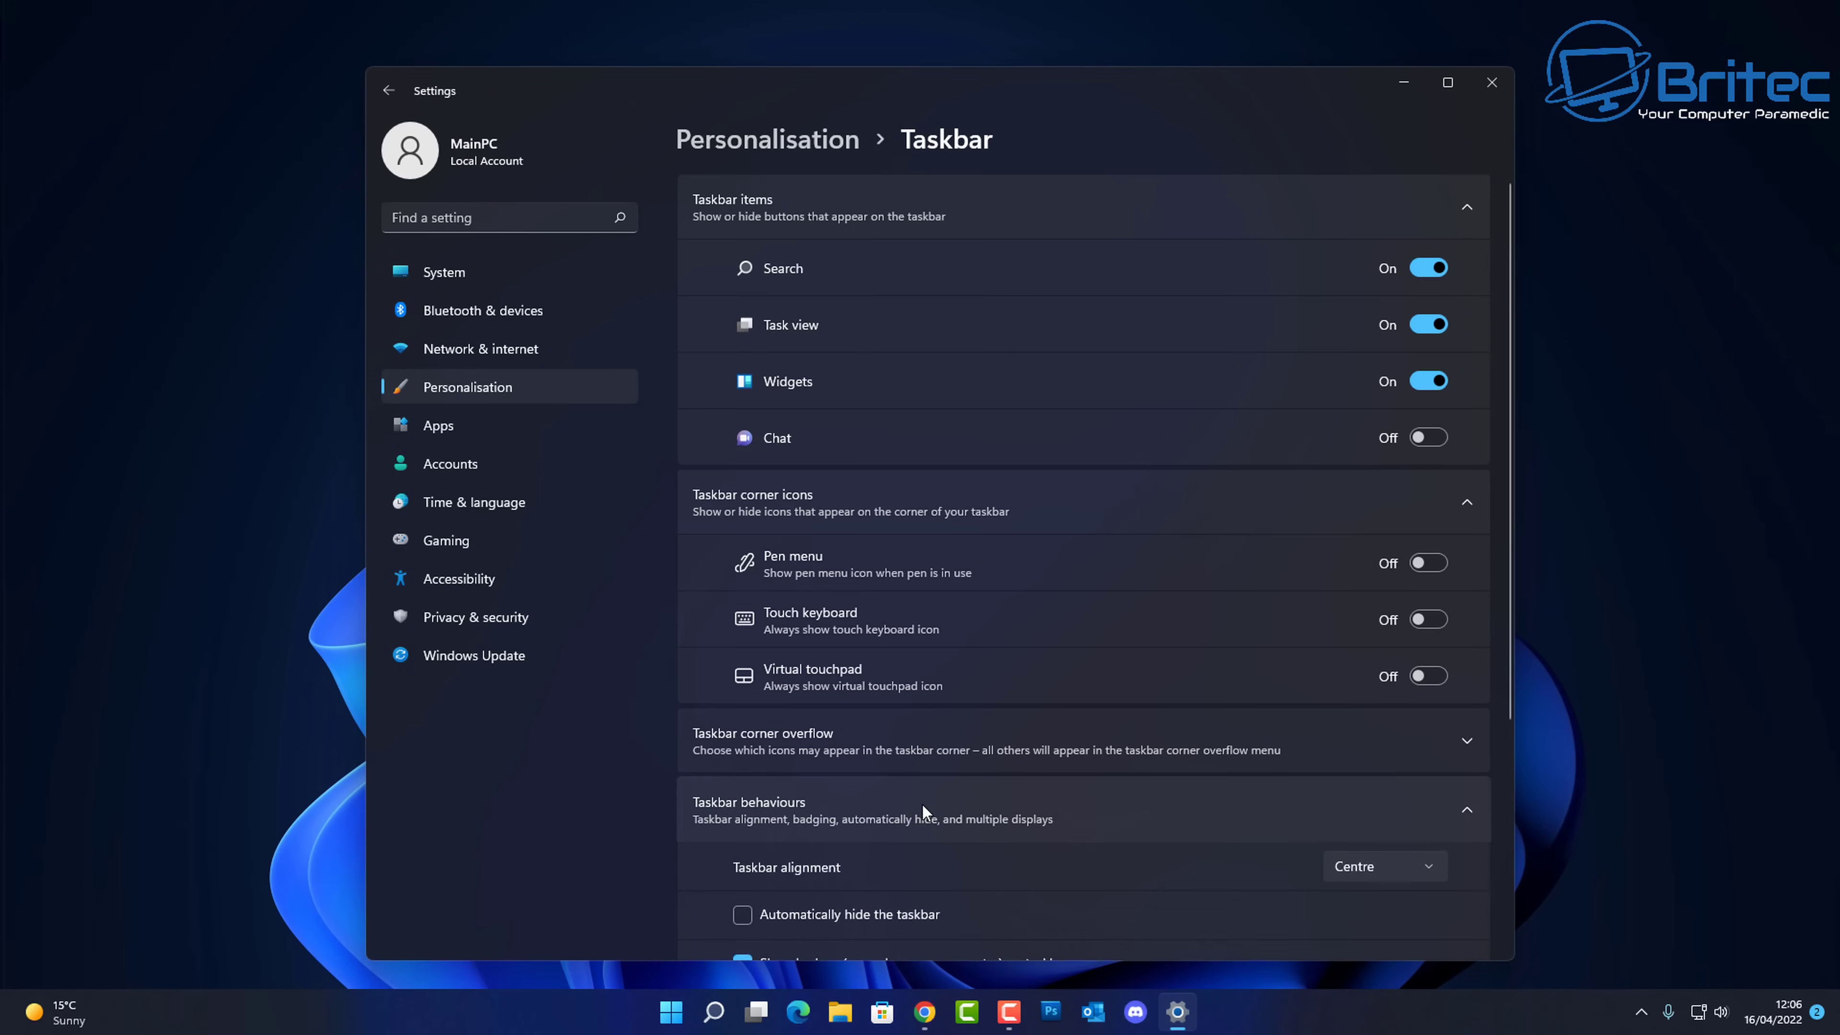
pyautogui.click(1397, 545)
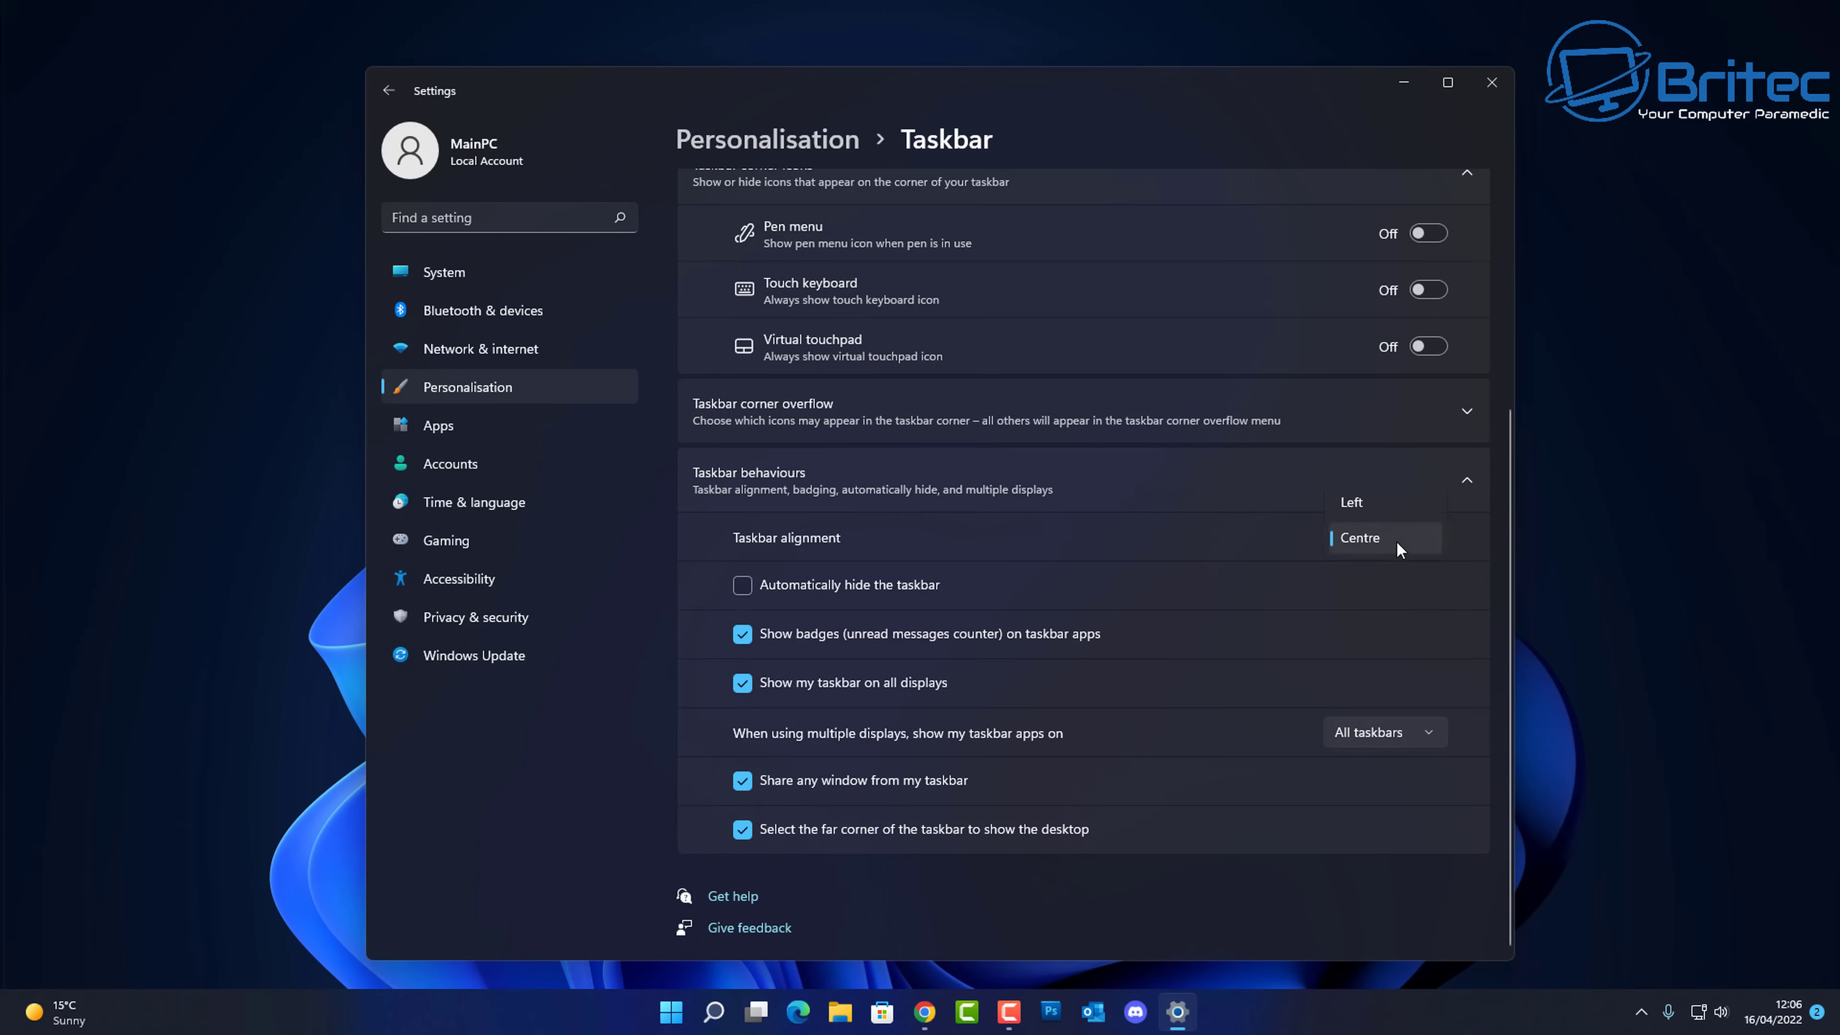
pyautogui.click(1358, 500)
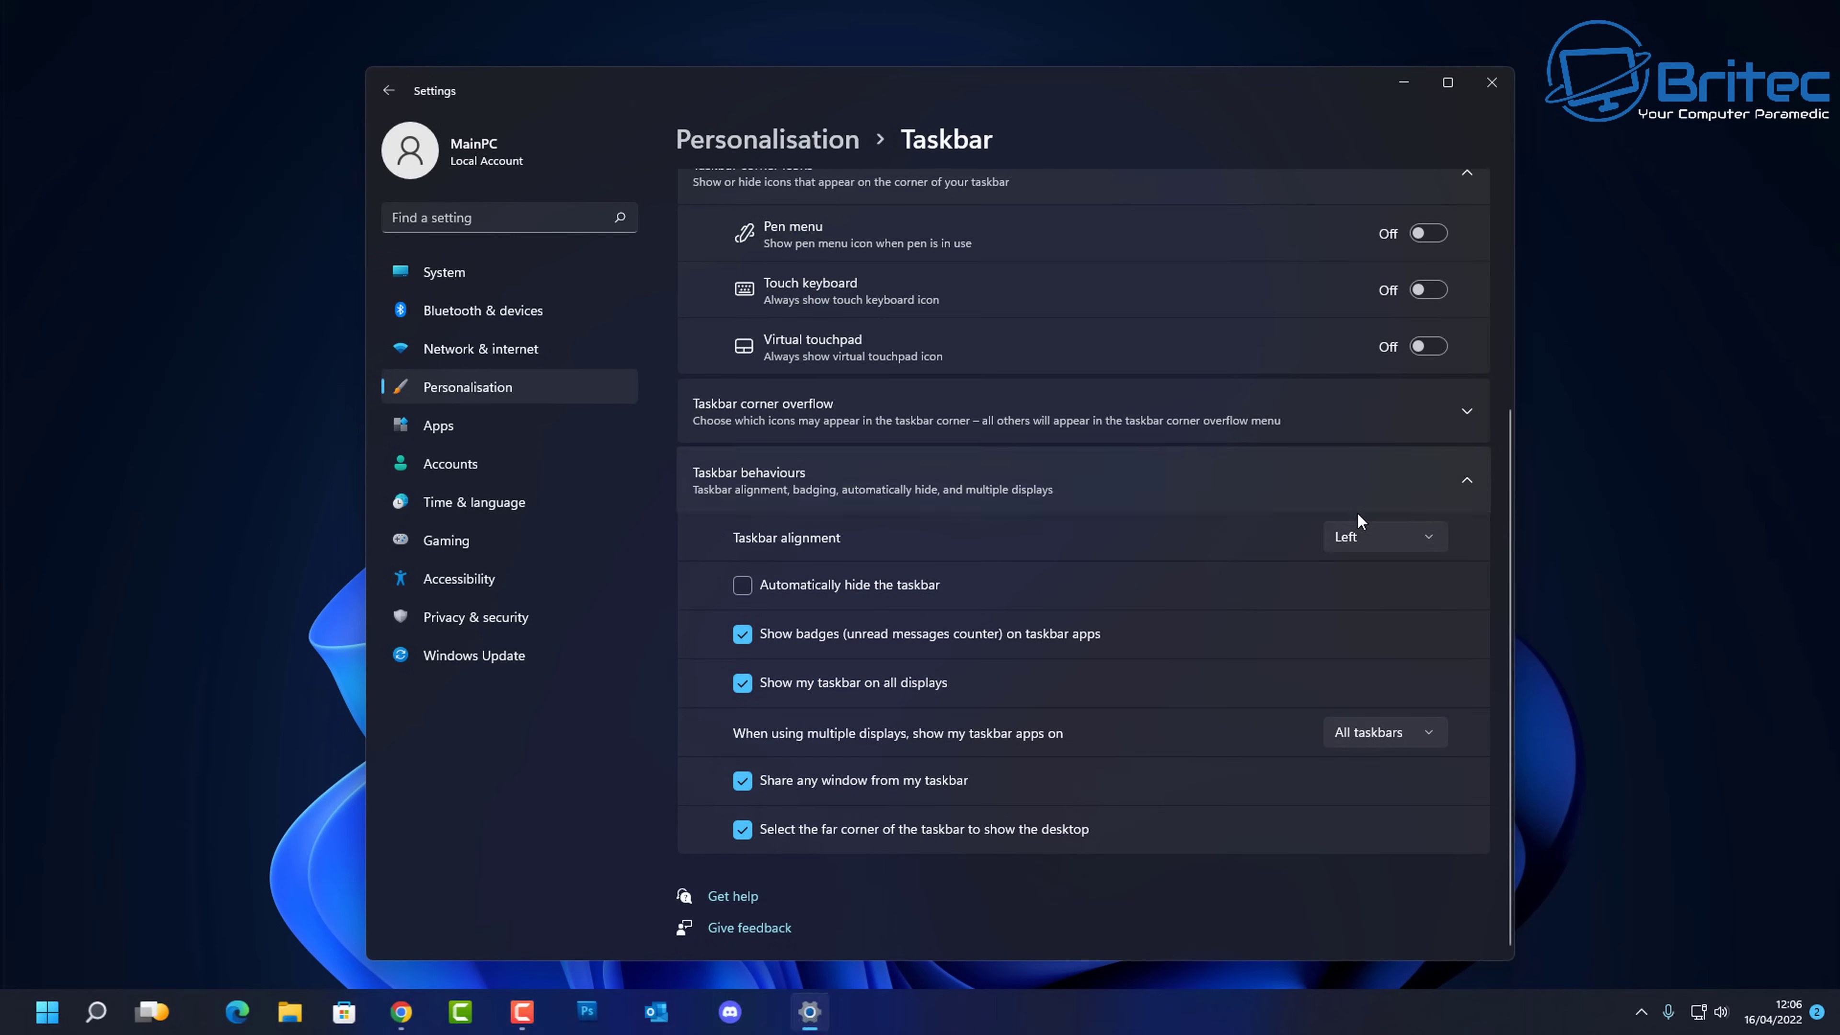
pyautogui.click(1363, 540)
pyautogui.click(1362, 574)
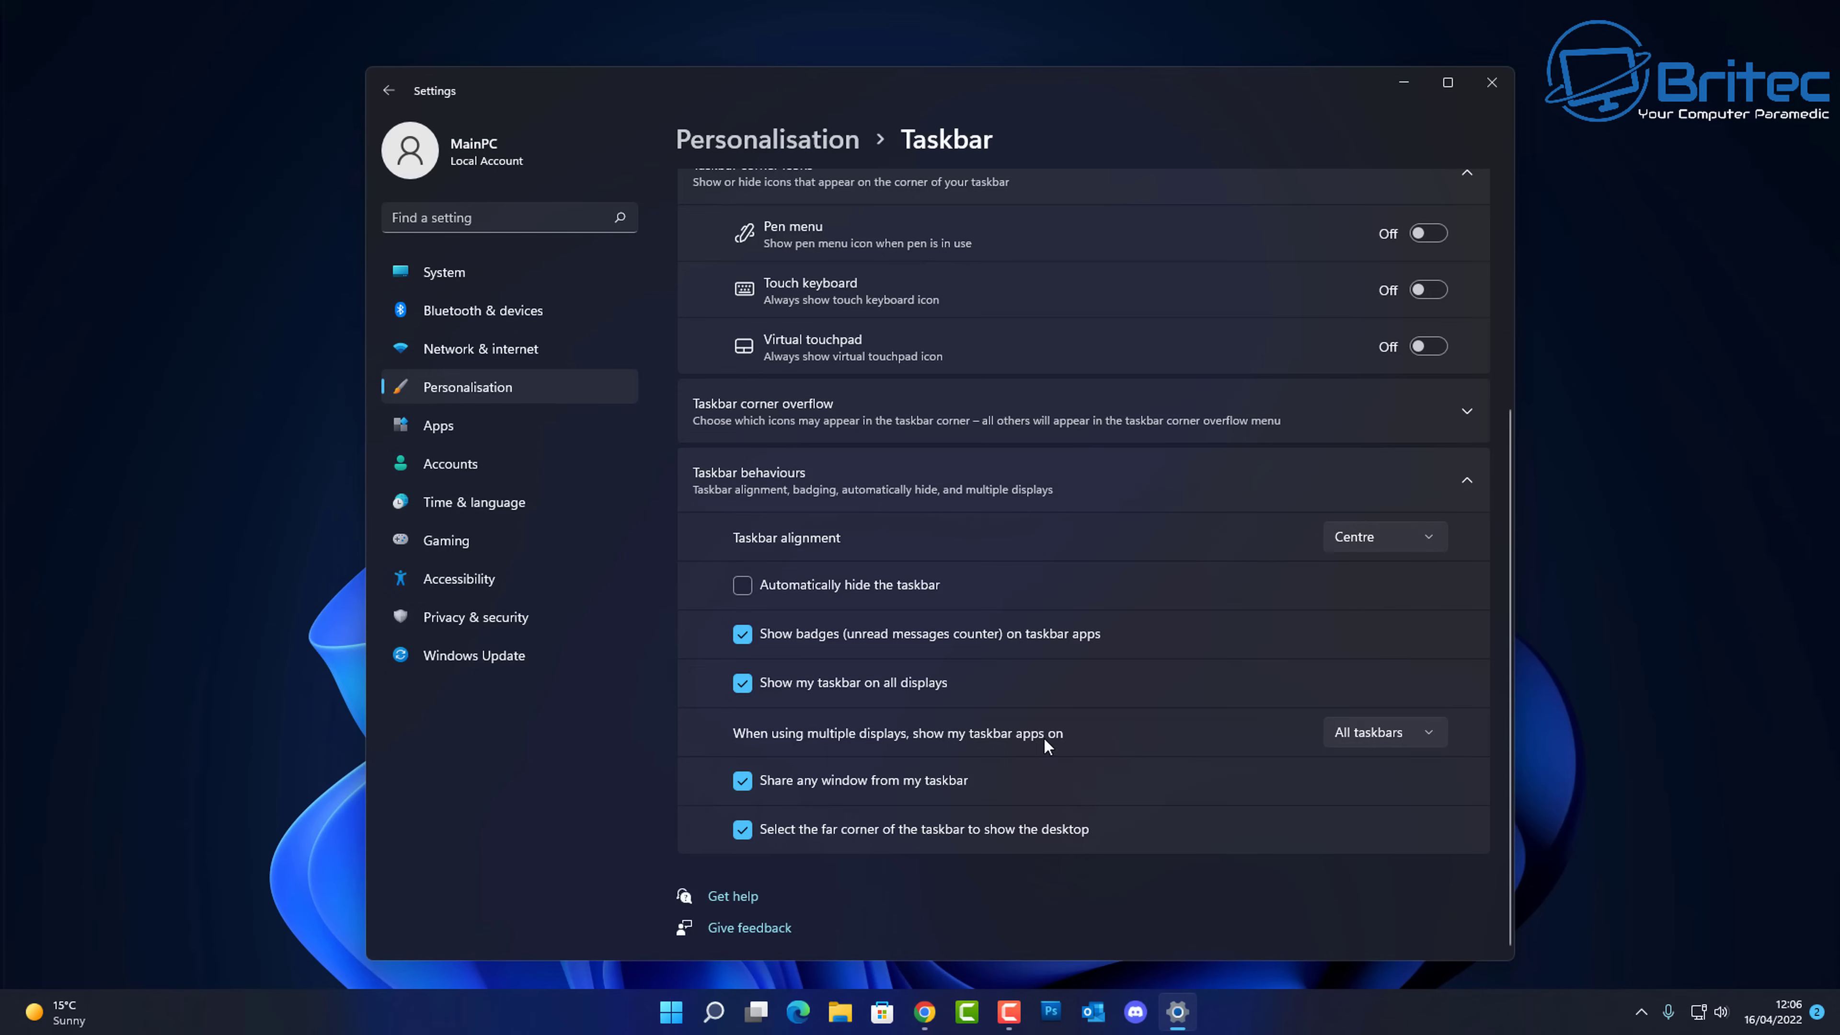
pyautogui.click(1500, 90)
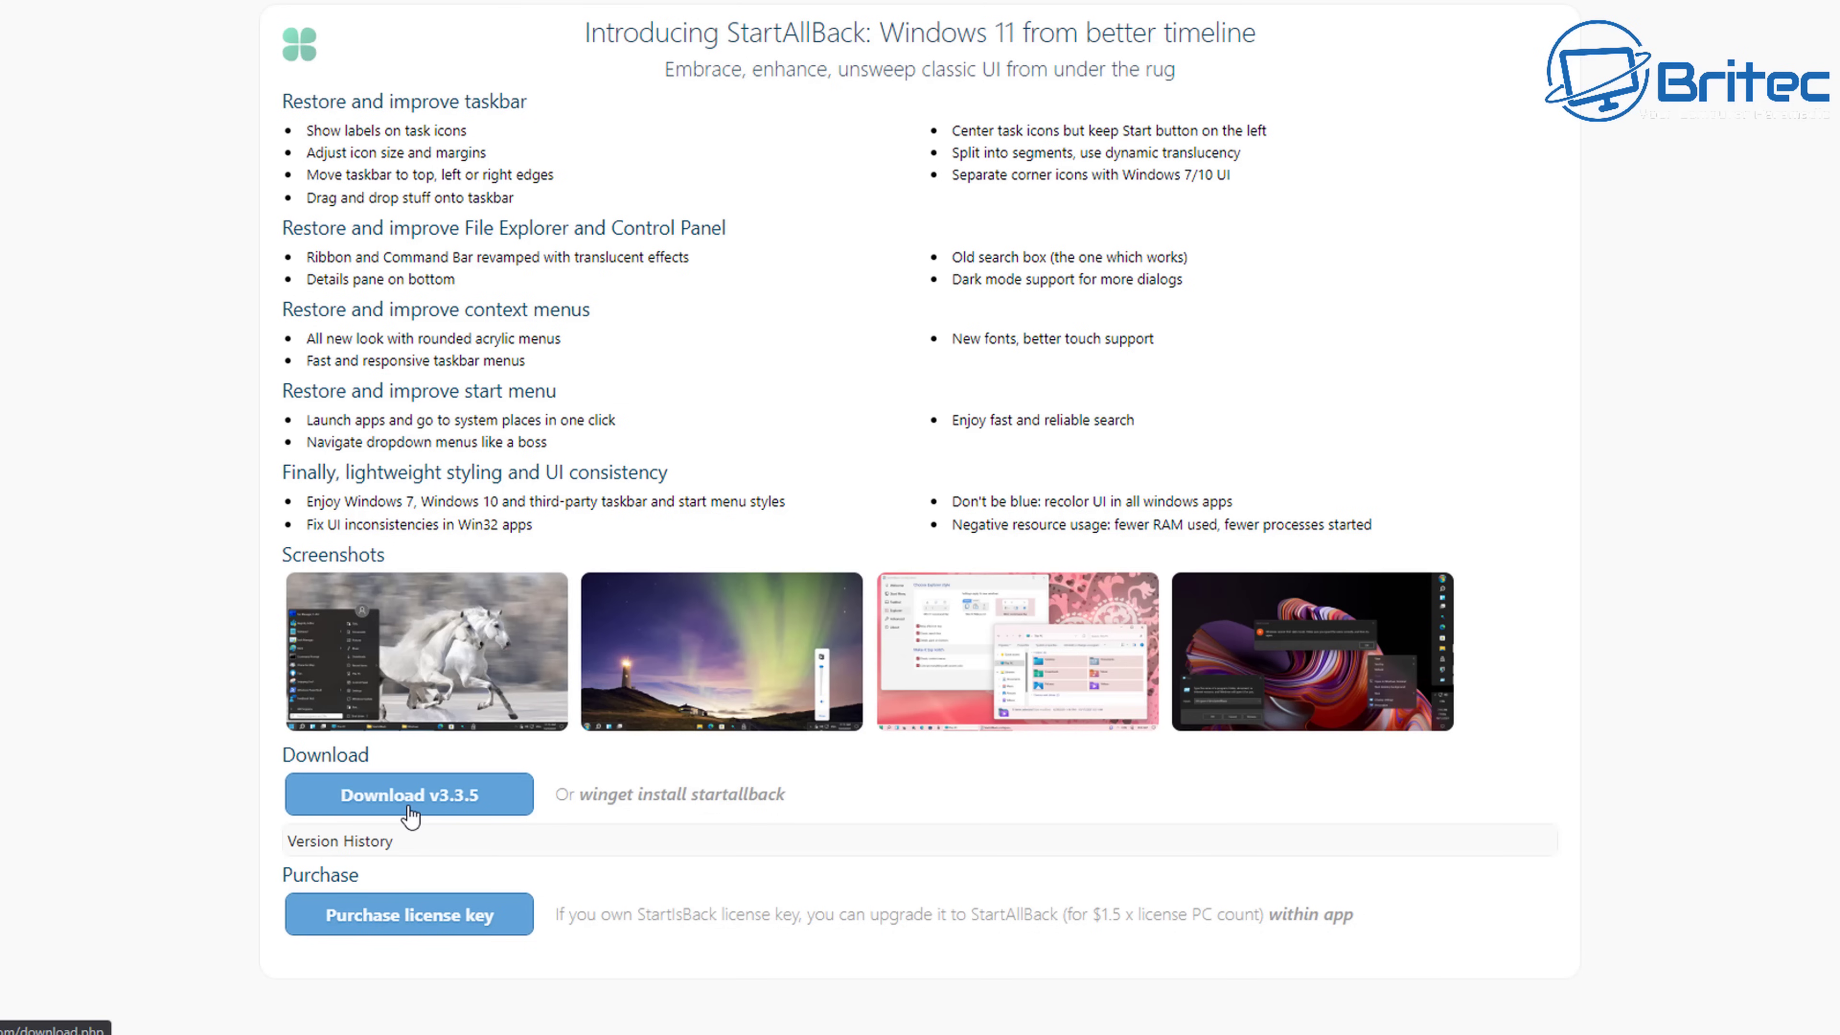
# Step: Download the StartAllBack v3.3.5 installer and run it, installing for everyone
pyautogui.click(410, 805)
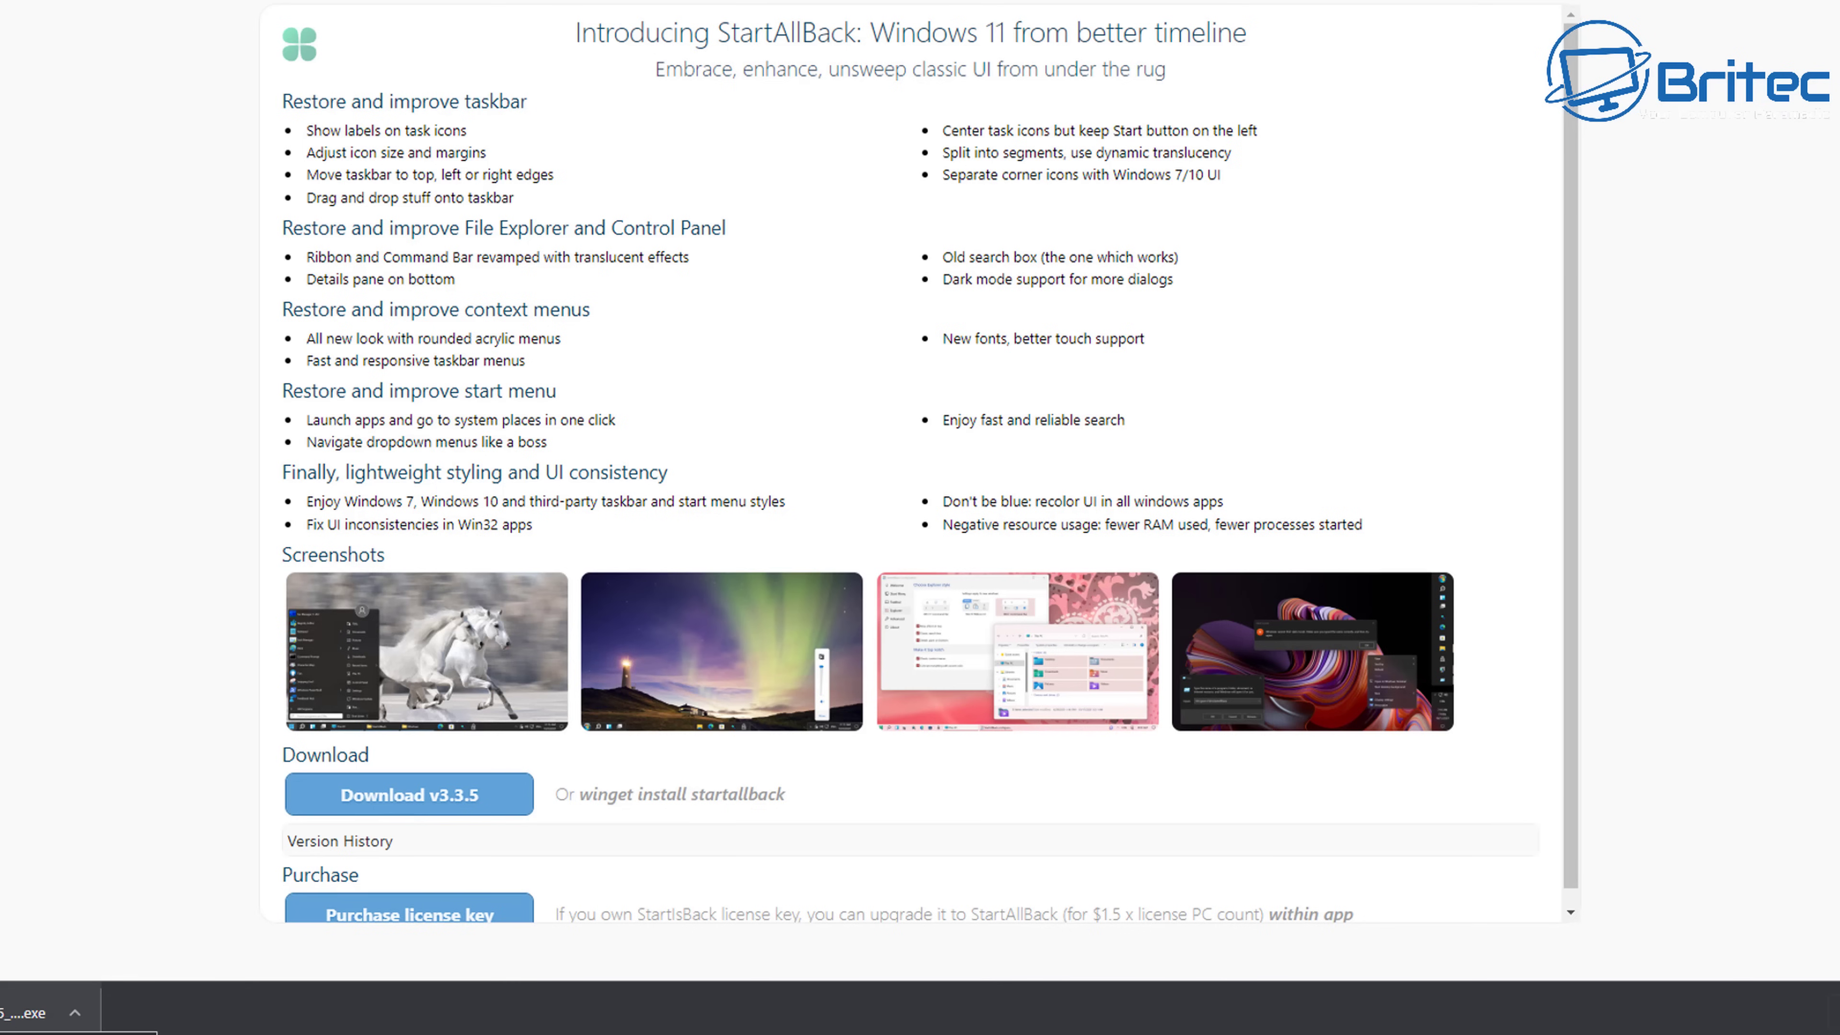
pyautogui.click(116, 1008)
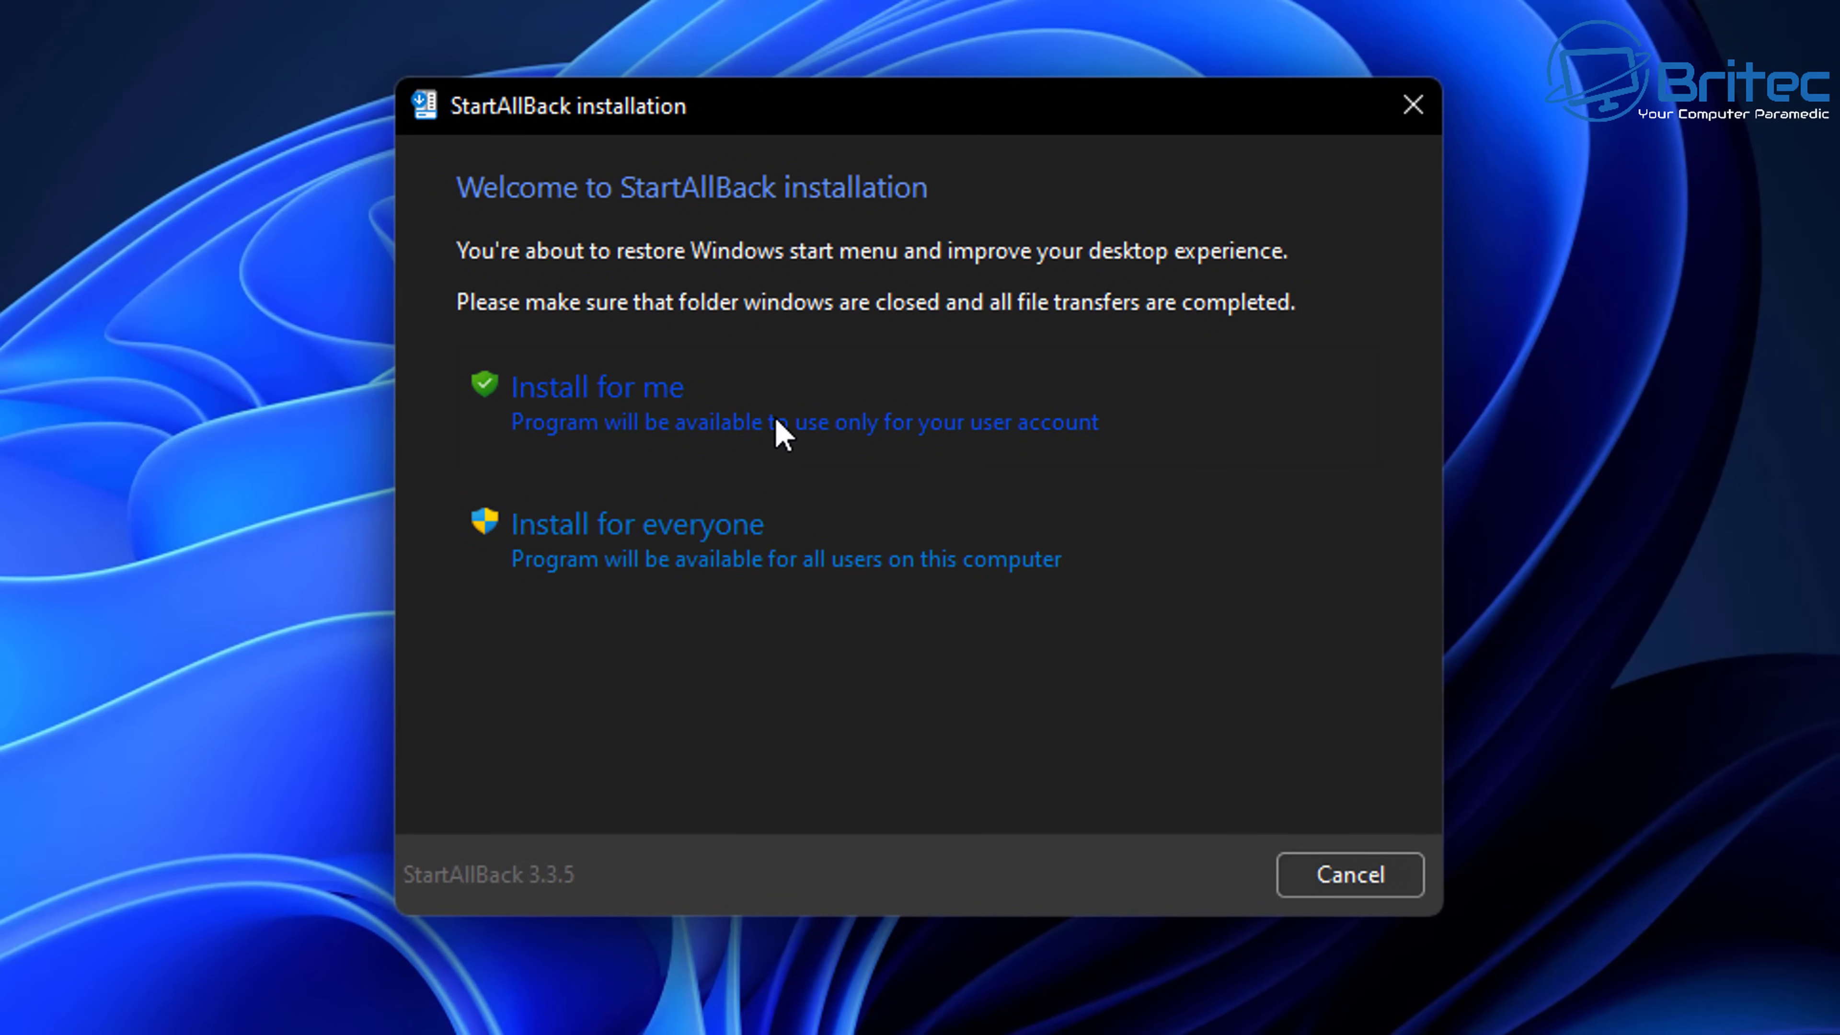
pyautogui.click(724, 542)
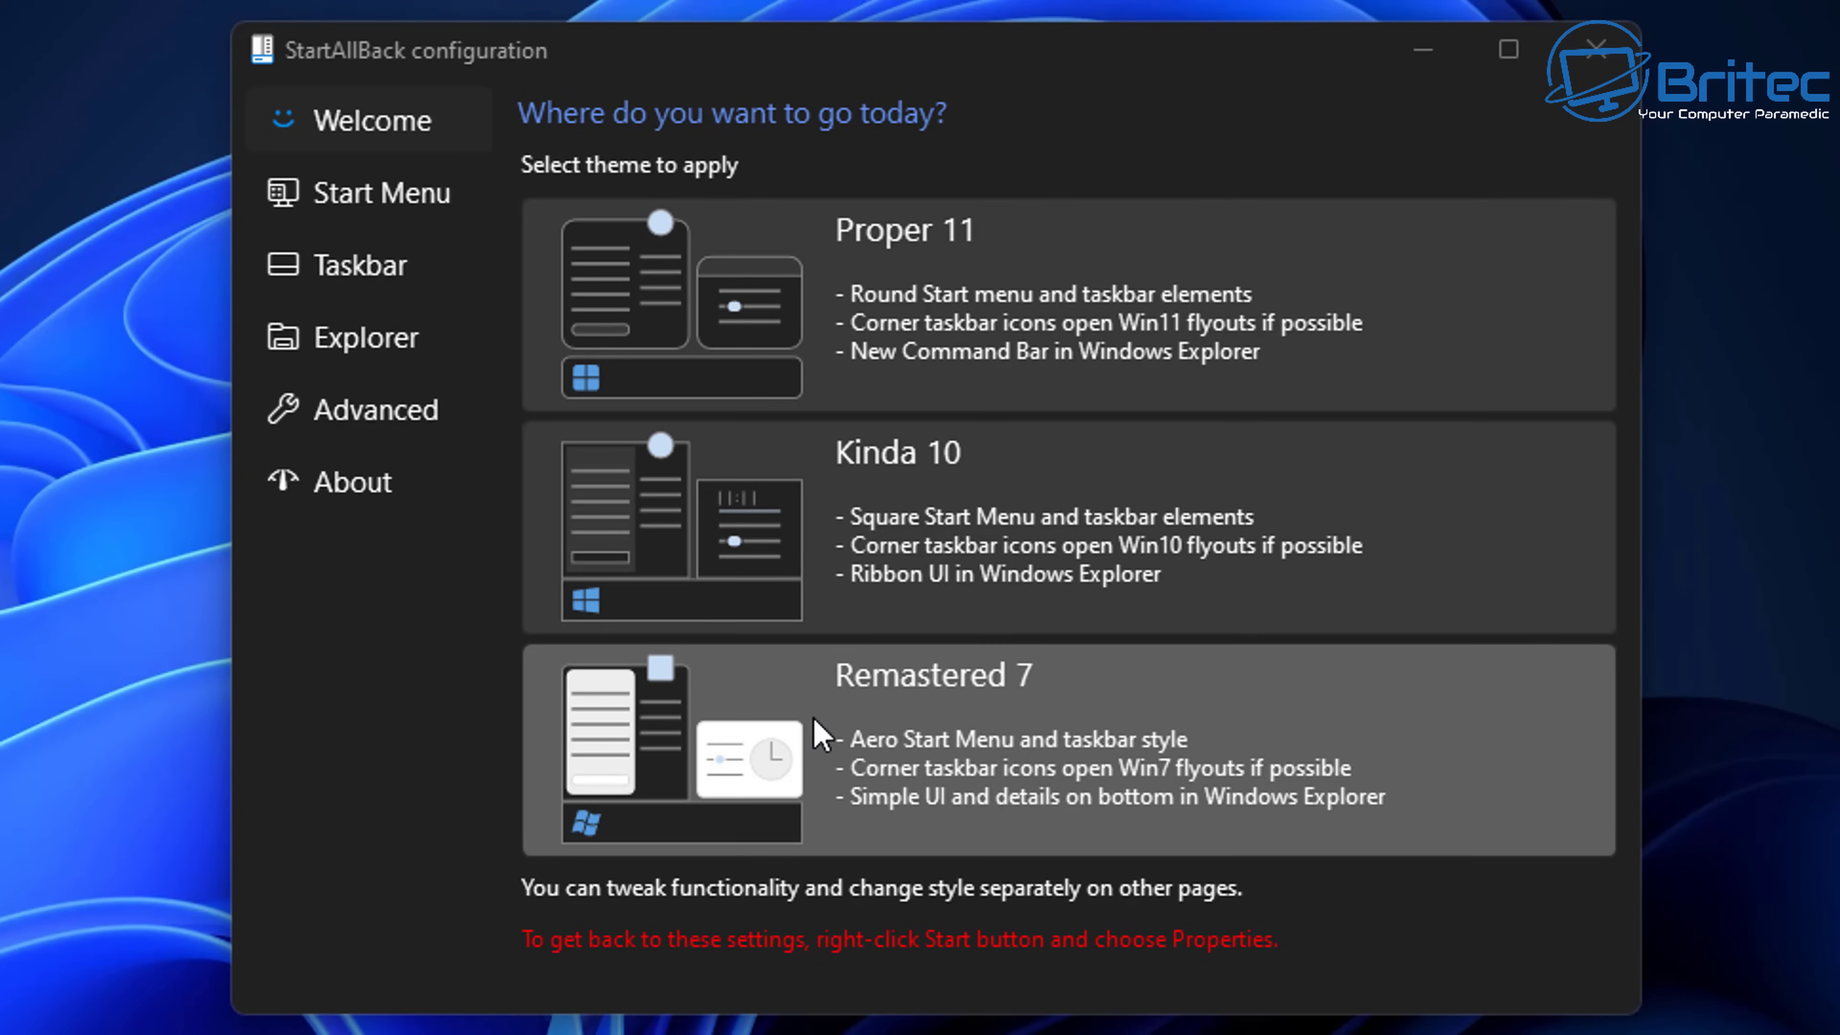
# Step: Apply Remastered 7, Kinda 10, then Proper 11, checking the Start menu after each theme
pyautogui.click(1060, 507)
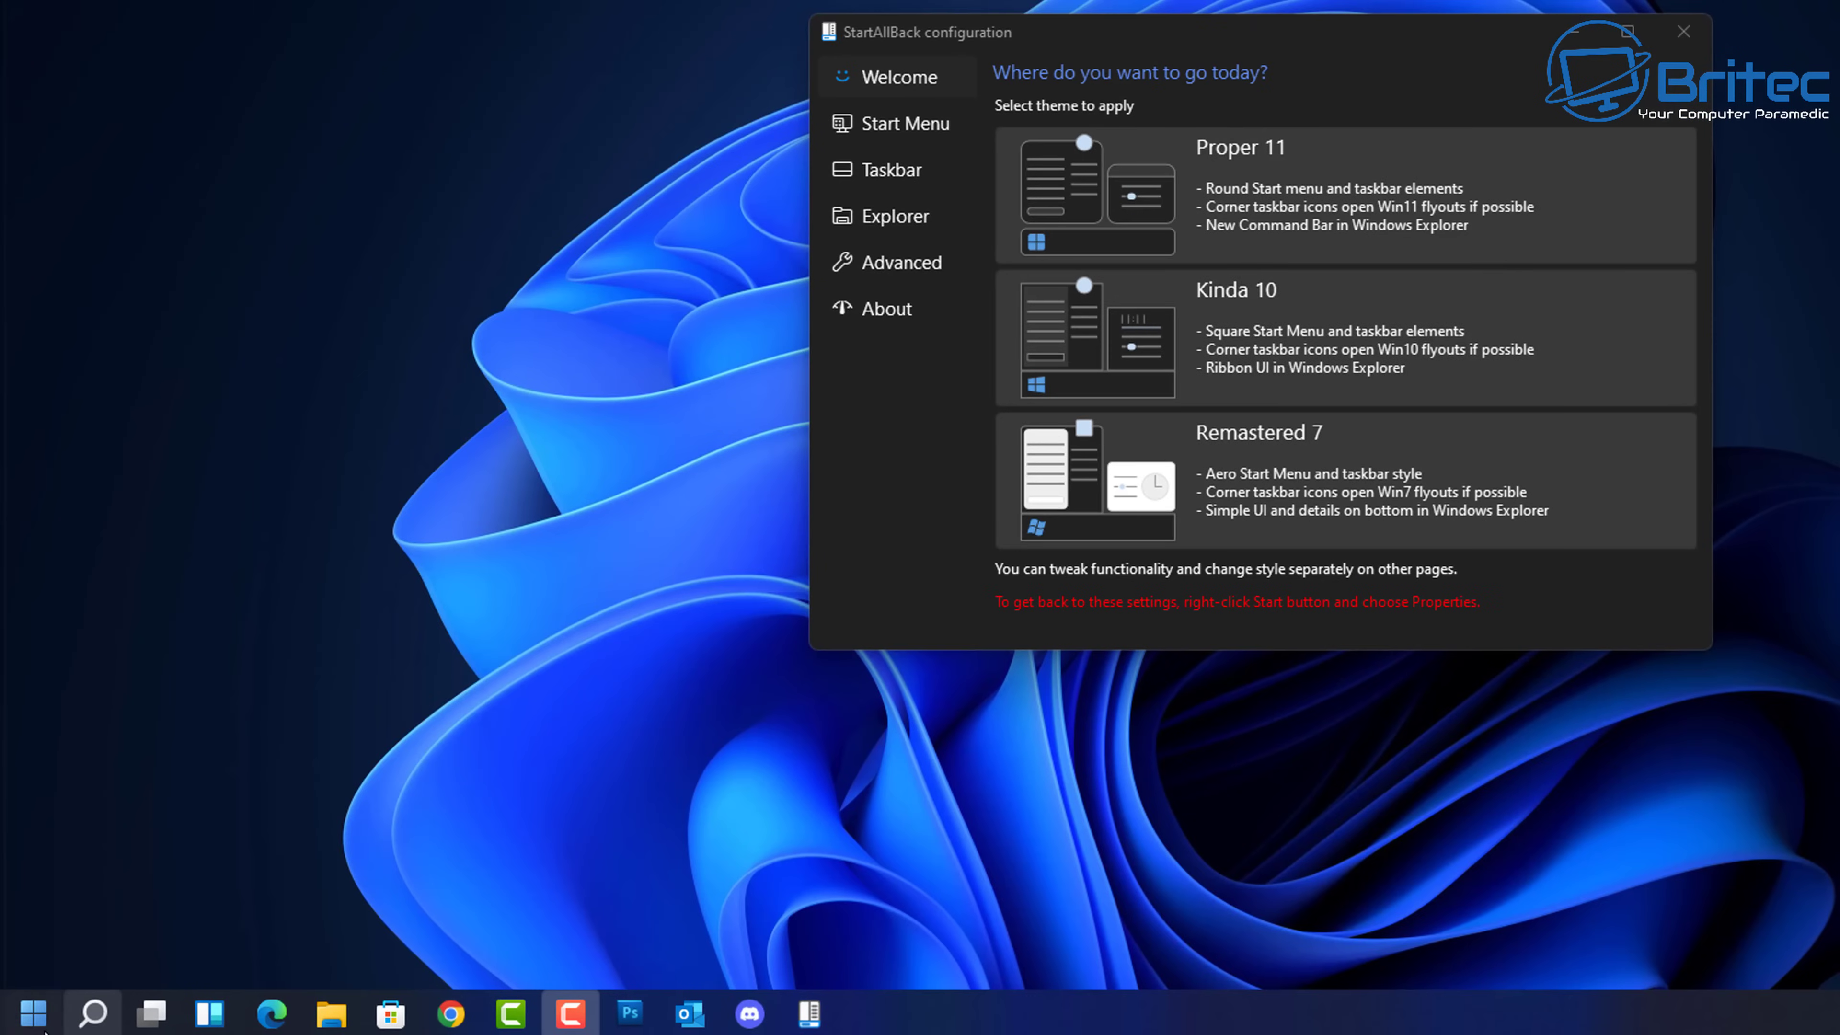
pyautogui.click(37, 1019)
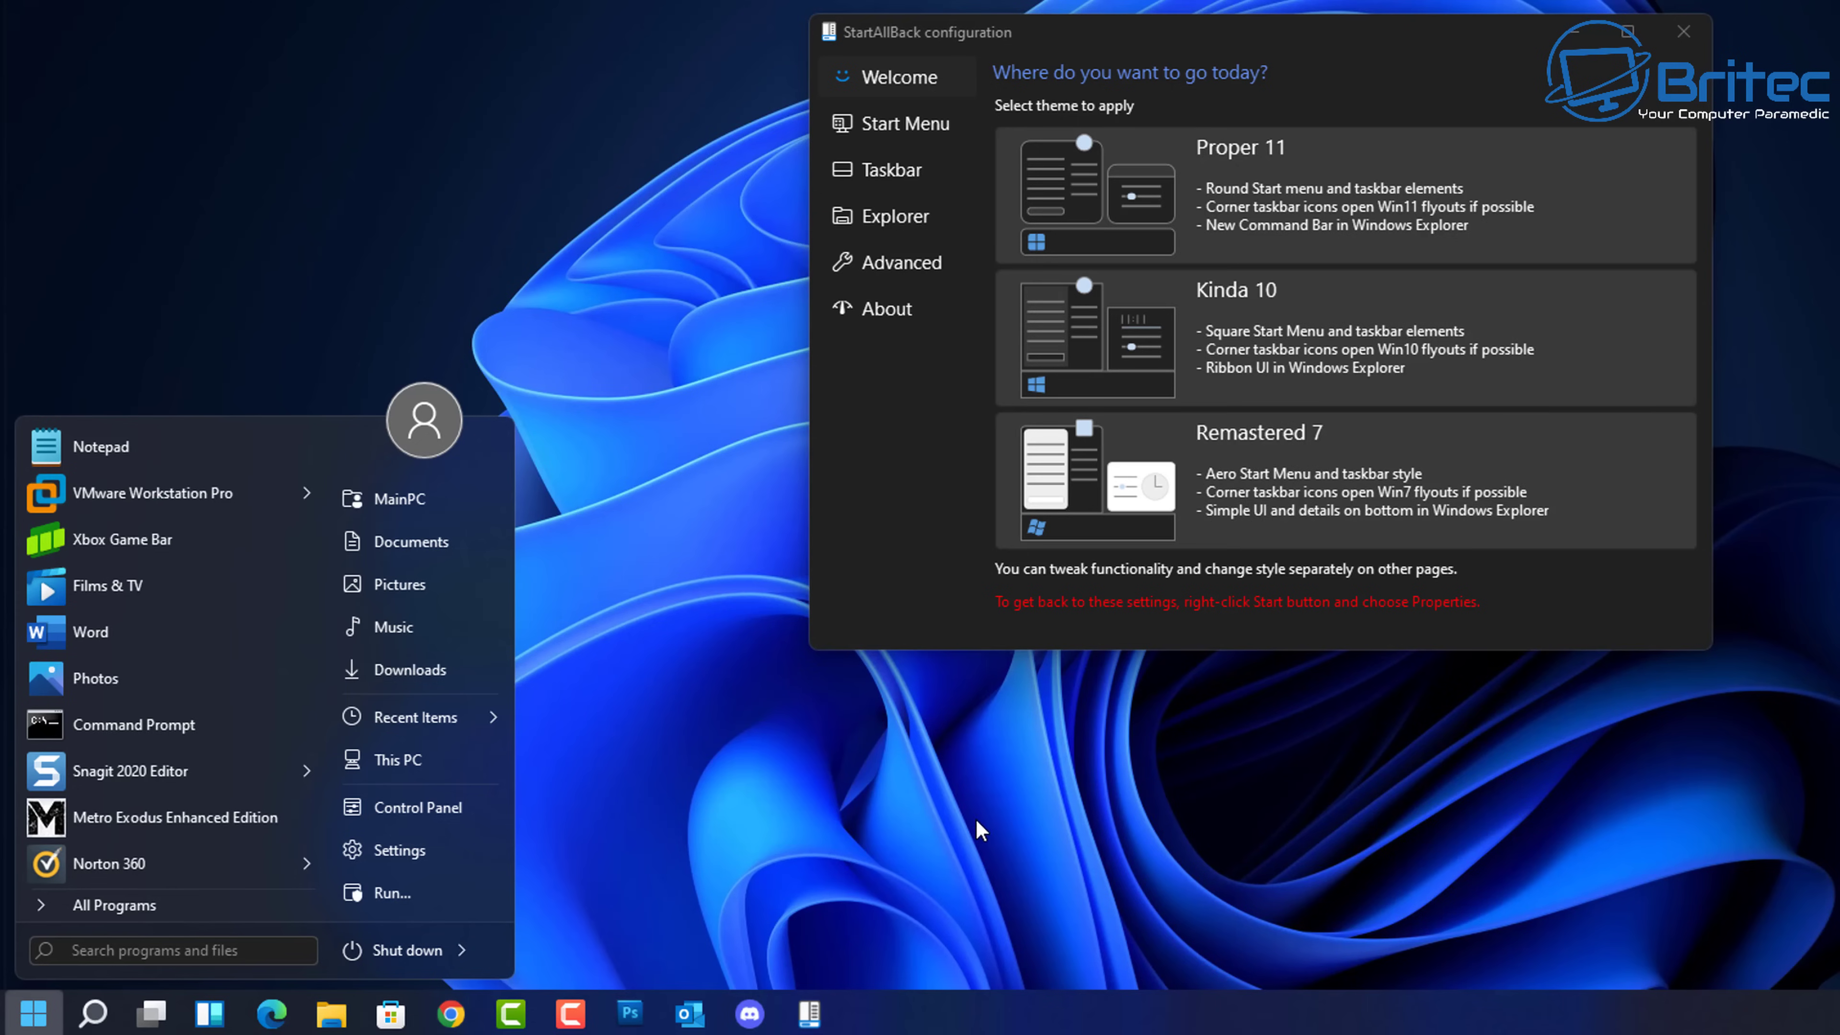
pyautogui.click(1173, 485)
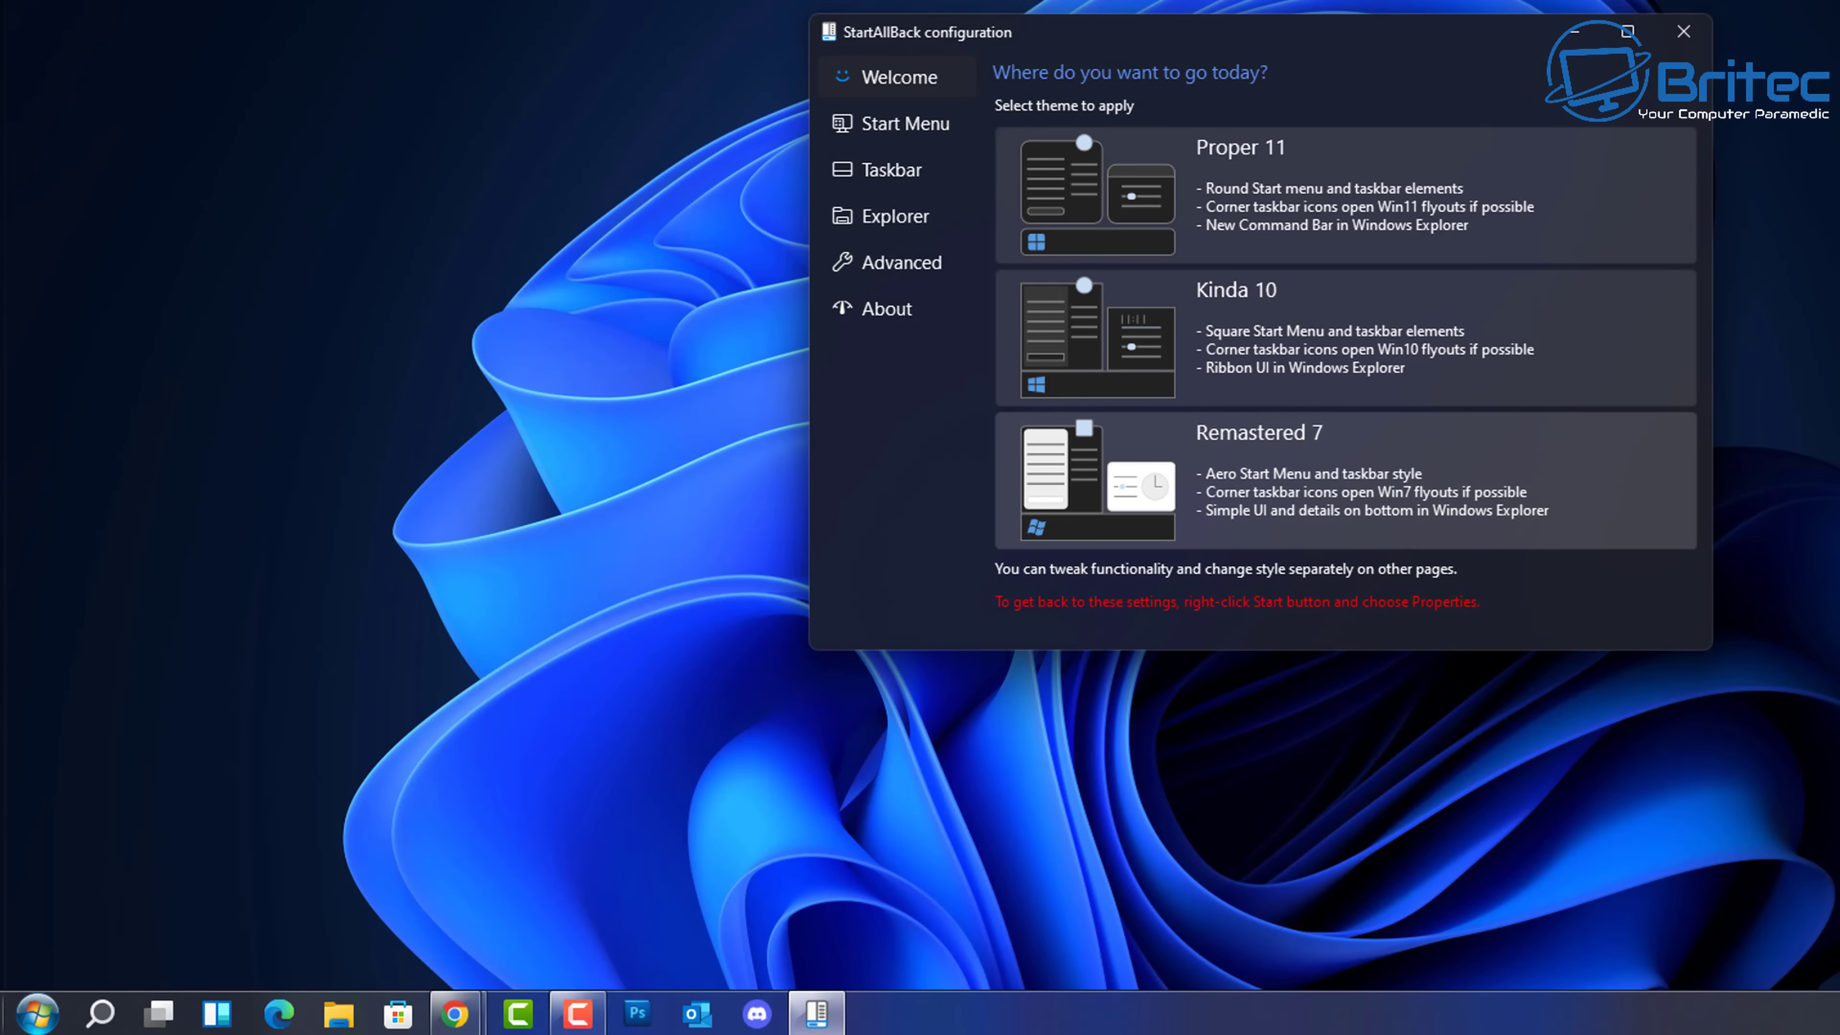
pyautogui.click(56, 1014)
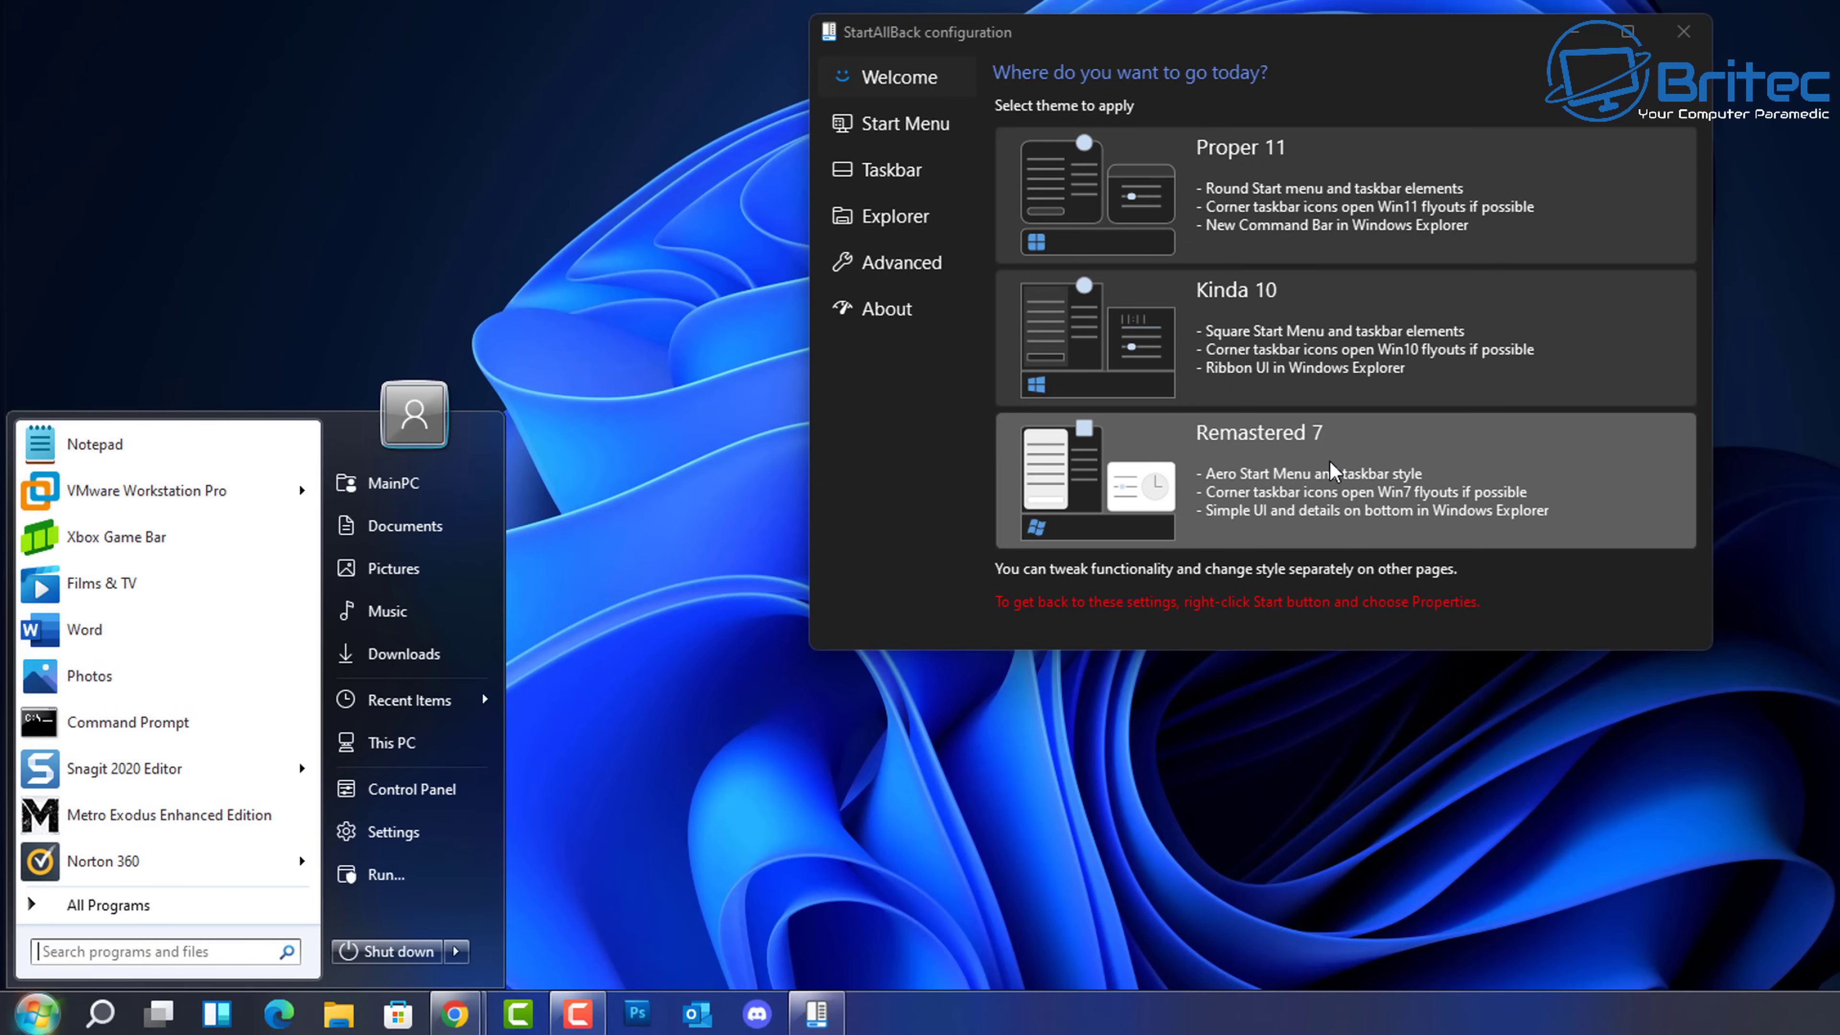
pyautogui.click(1267, 330)
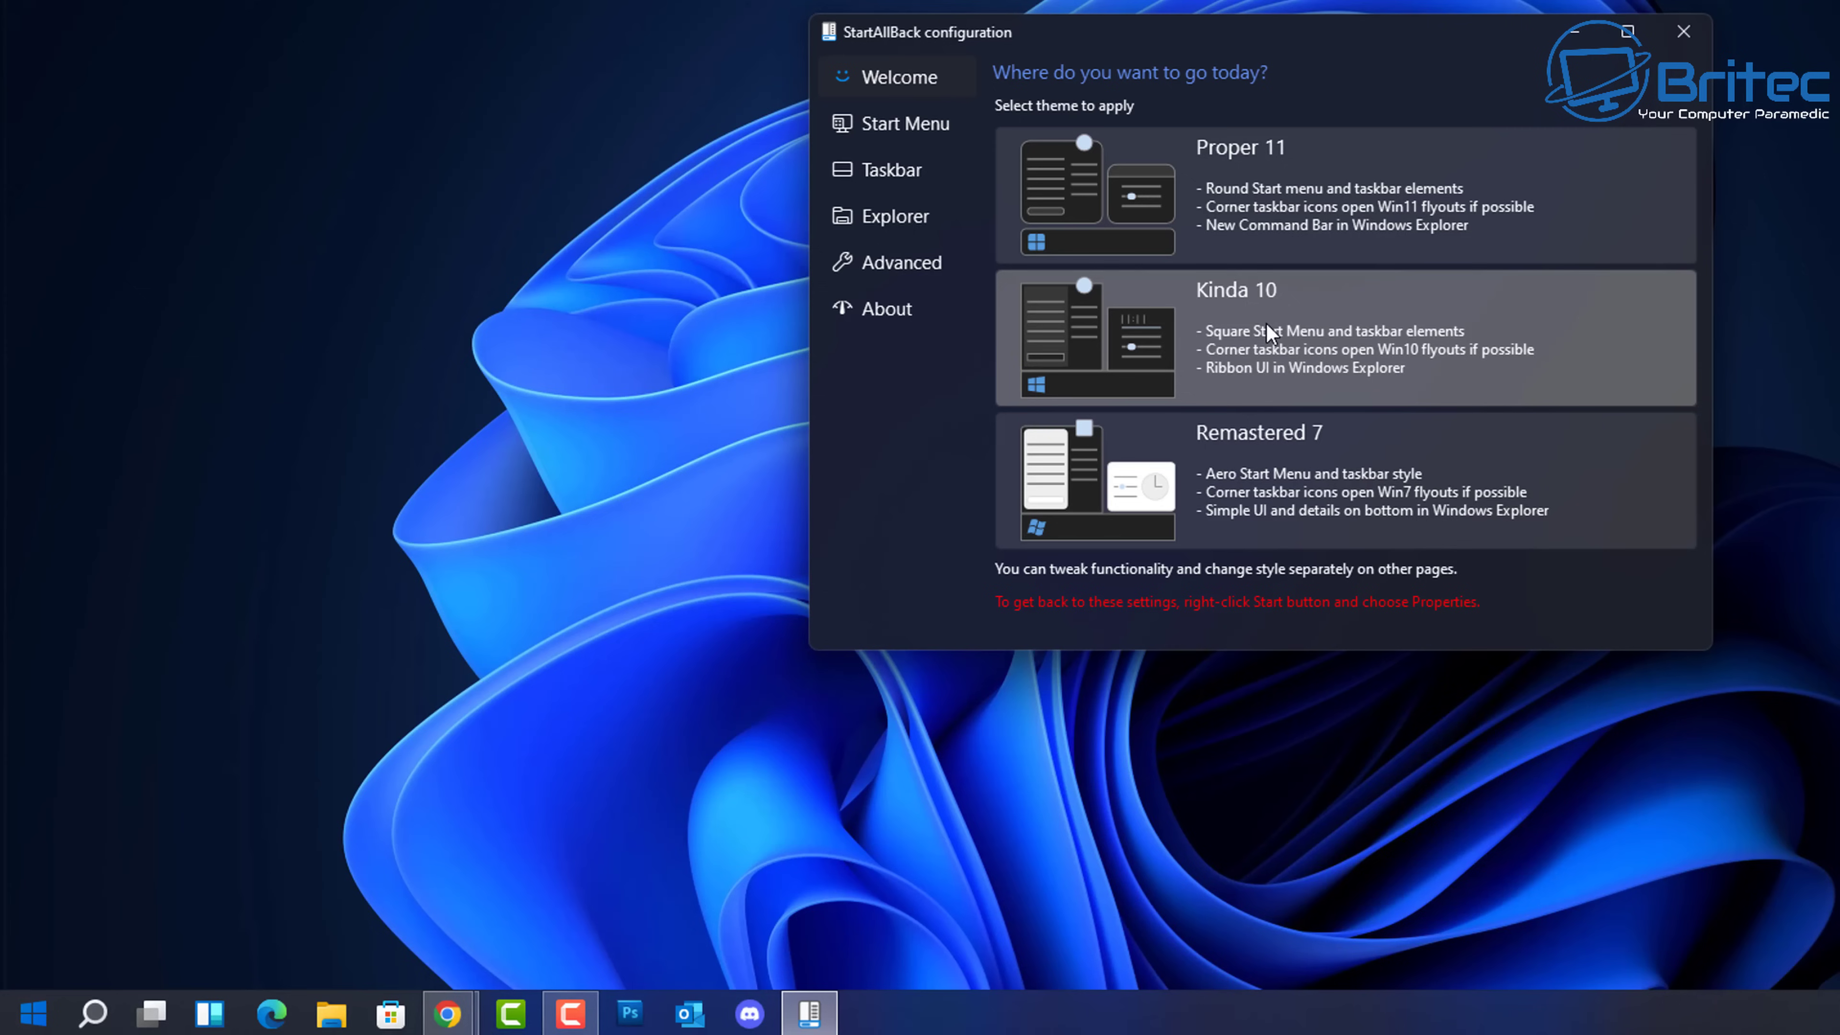
pyautogui.click(38, 1015)
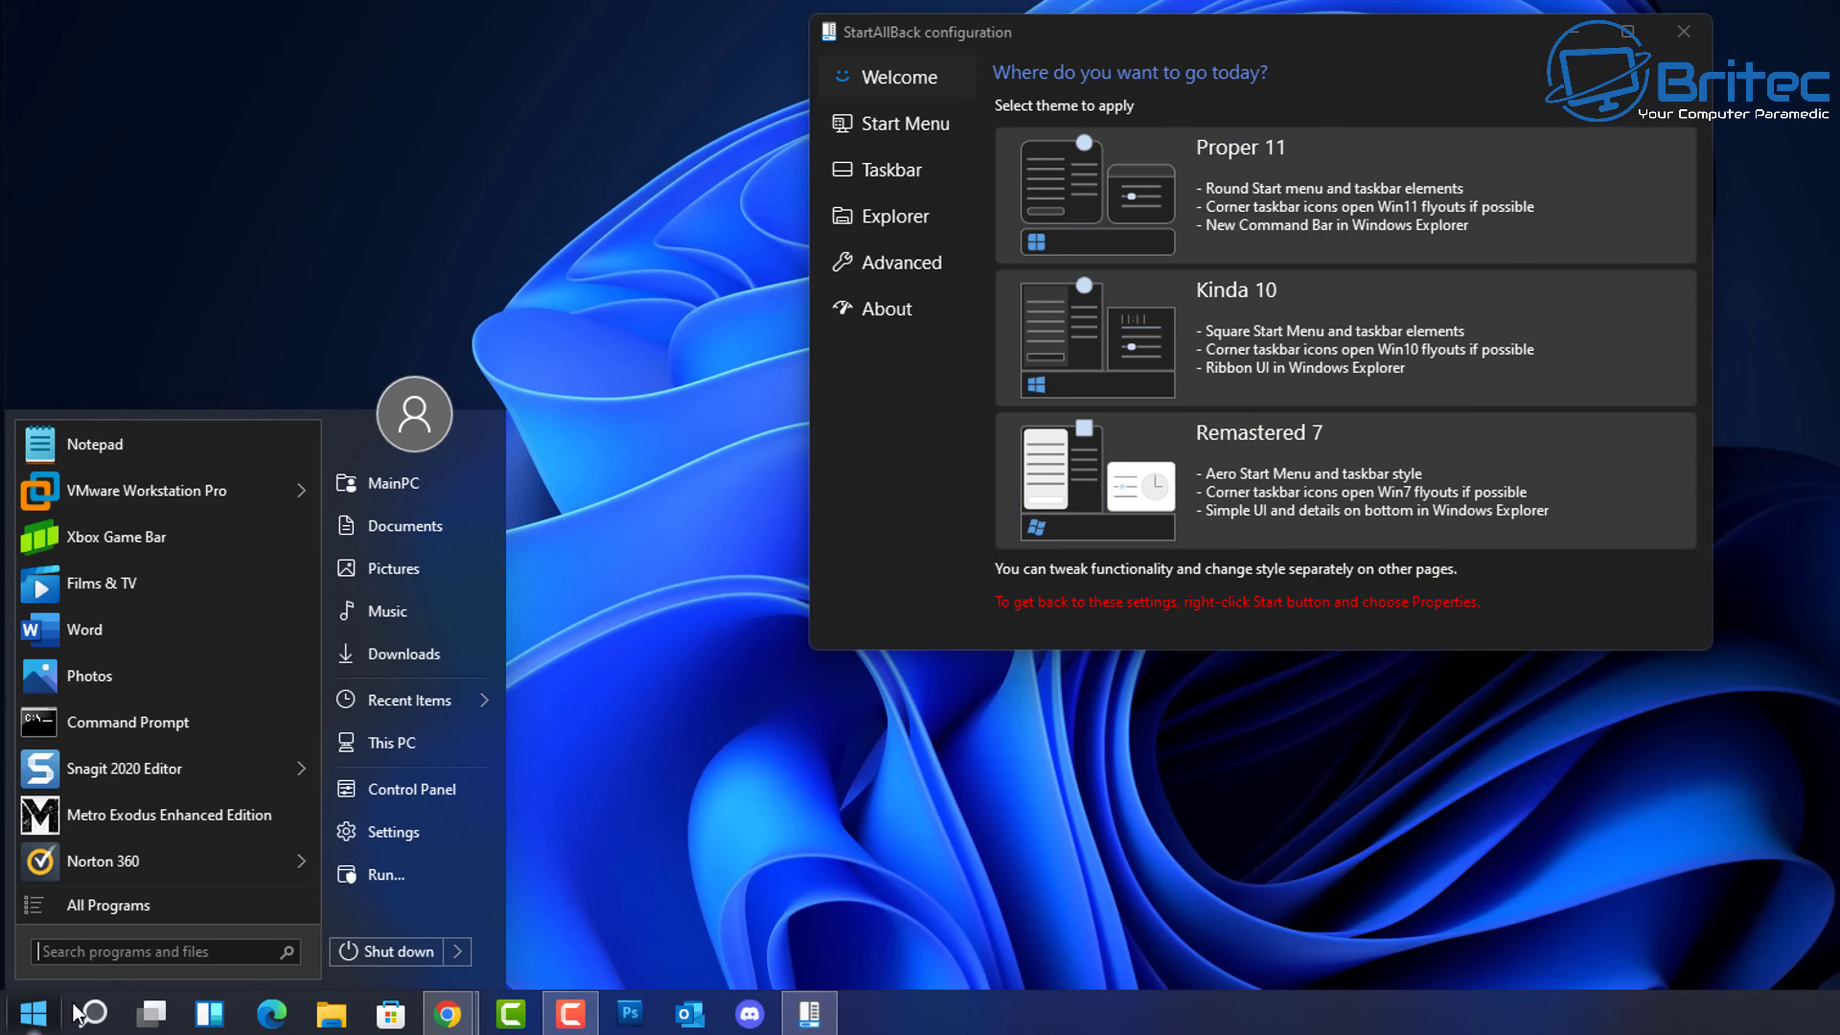
pyautogui.click(1195, 188)
pyautogui.click(33, 1013)
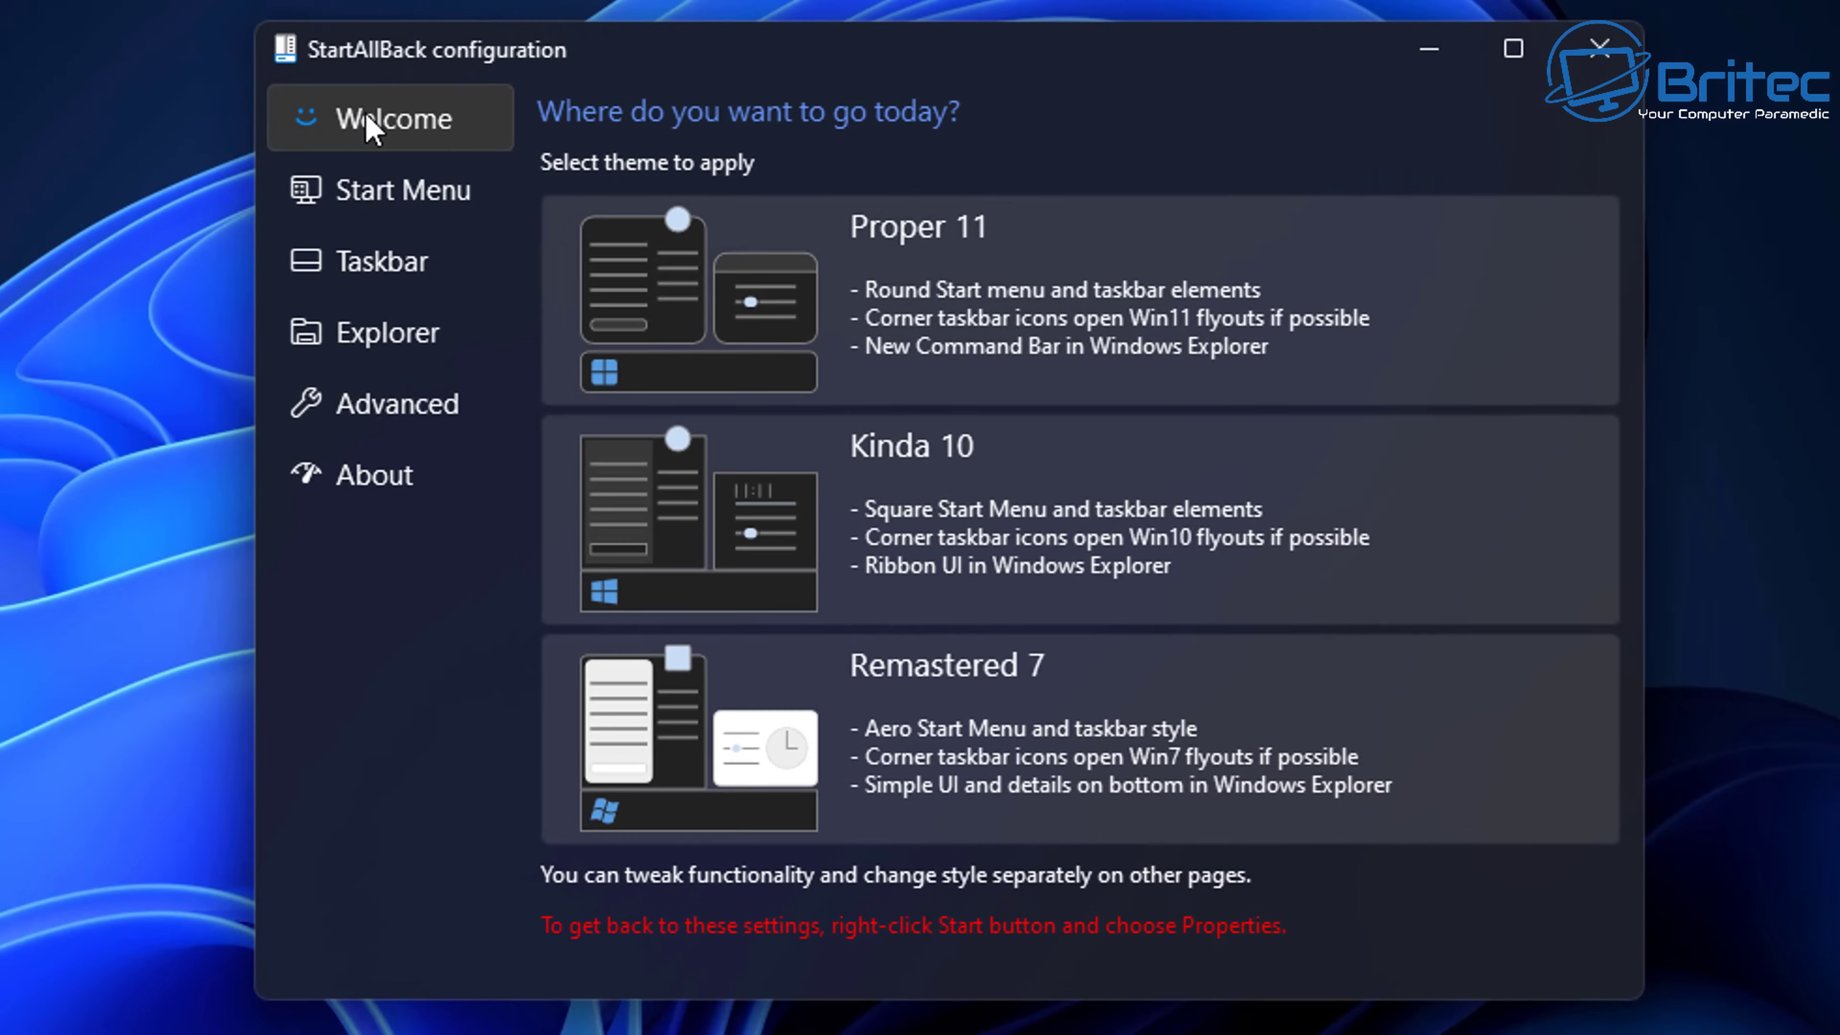
# Step: Open the Start Menu settings page, then open and close Task Manager twice from the taskbar
pyautogui.click(365, 191)
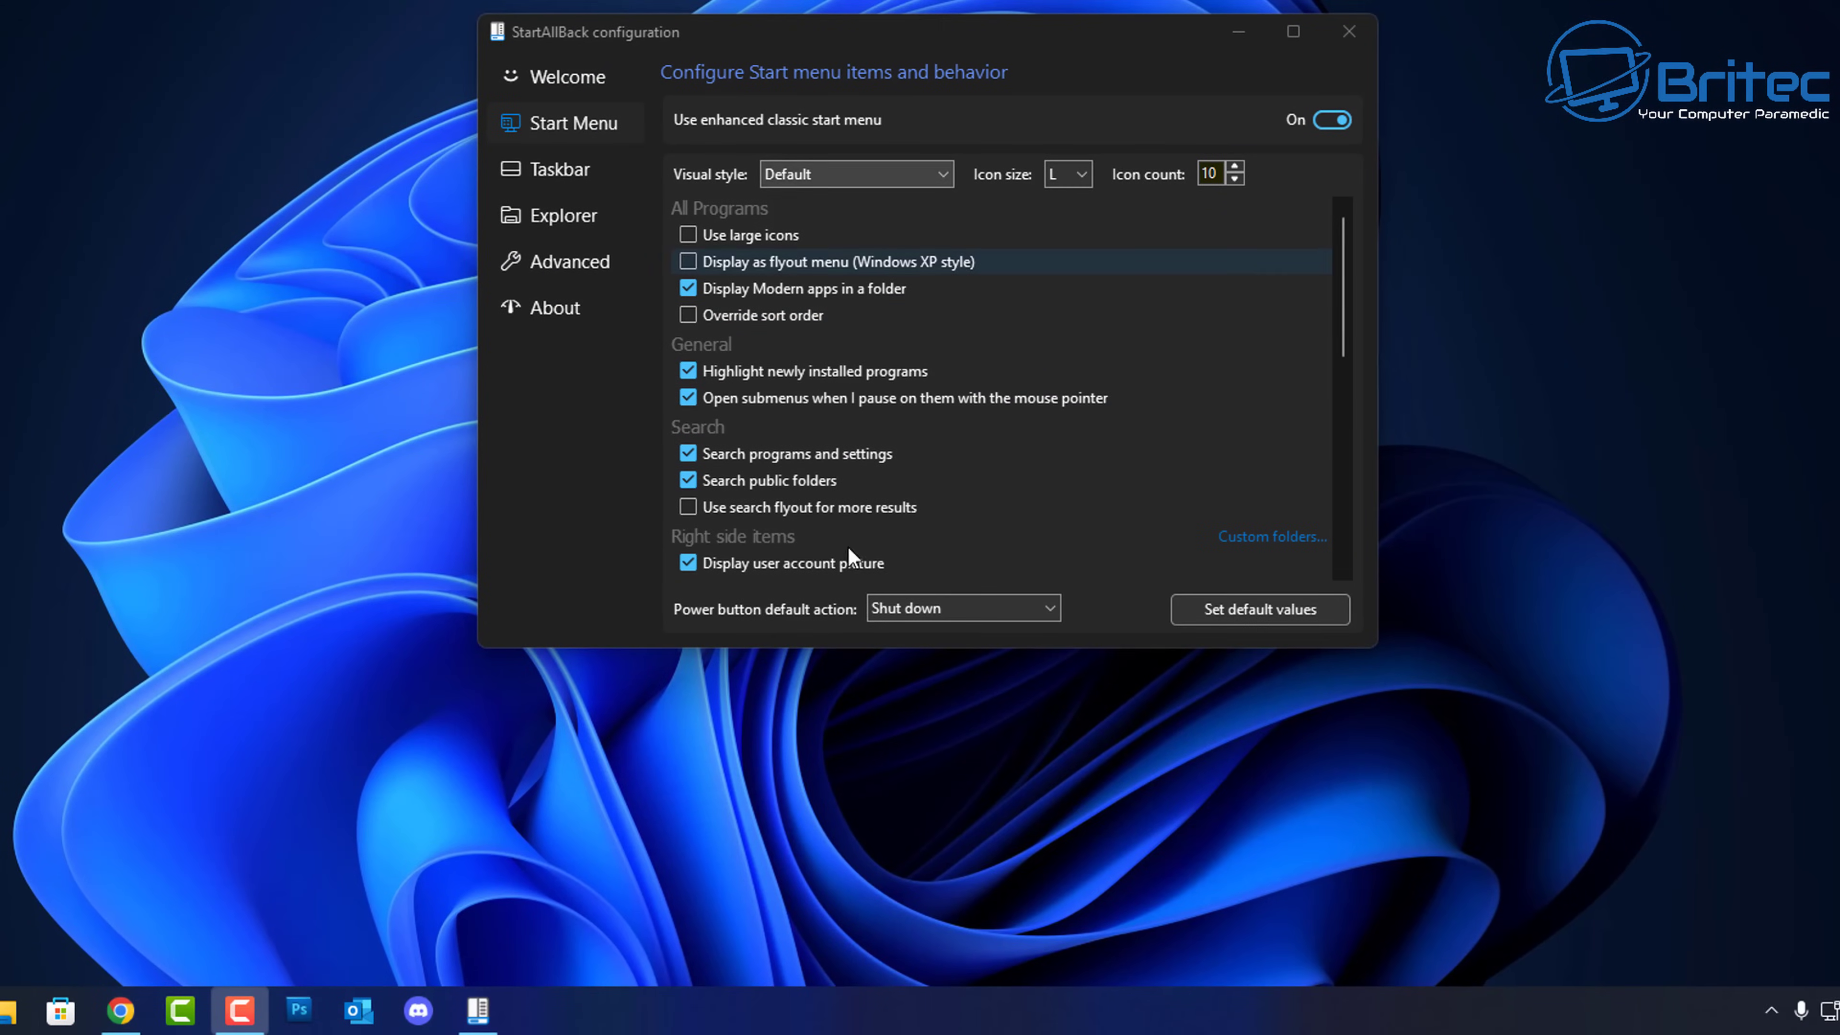
pyautogui.rightClick(830, 1005)
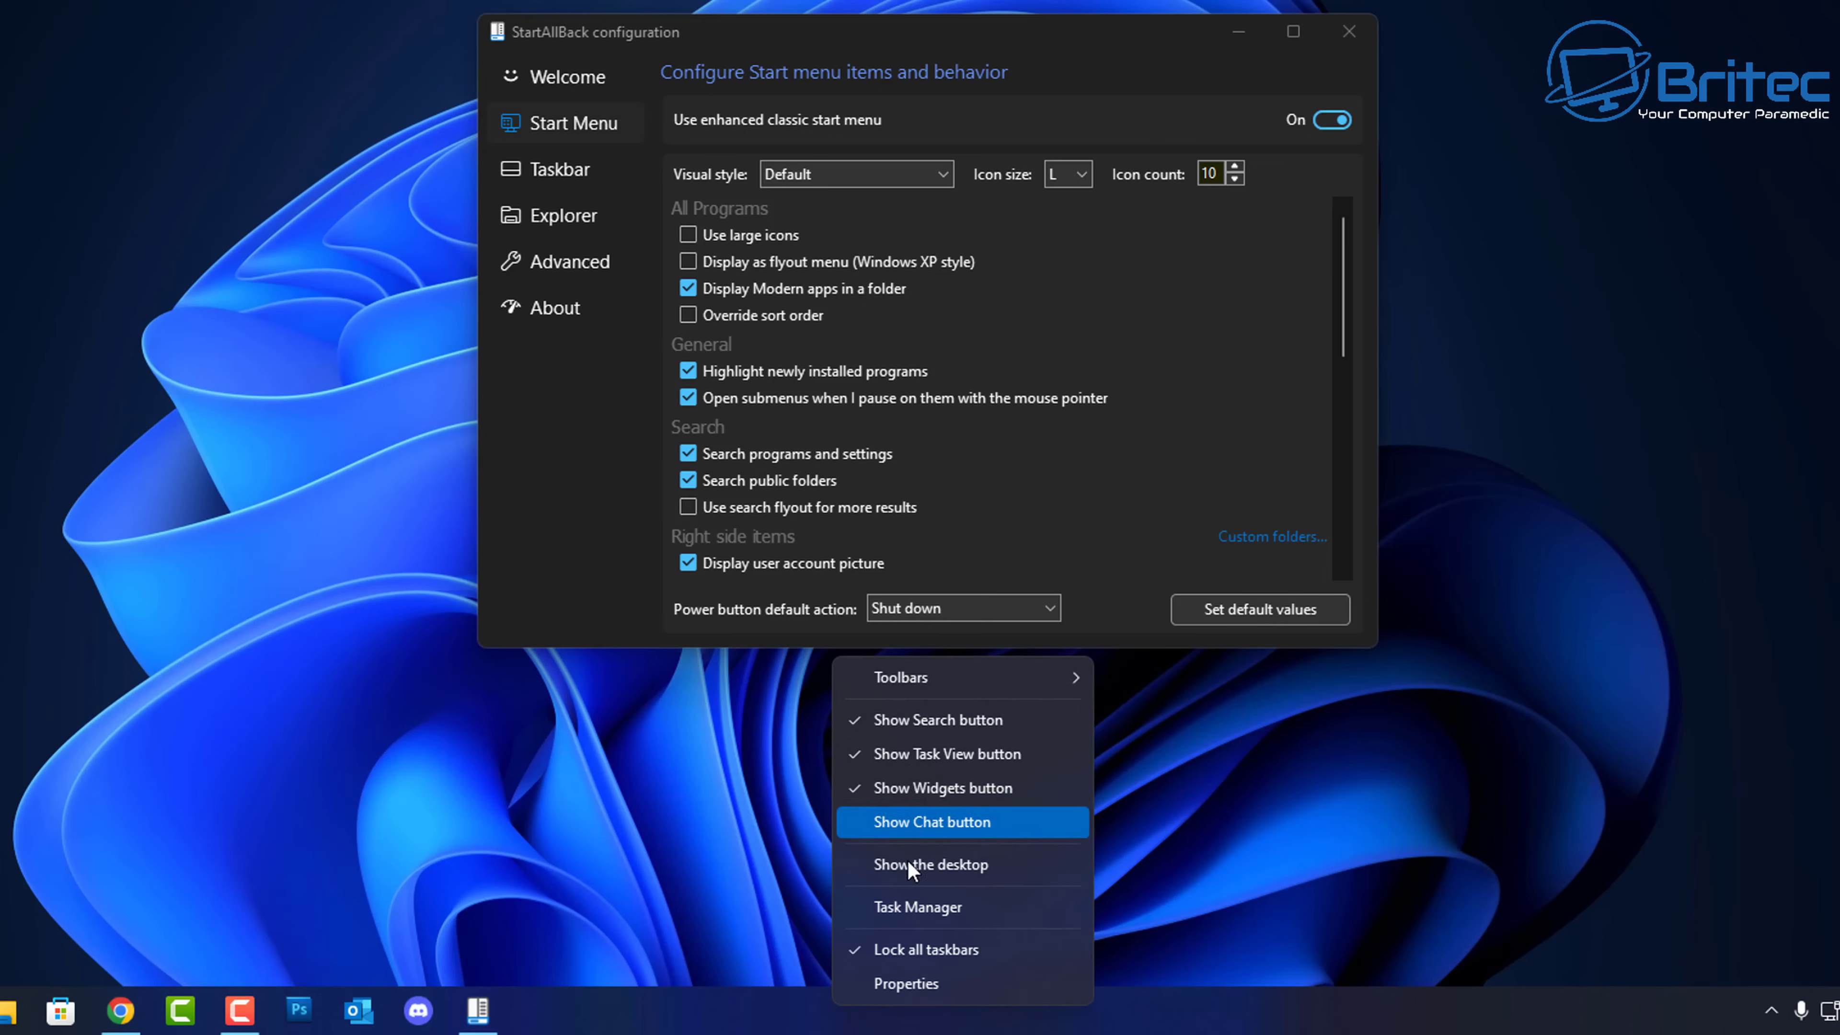
pyautogui.click(912, 907)
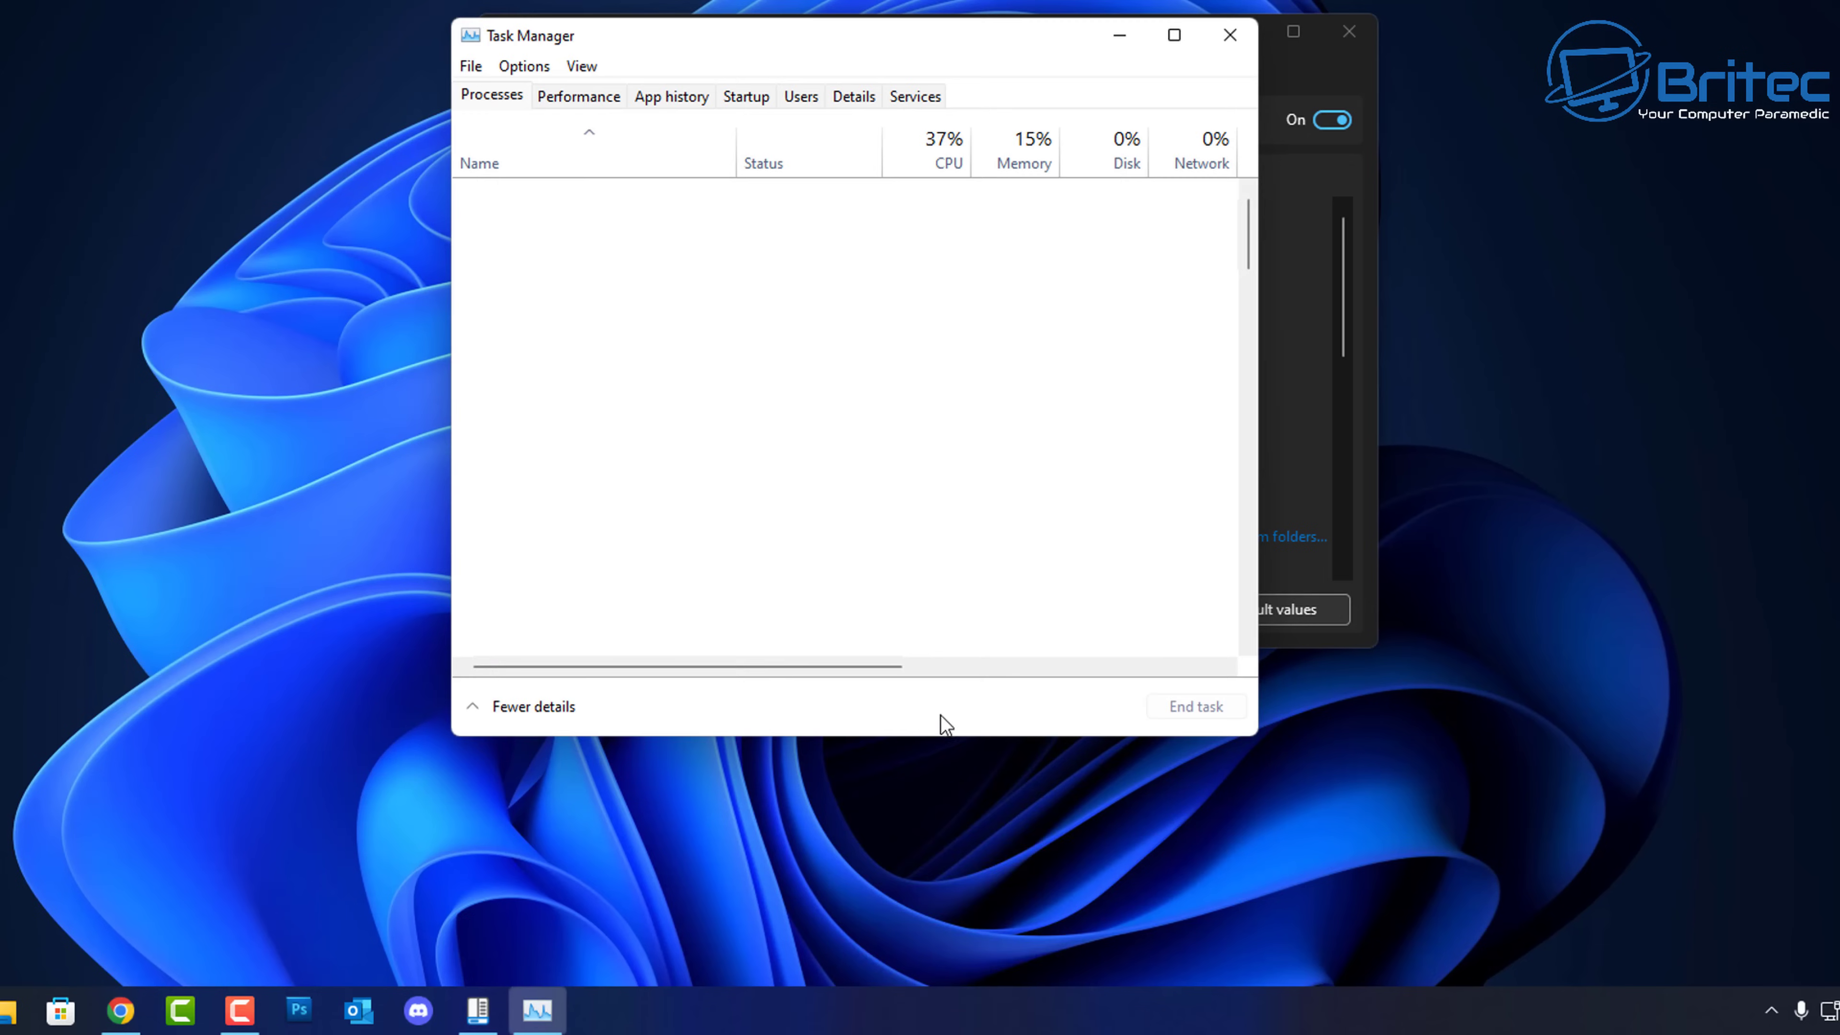
pyautogui.click(1230, 36)
pyautogui.rightClick(766, 1004)
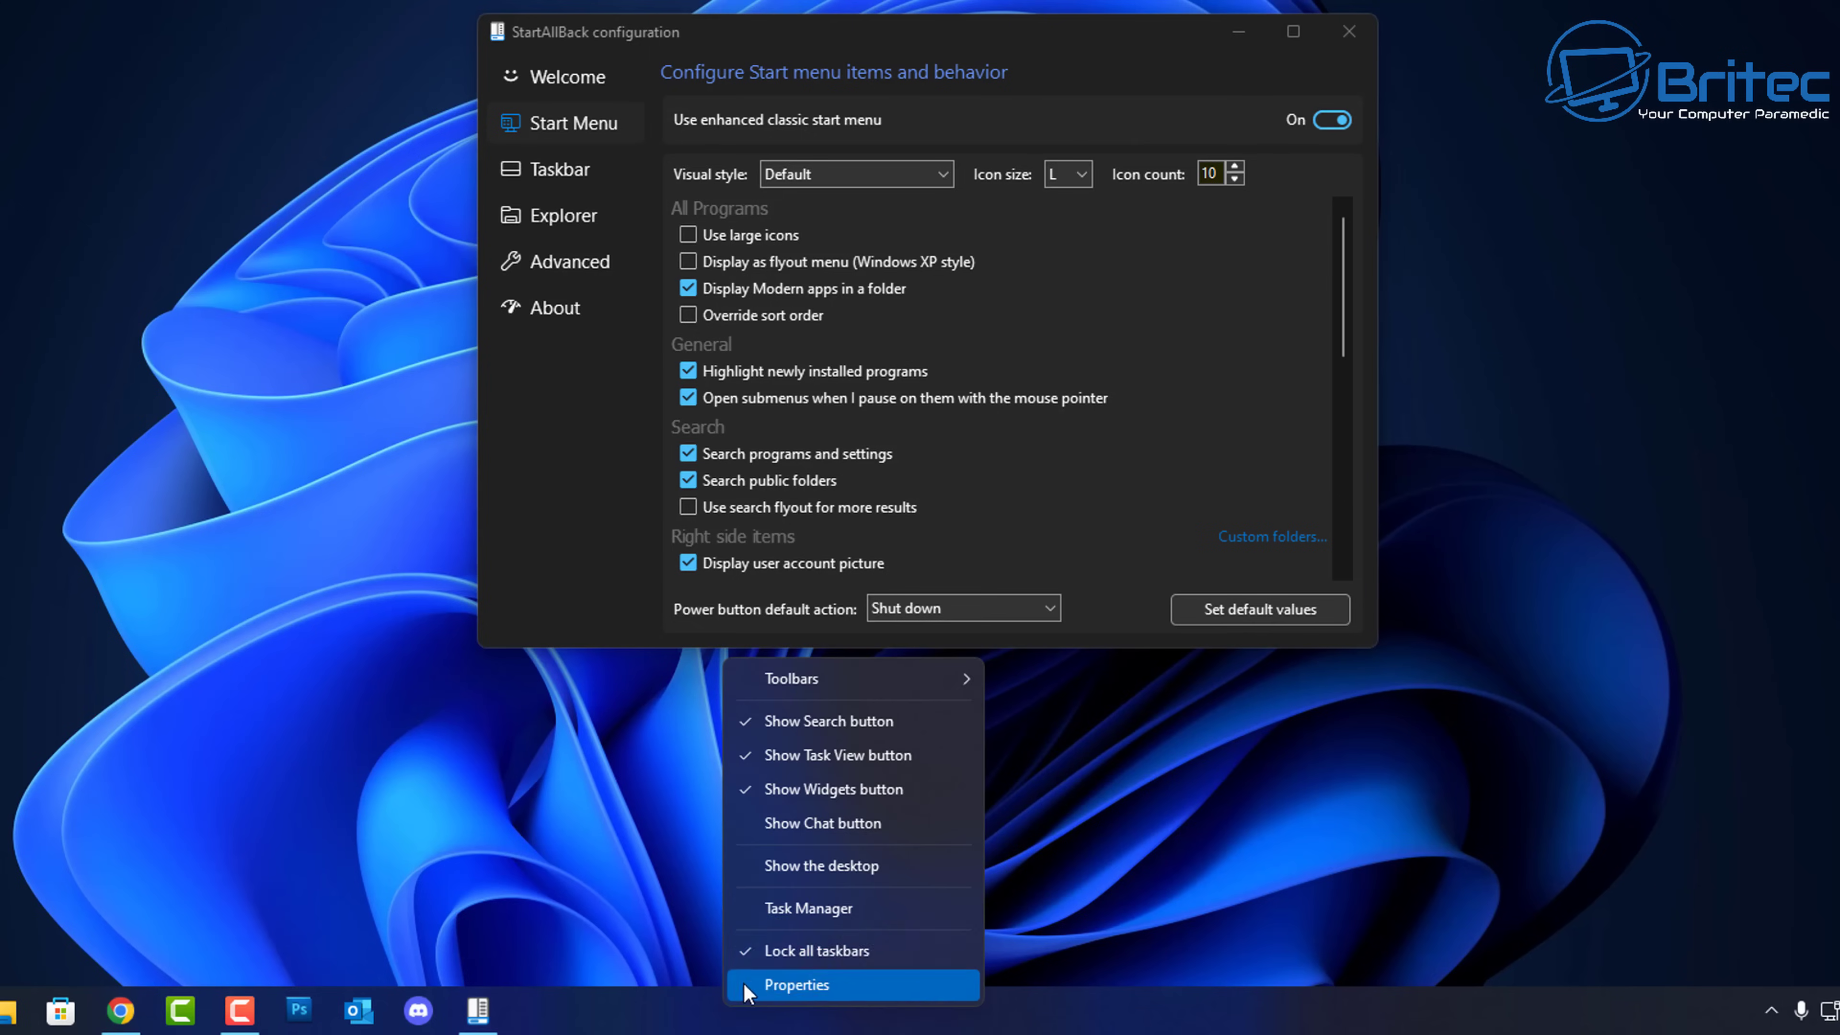
pyautogui.click(784, 908)
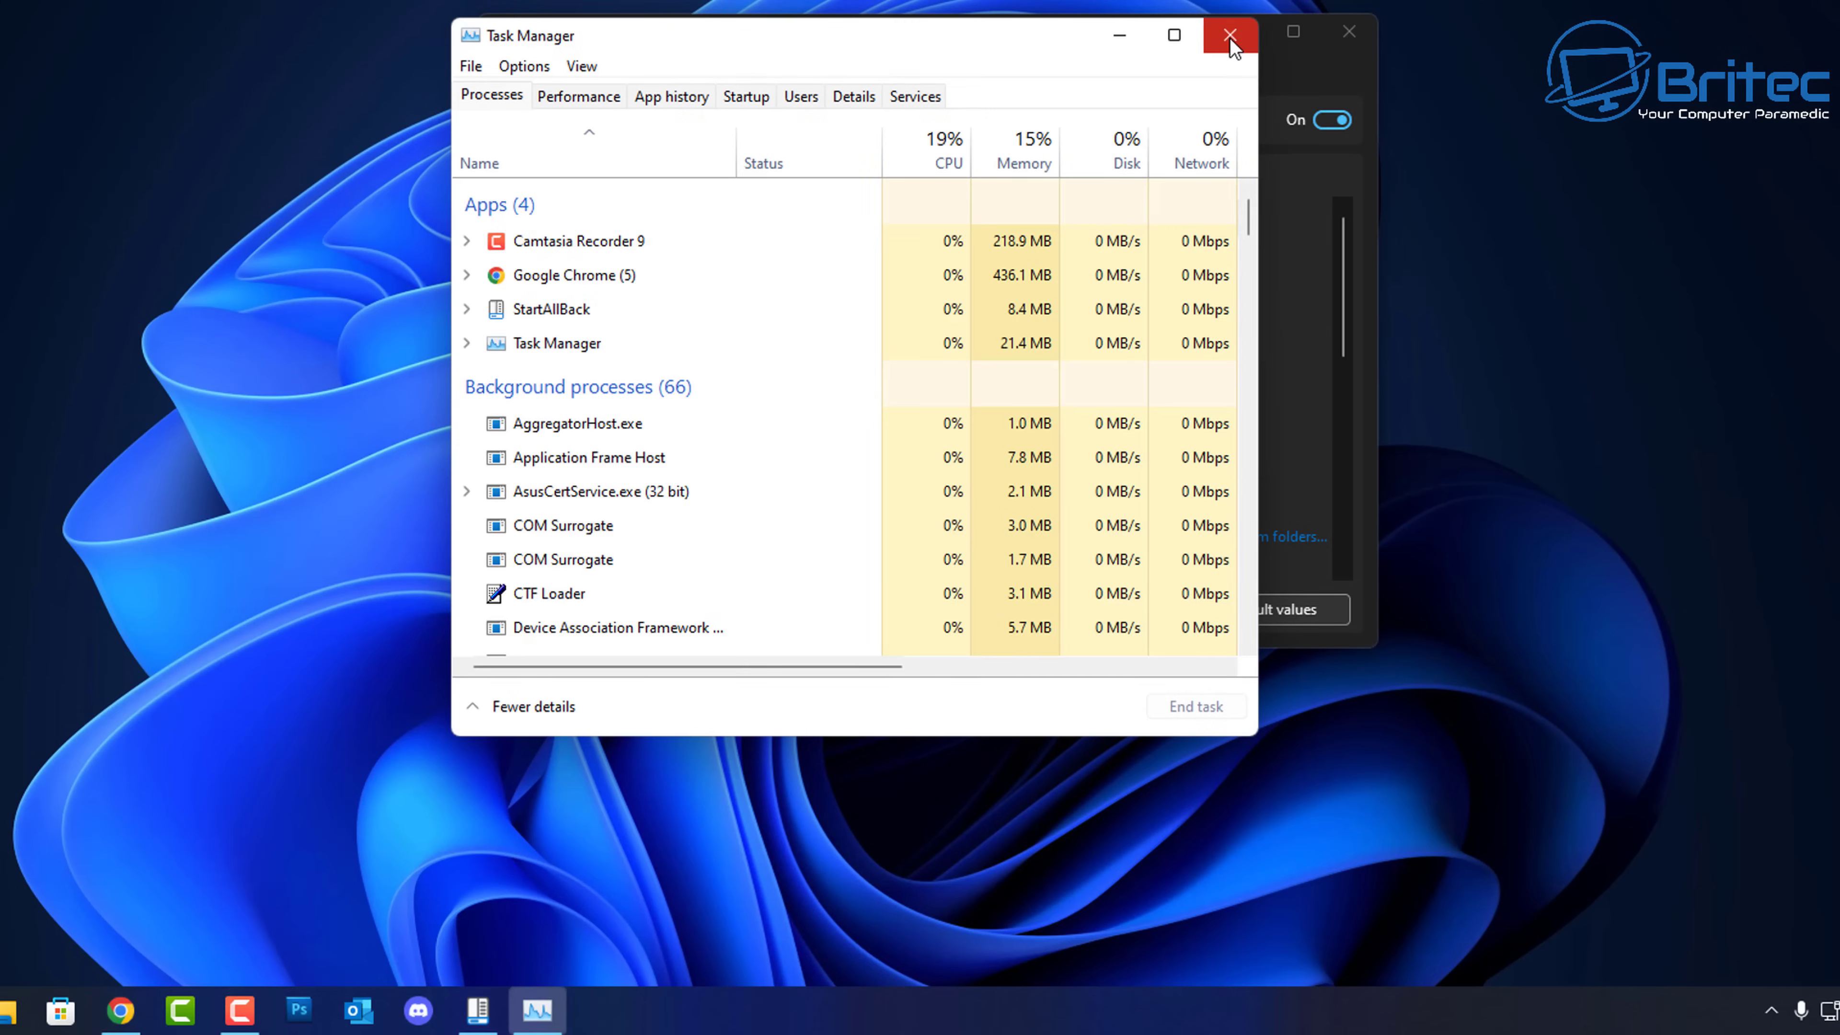
pyautogui.click(1230, 36)
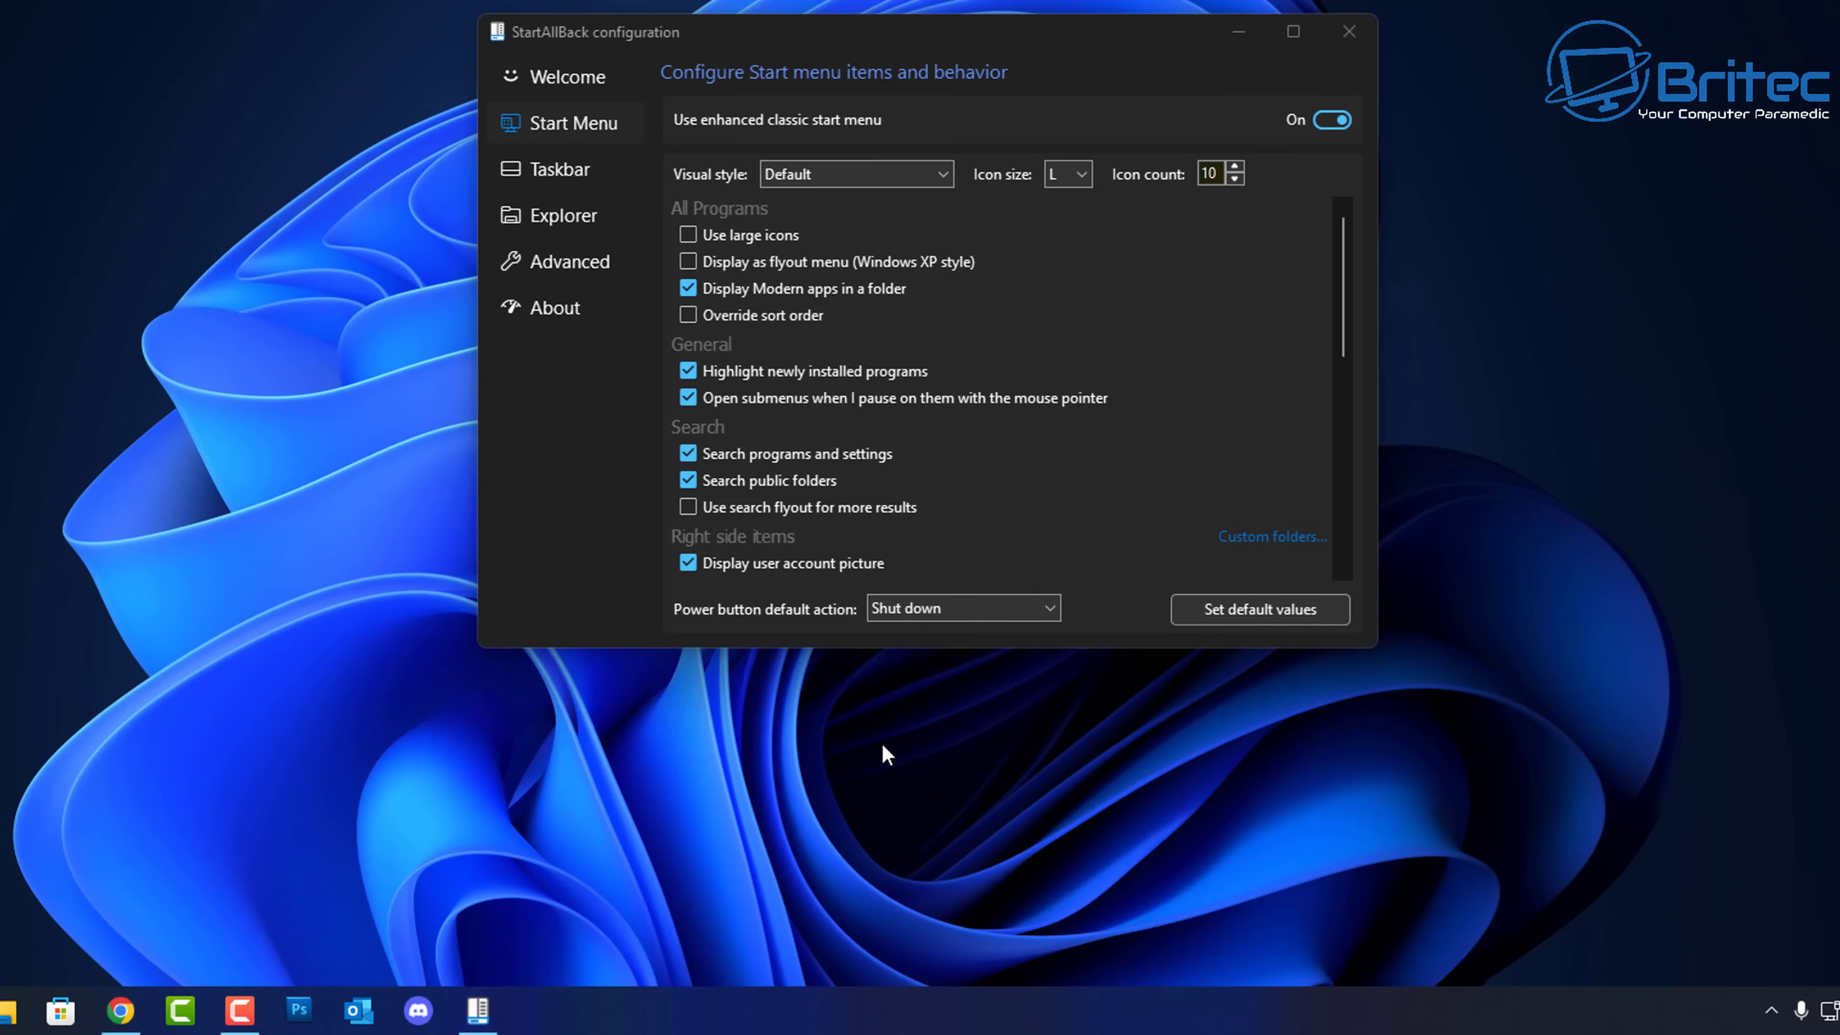
# Step: Show the taskbar's Toolbars submenu and bring StartAllBack's configuration back via Properties
pyautogui.rightClick(762, 1027)
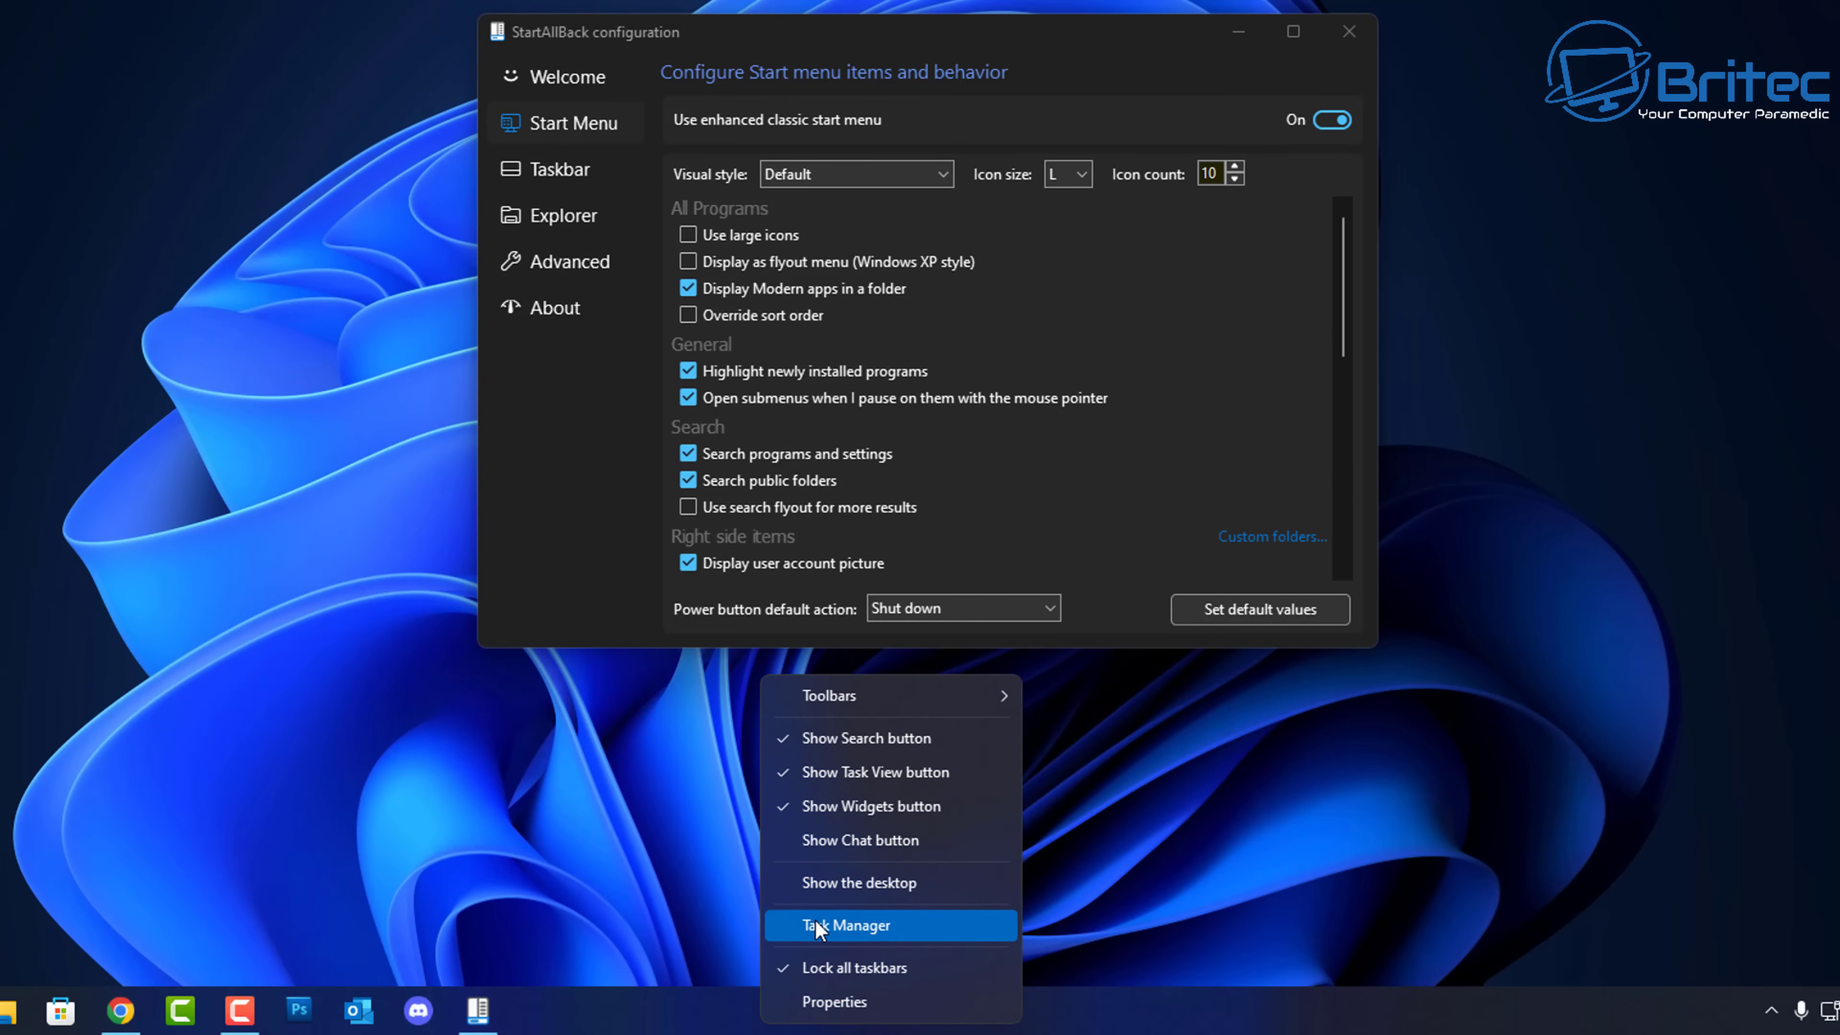
pyautogui.moveTo(857, 705)
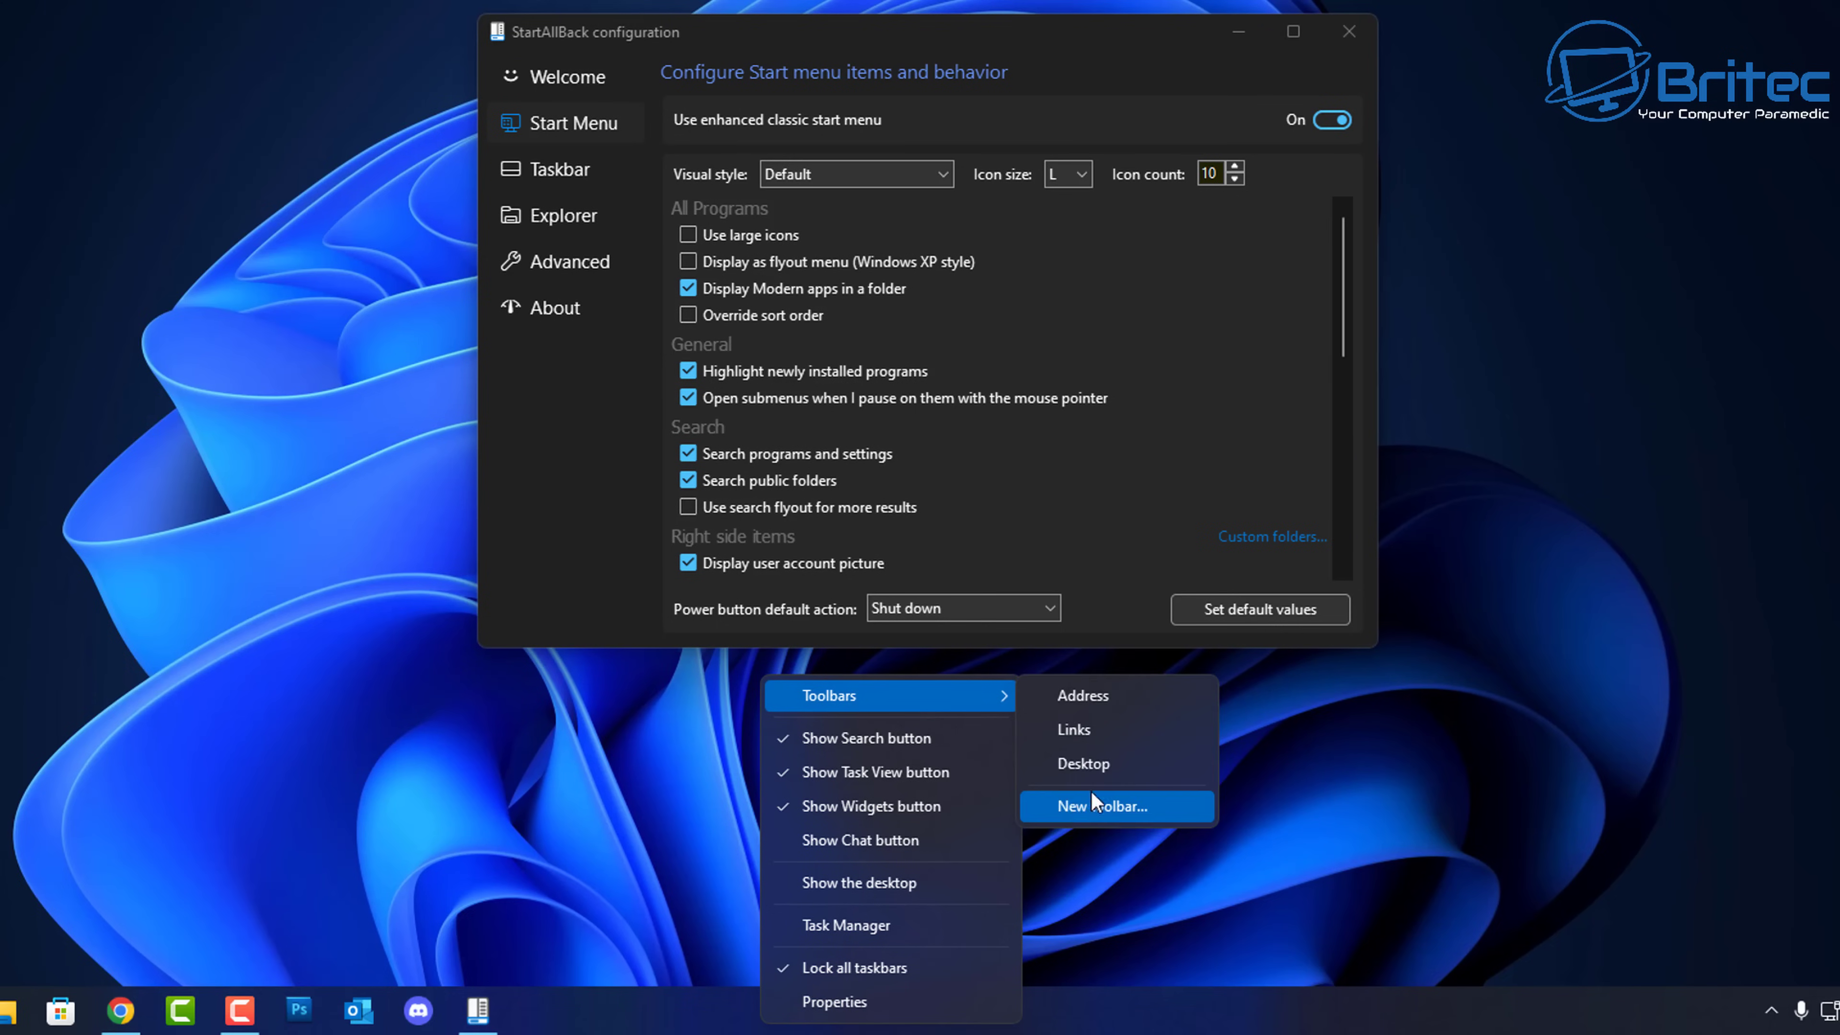
pyautogui.click(897, 1004)
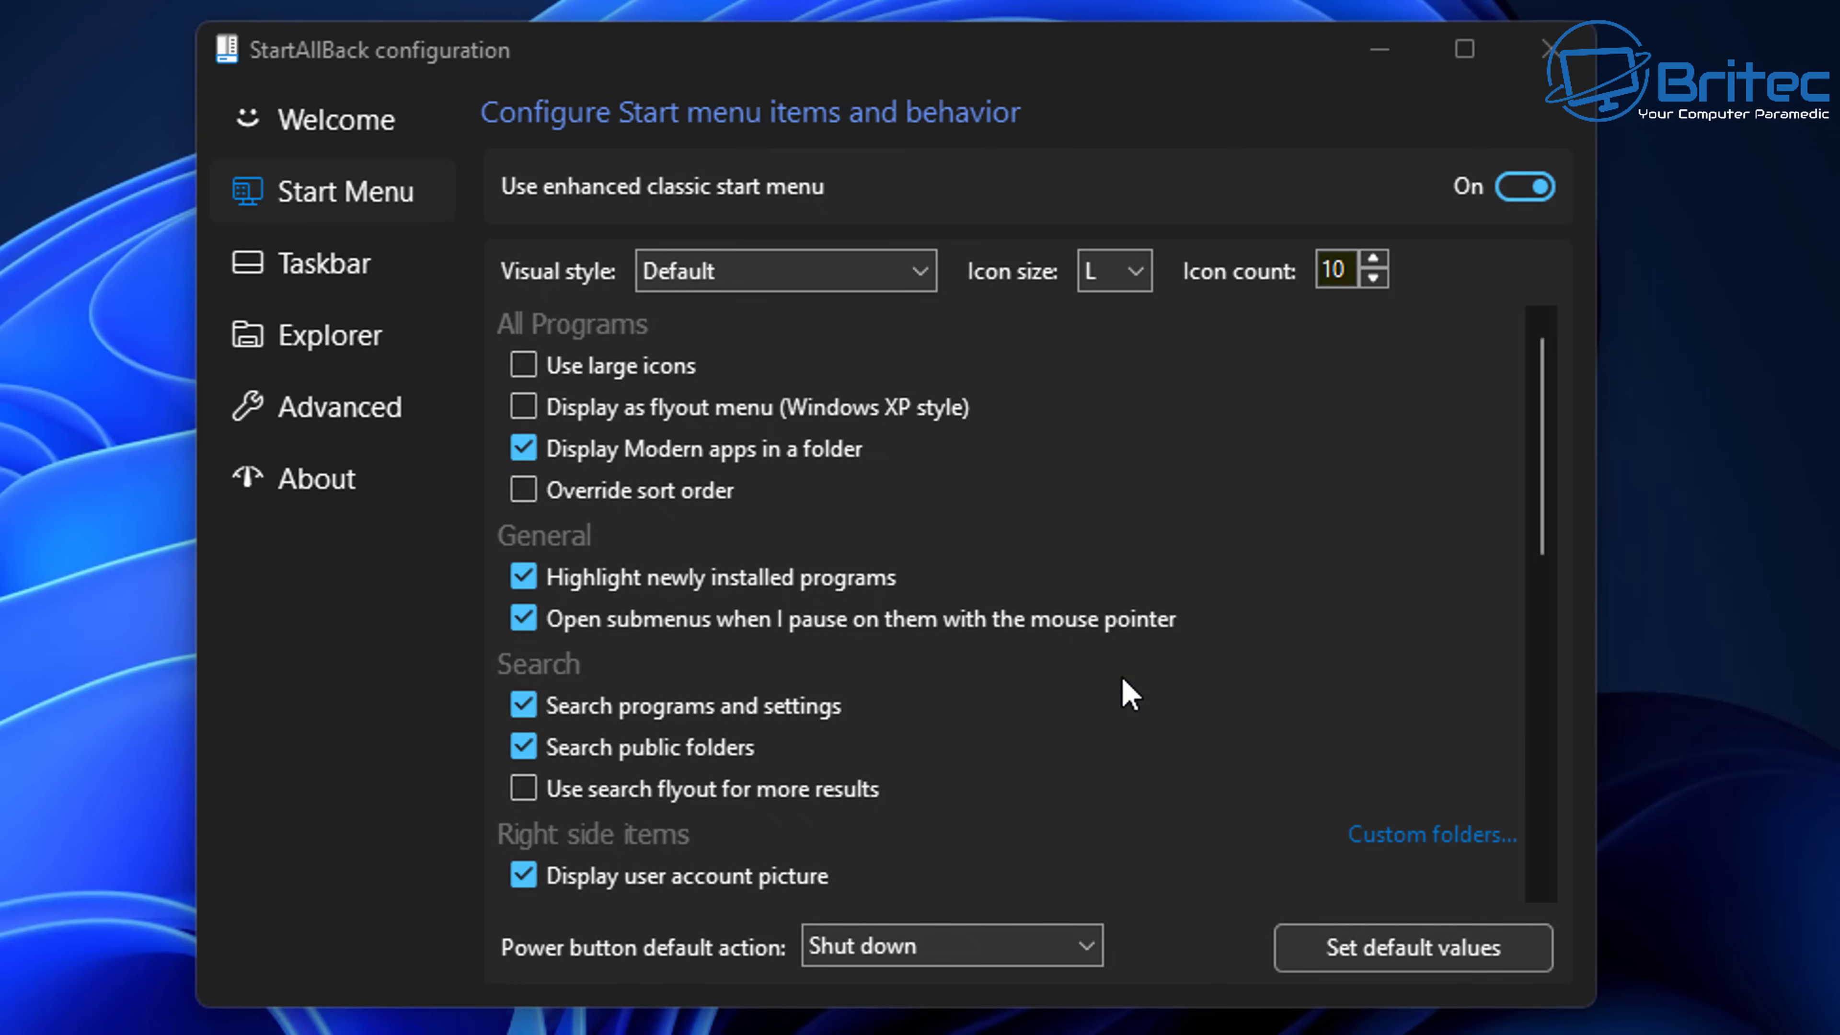
pyautogui.click(891, 279)
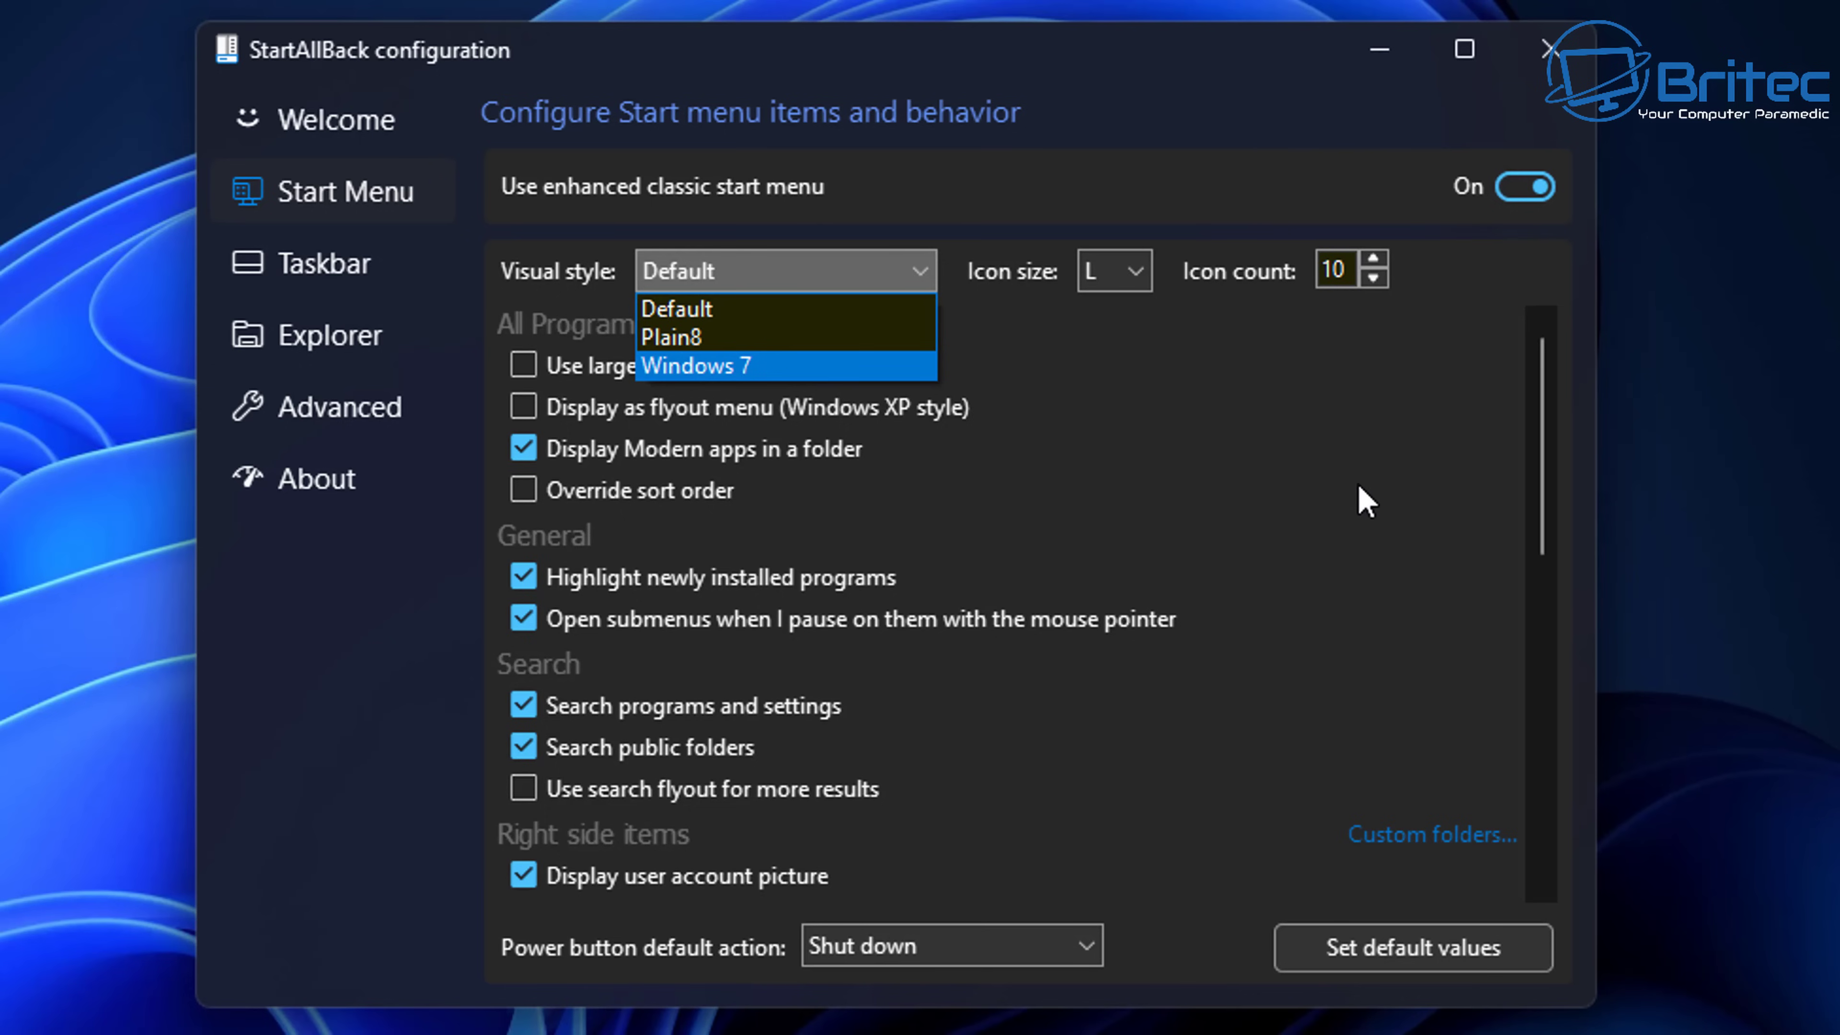
pyautogui.click(1362, 500)
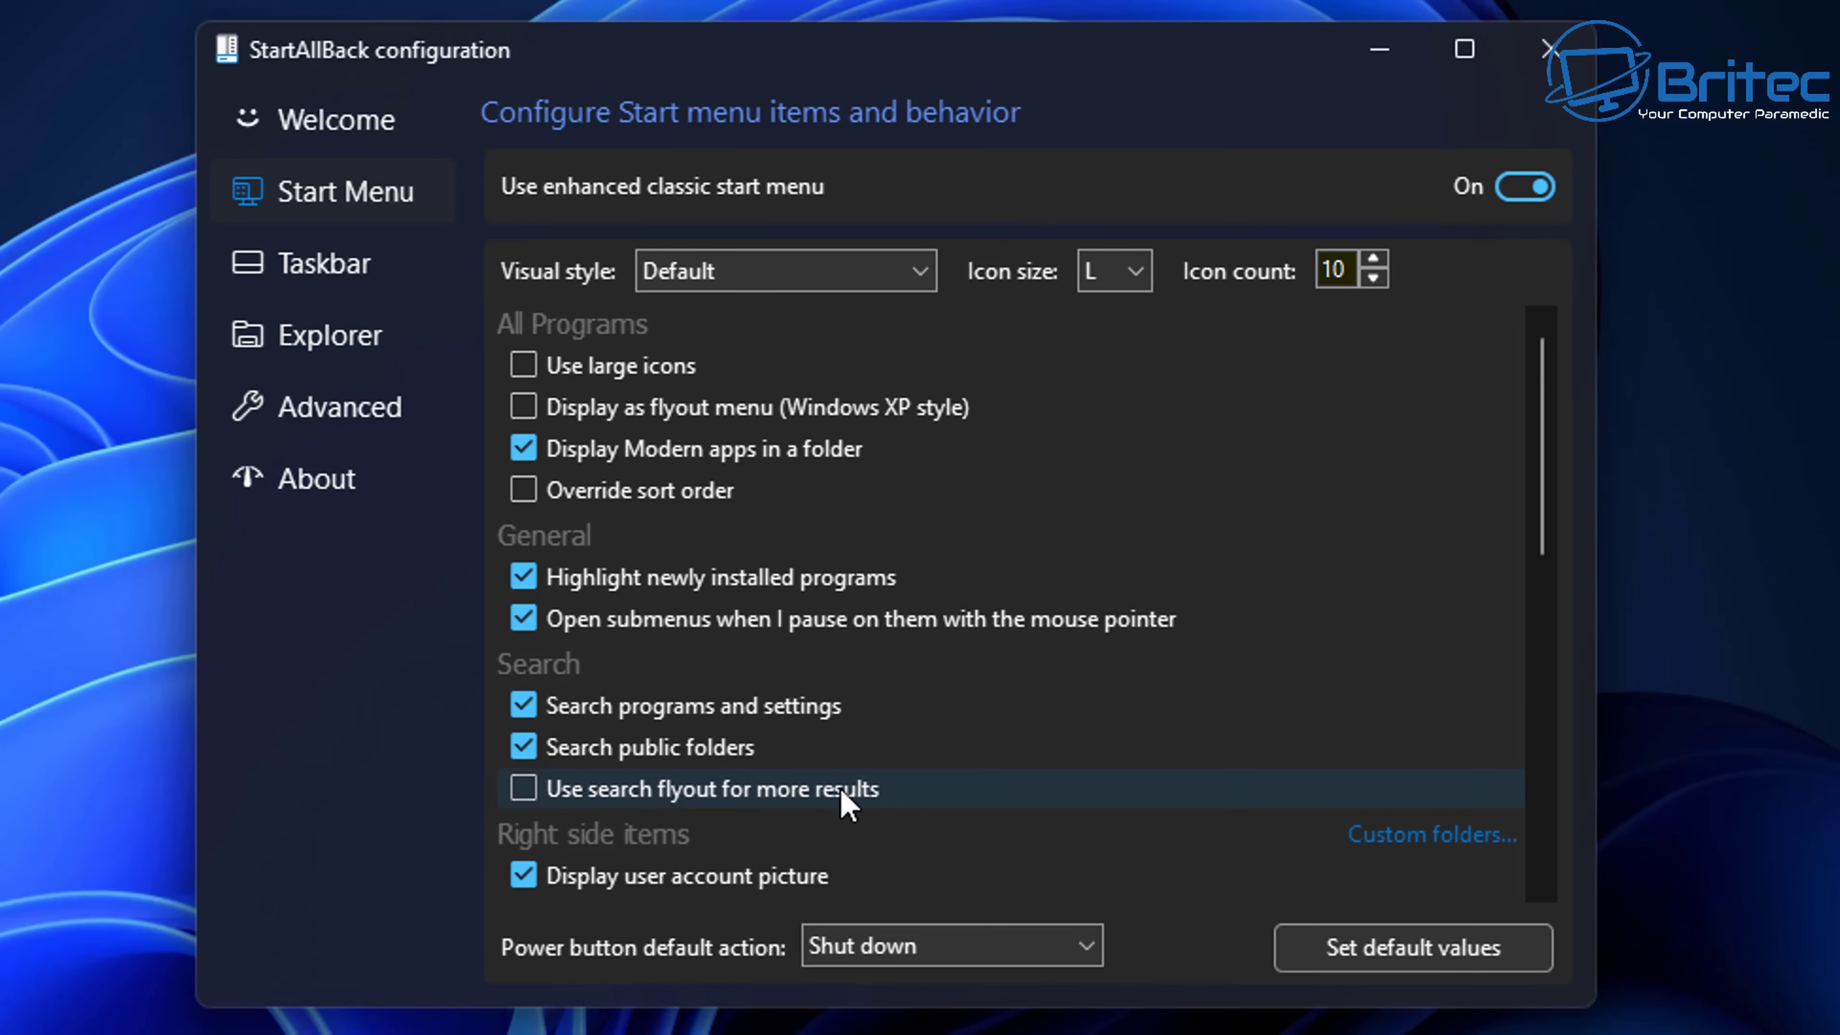
pyautogui.scroll(-3, 843, 788)
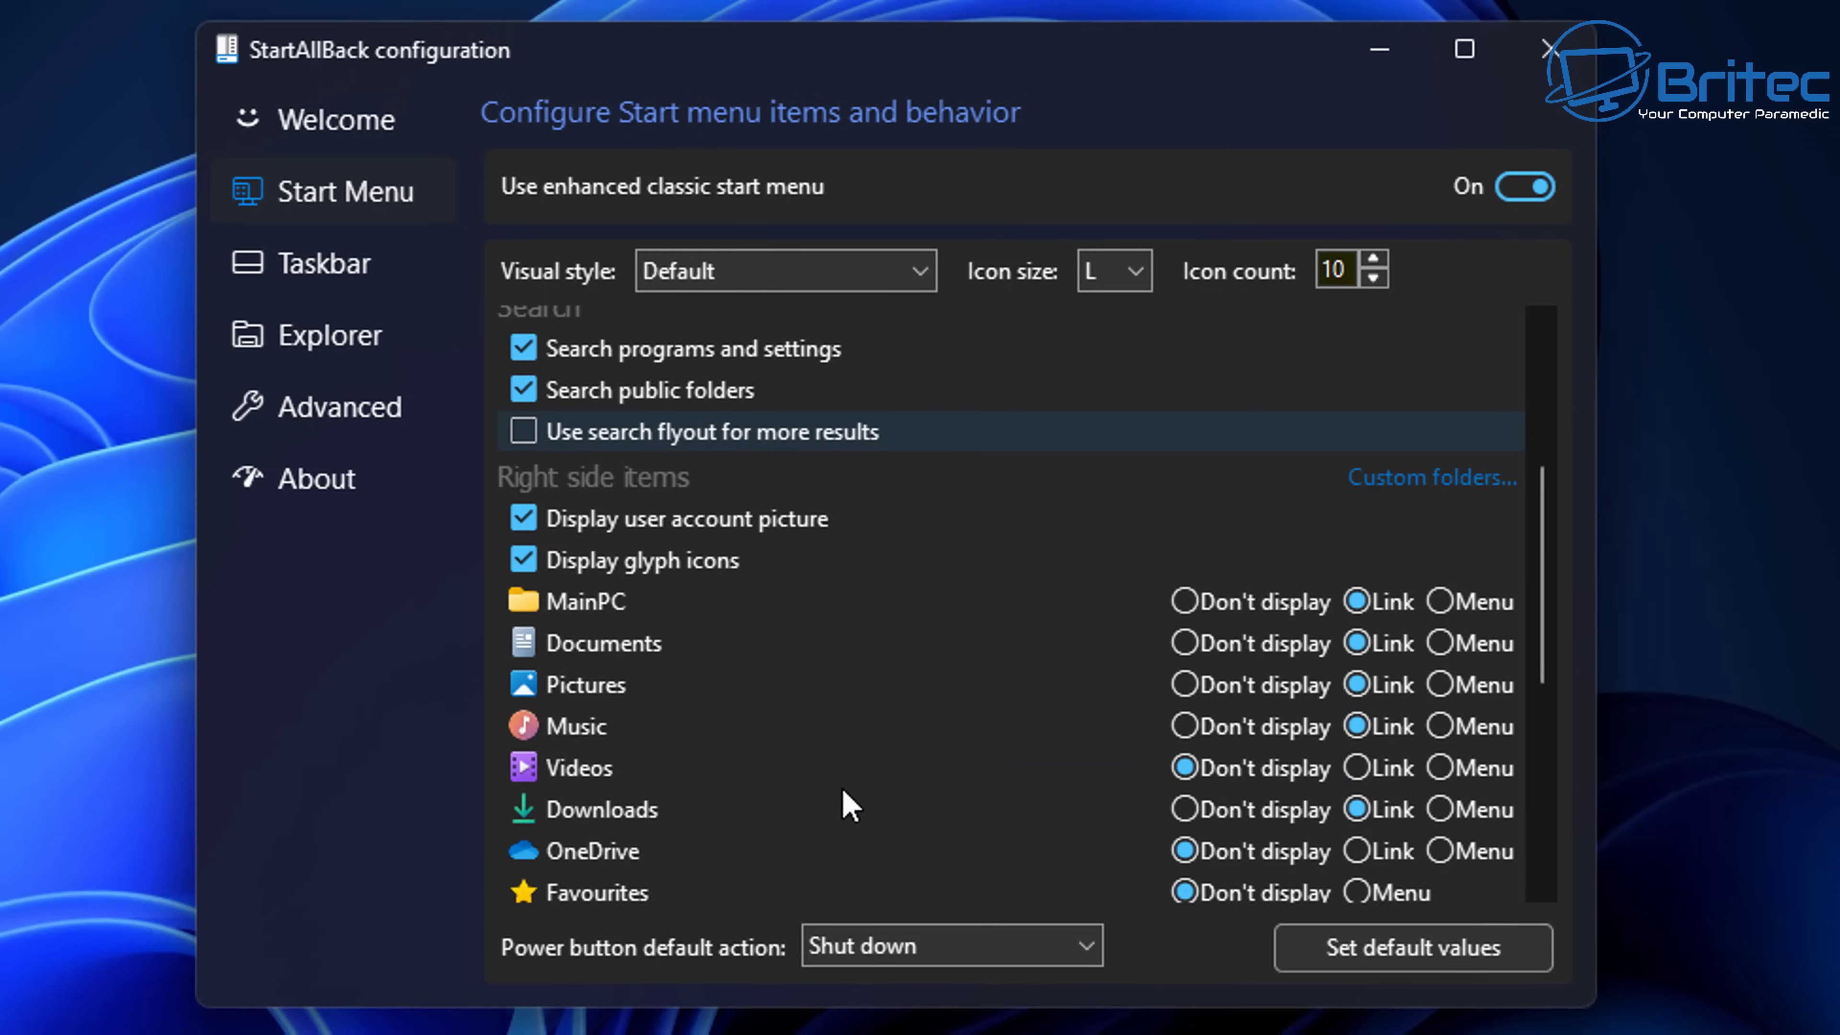
pyautogui.scroll(-1, 842, 789)
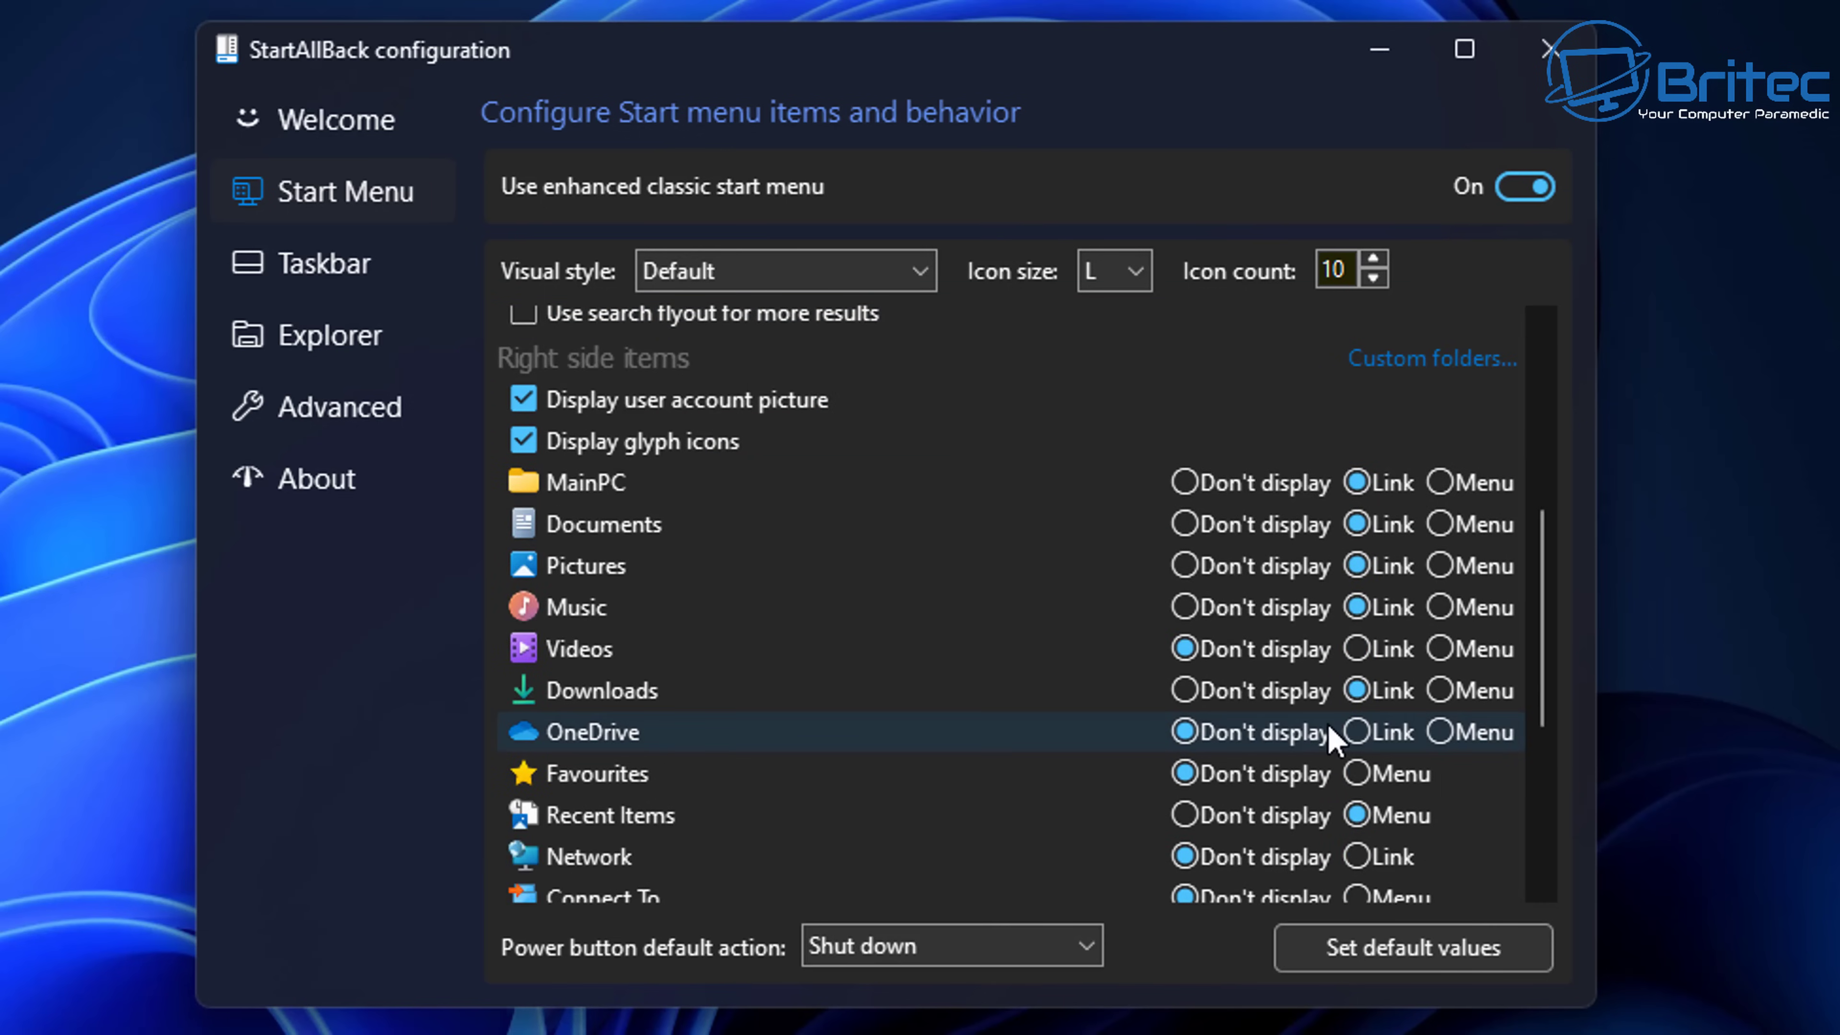
pyautogui.scroll(-1, 1341, 732)
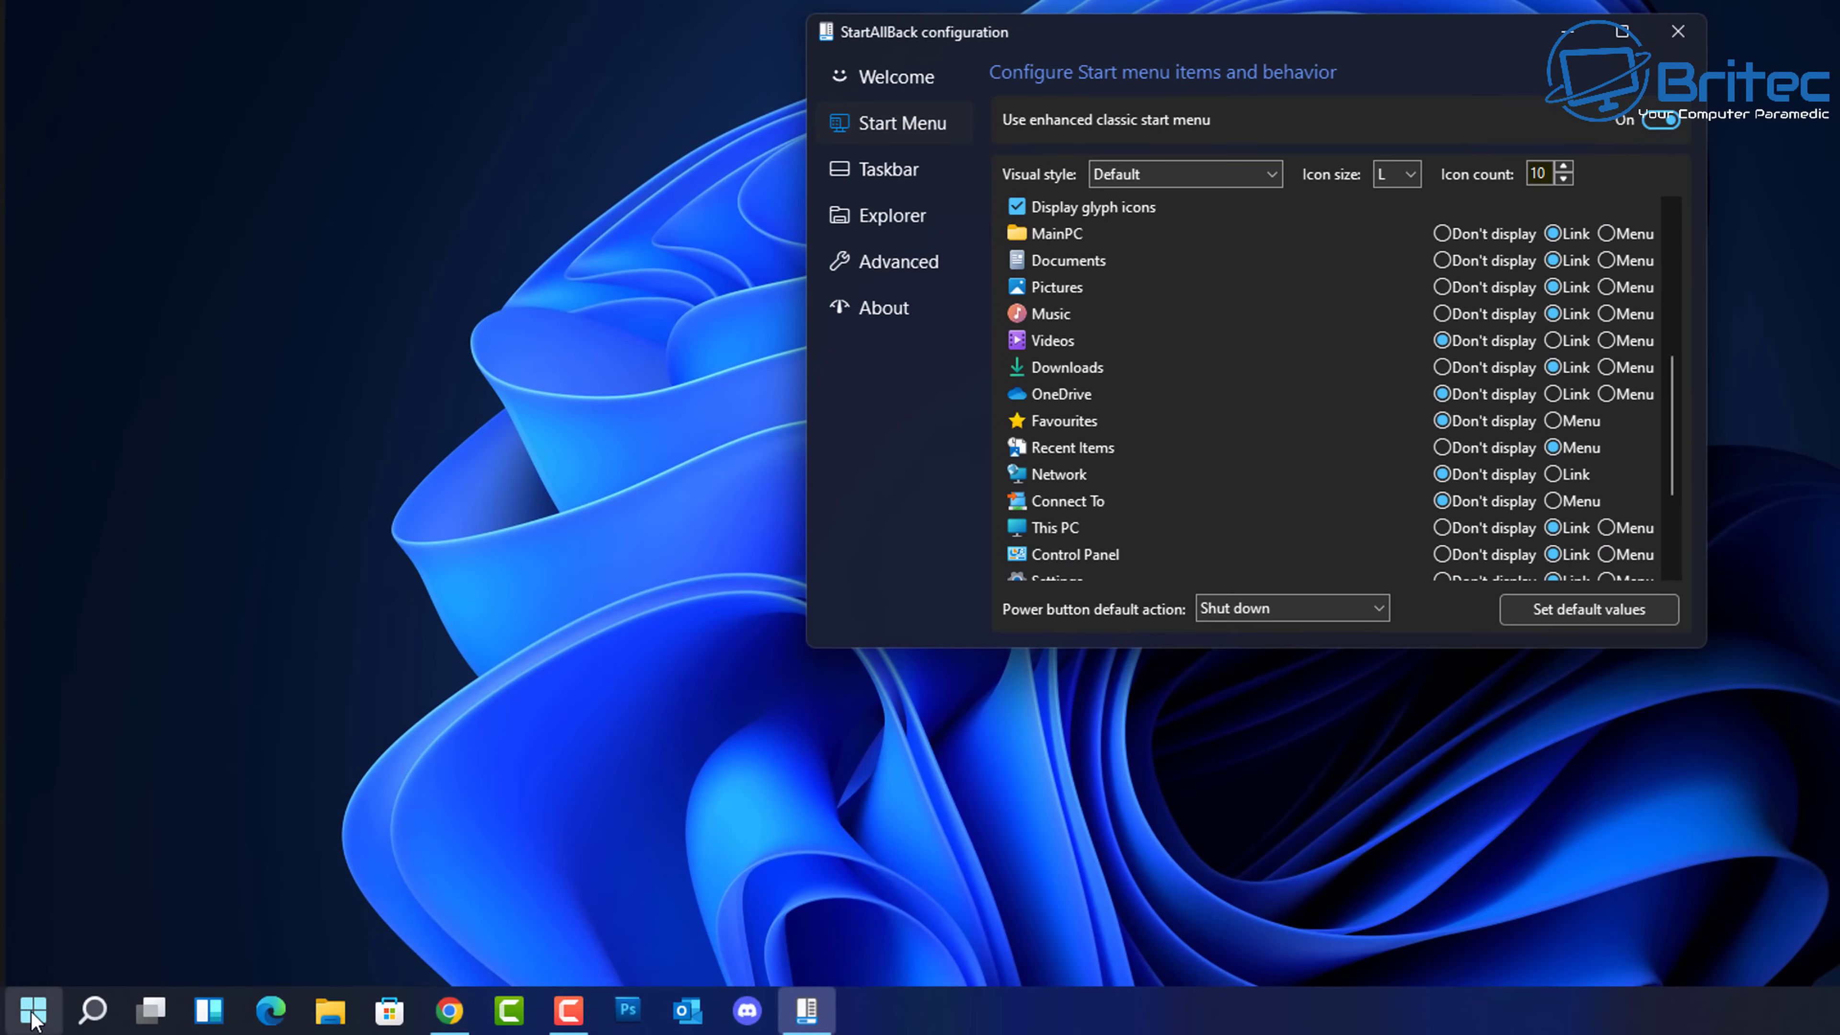
# Step: Open Control Panel from the classic Start menu, twice
pyautogui.click(33, 1010)
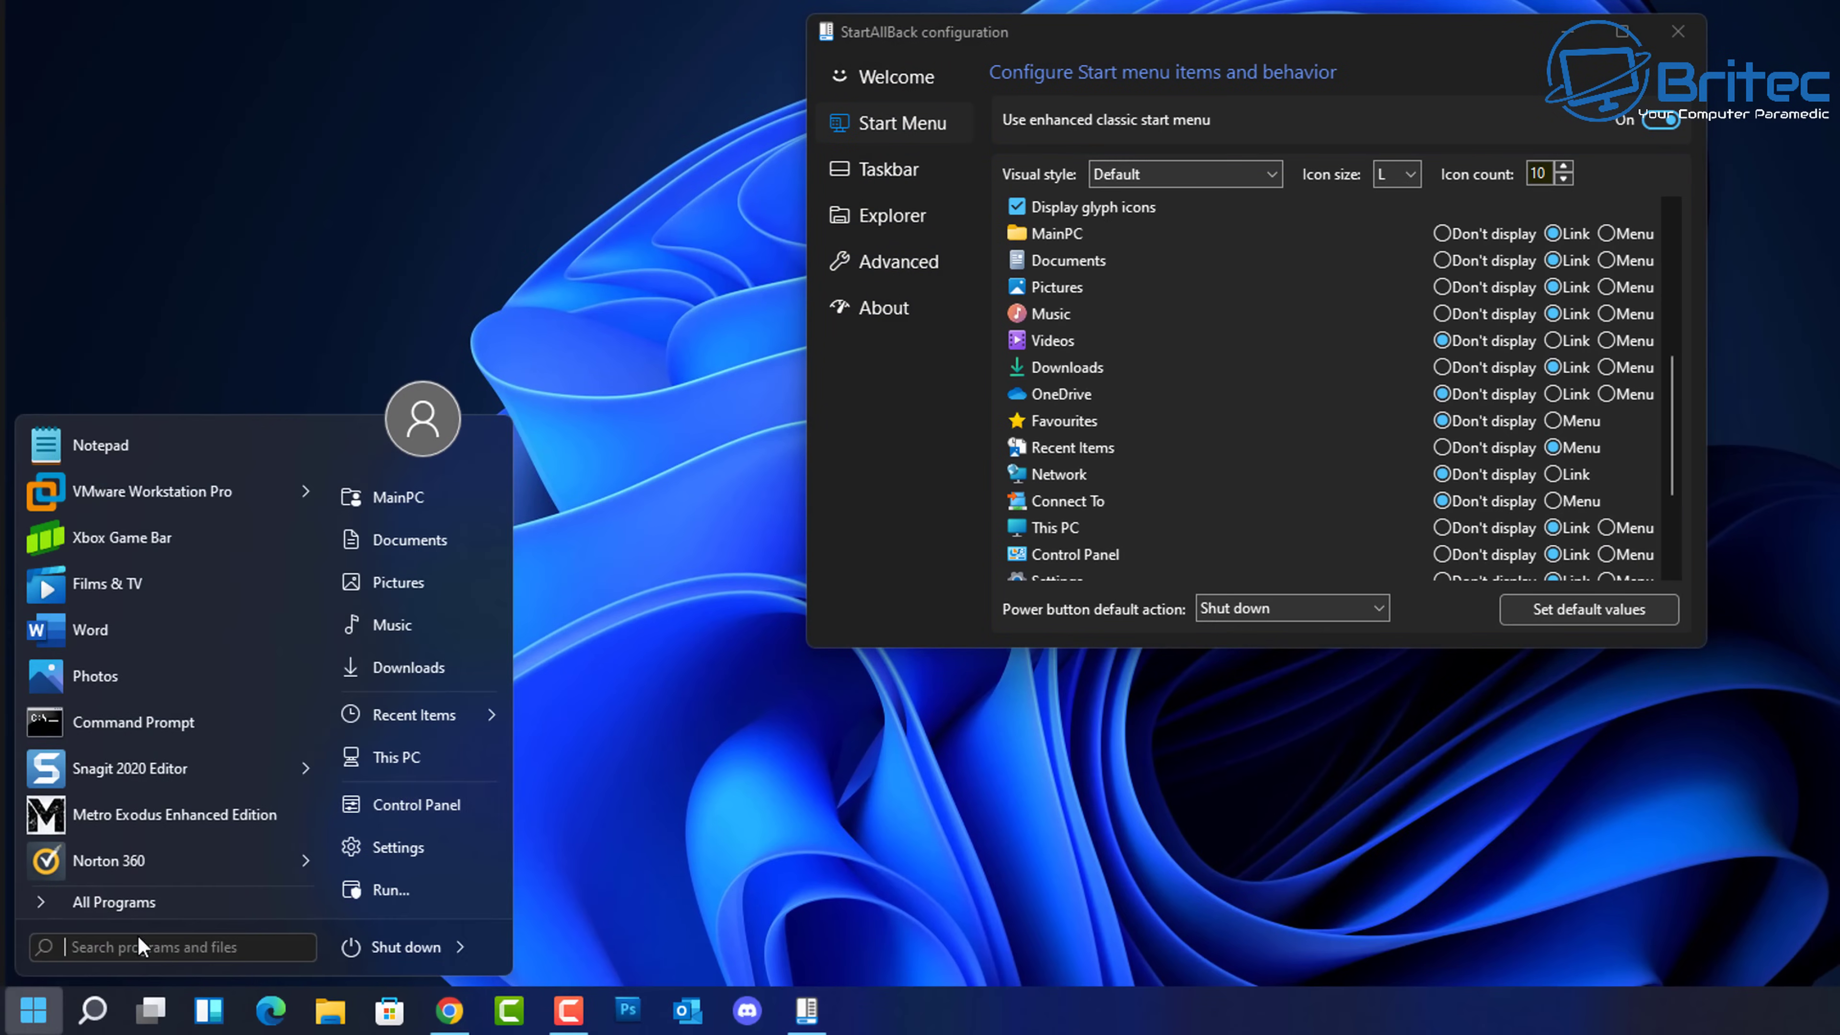
pyautogui.click(432, 803)
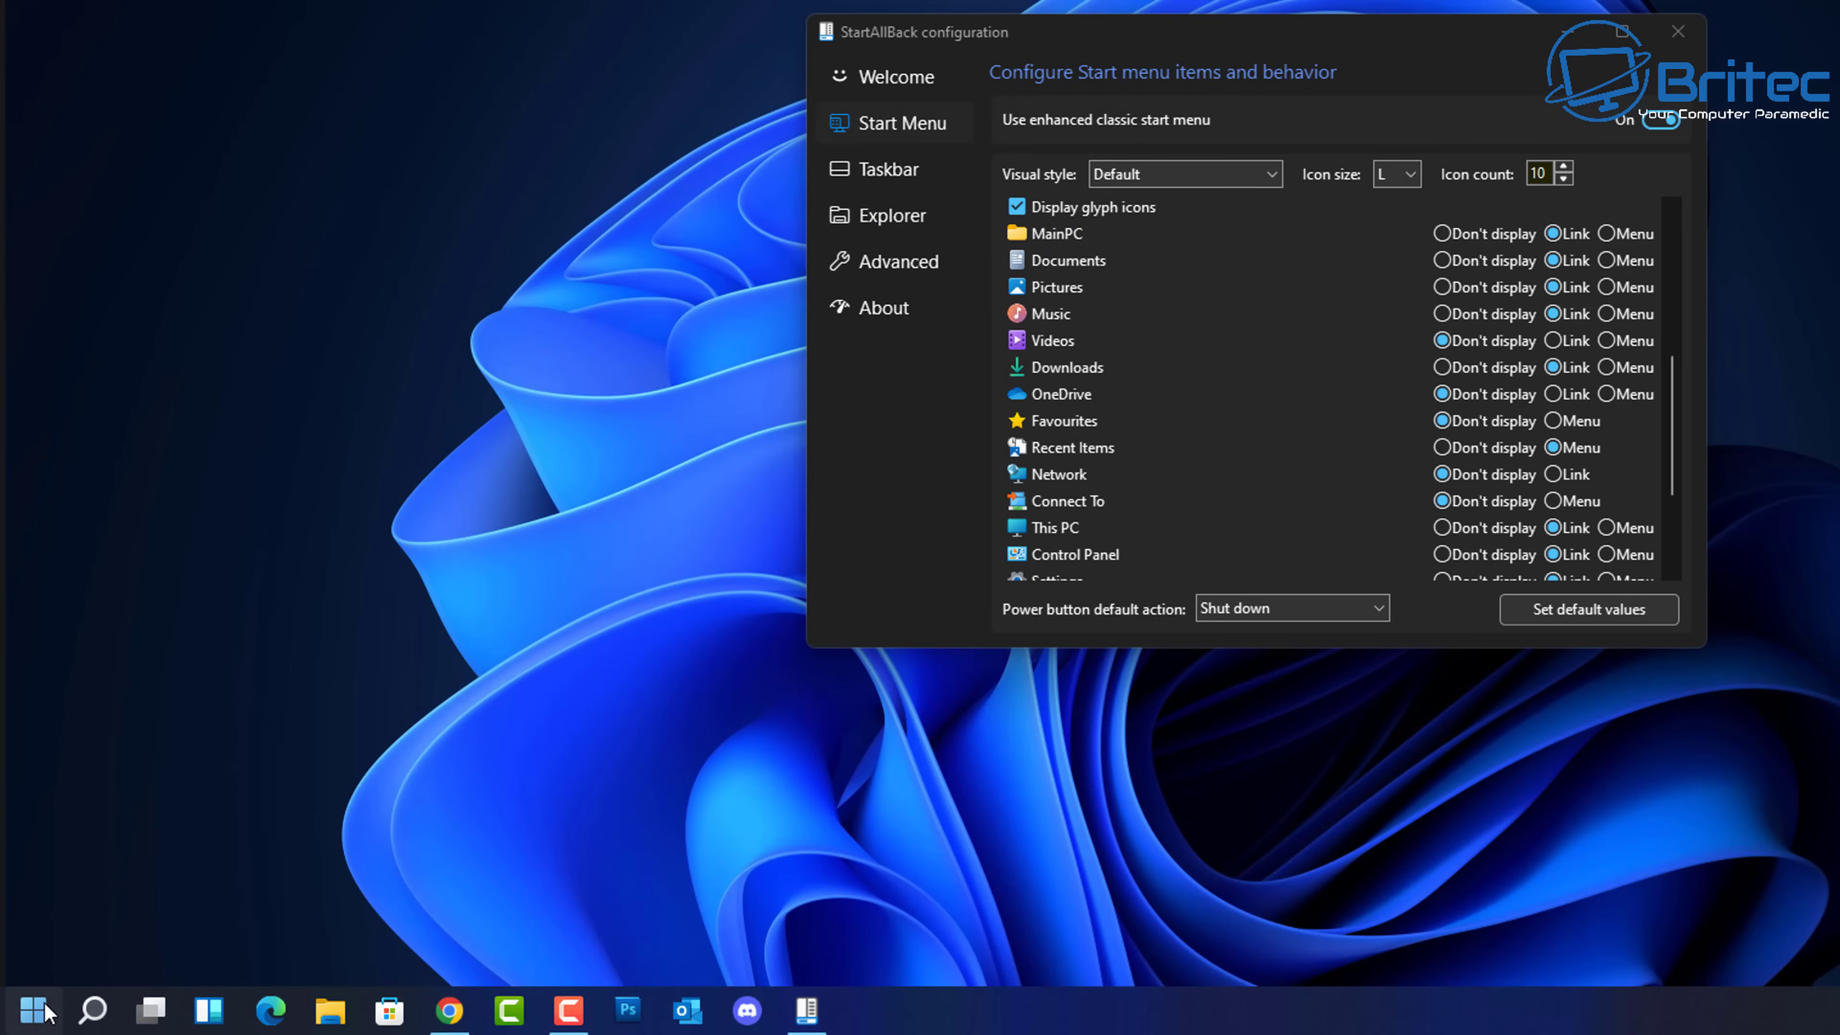
pyautogui.click(32, 1009)
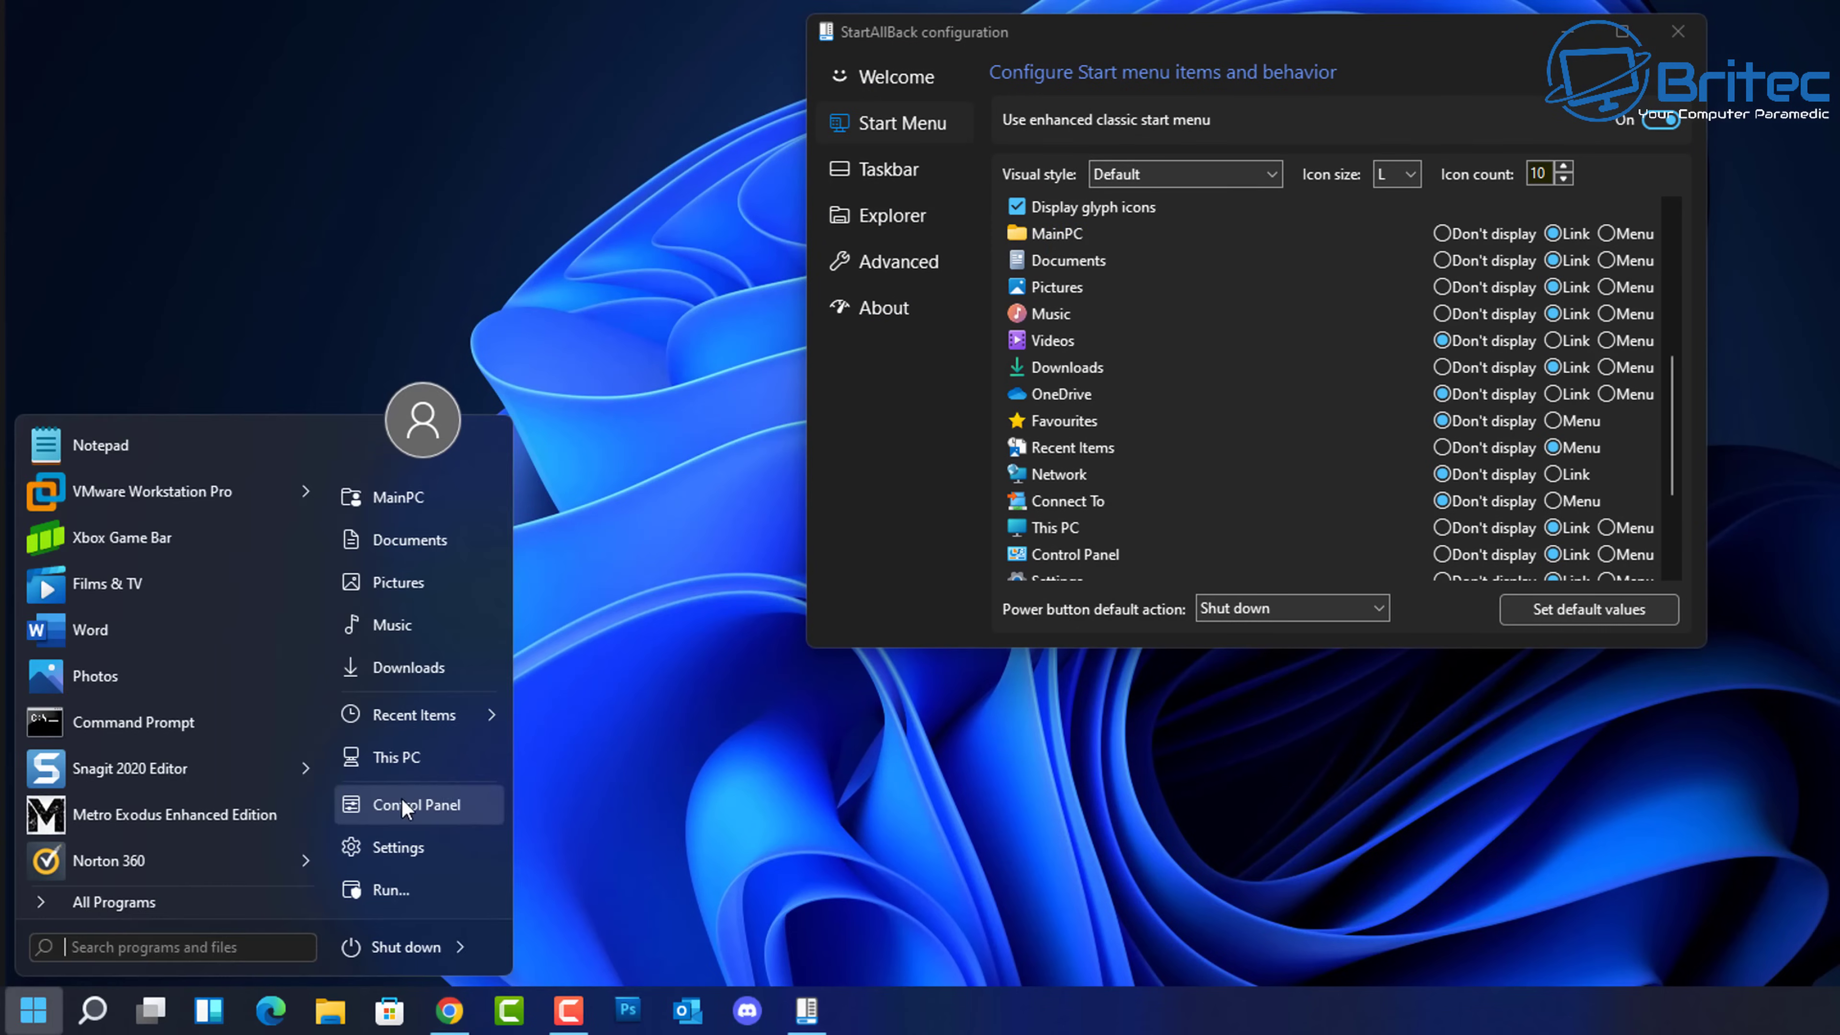
pyautogui.click(446, 801)
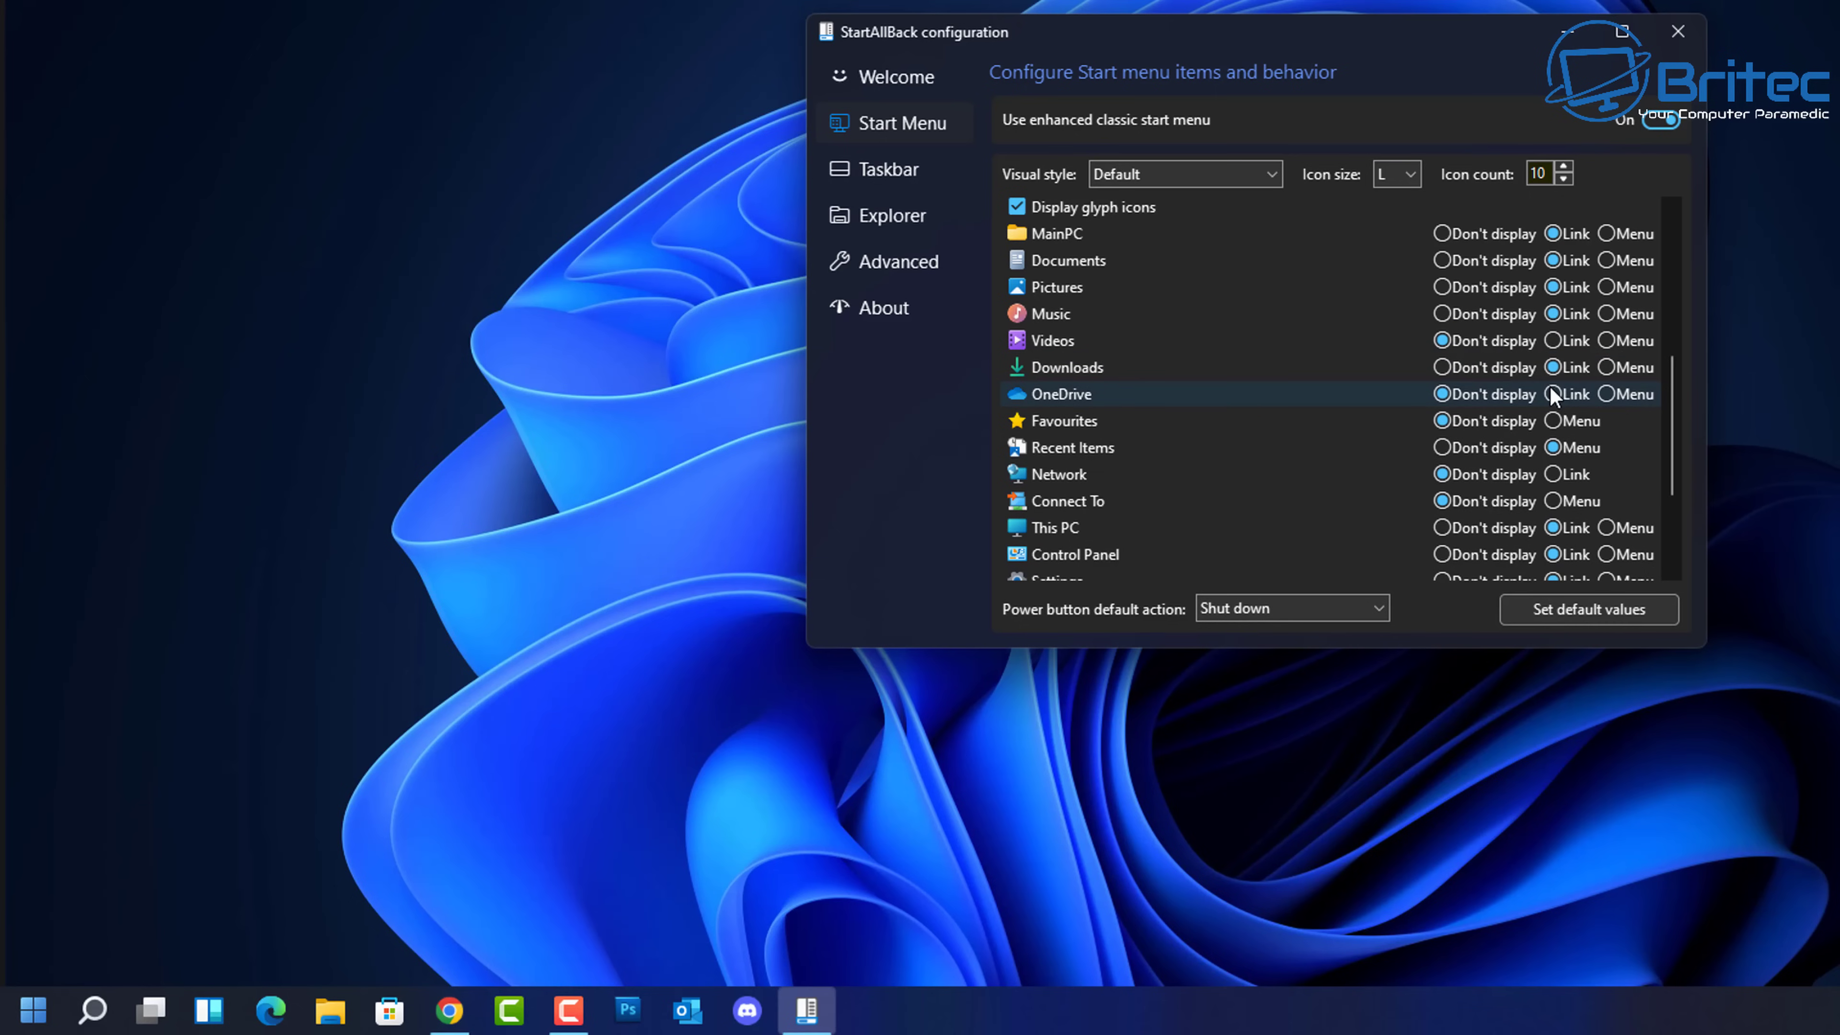
# Step: Set Videos to Link under Right side items and open the Videos folder from Start
pyautogui.click(1553, 341)
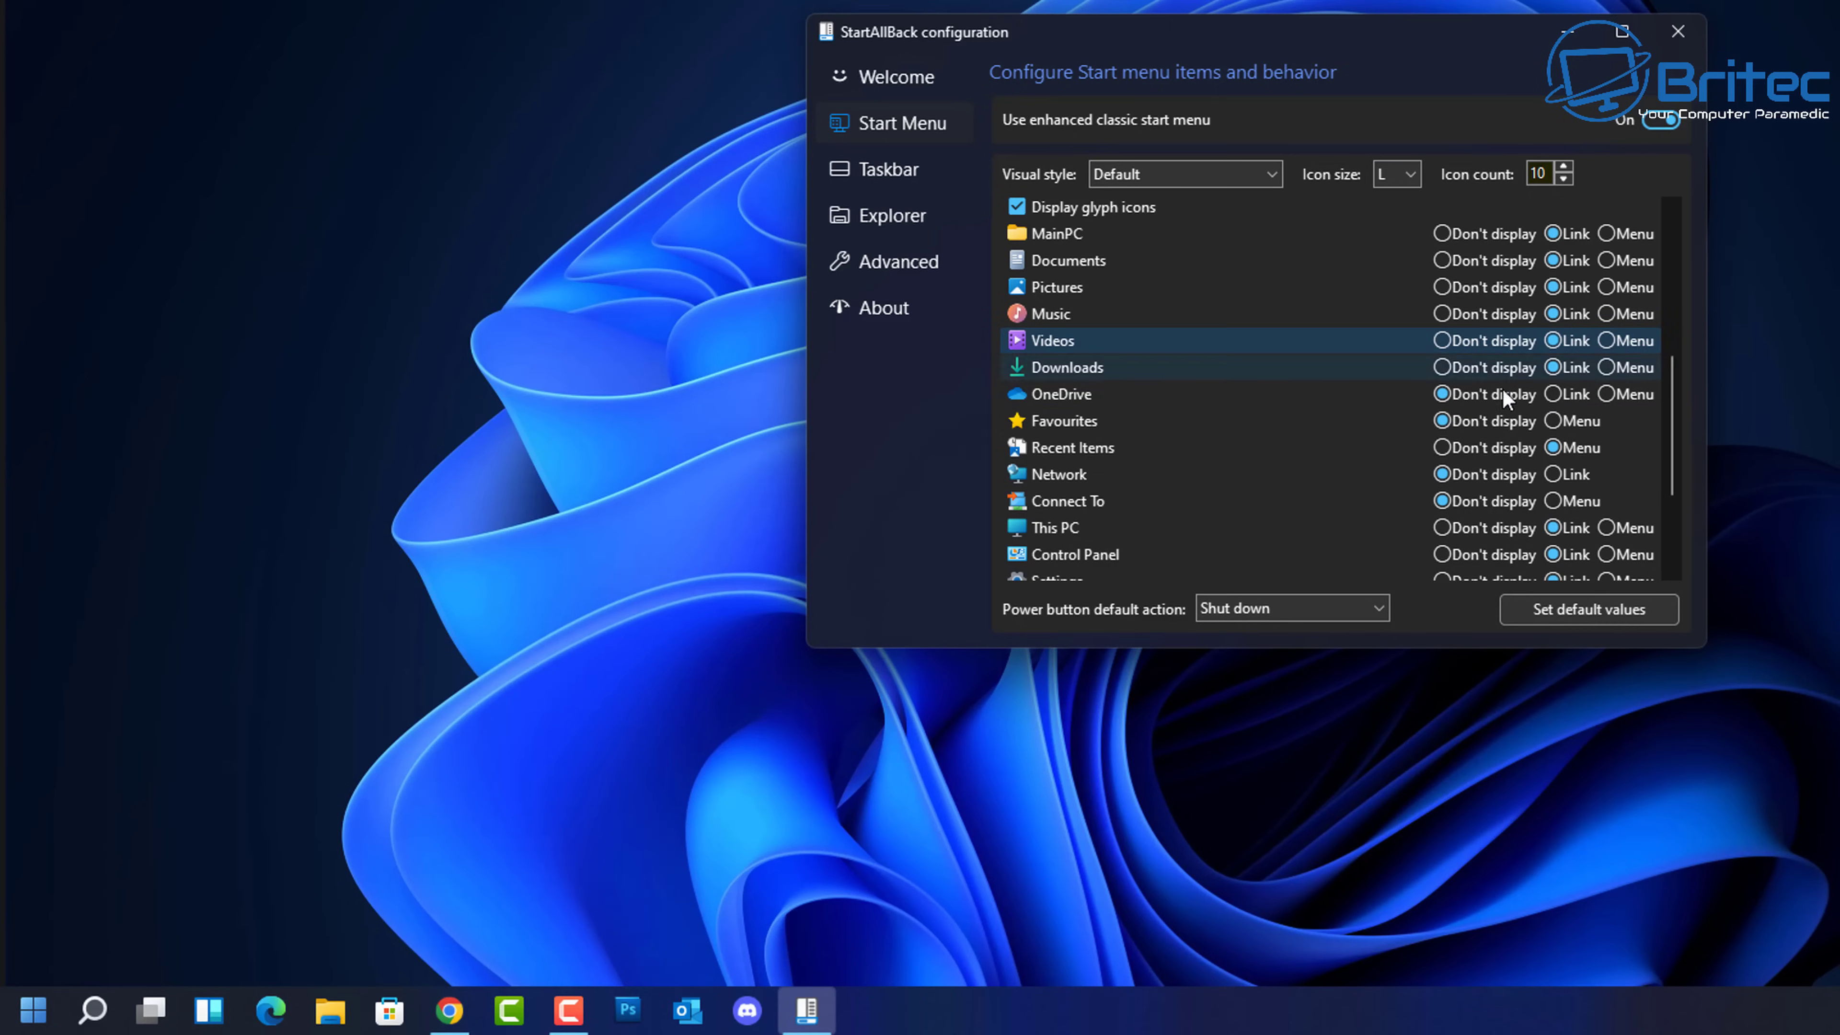
pyautogui.click(18, 1017)
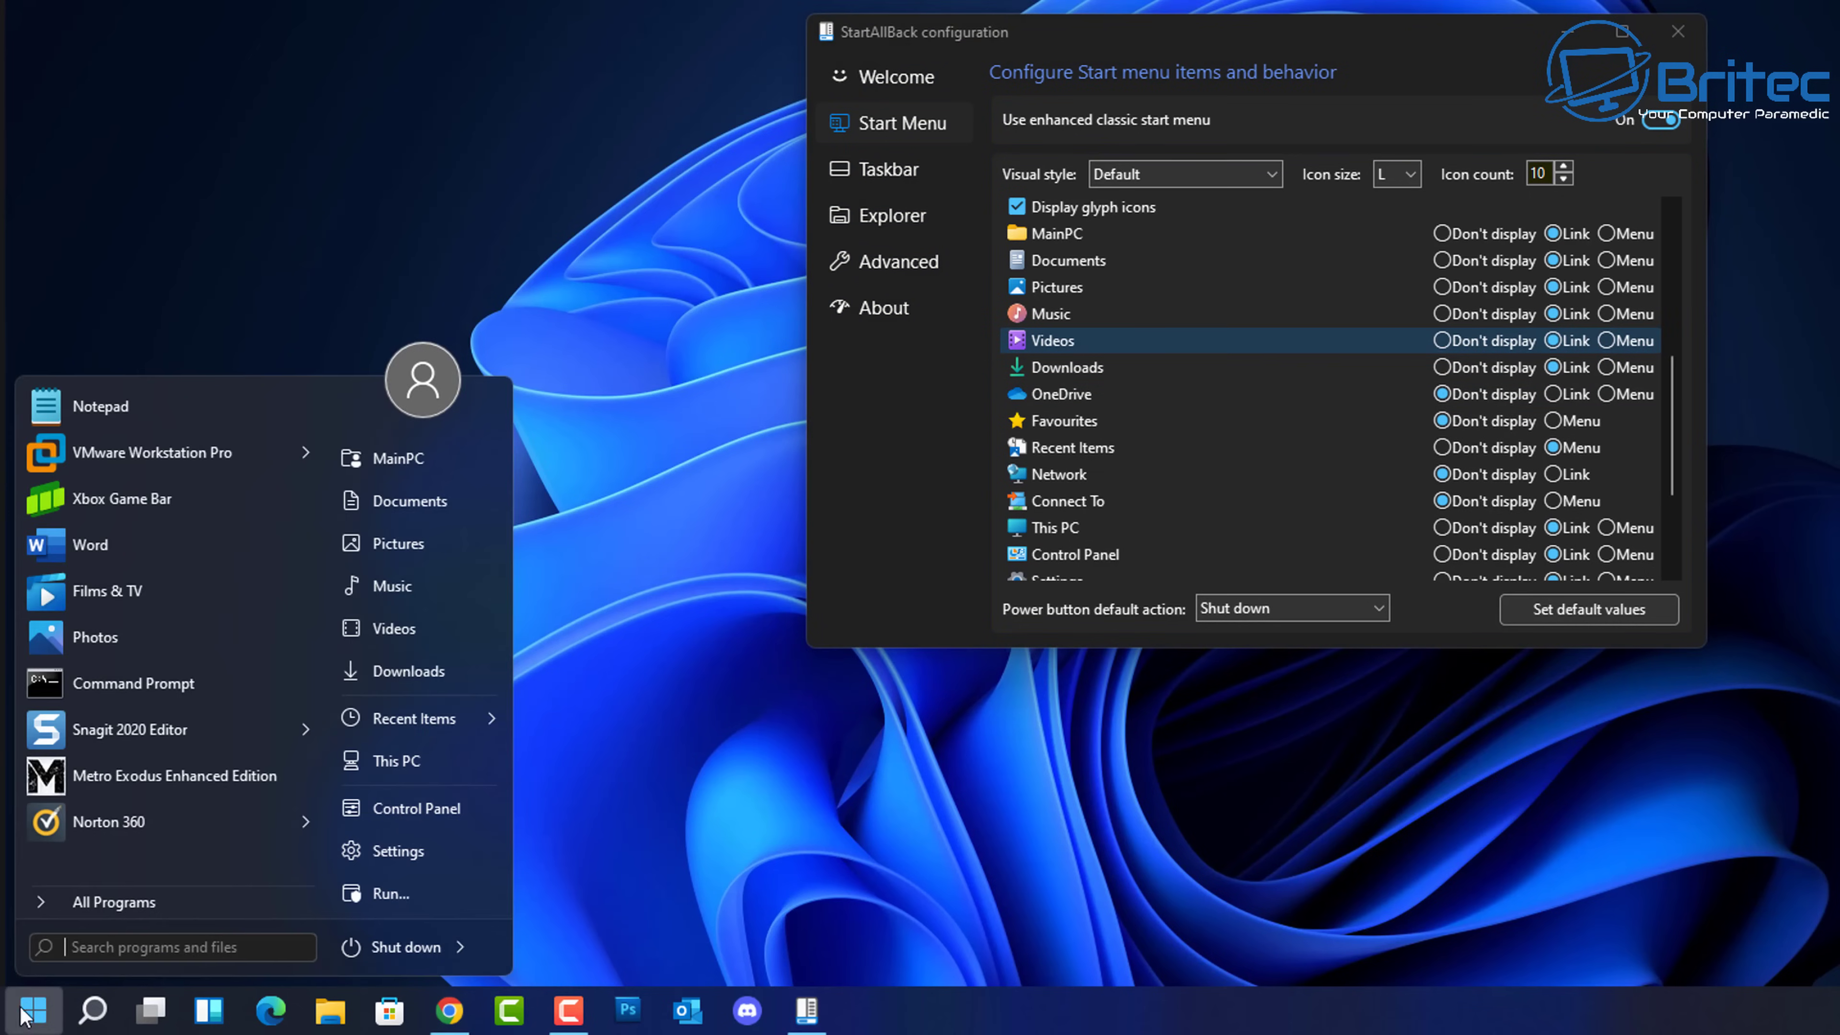
pyautogui.click(437, 629)
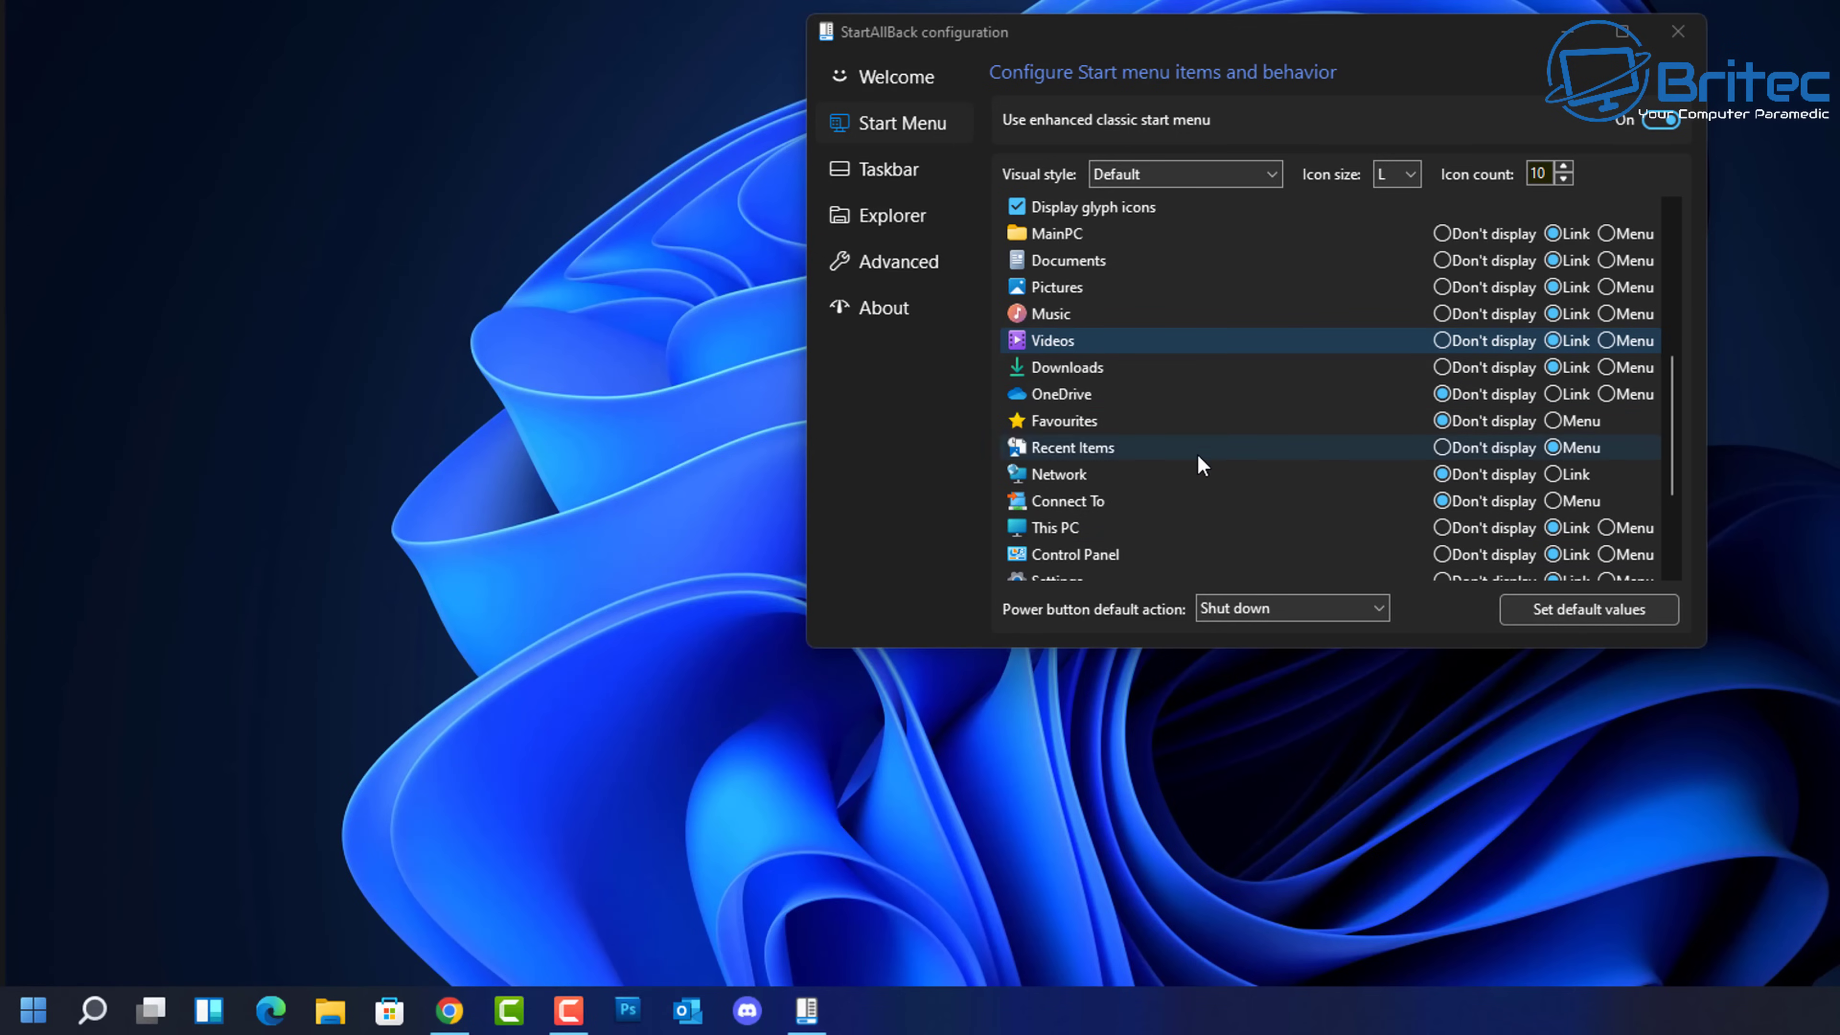
pyautogui.scroll(-1, 1193, 468)
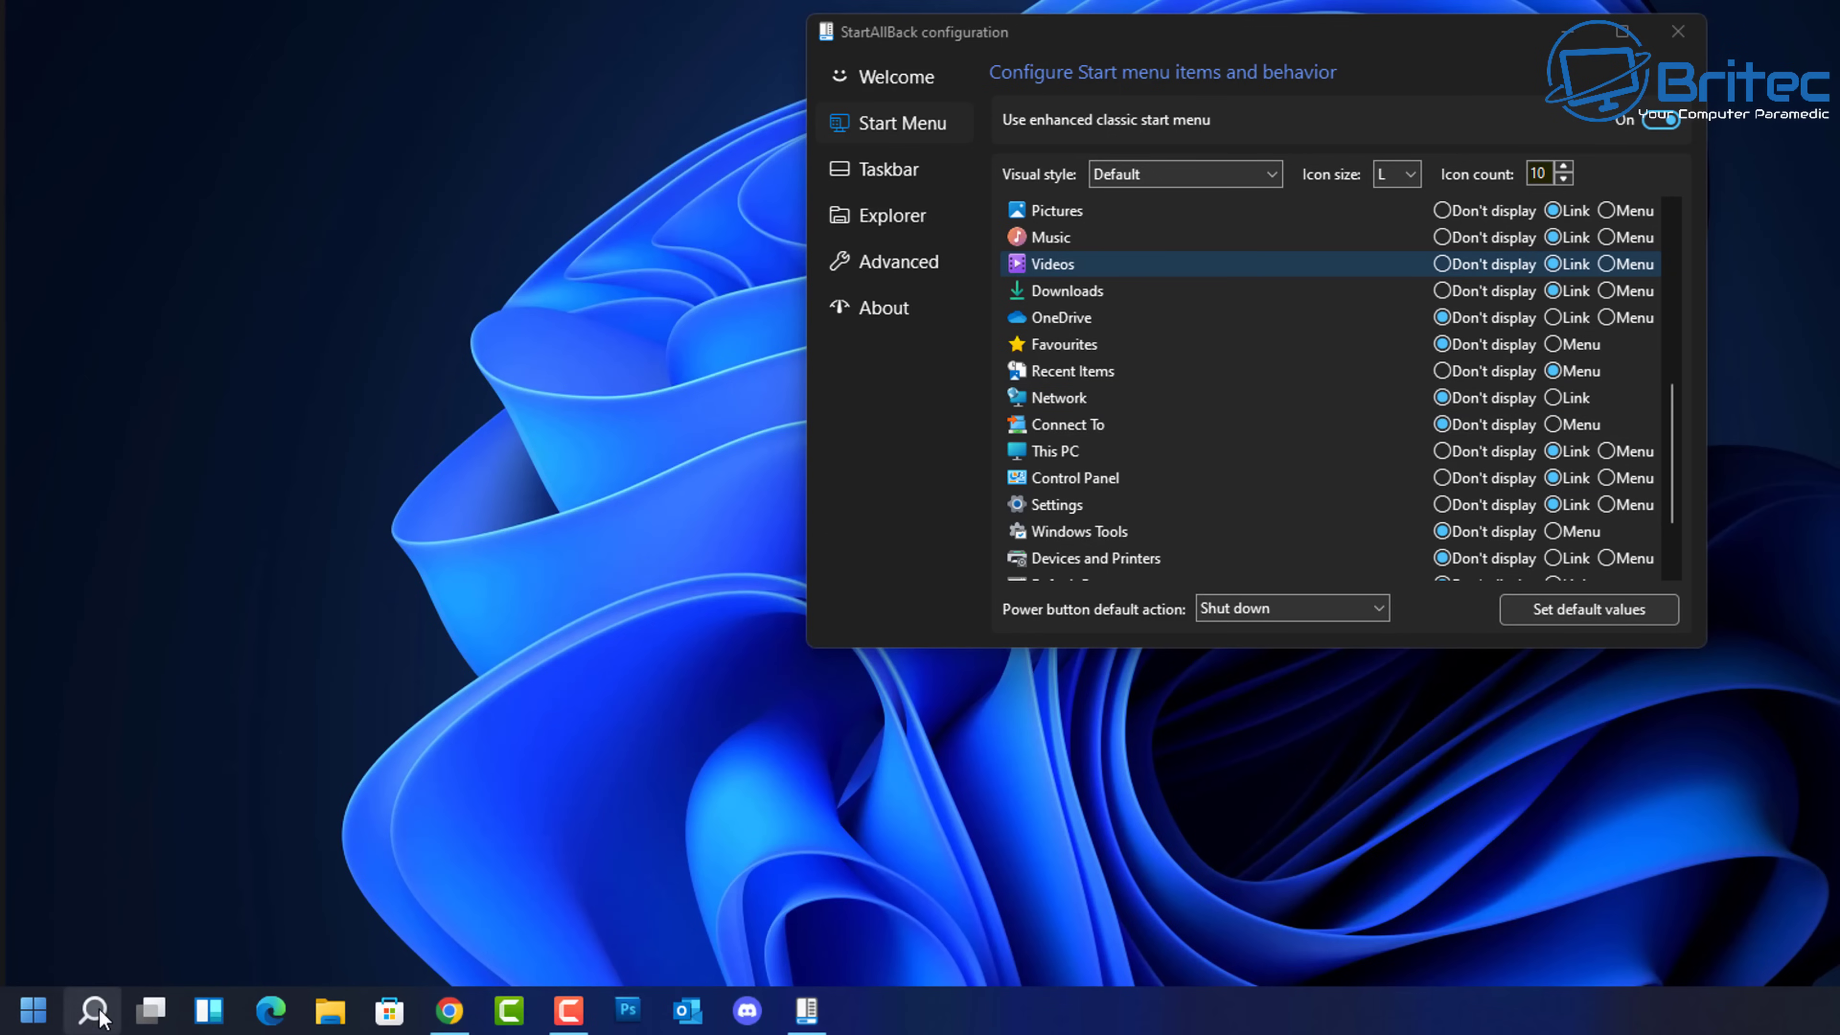
pyautogui.click(32, 1010)
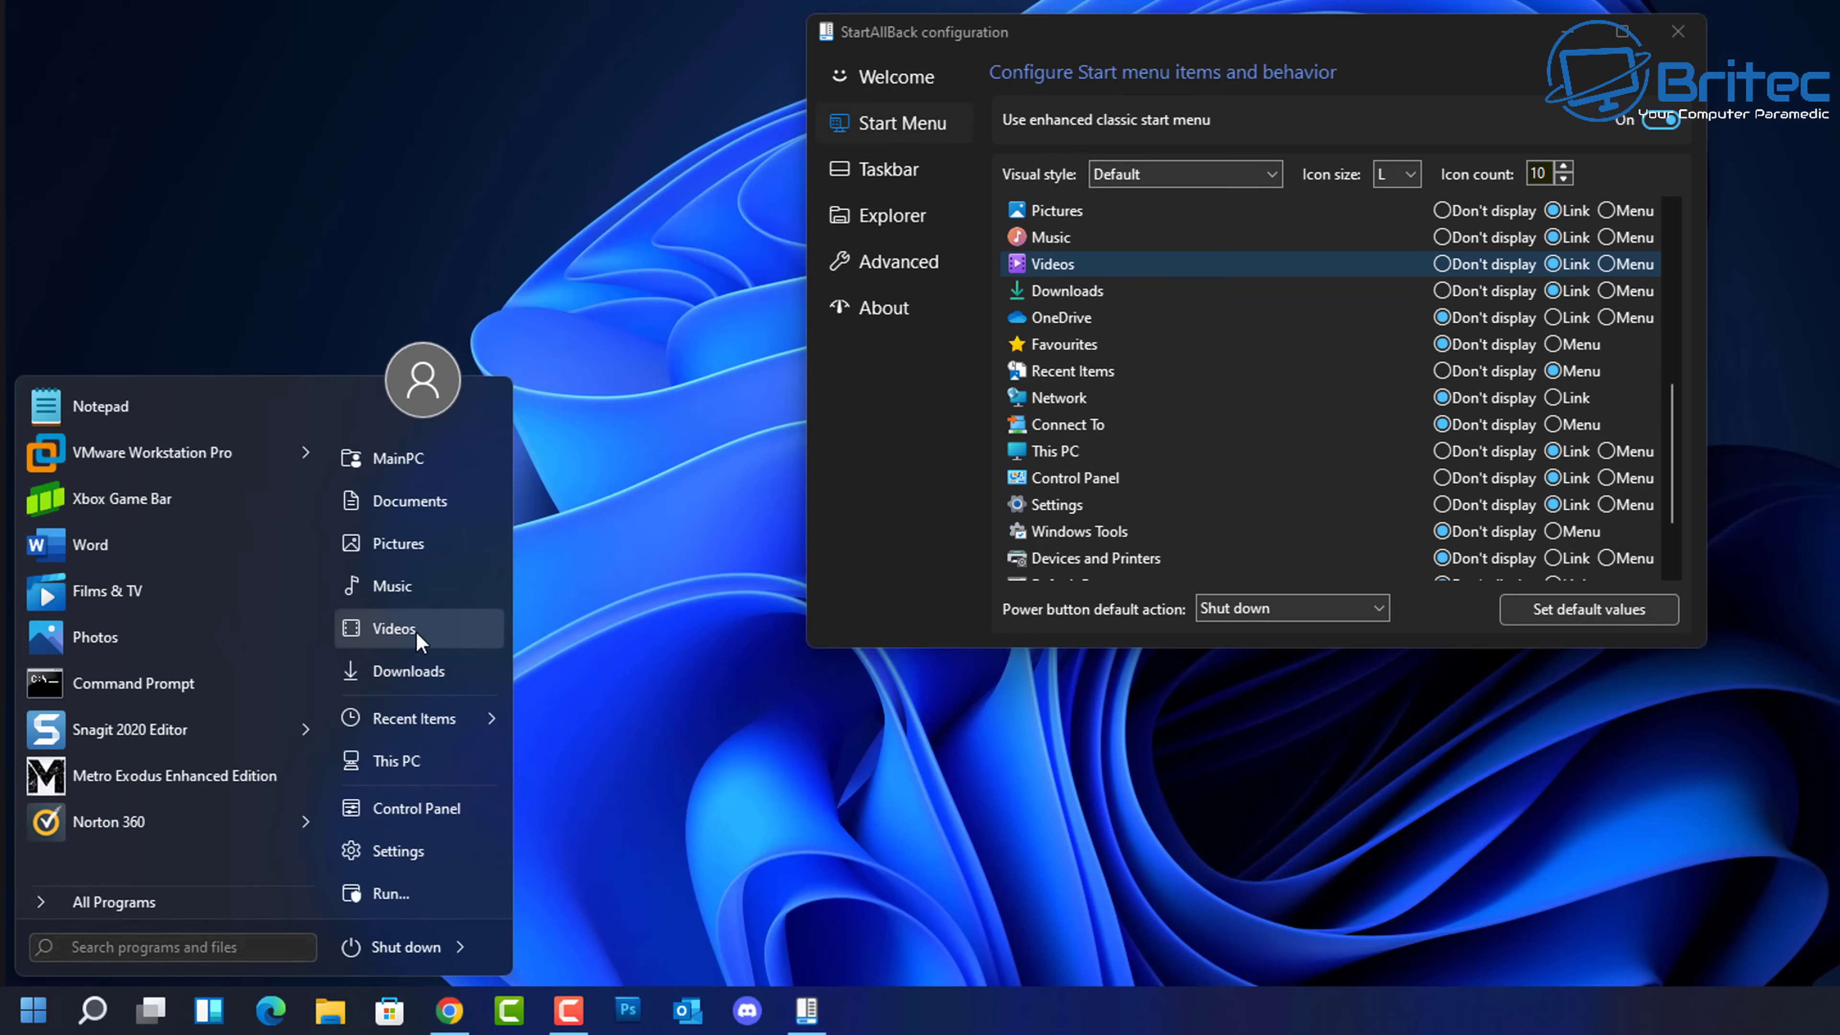
pyautogui.click(395, 628)
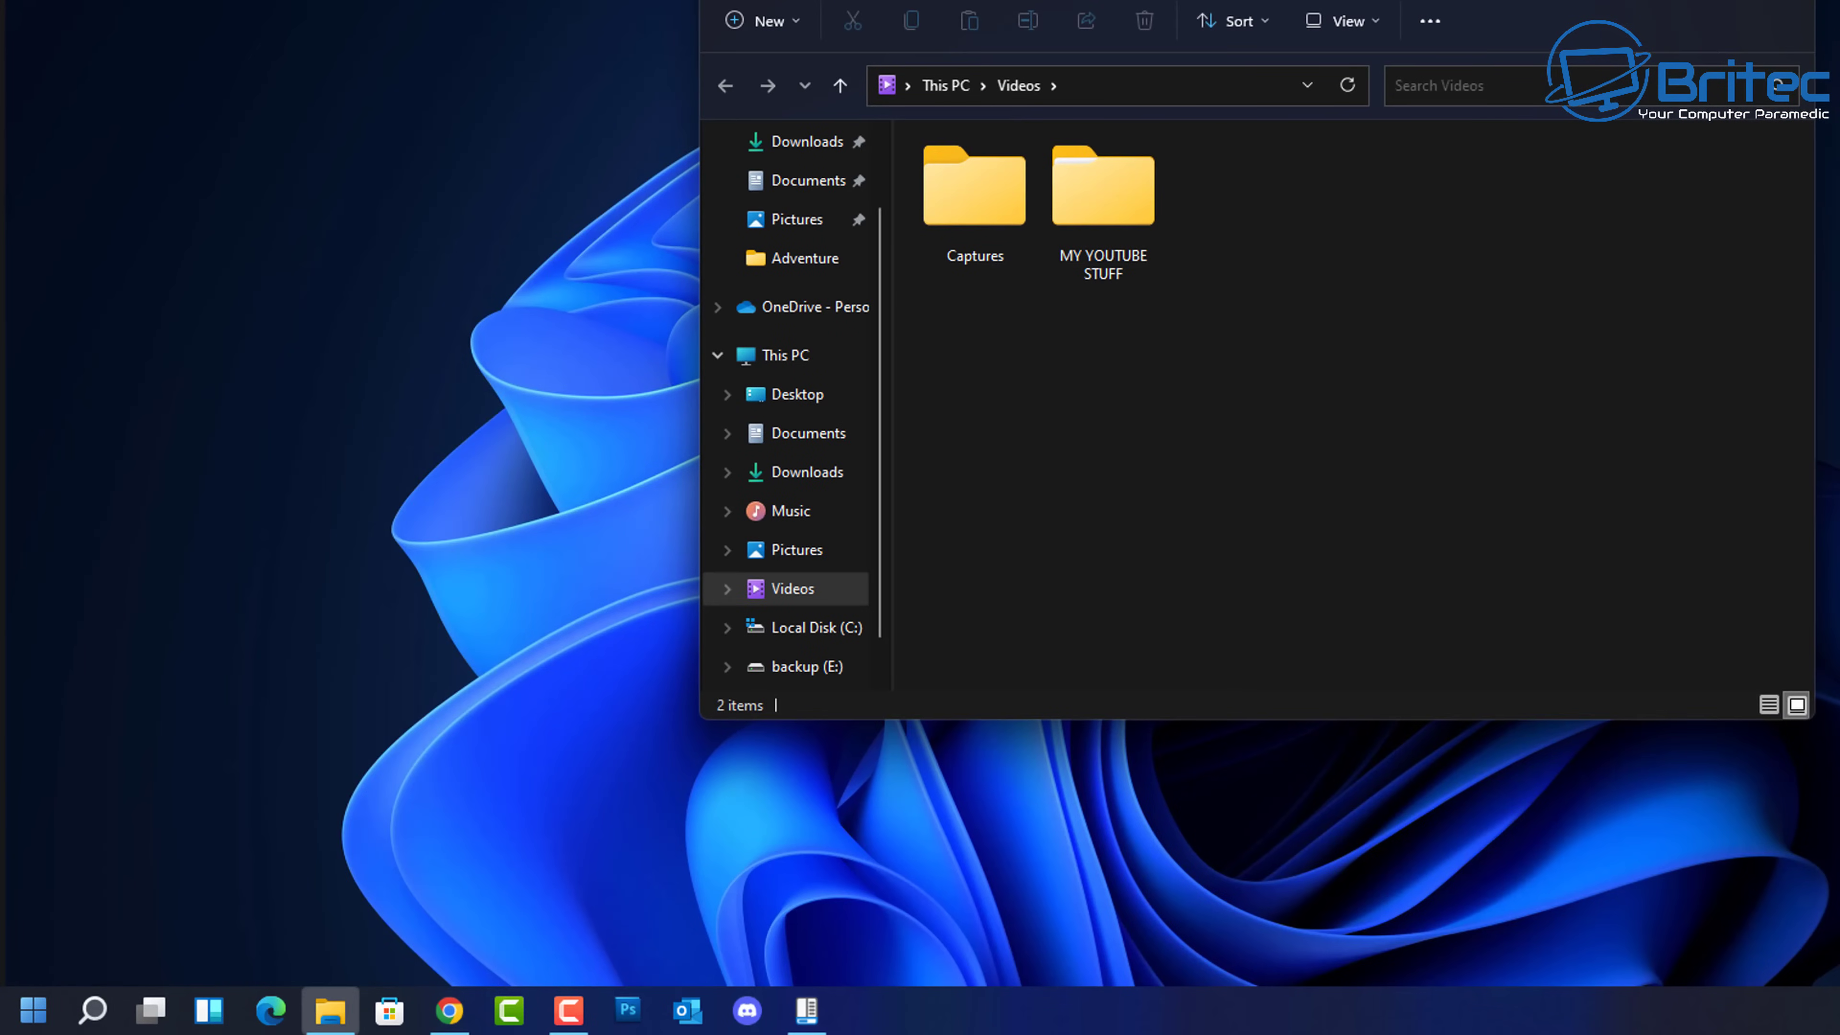
pyautogui.click(329, 1009)
# Step: Launch the Run dialog from the classic Start menu, then close it
pyautogui.click(33, 1009)
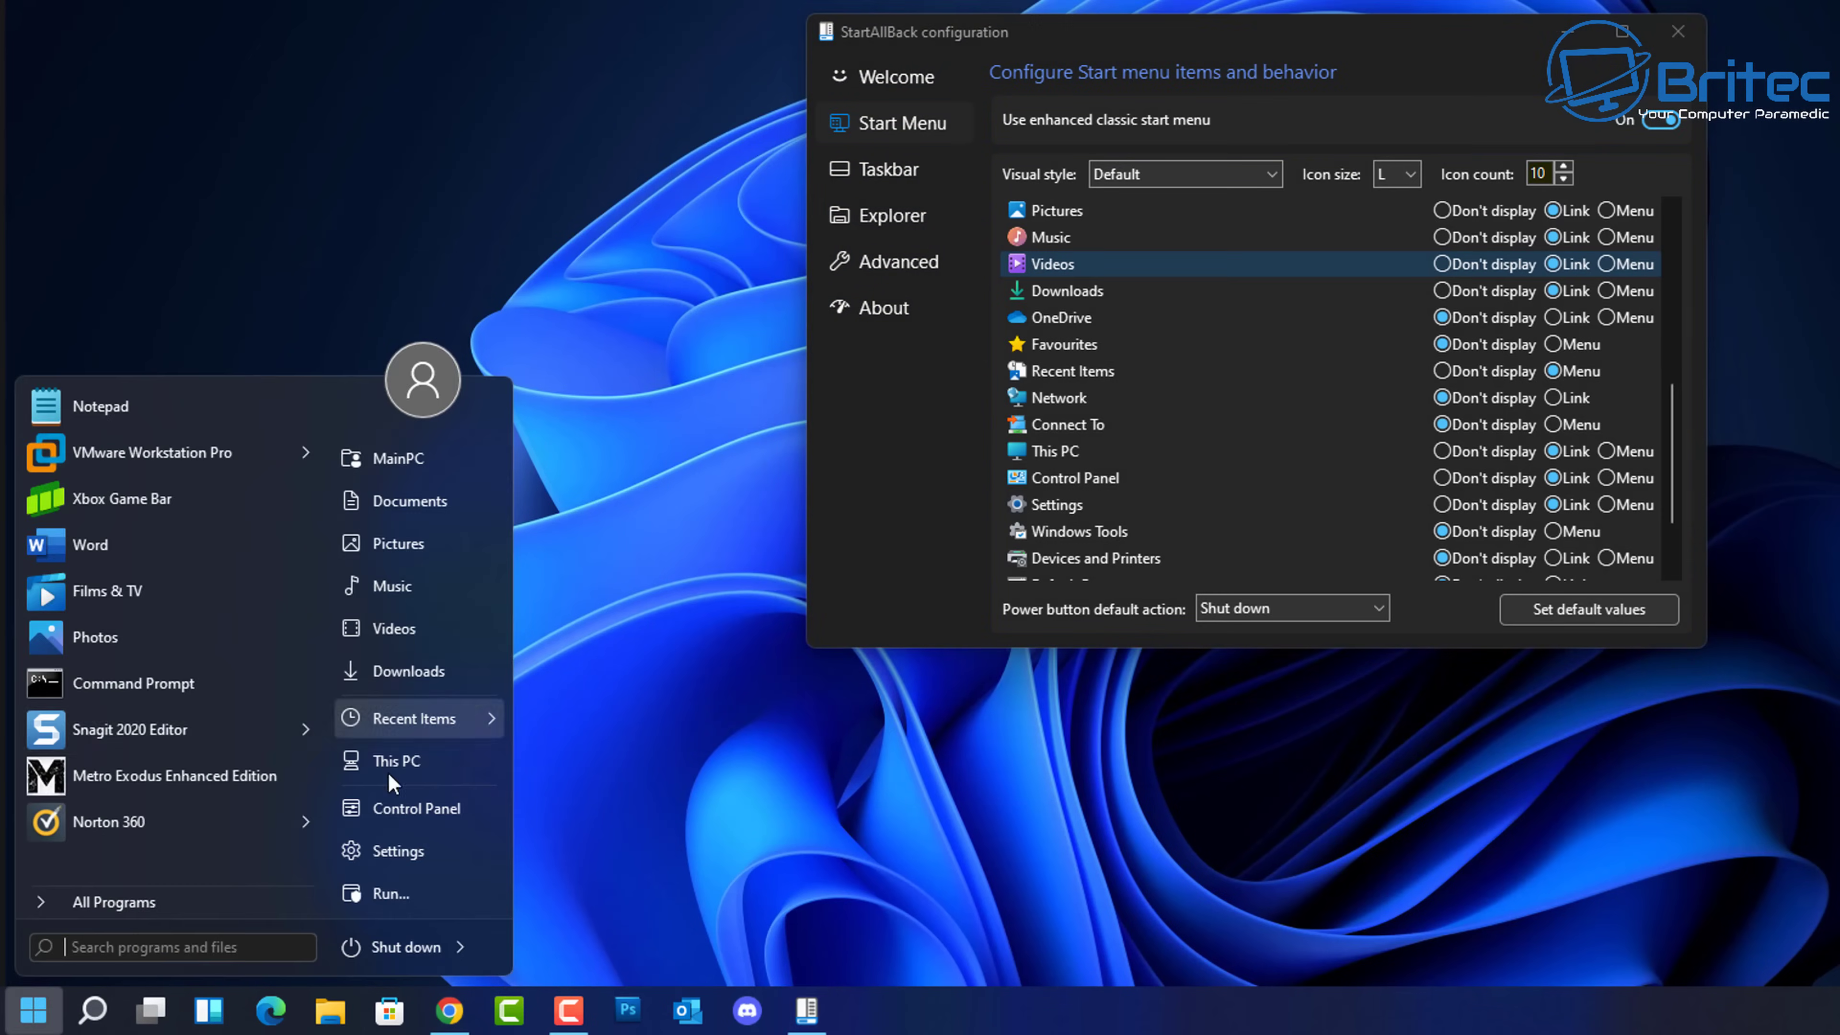
pyautogui.click(403, 898)
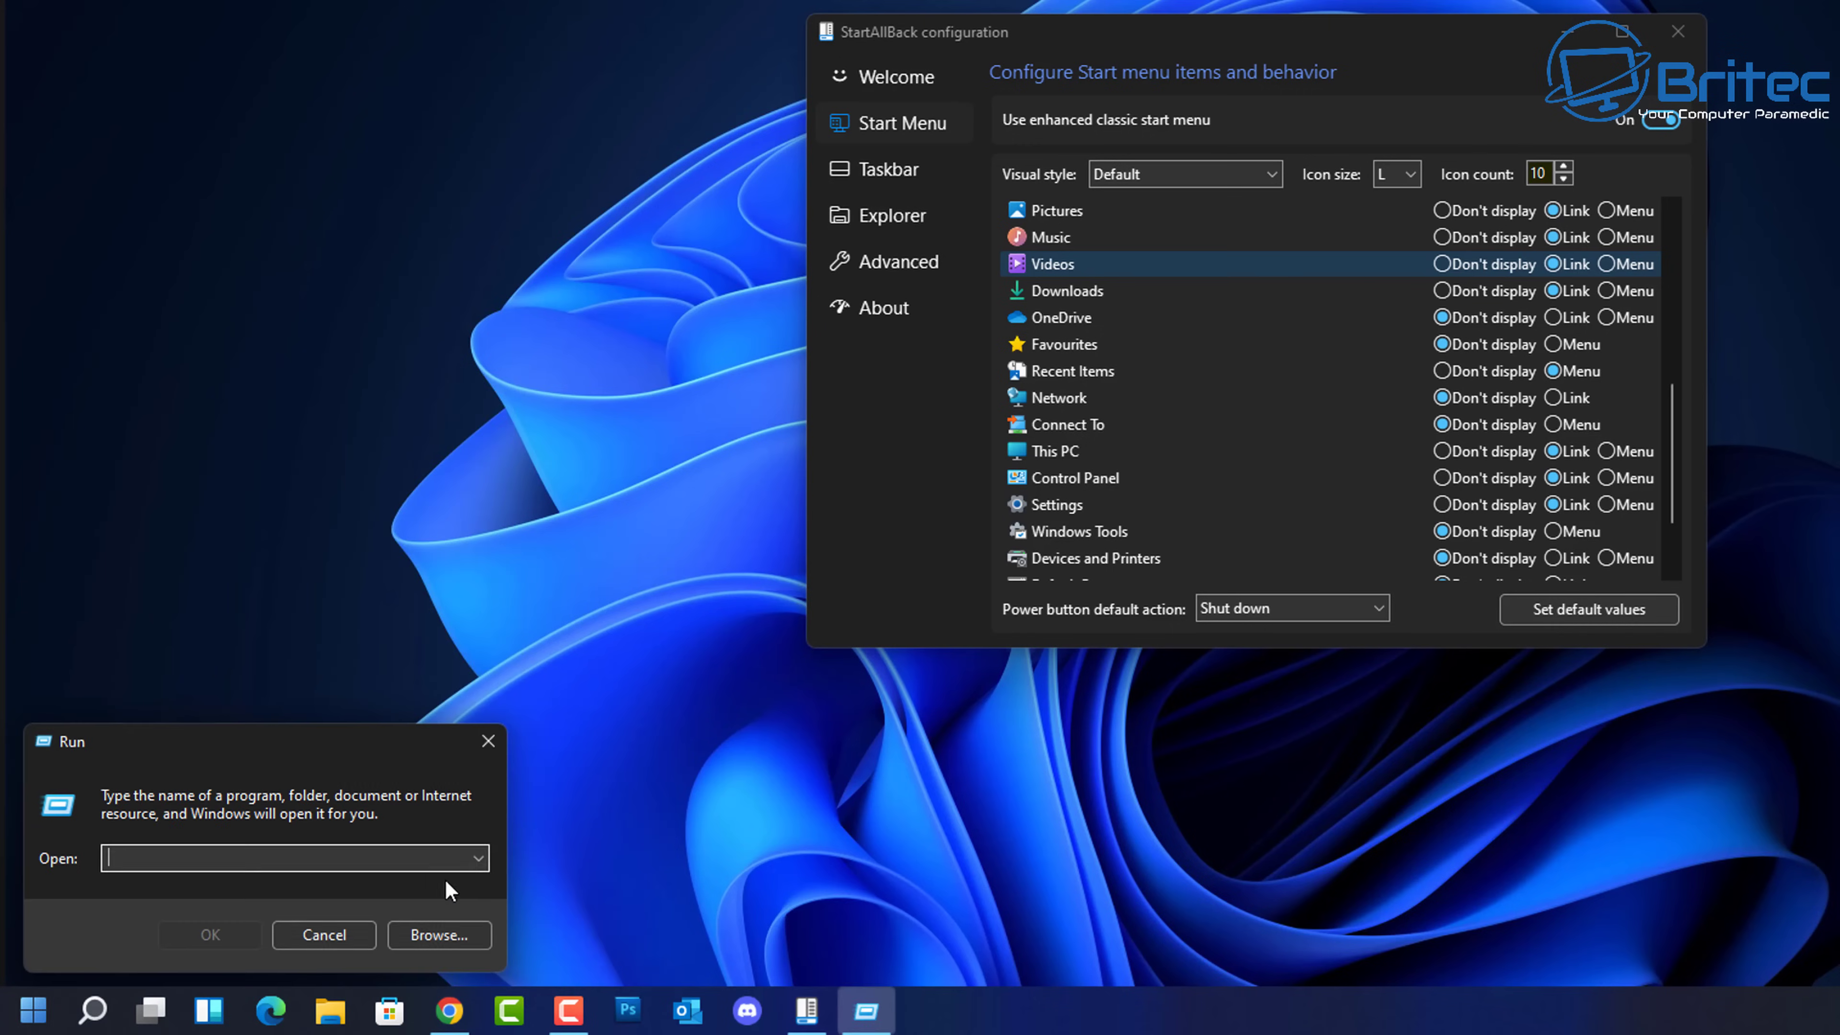
pyautogui.click(485, 742)
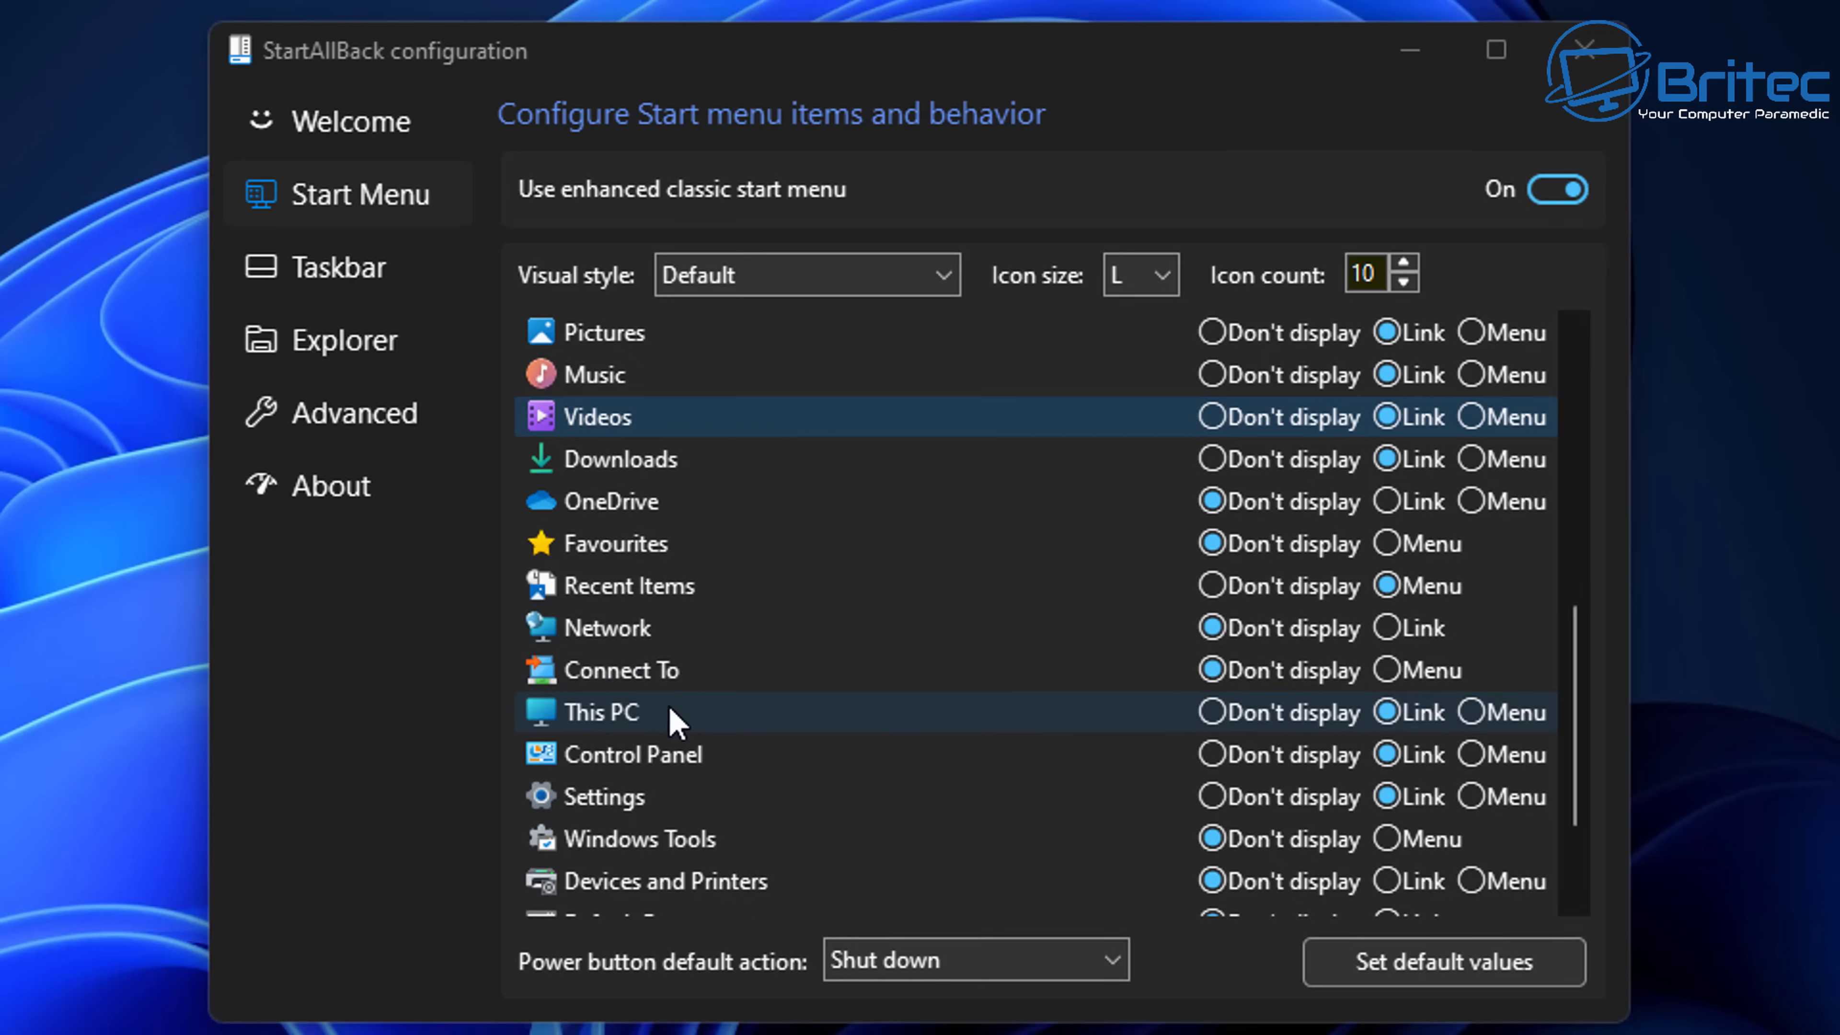
# Step: Set Network to Link, keep Shut down as the power button action, and open the Taskbar page
pyautogui.click(1386, 629)
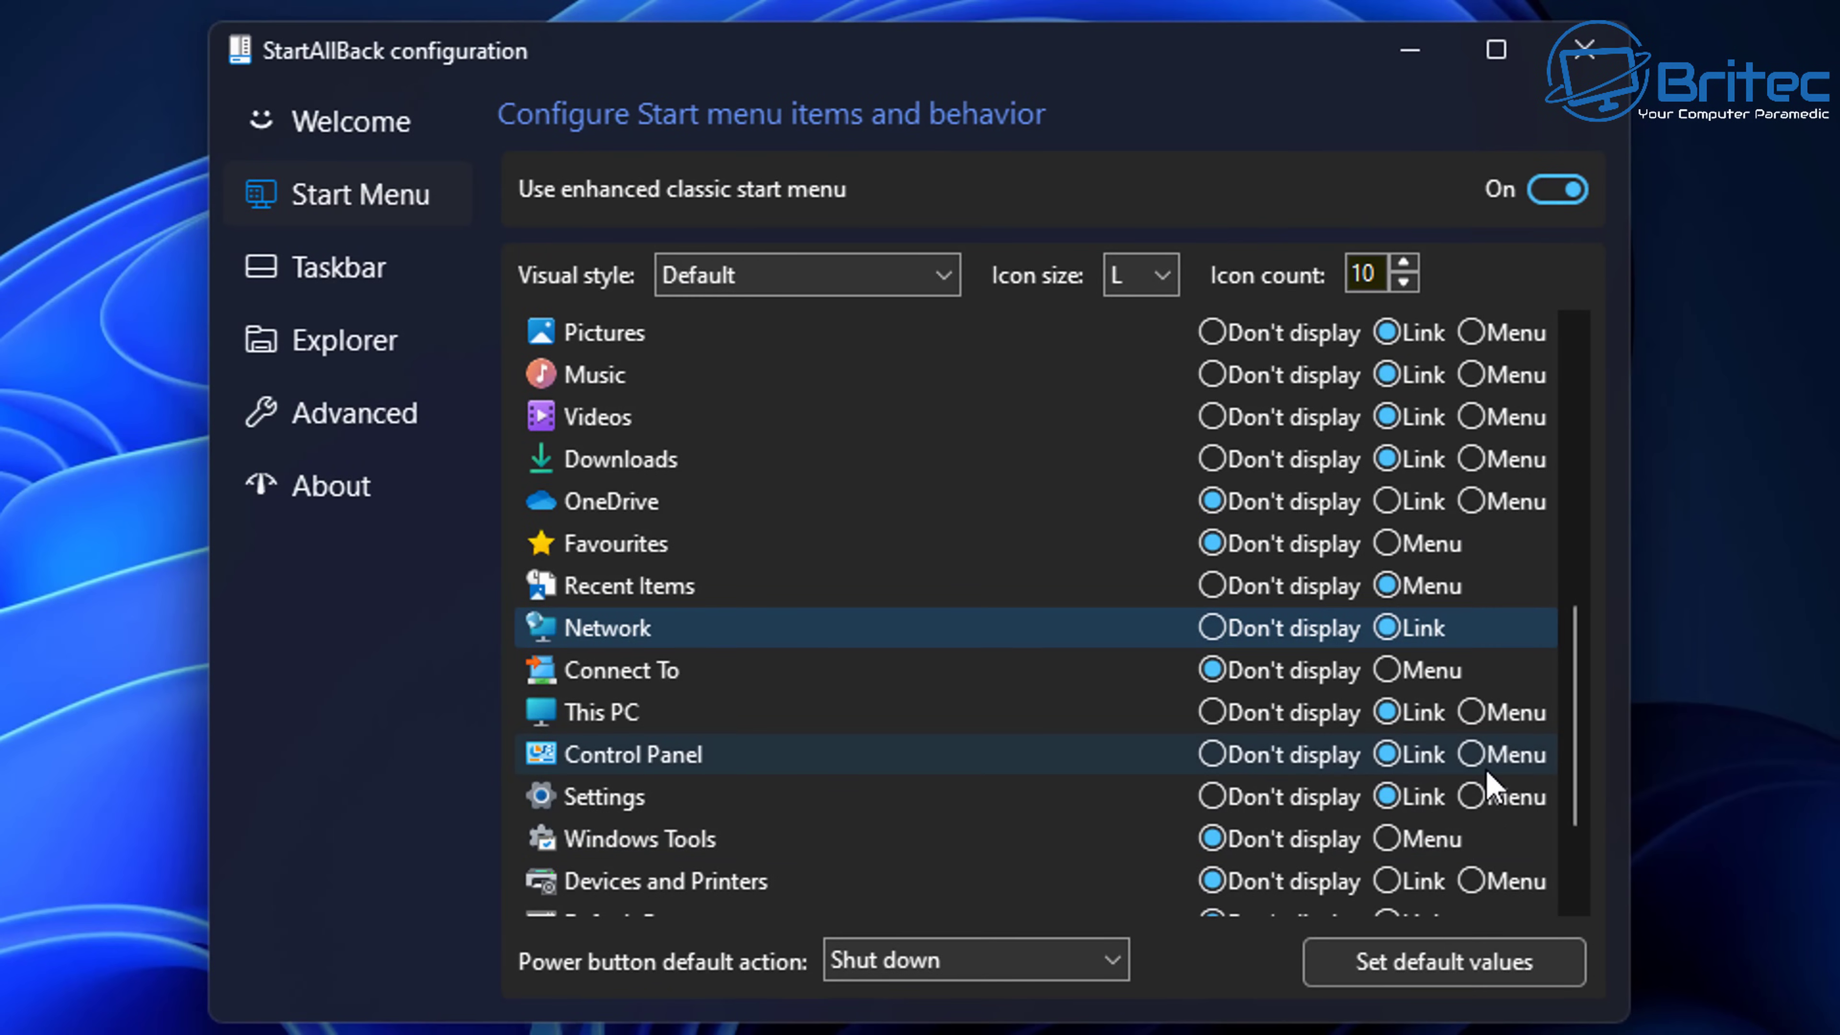
pyautogui.scroll(10, 669, 871)
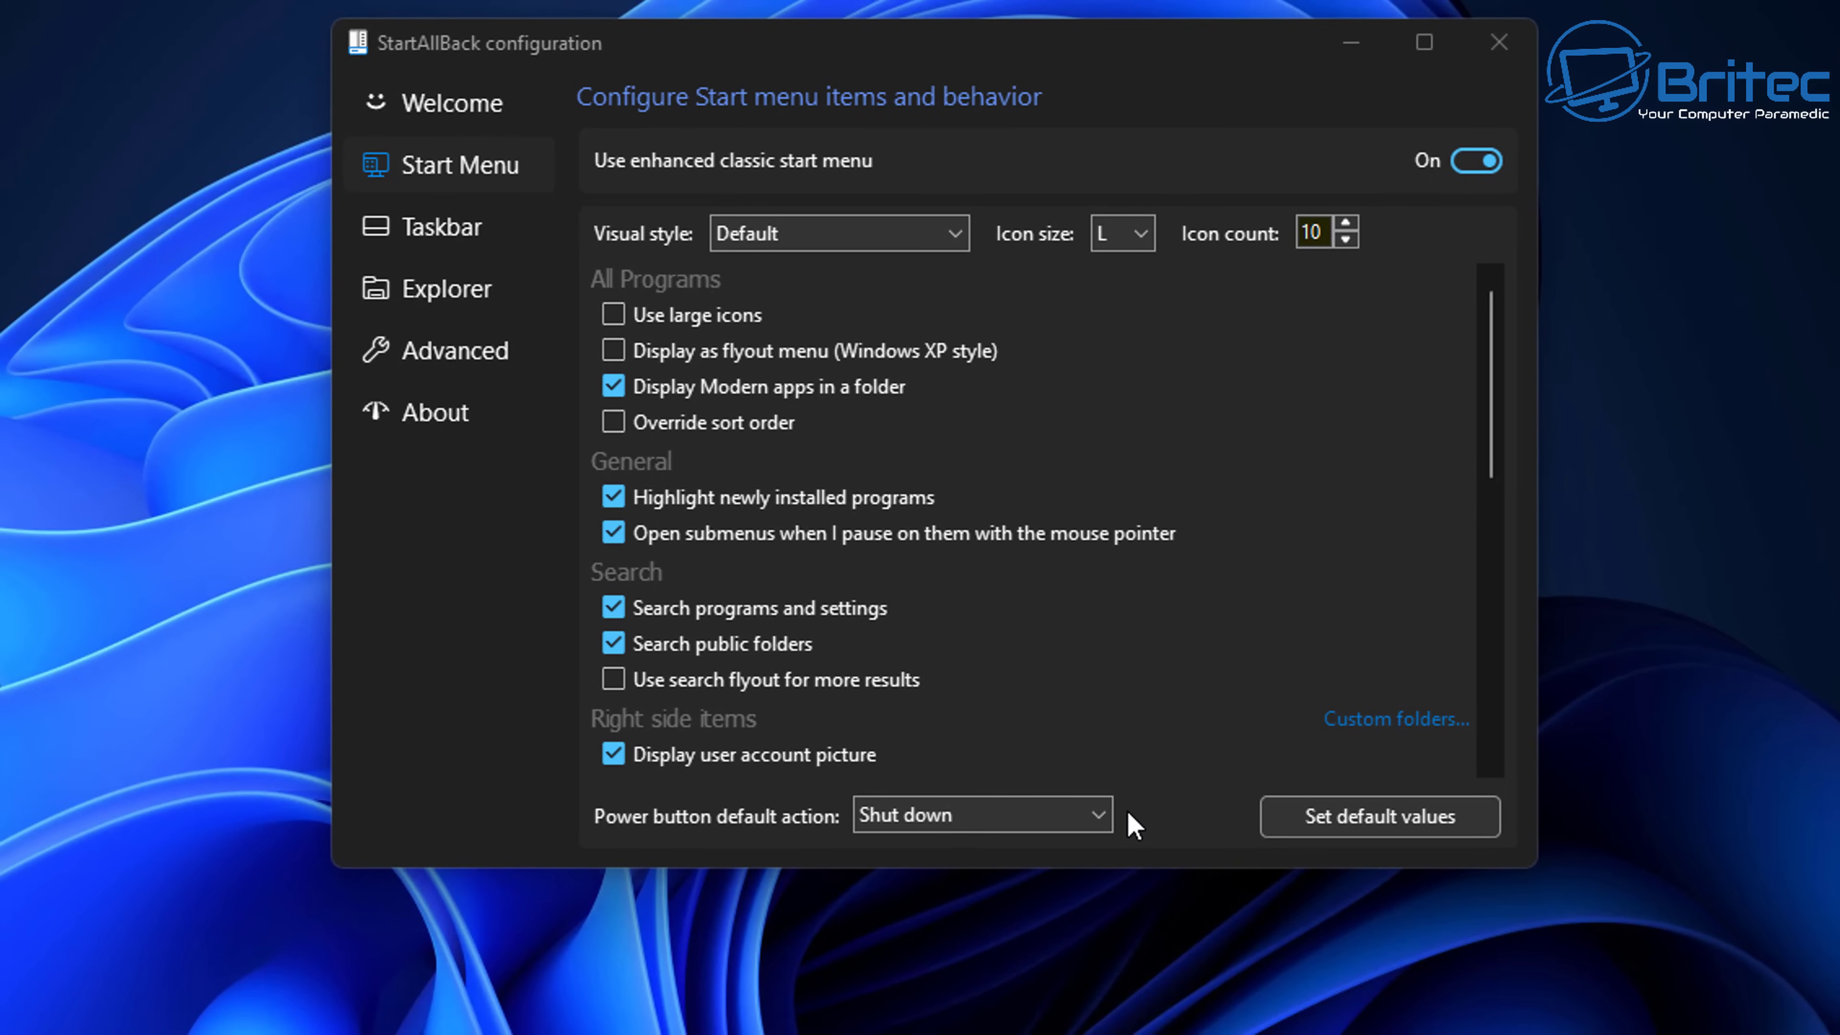
pyautogui.click(1098, 813)
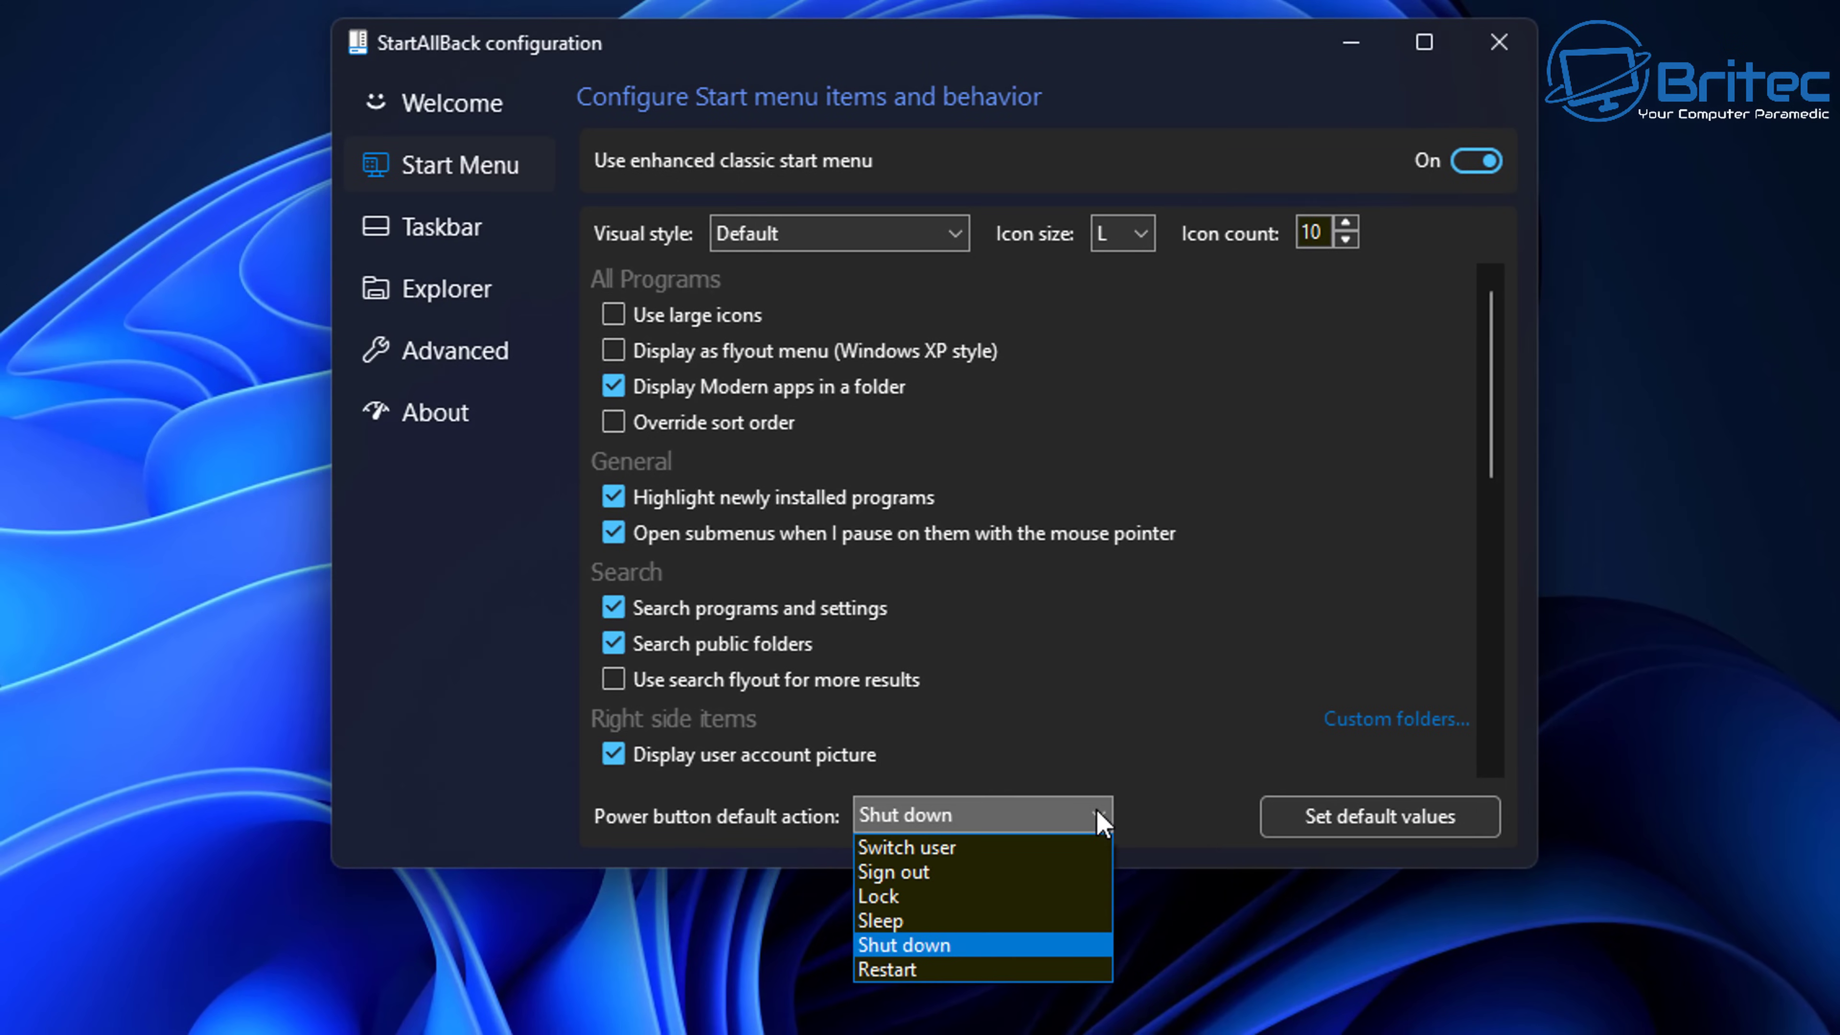
pyautogui.click(1096, 810)
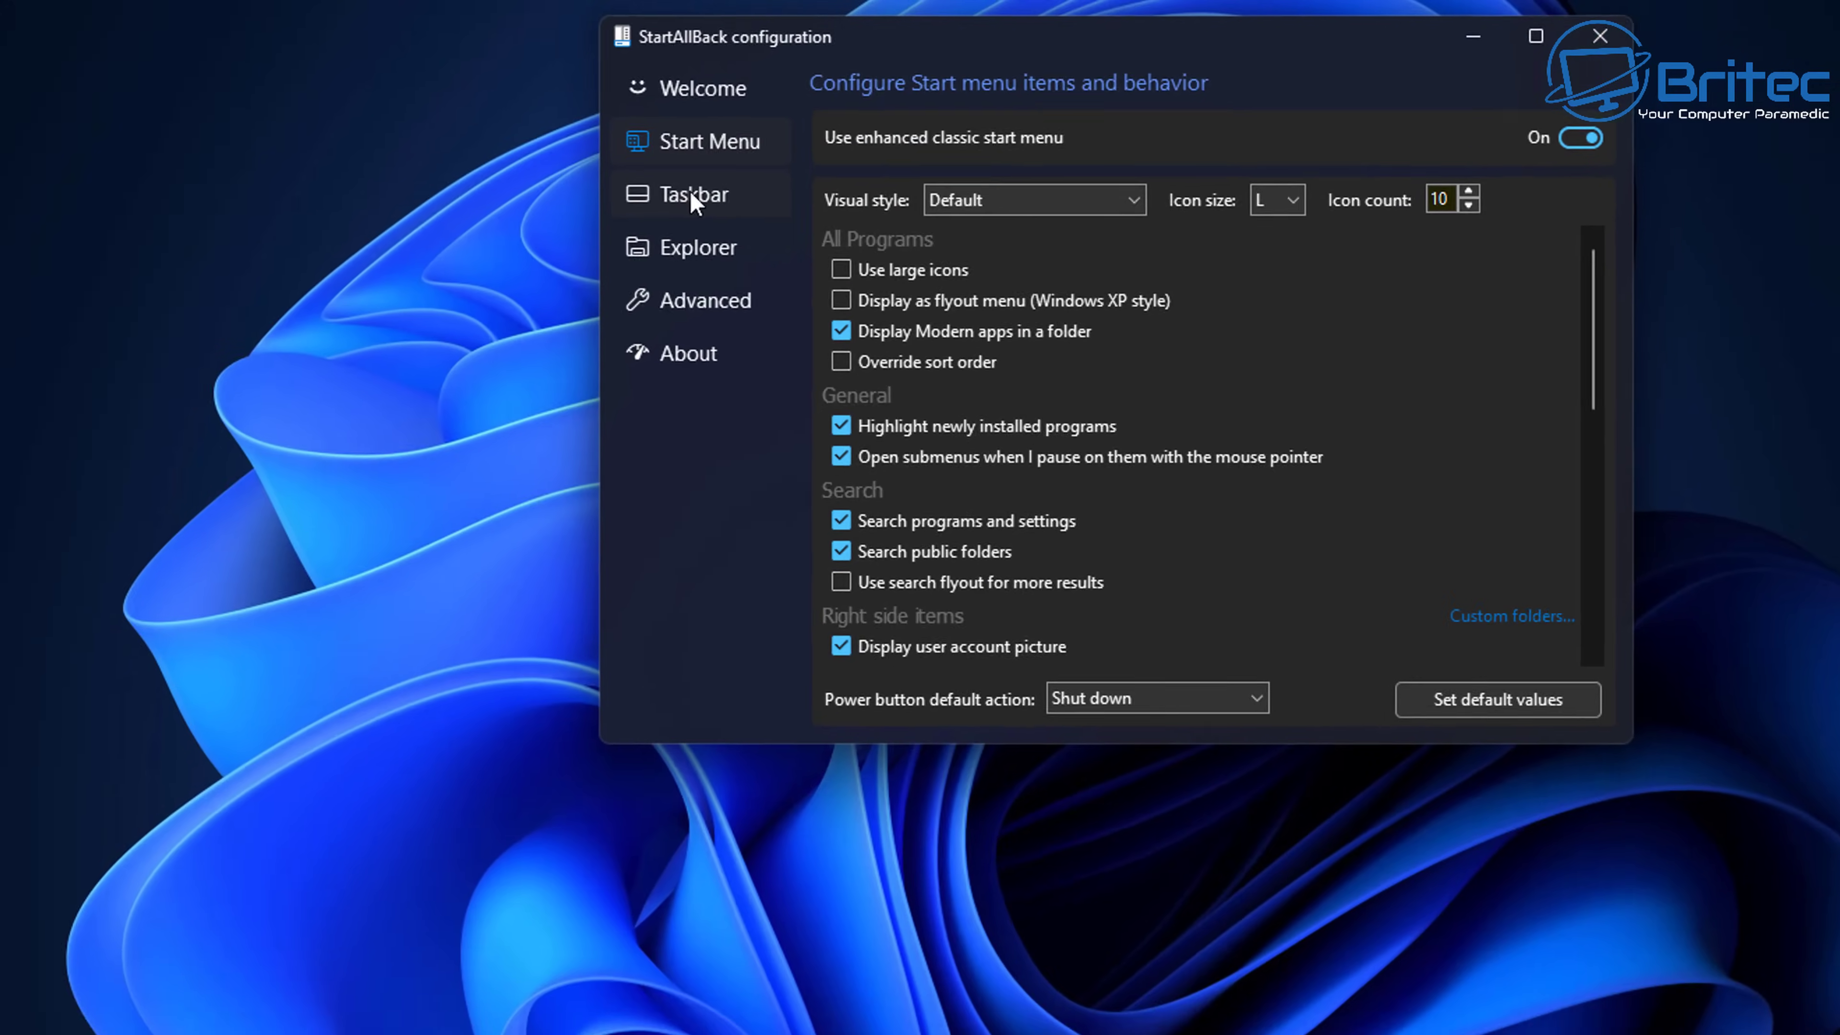
pyautogui.click(442, 226)
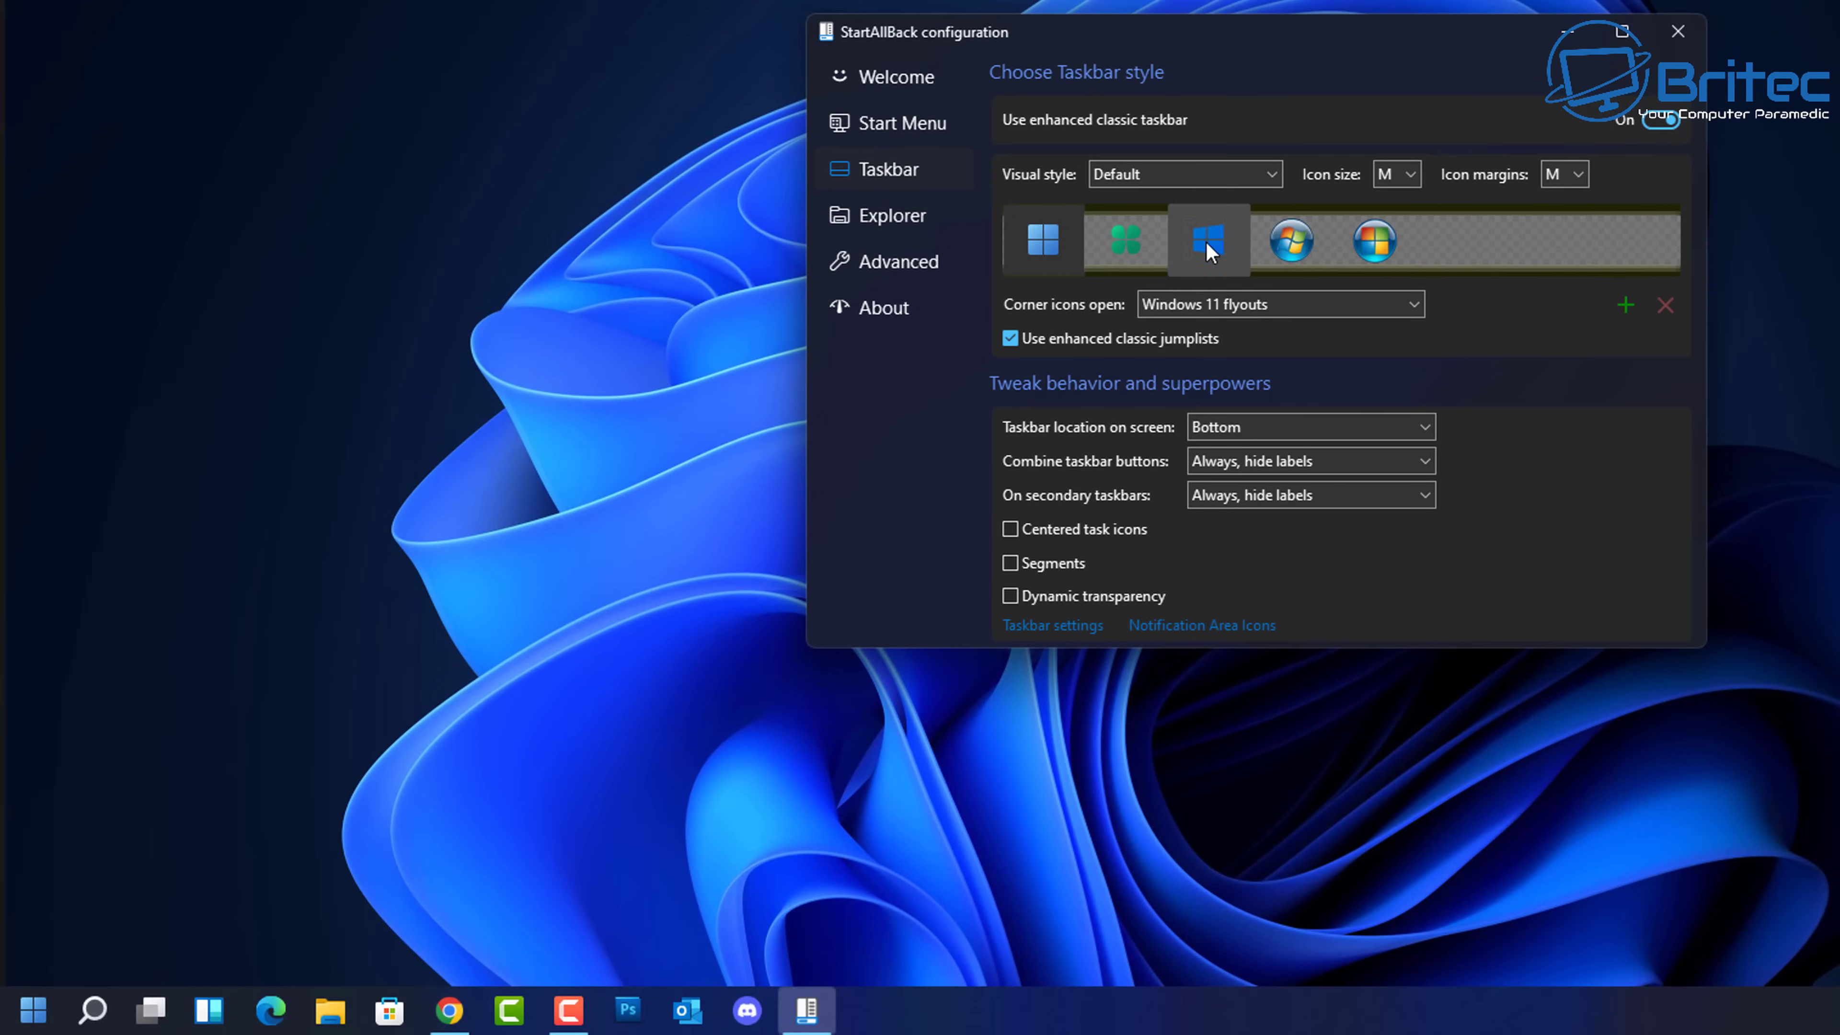
# Step: Preview the clover, Windows 10 and orb Start buttons, keeping Windows 11 and Default visual style
pyautogui.click(1127, 246)
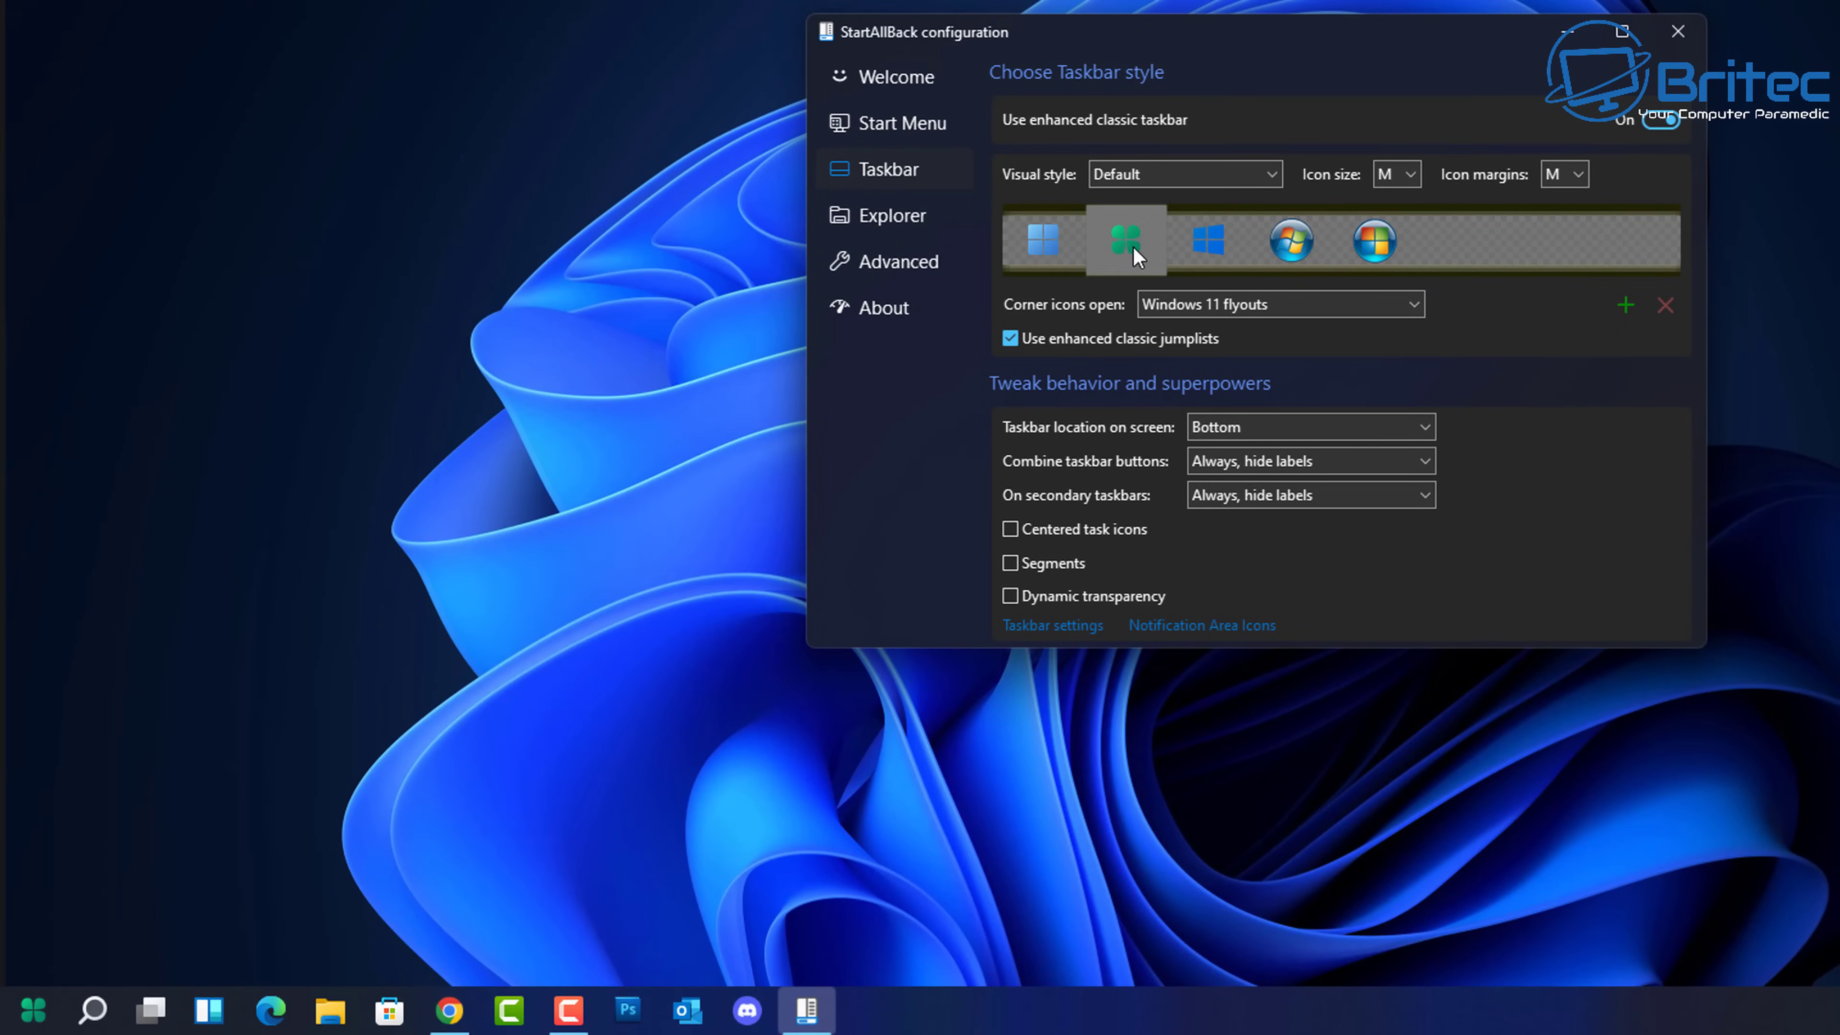
pyautogui.click(1209, 241)
pyautogui.click(1290, 241)
pyautogui.click(1375, 243)
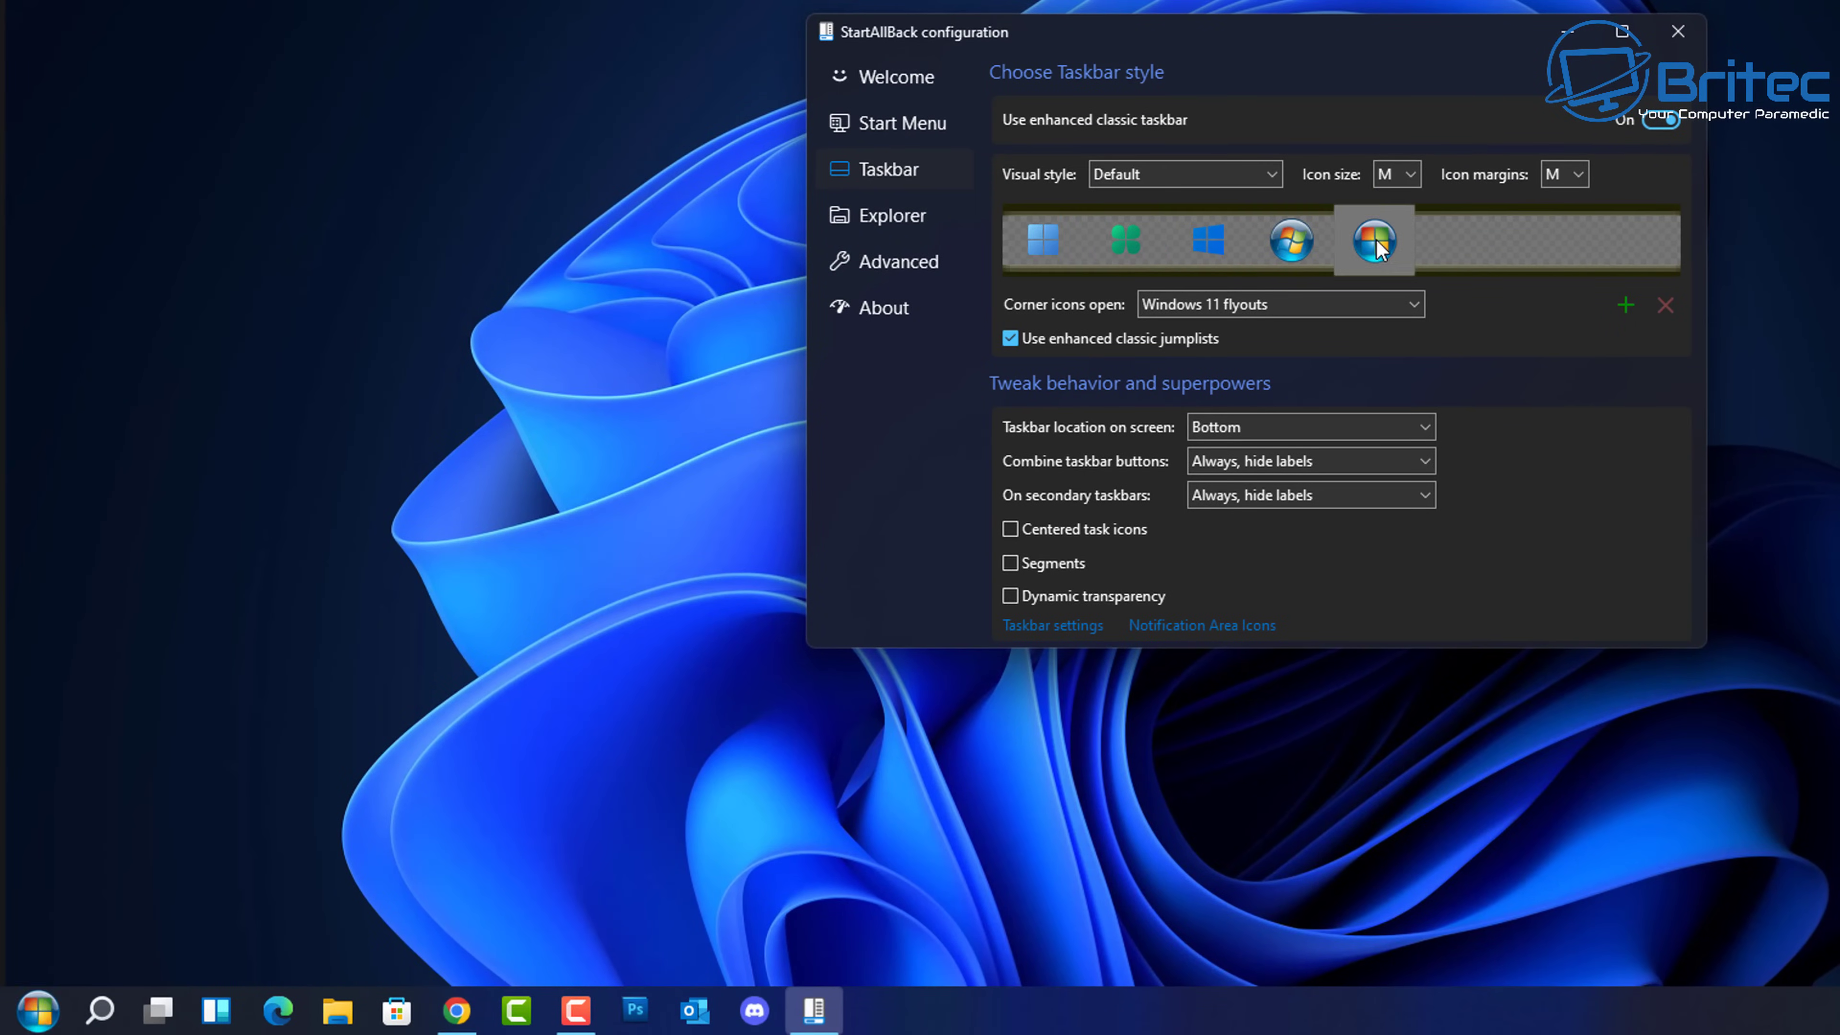
pyautogui.click(1040, 256)
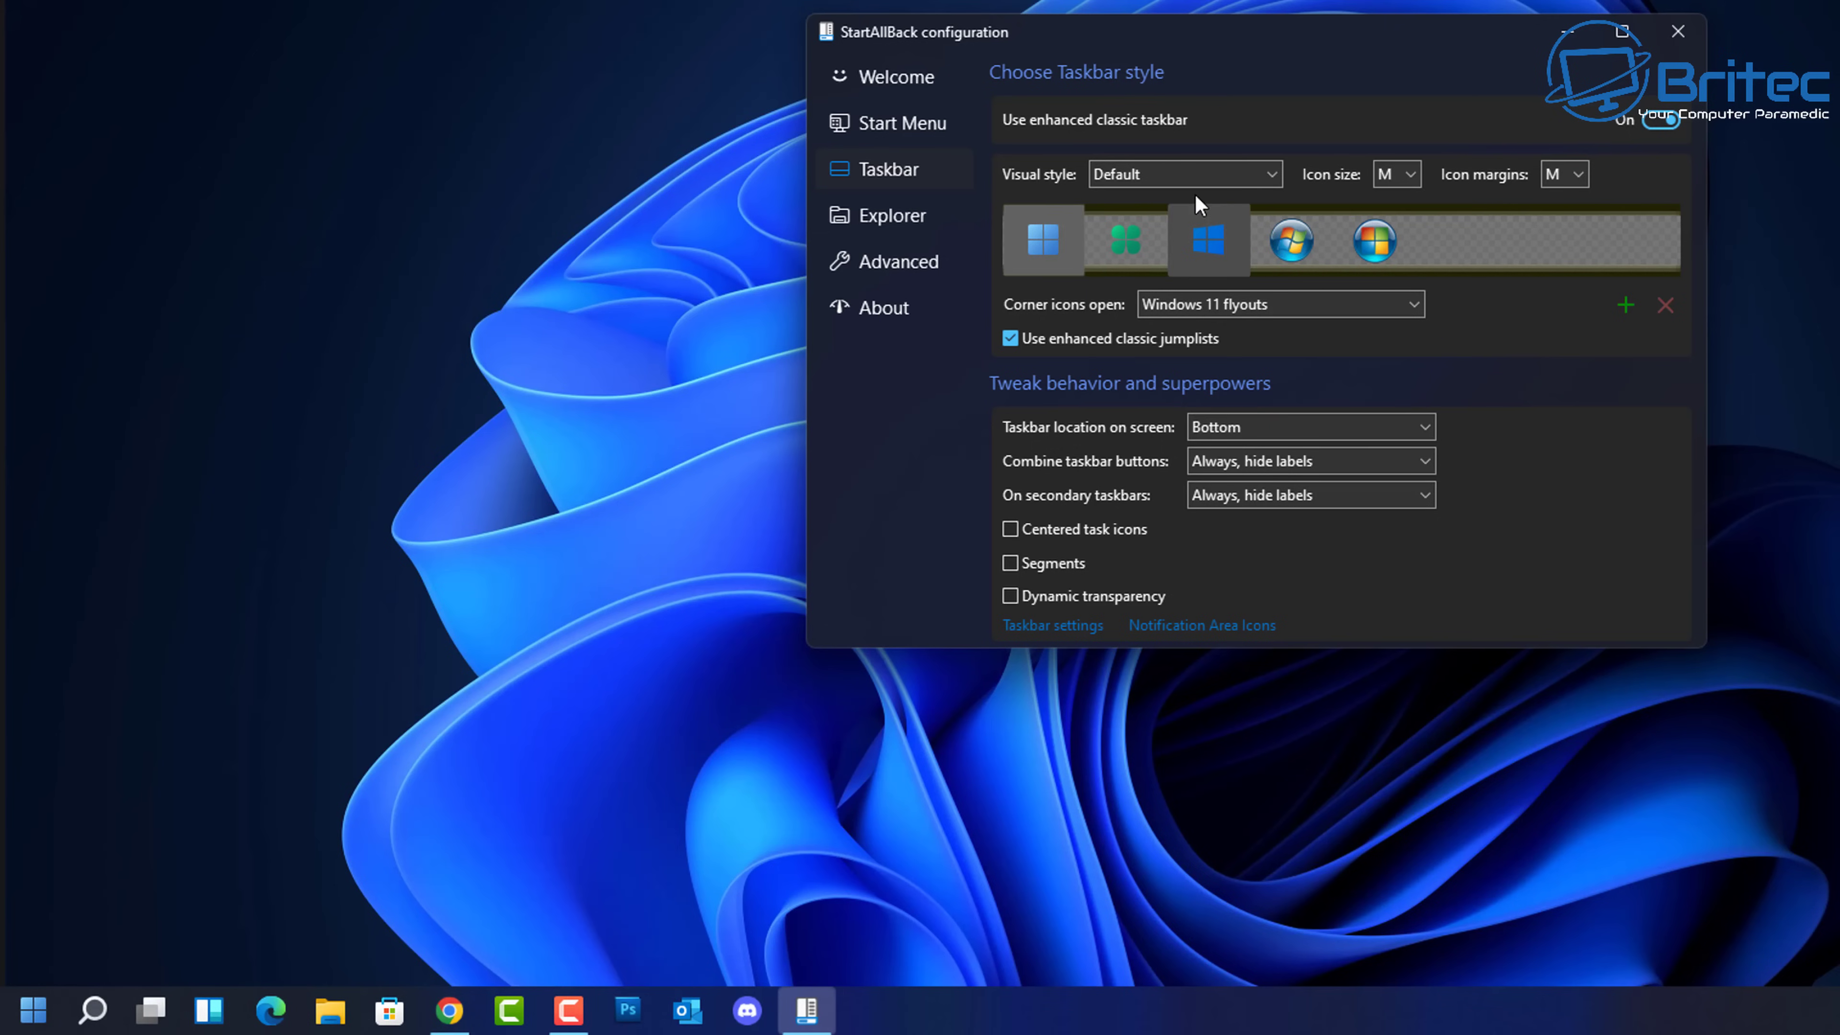
pyautogui.click(1232, 180)
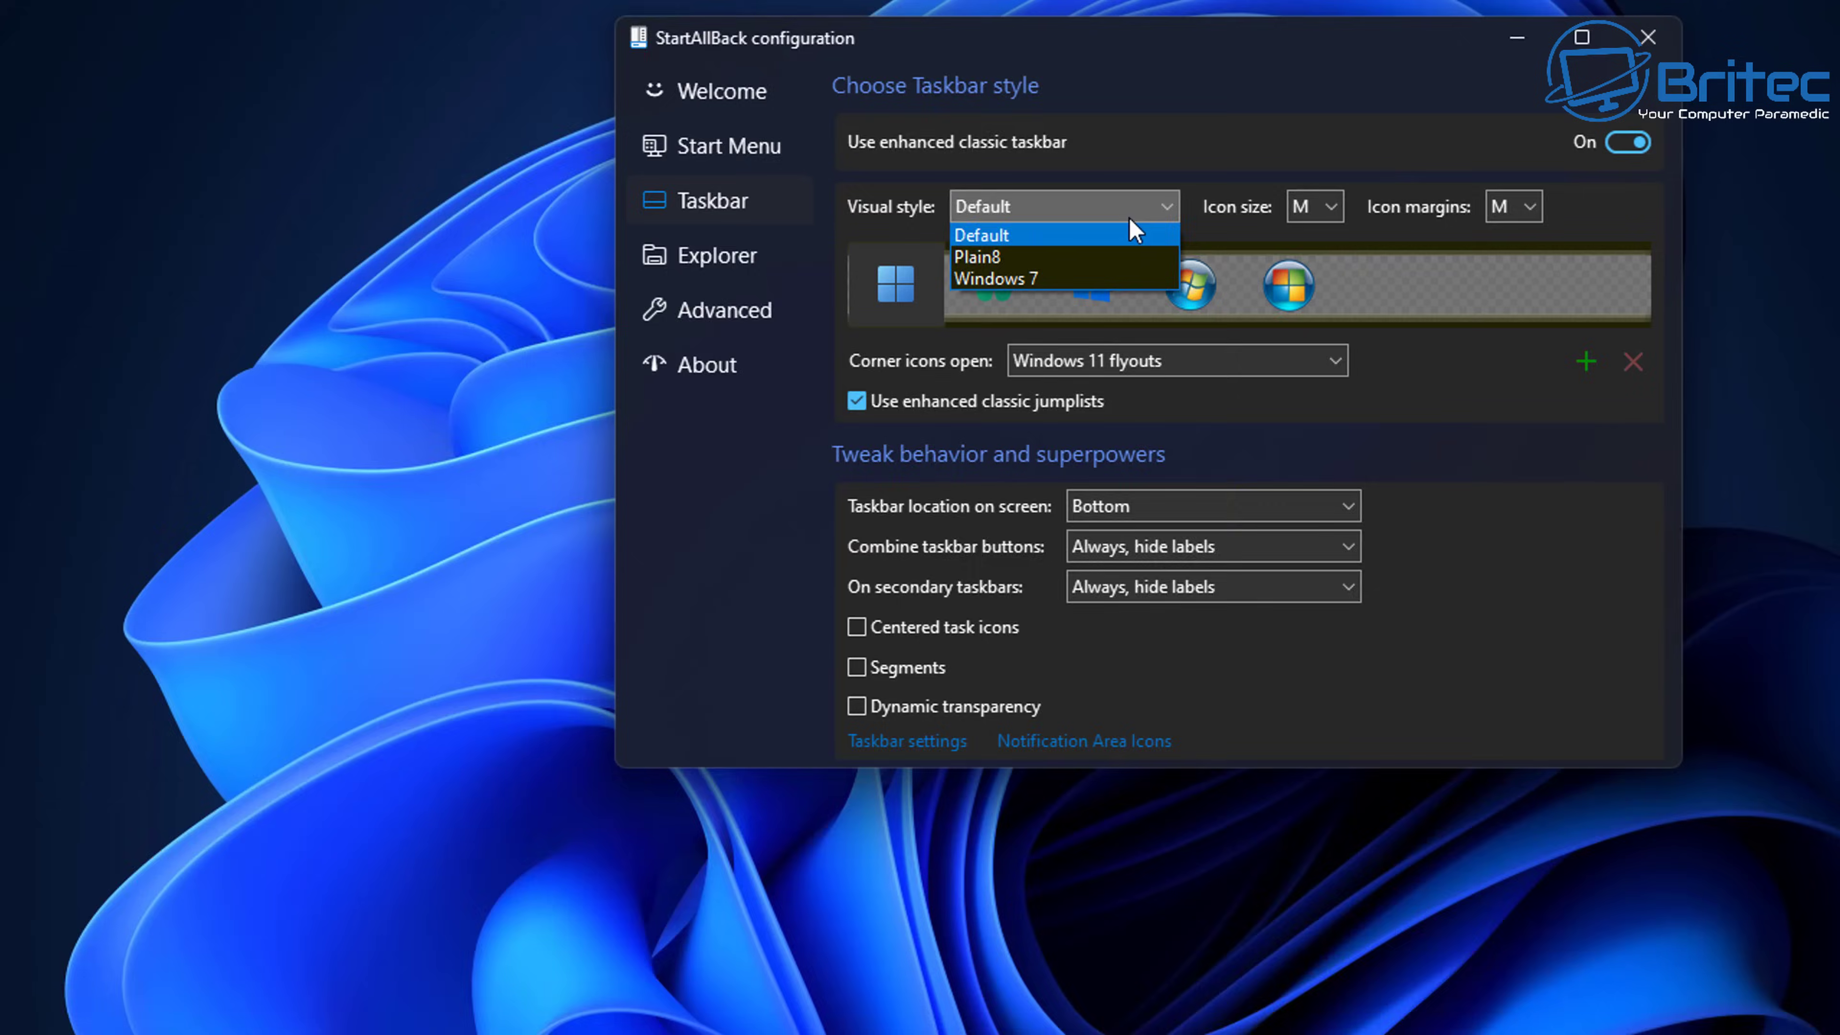
pyautogui.click(1136, 233)
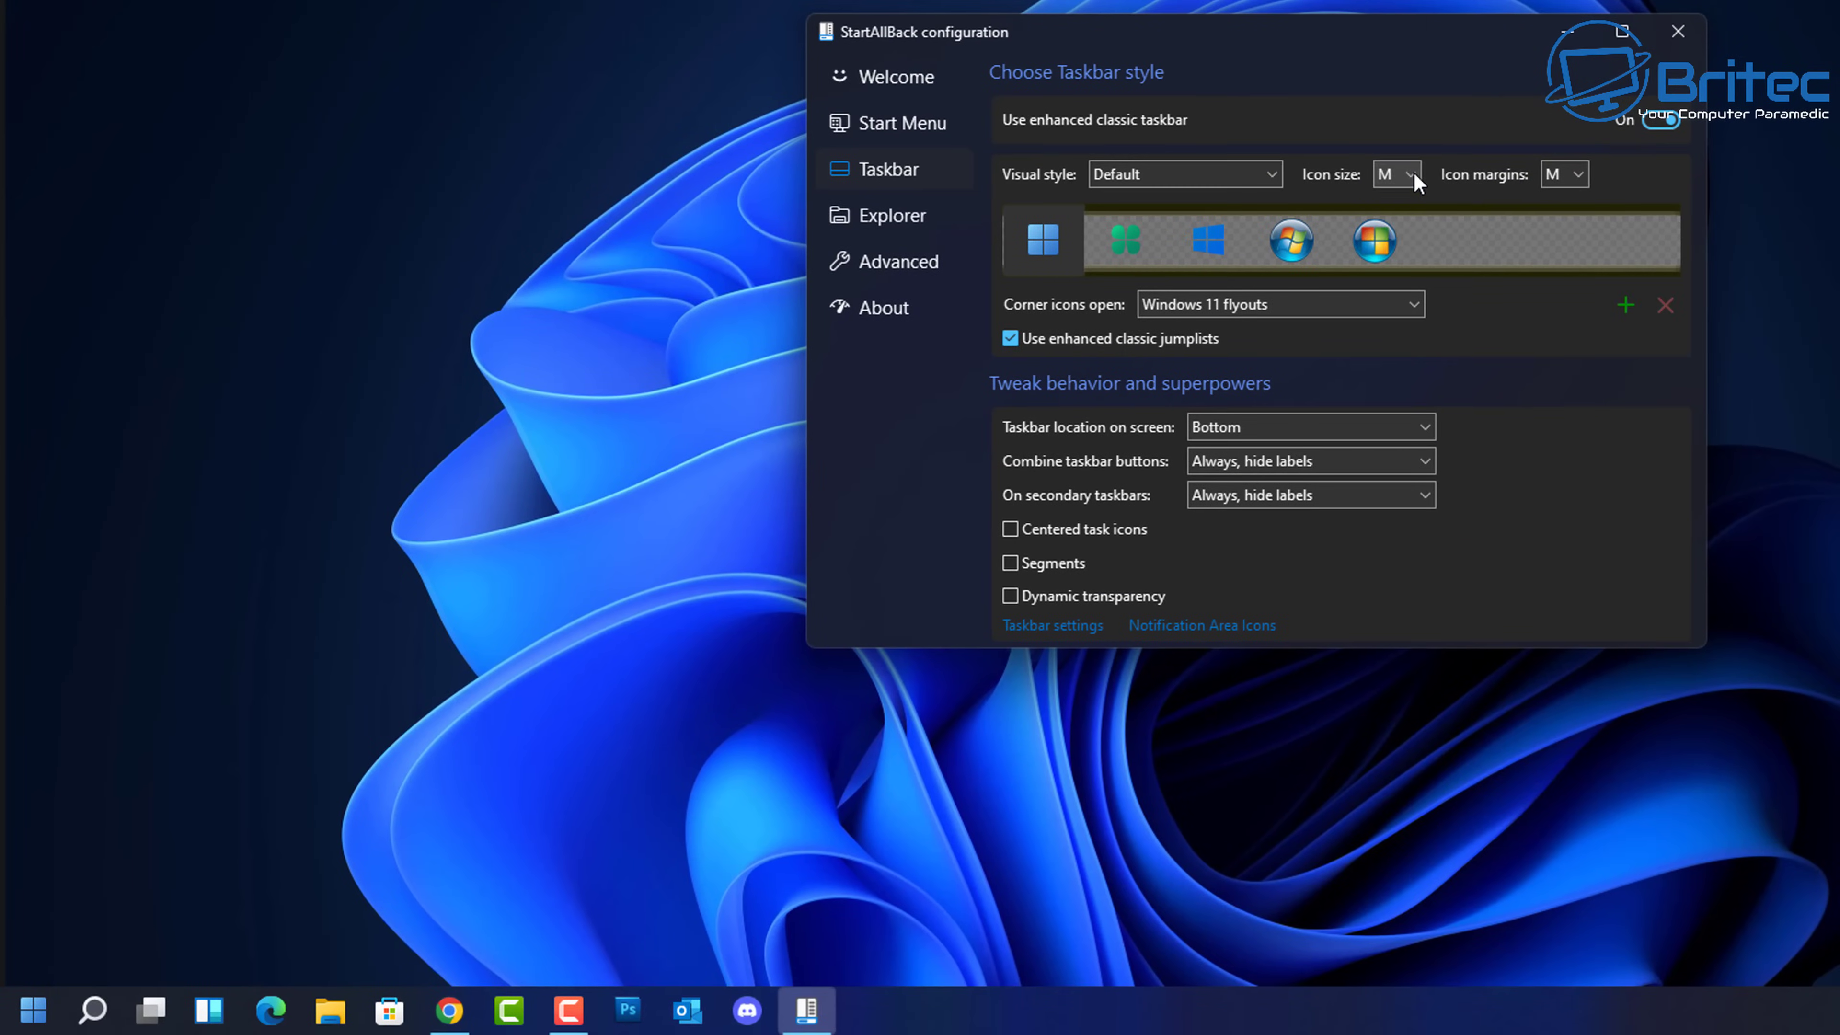
# Step: Try large and small taskbar icon sizes, returning to medium (M) each time
pyautogui.click(1335, 213)
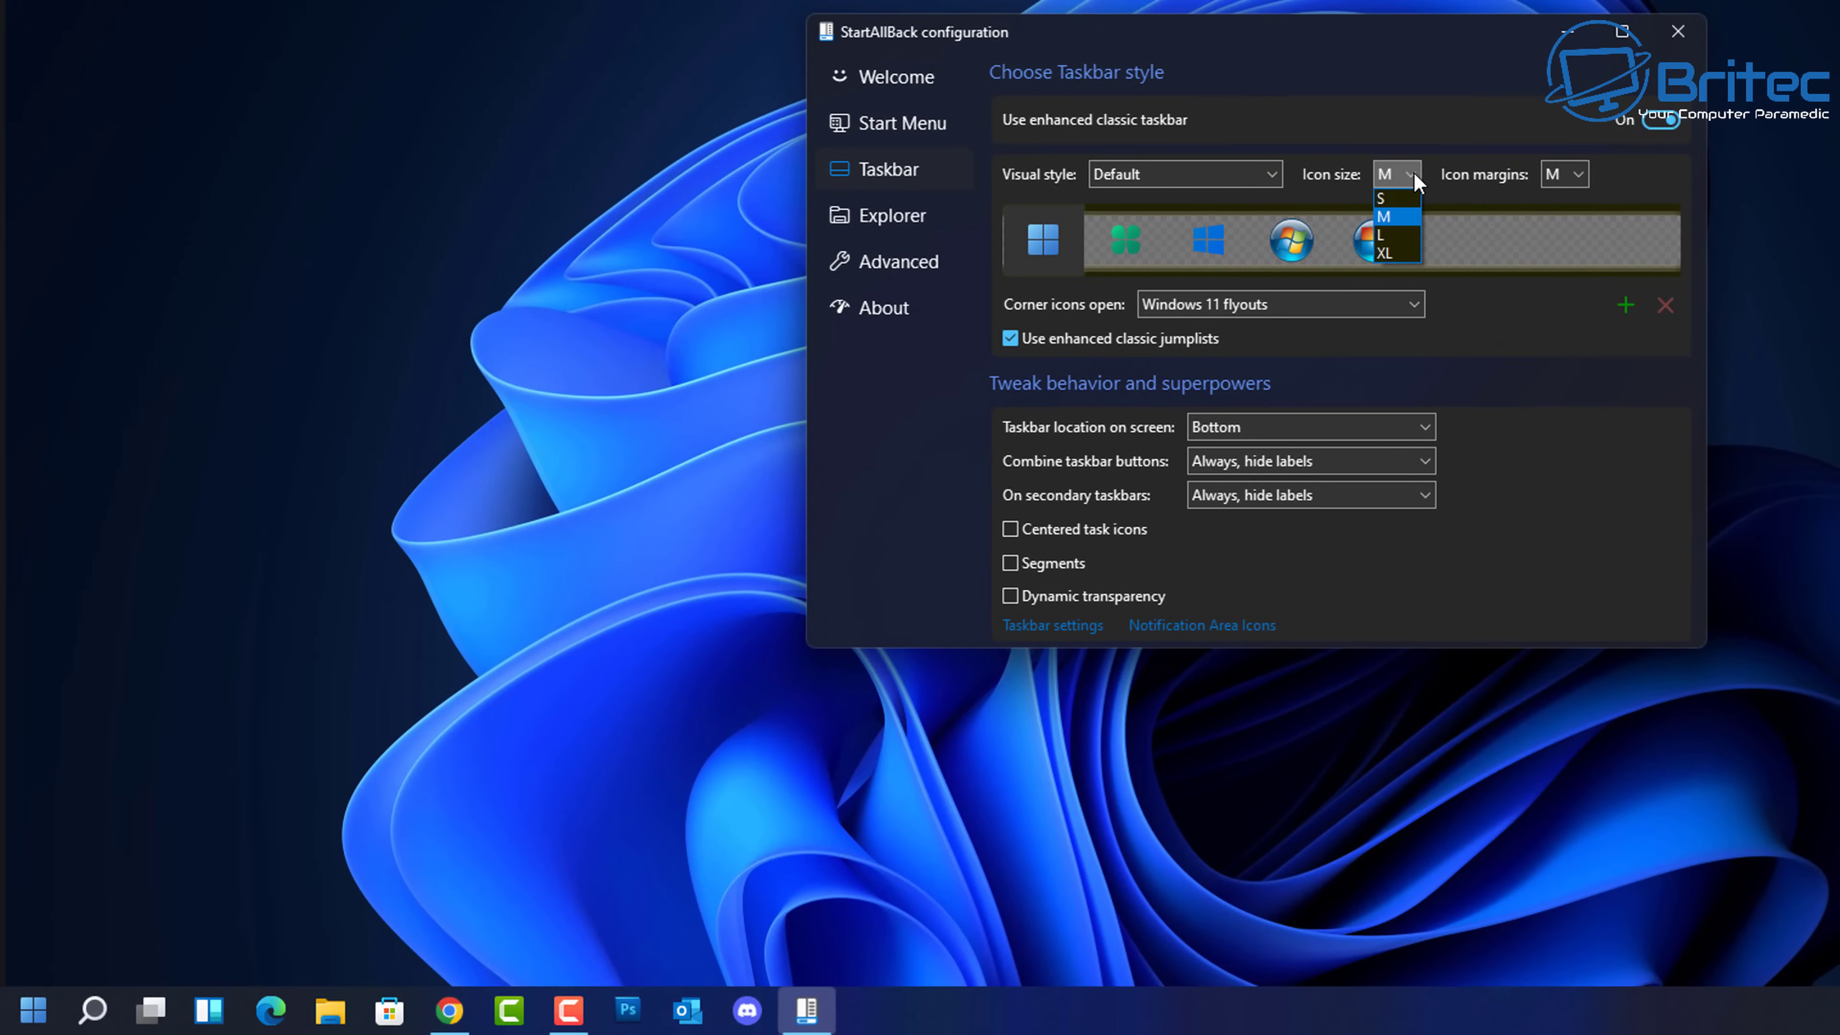
pyautogui.click(1389, 232)
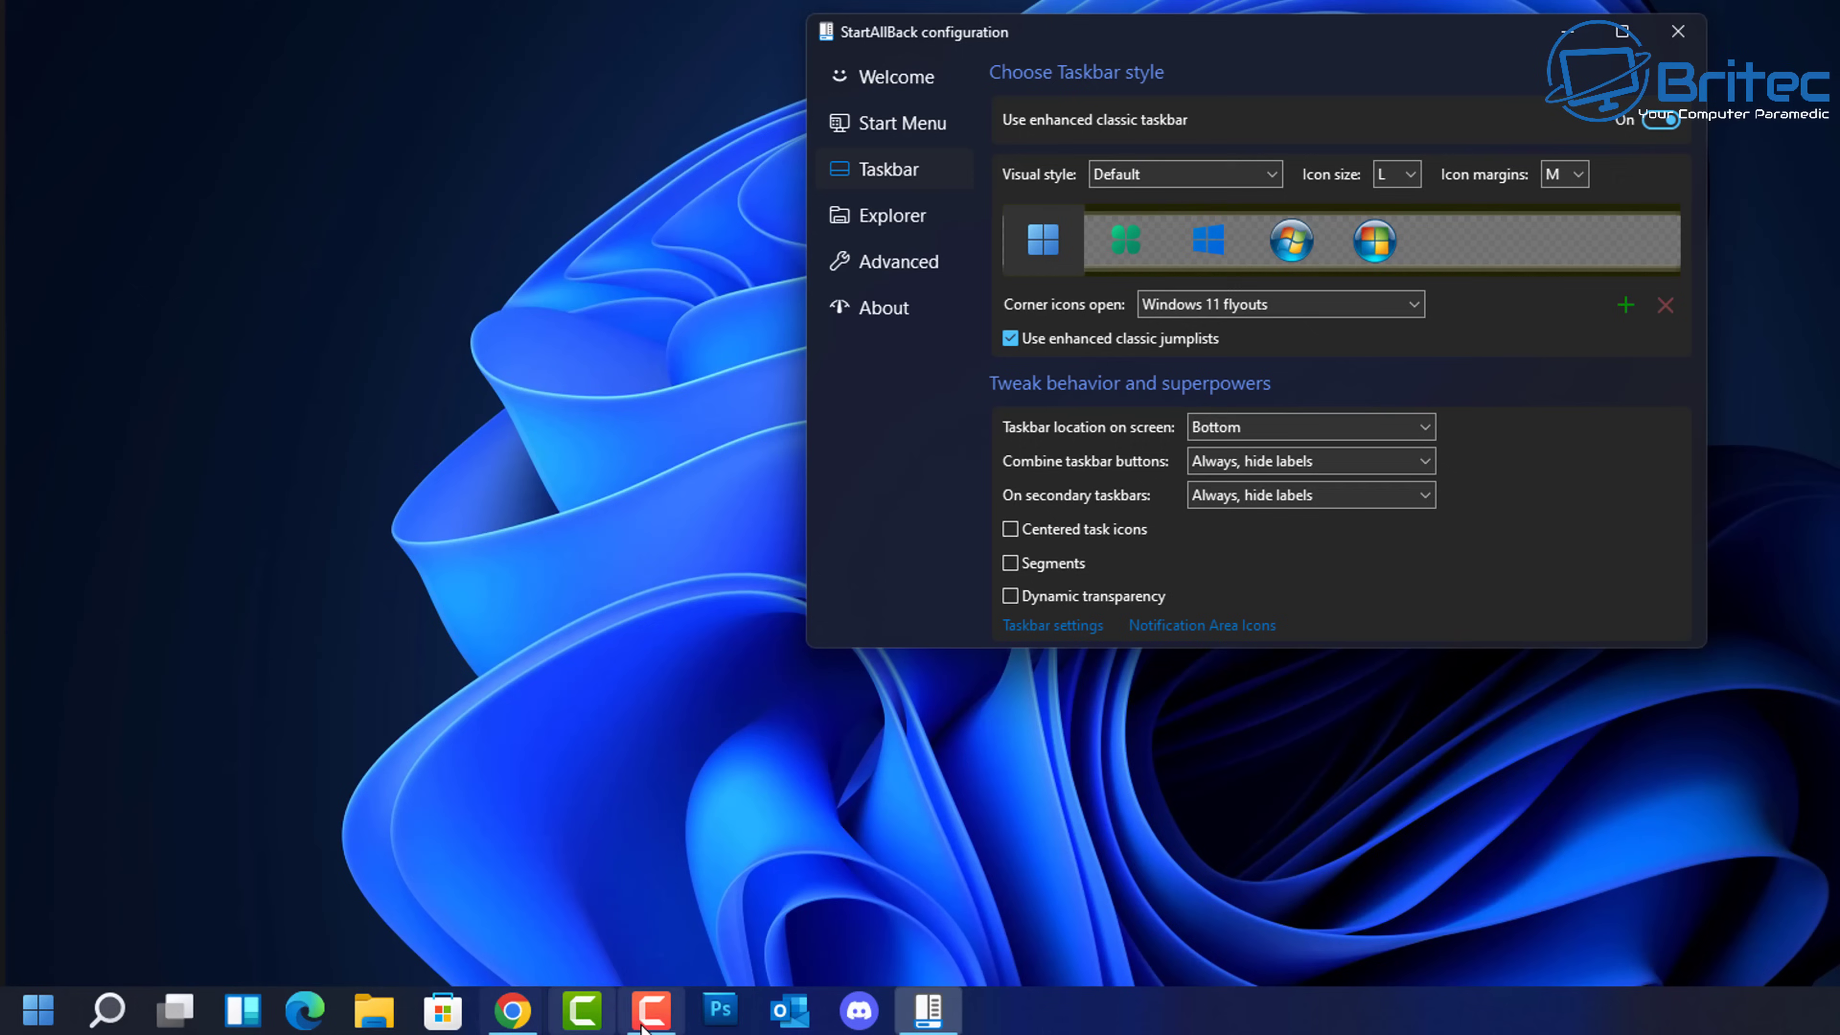
pyautogui.click(1405, 185)
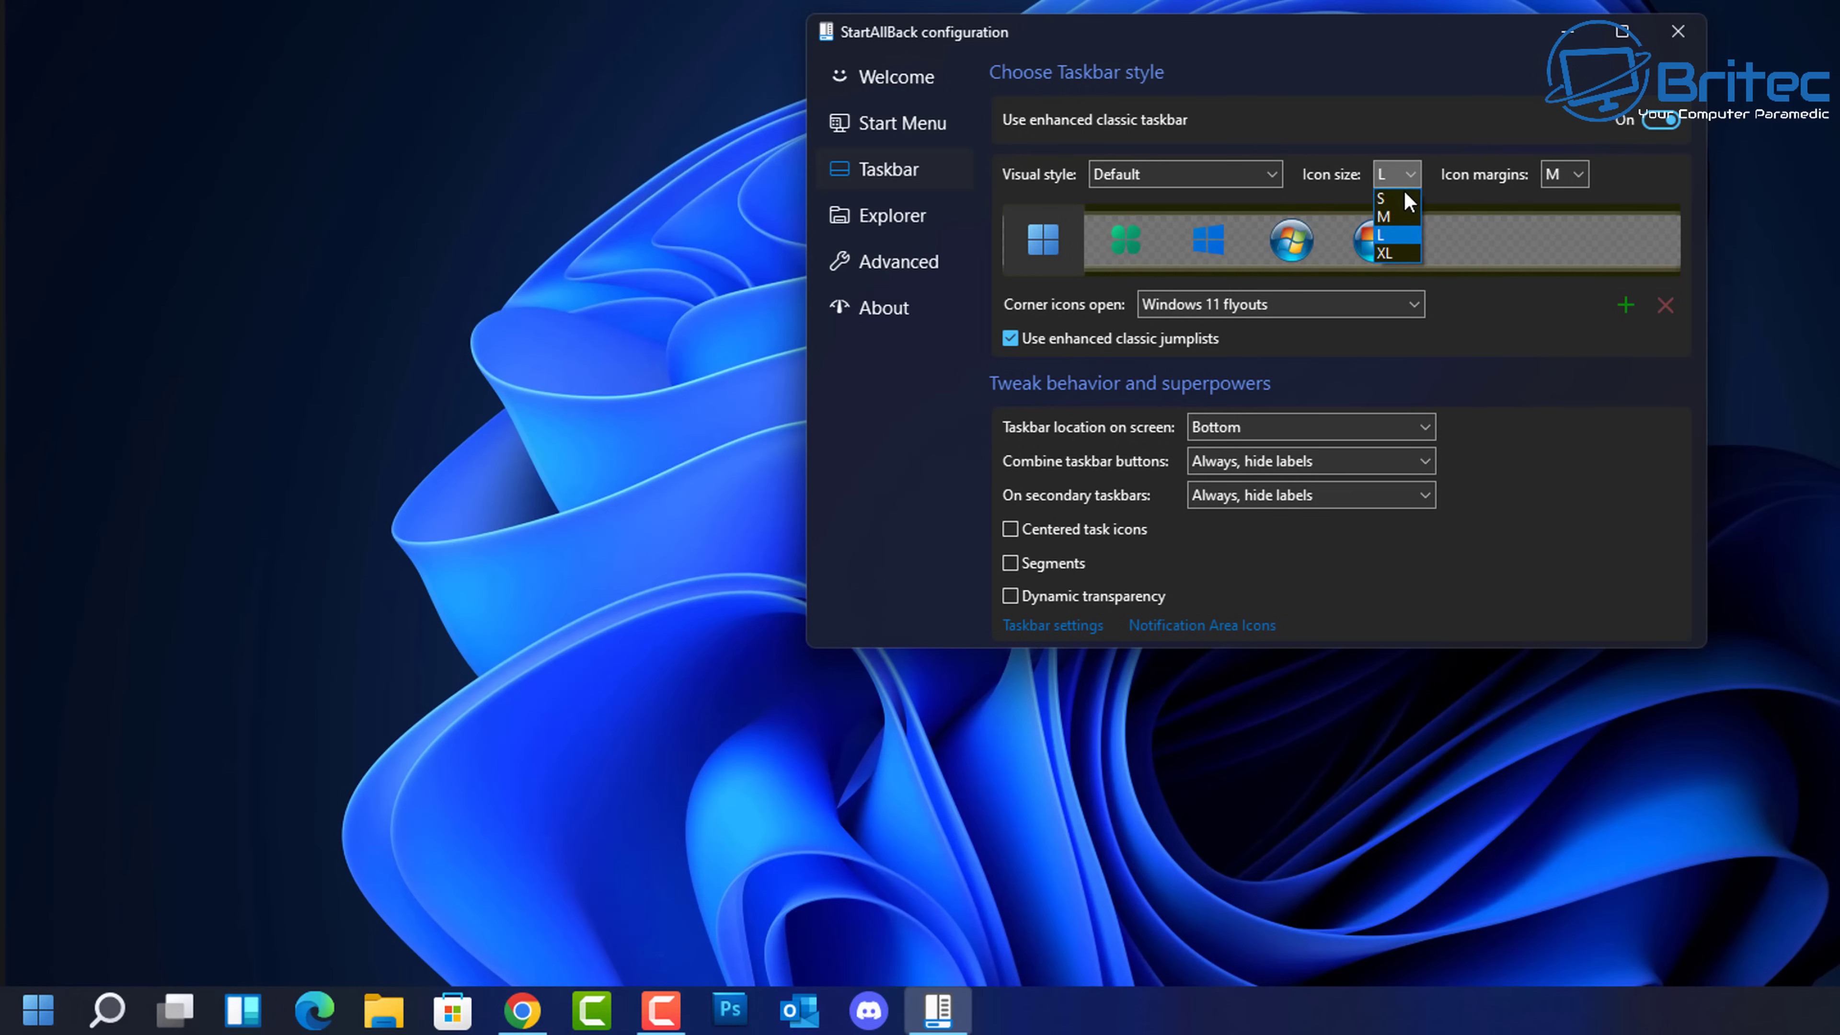
pyautogui.click(1393, 213)
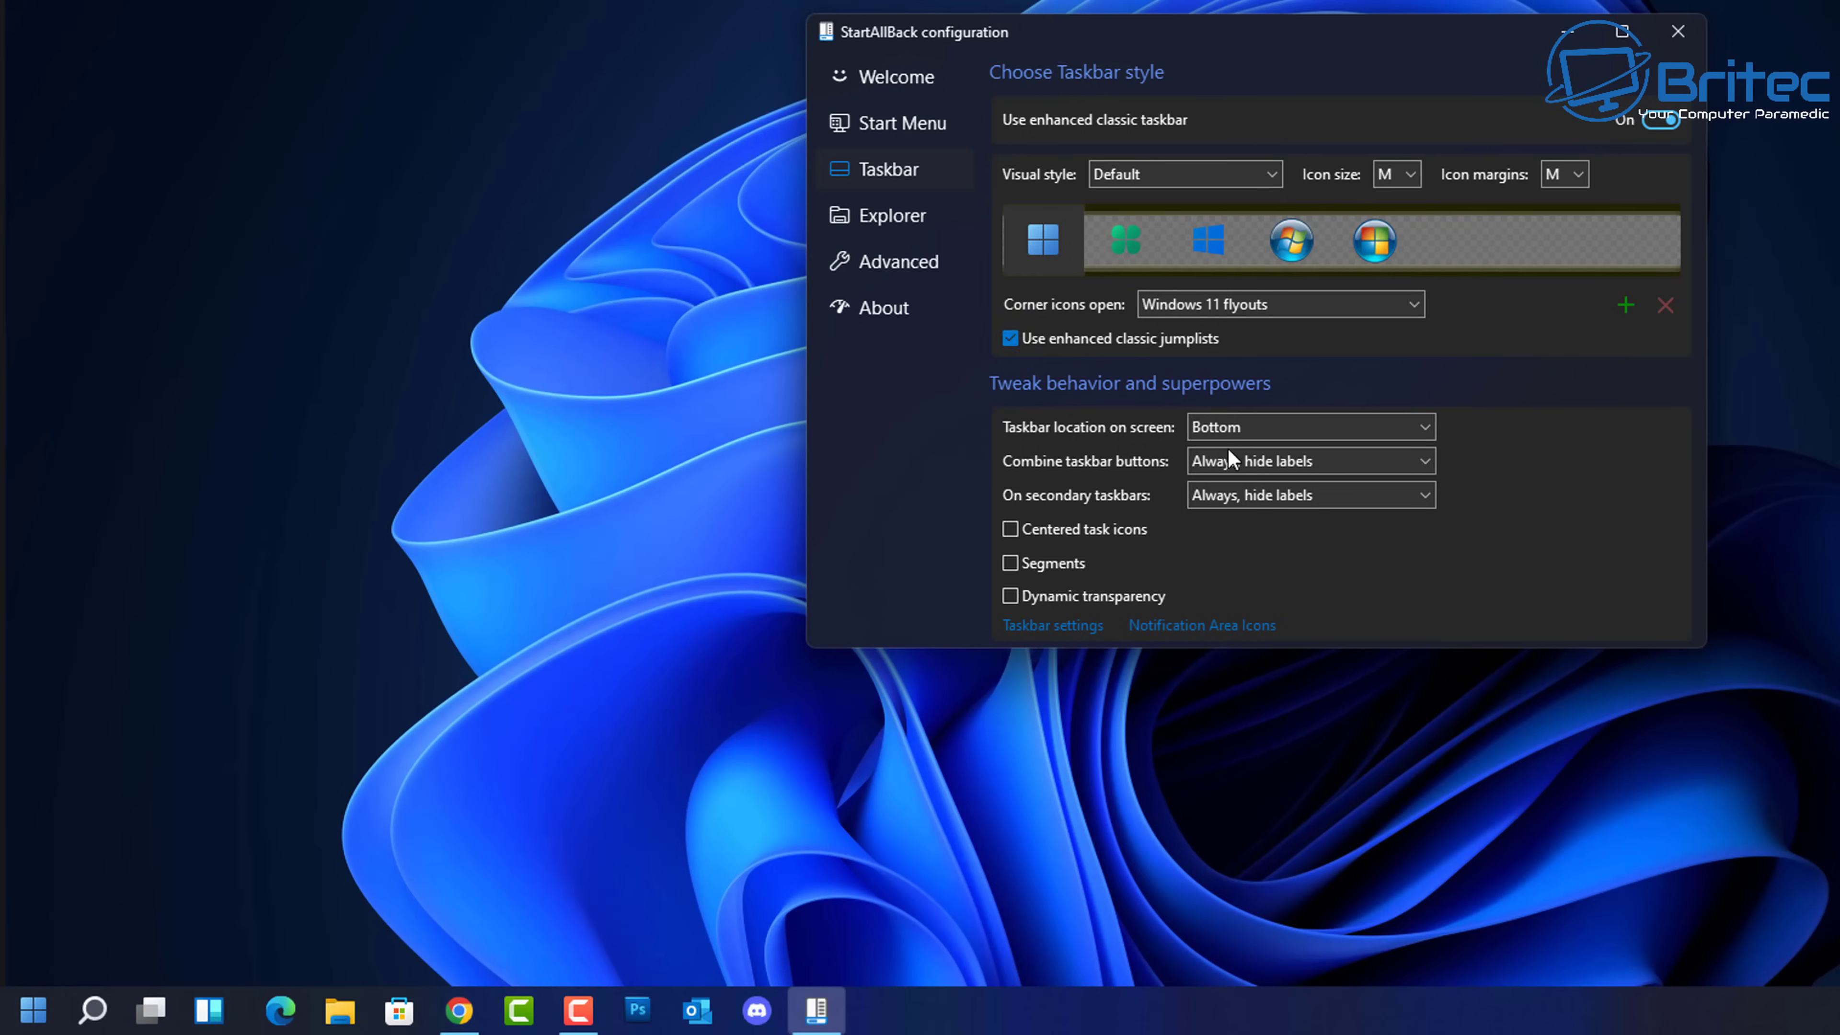
pyautogui.click(1414, 176)
pyautogui.click(1393, 195)
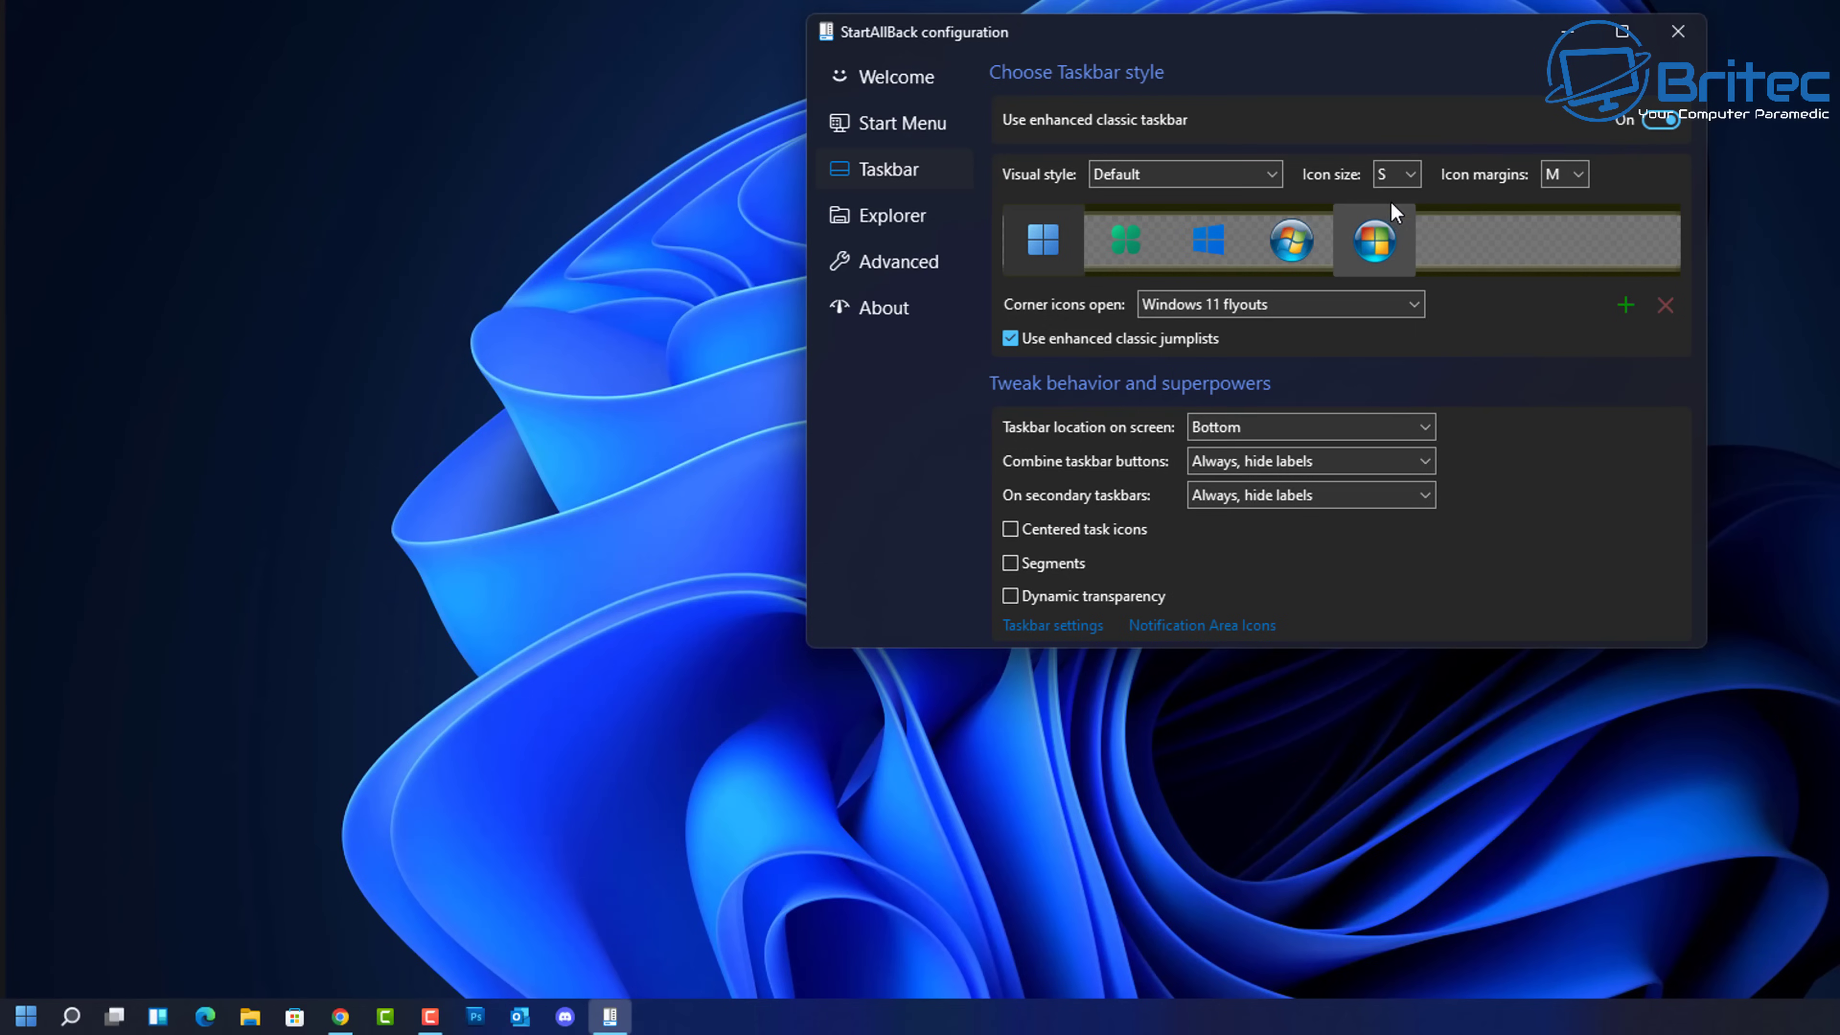
pyautogui.click(1398, 175)
pyautogui.click(1393, 213)
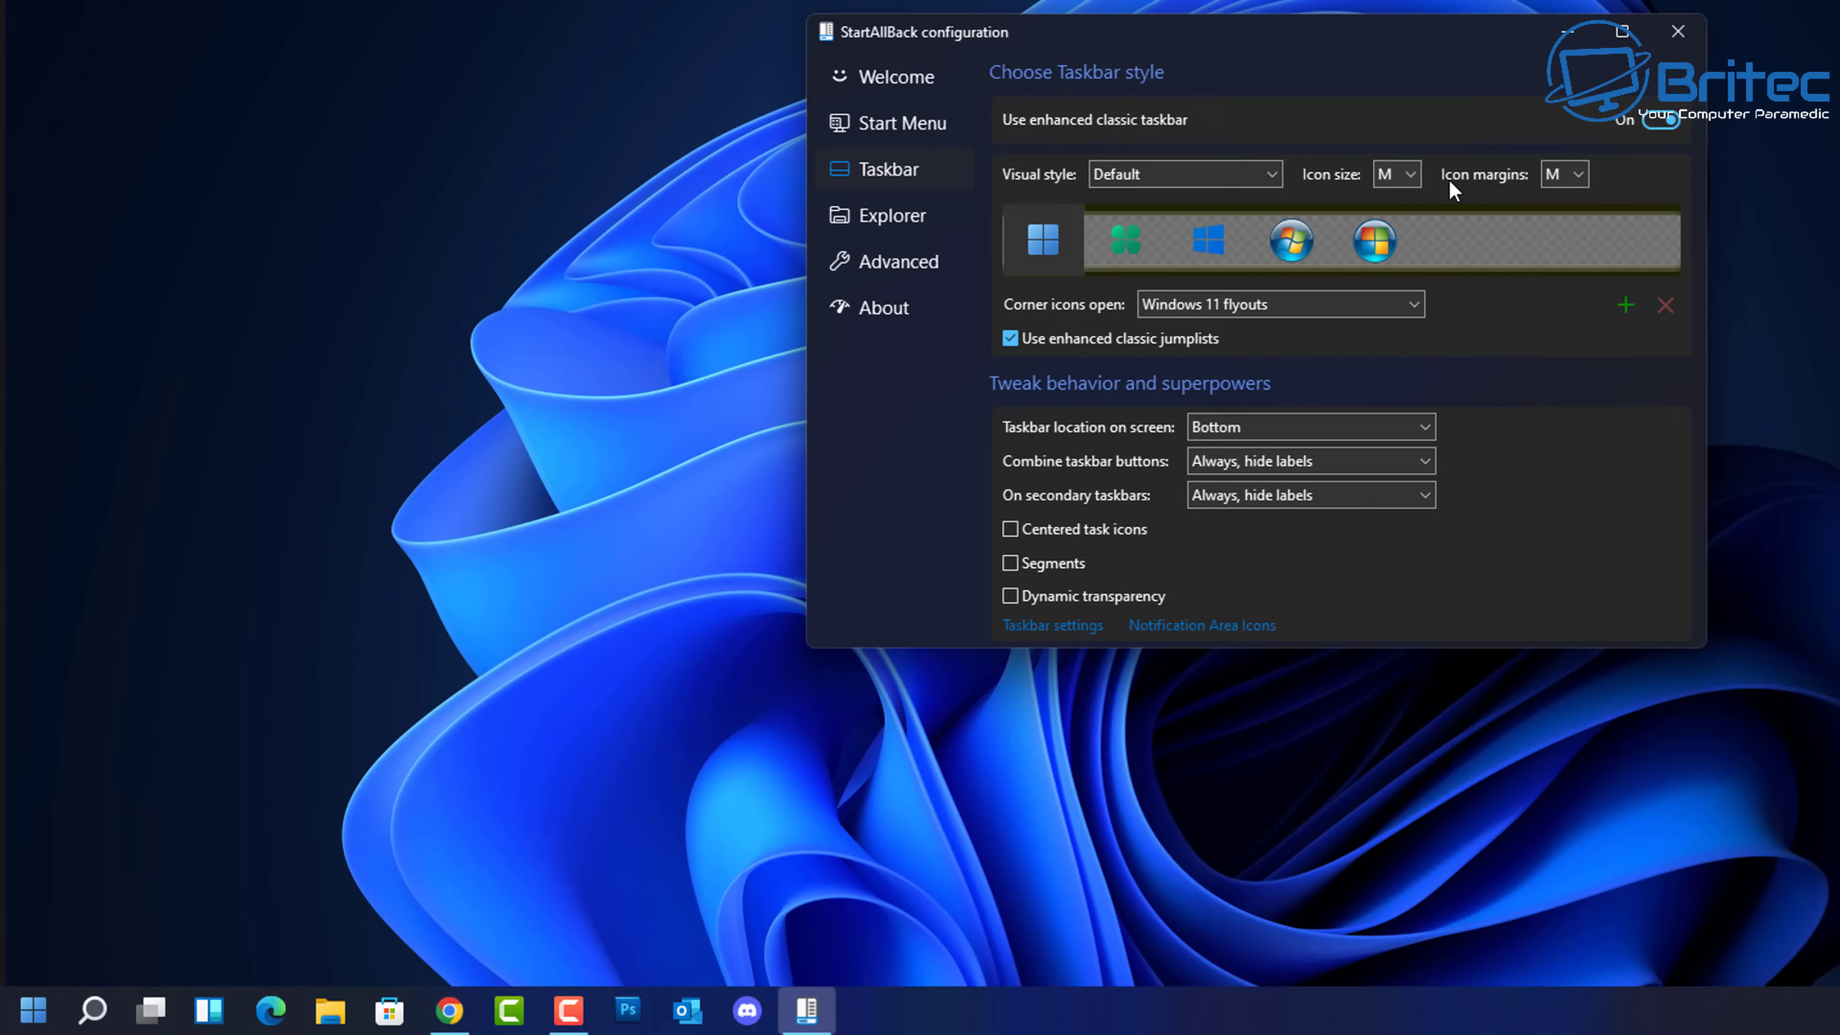
# Step: Widen the taskbar icon margins to L, then restore them to M
pyautogui.click(1572, 175)
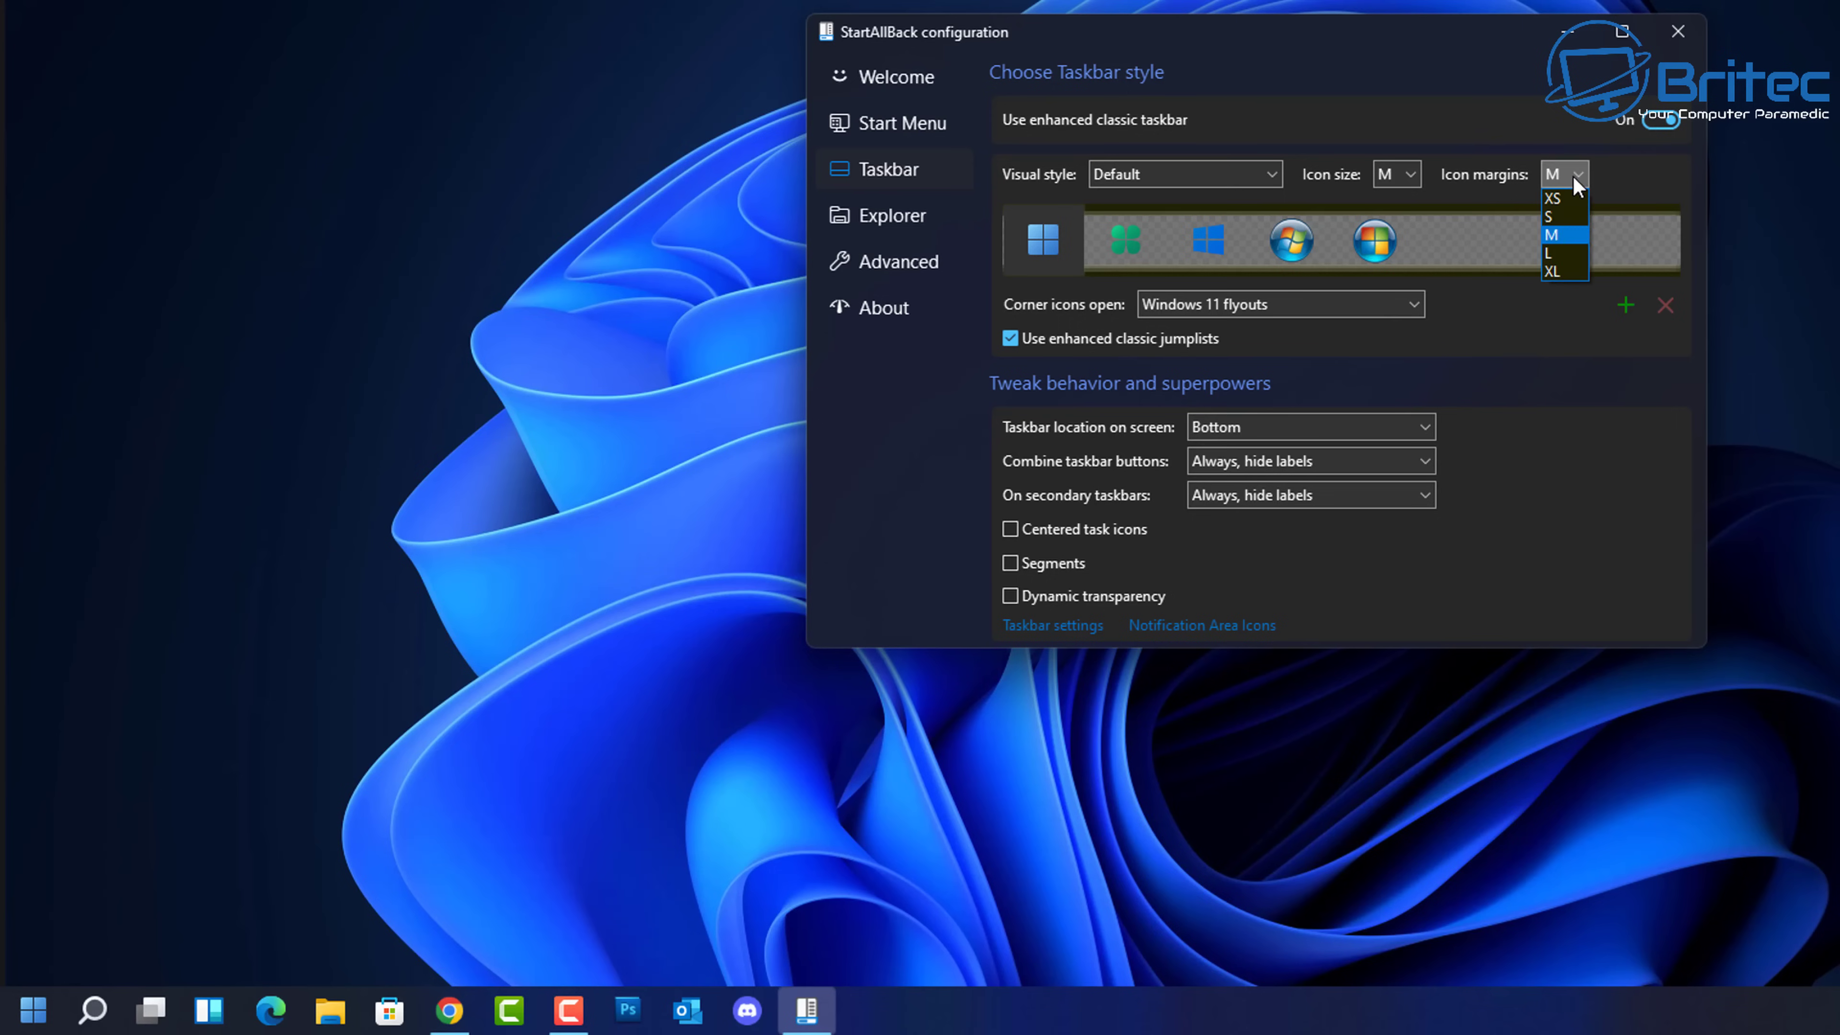
pyautogui.click(1559, 249)
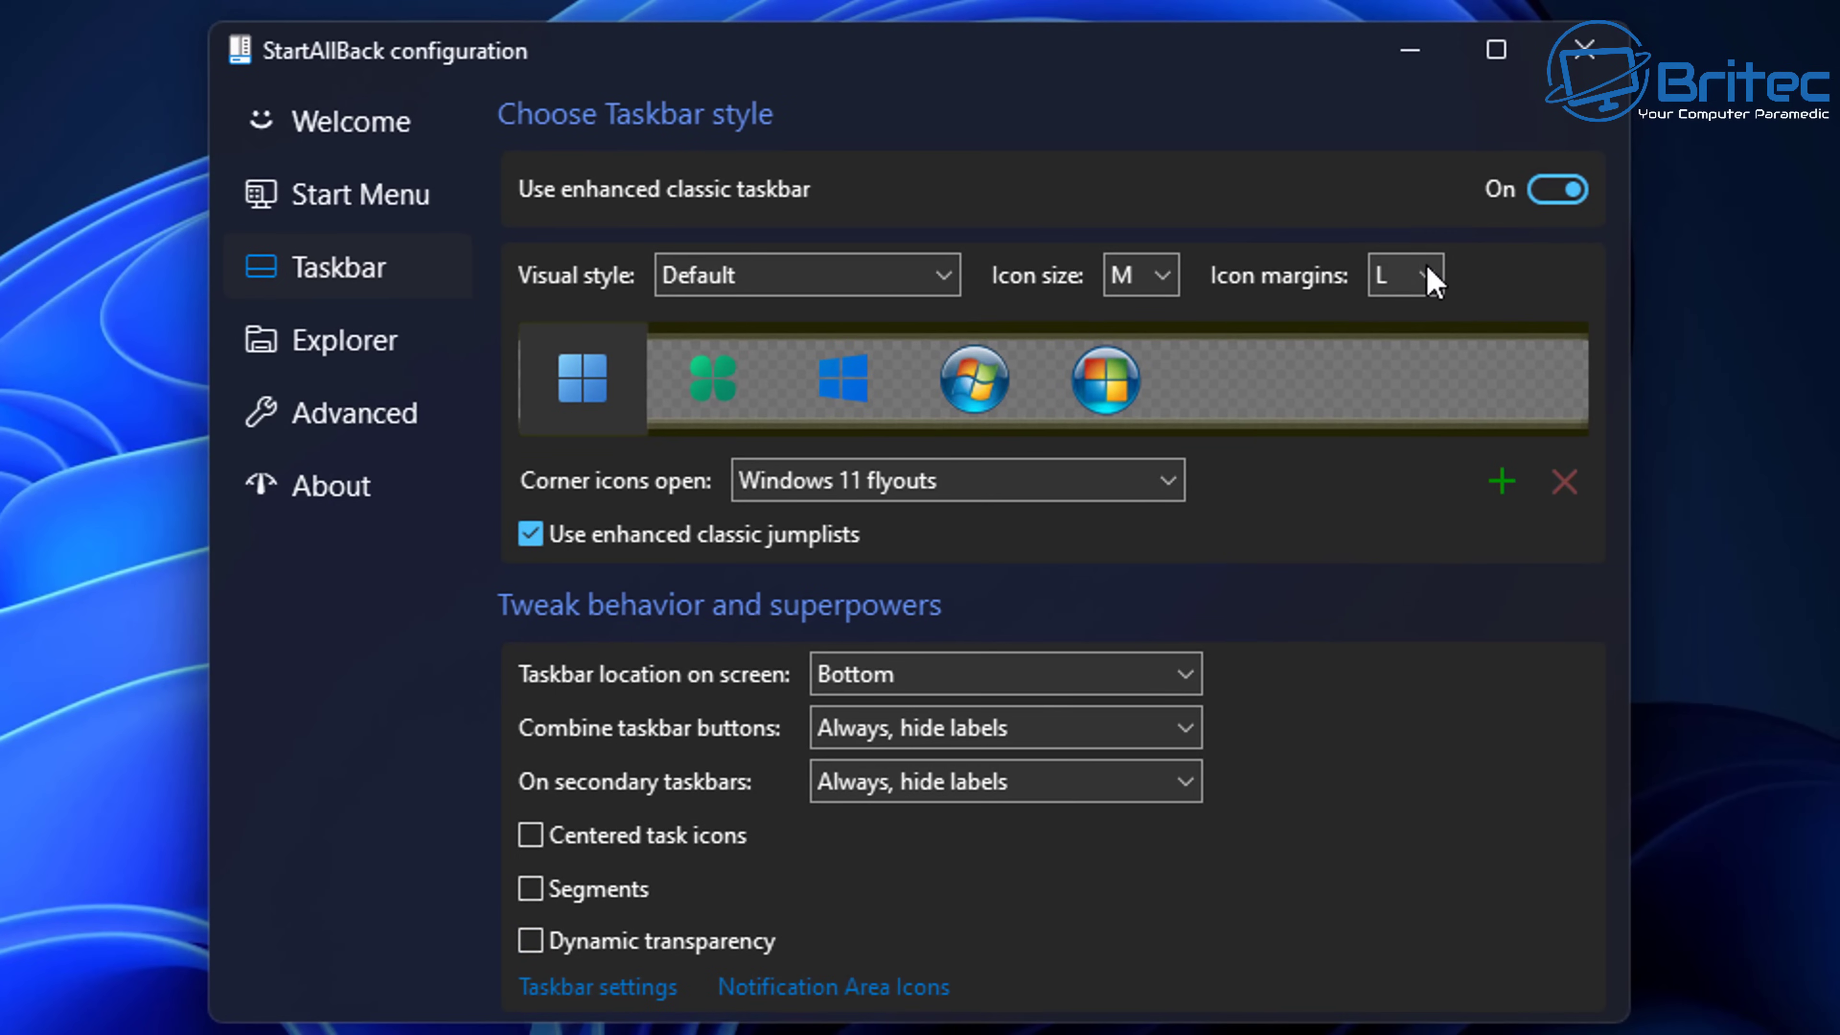
pyautogui.click(1422, 264)
pyautogui.click(1414, 351)
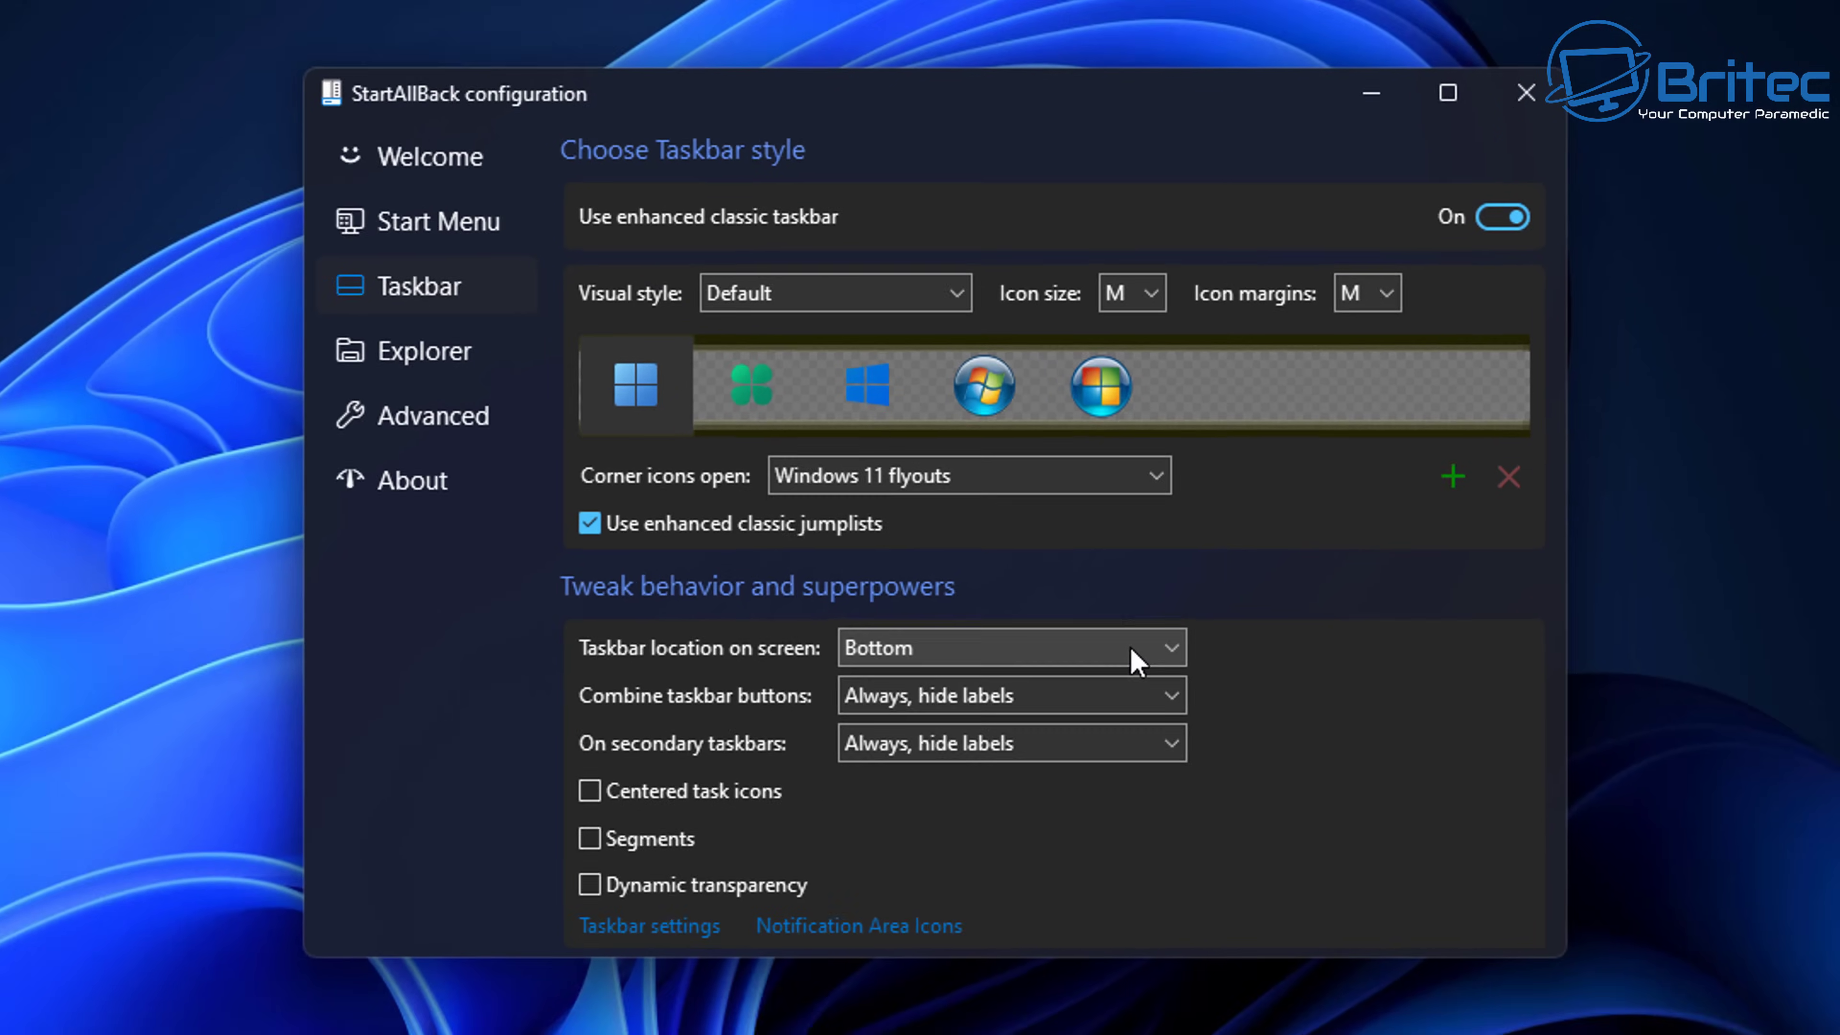
pyautogui.click(1130, 674)
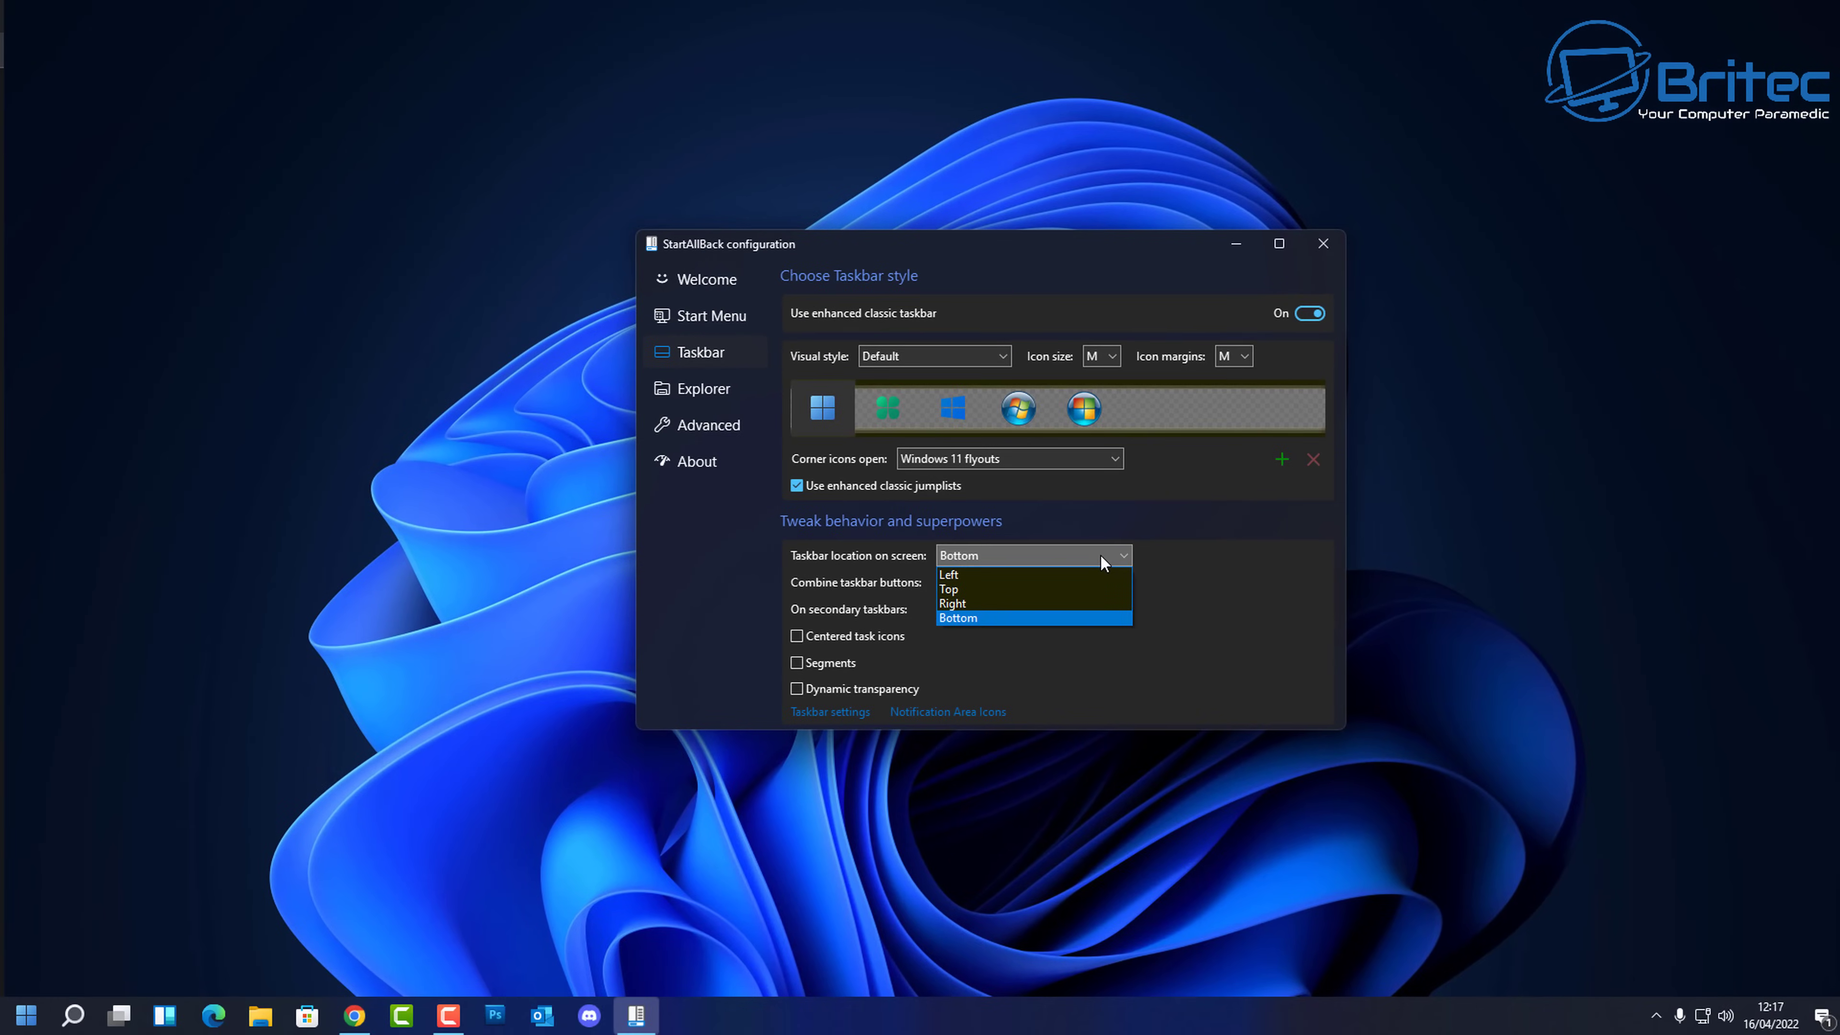
pyautogui.click(1099, 554)
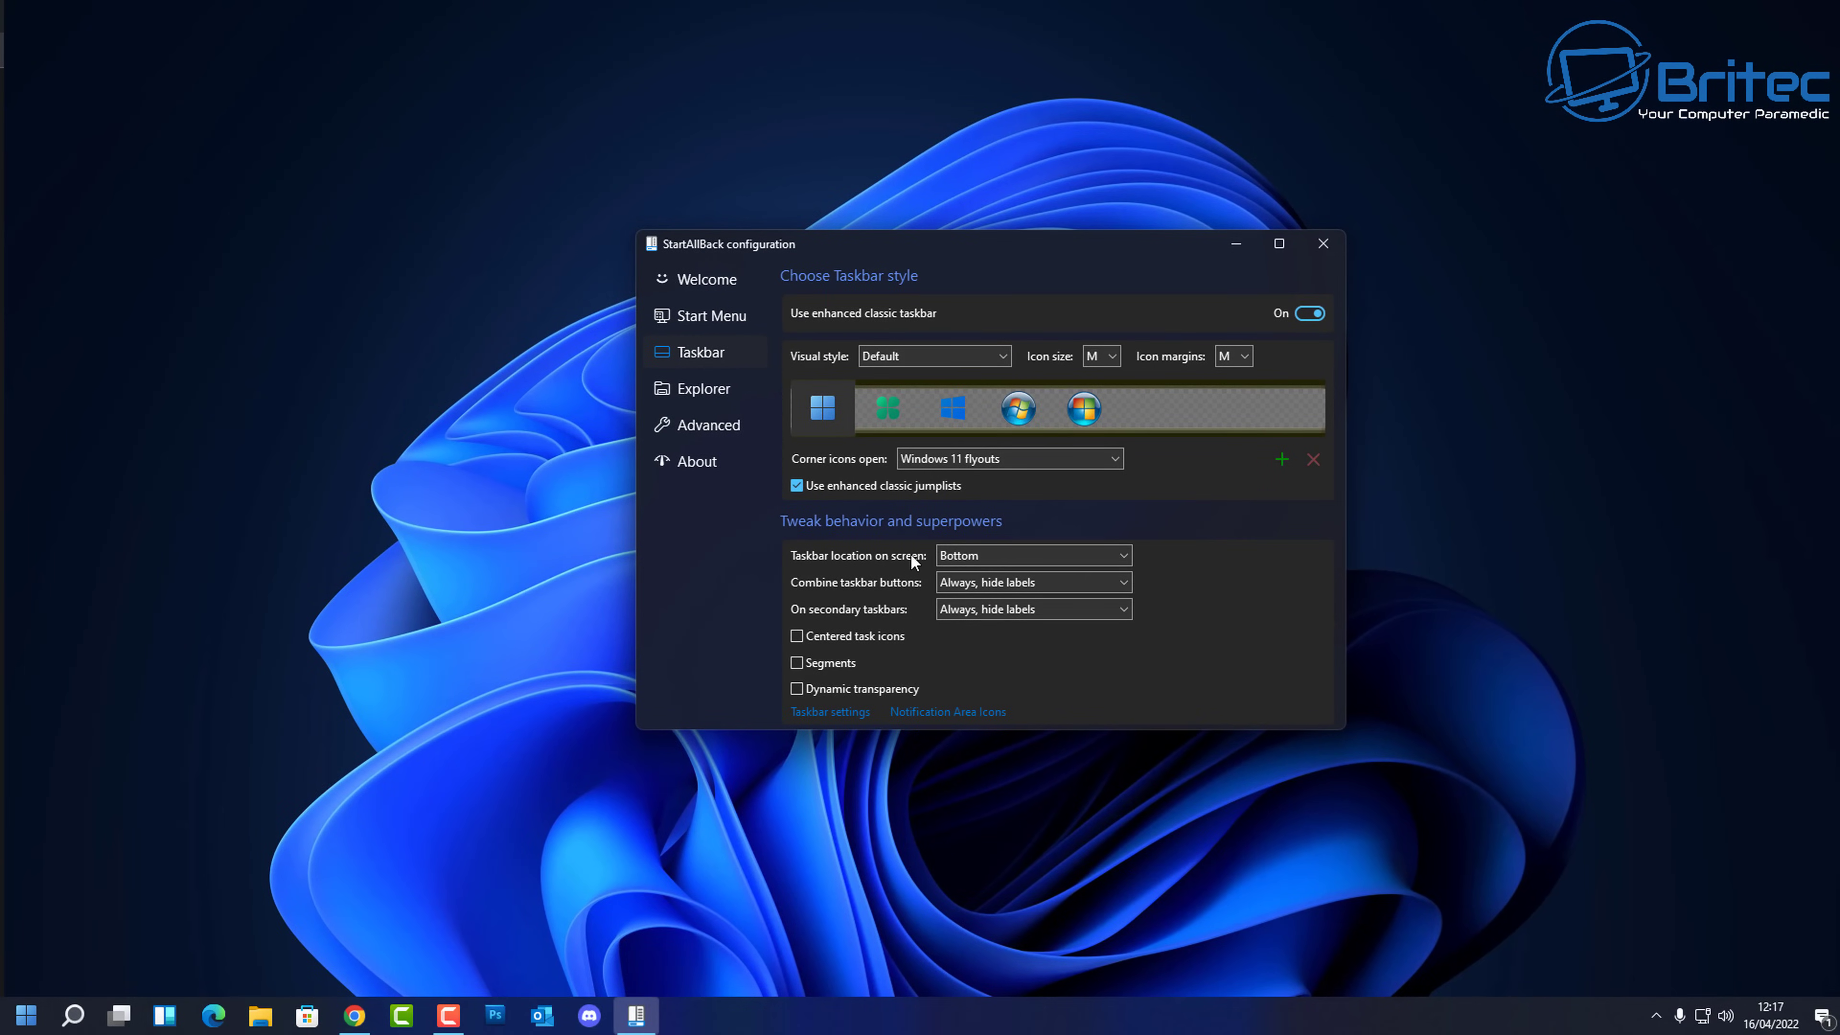
pyautogui.click(980, 555)
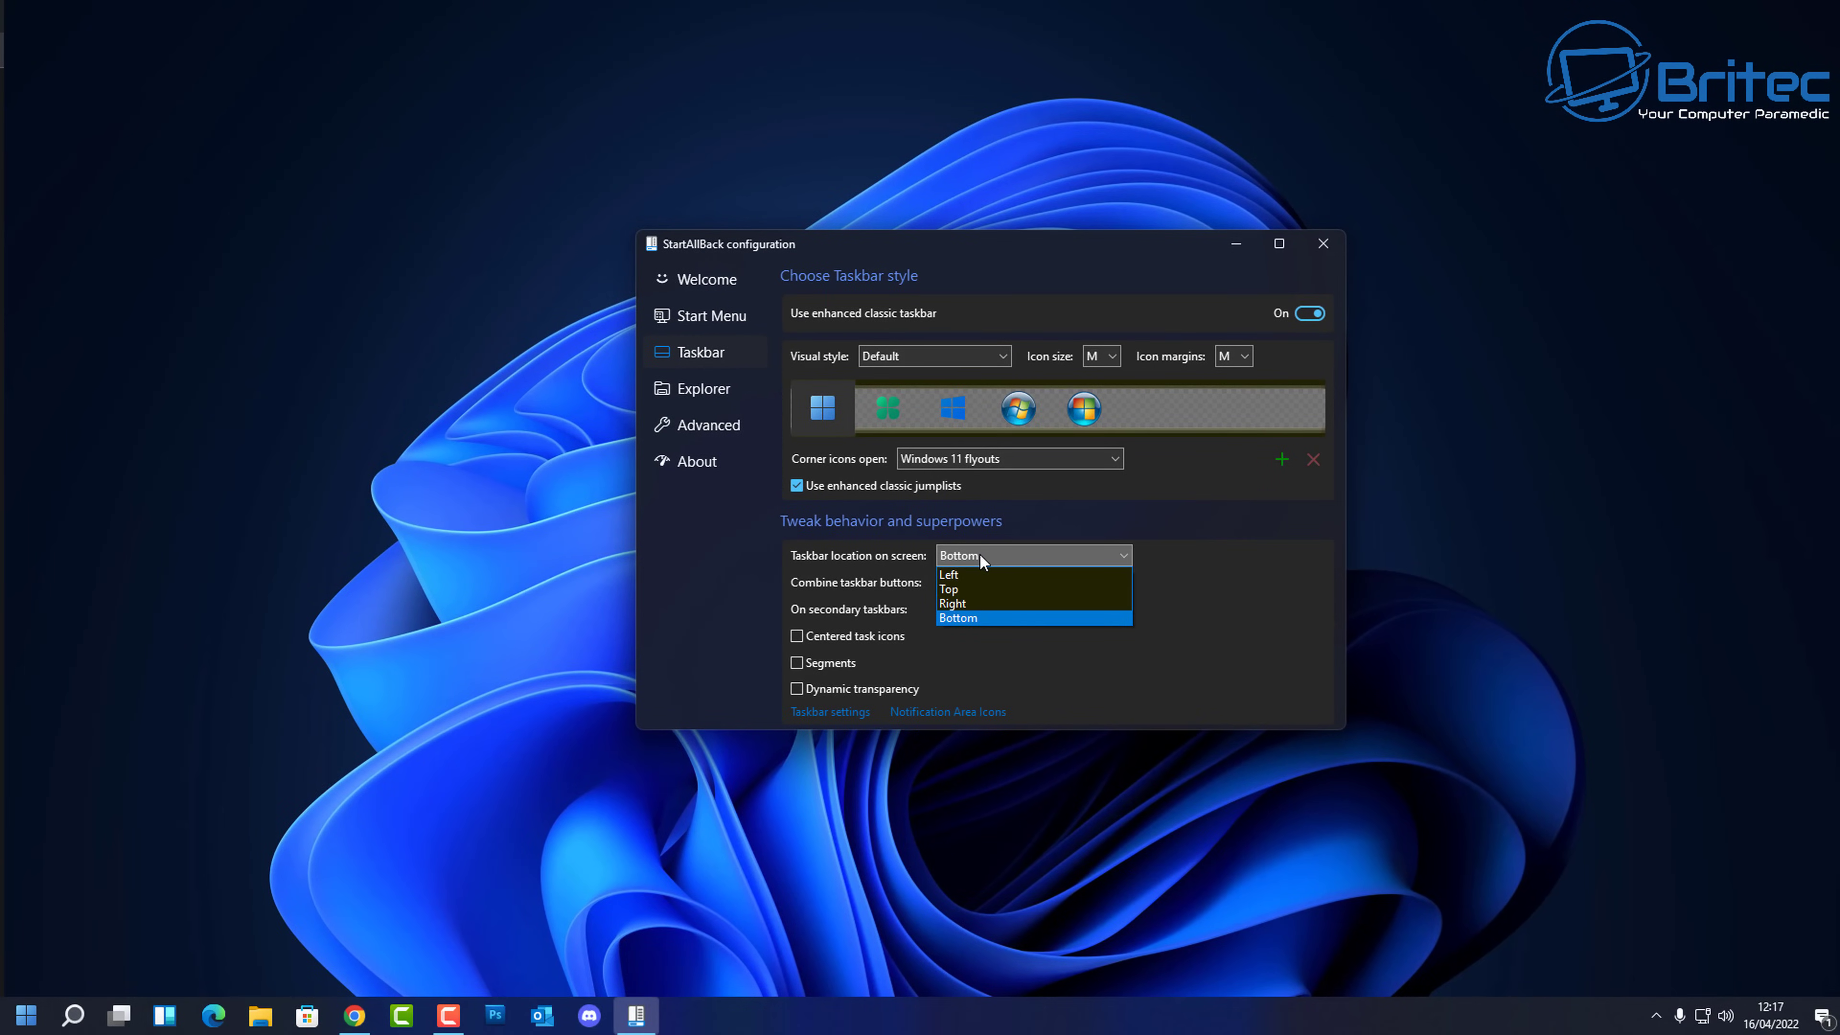
pyautogui.click(952, 592)
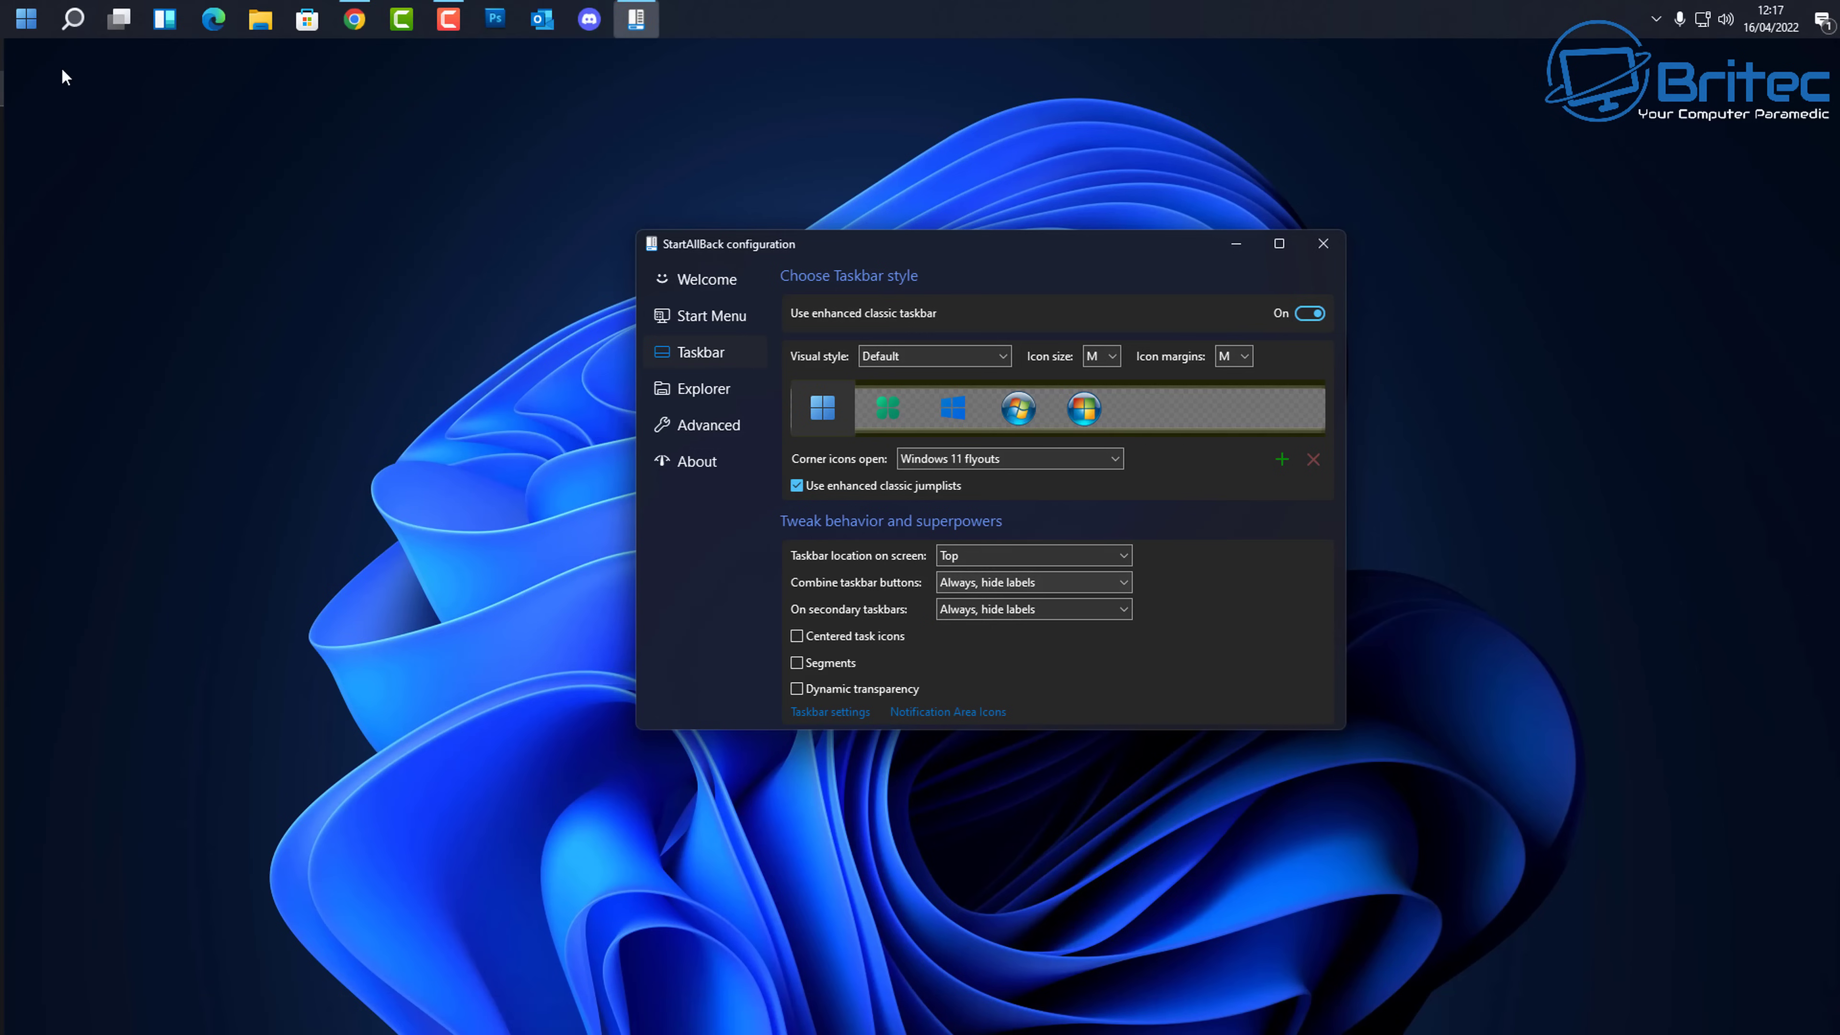
pyautogui.click(23, 22)
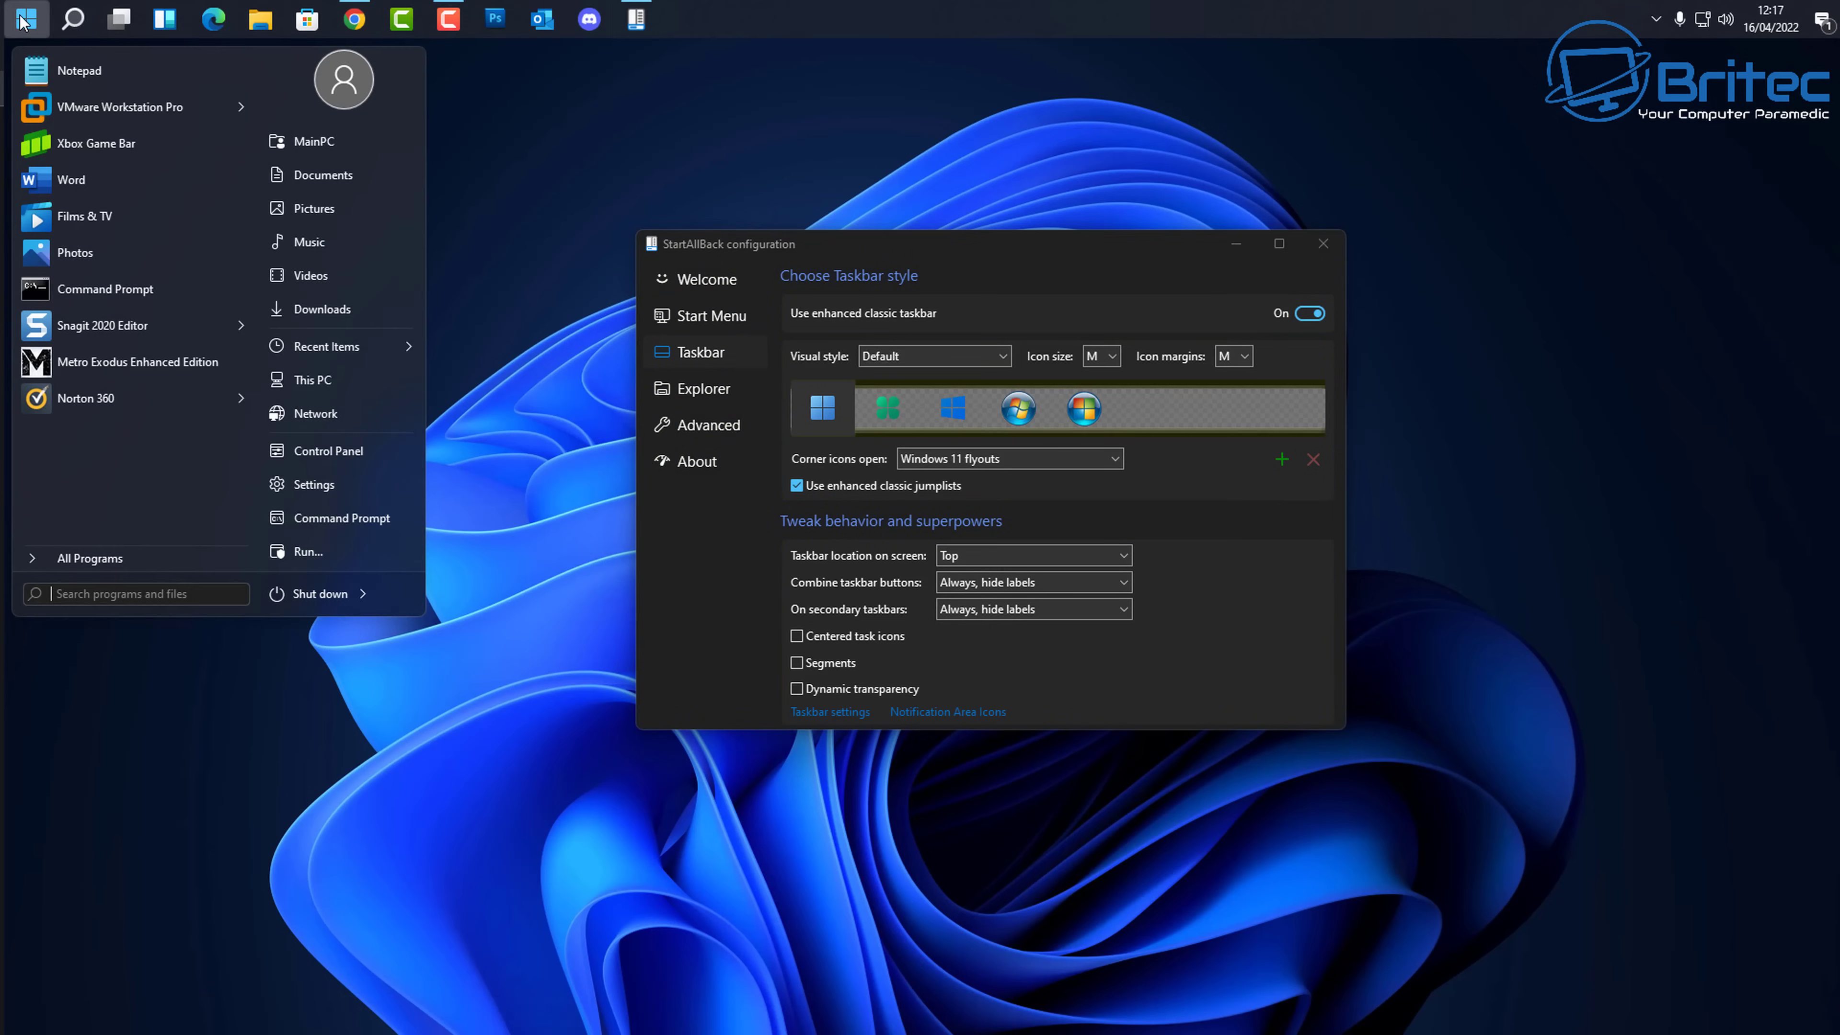
pyautogui.click(22, 21)
pyautogui.click(23, 22)
pyautogui.click(25, 18)
pyautogui.click(25, 18)
pyautogui.click(26, 19)
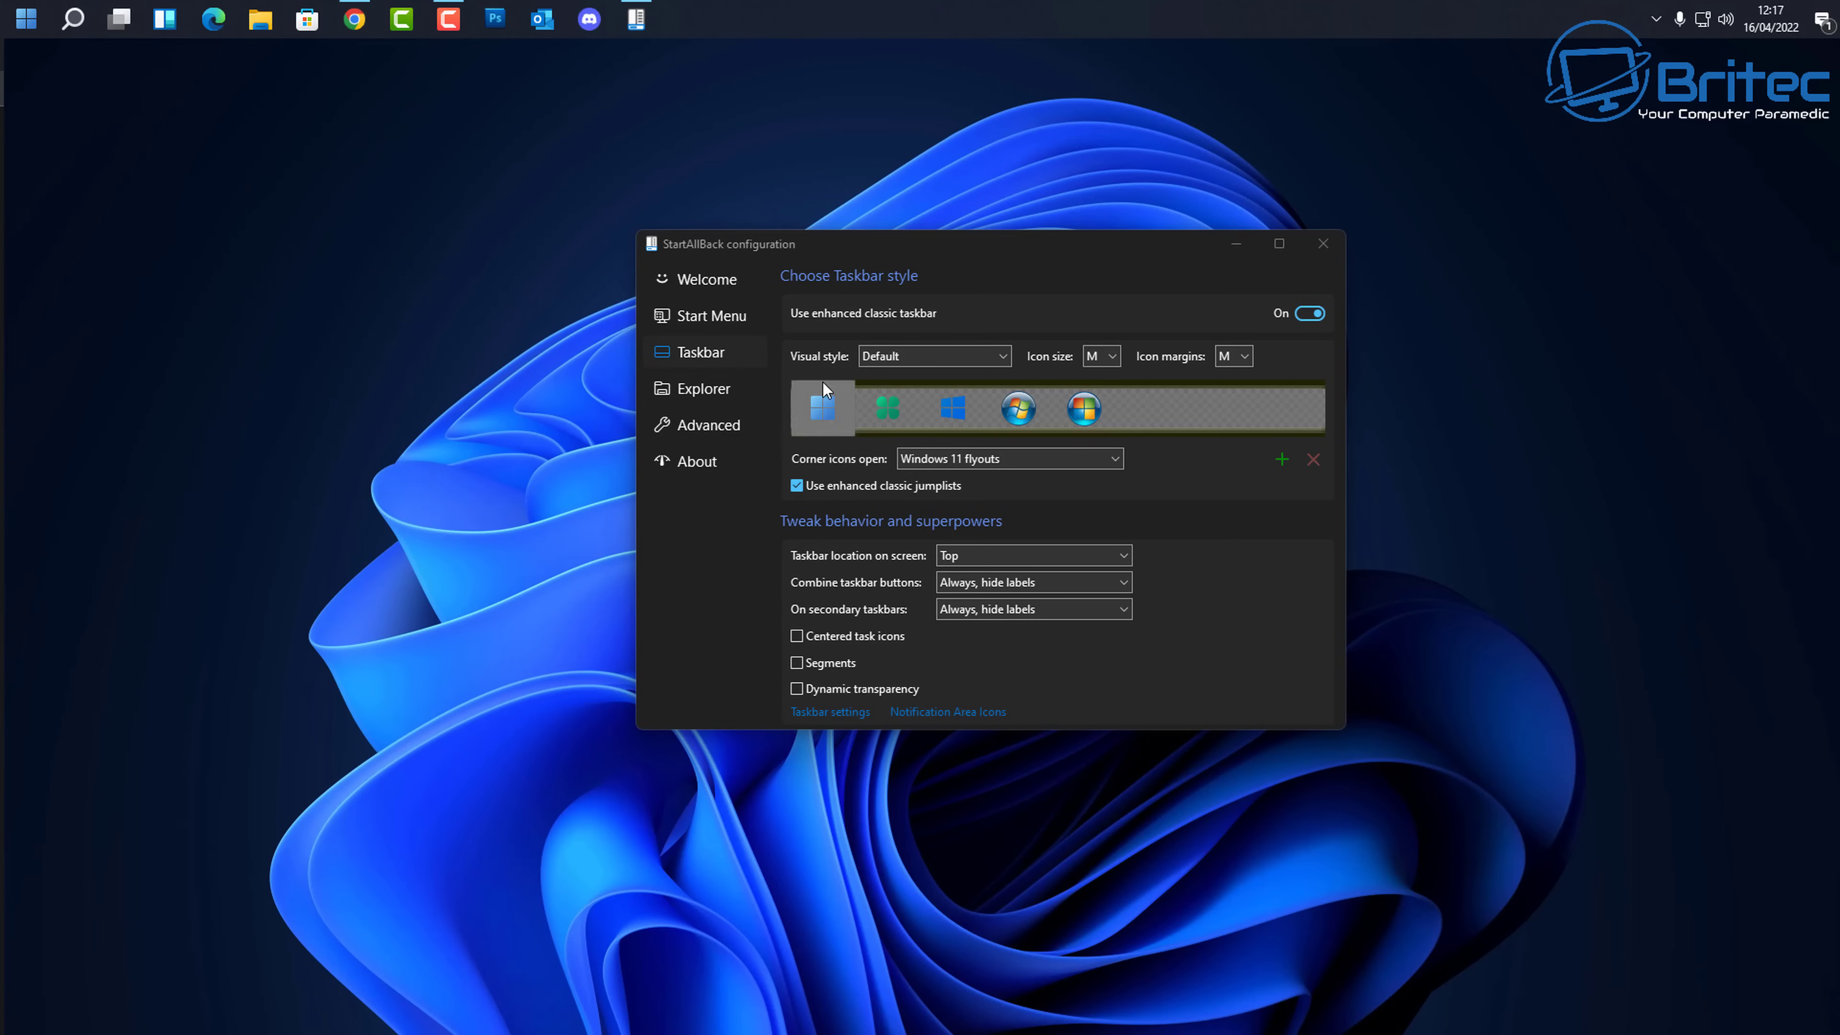
pyautogui.click(1068, 554)
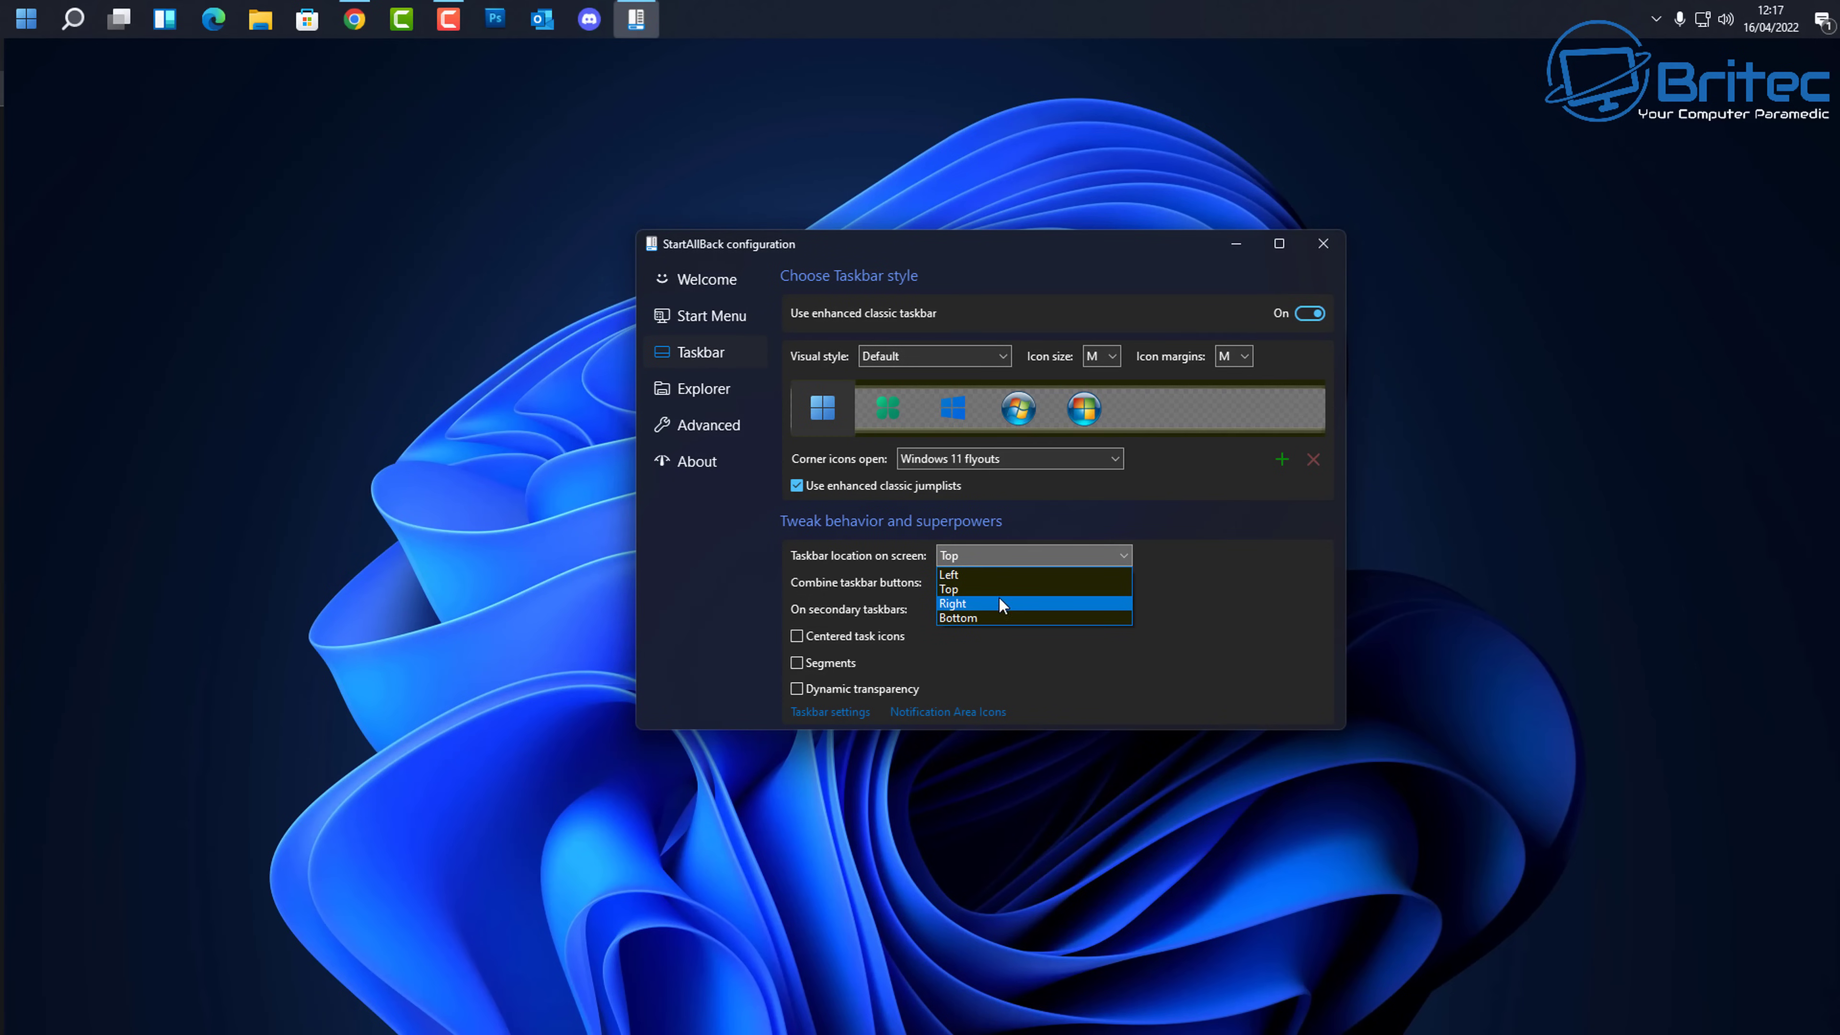
pyautogui.click(992, 577)
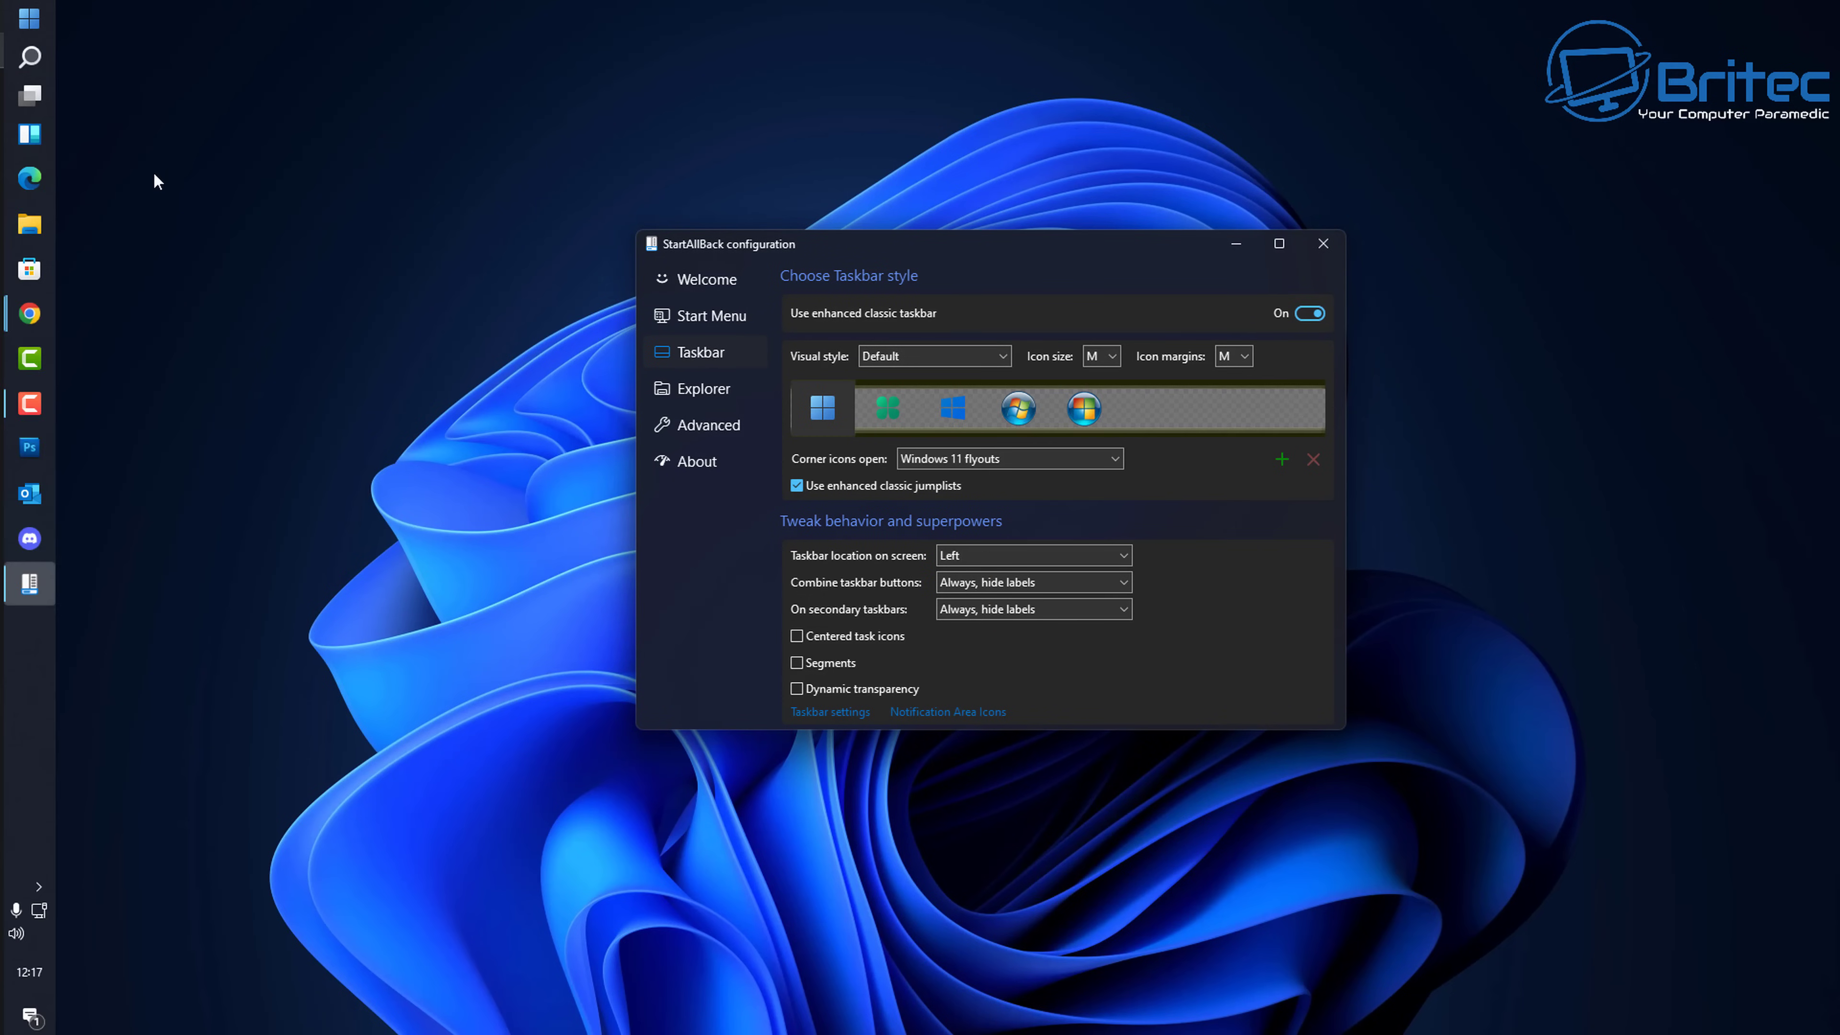
pyautogui.click(29, 19)
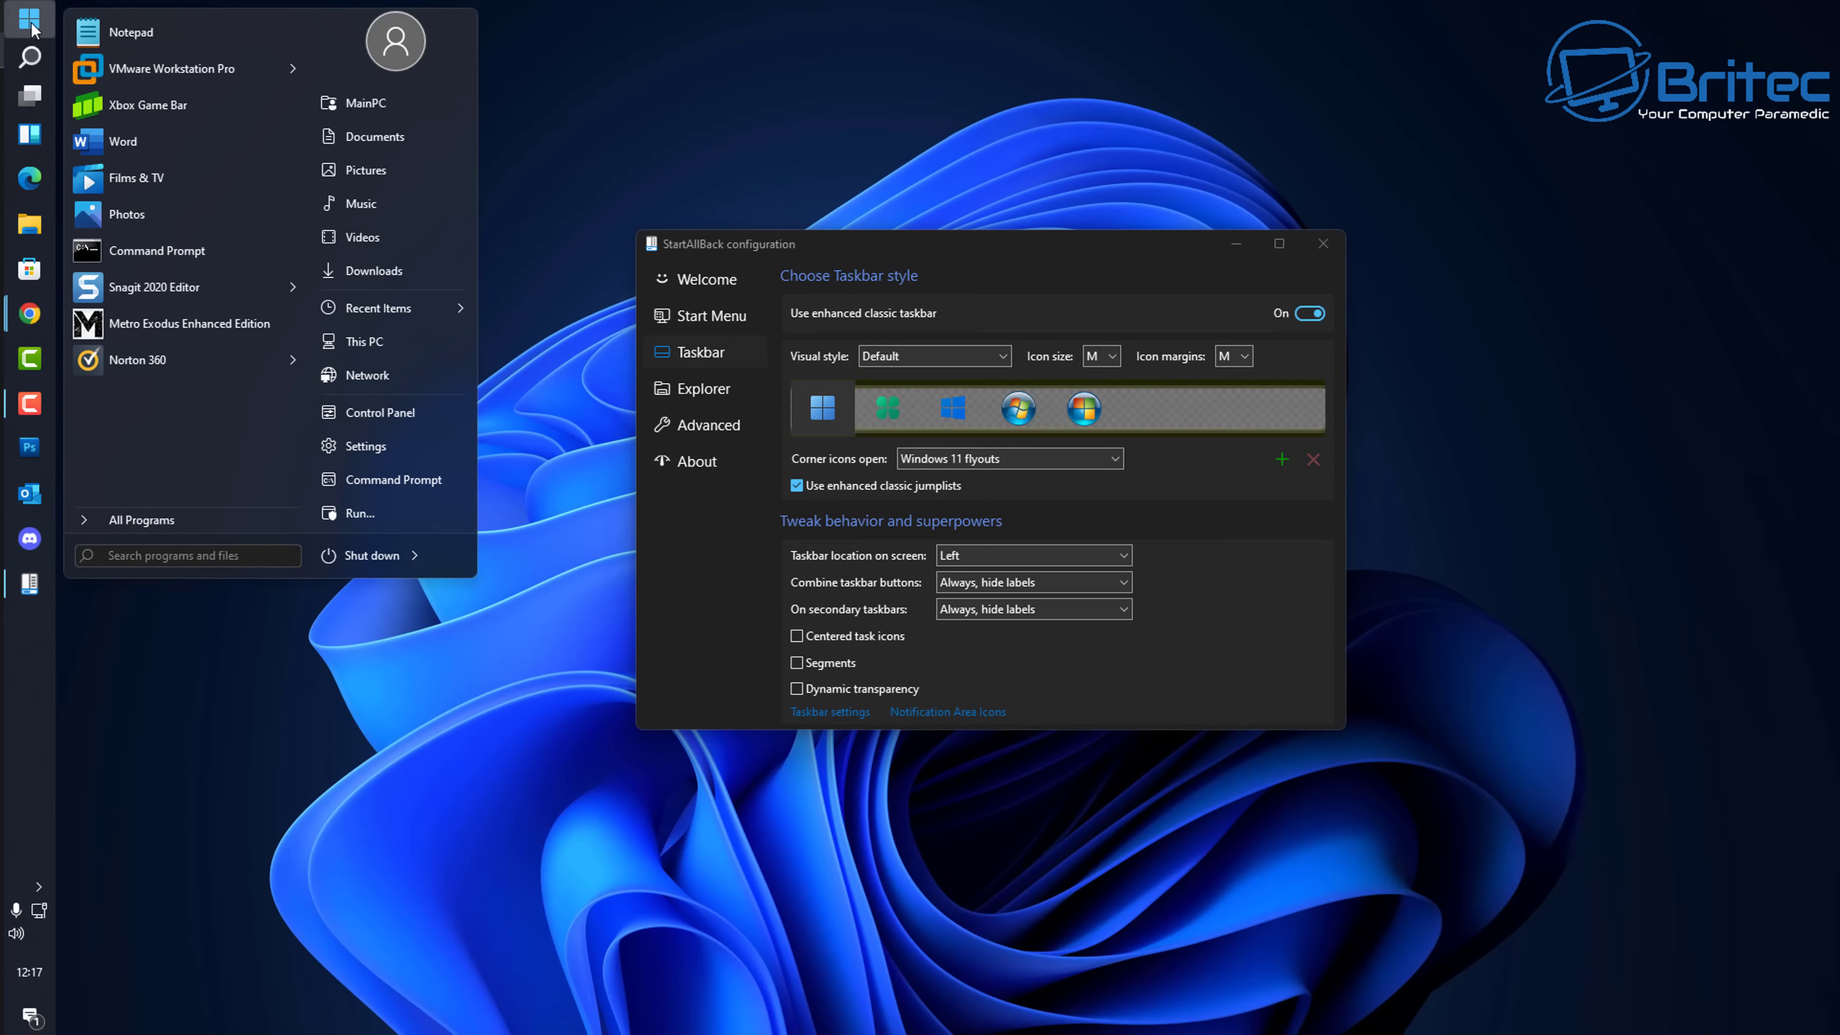
pyautogui.click(30, 22)
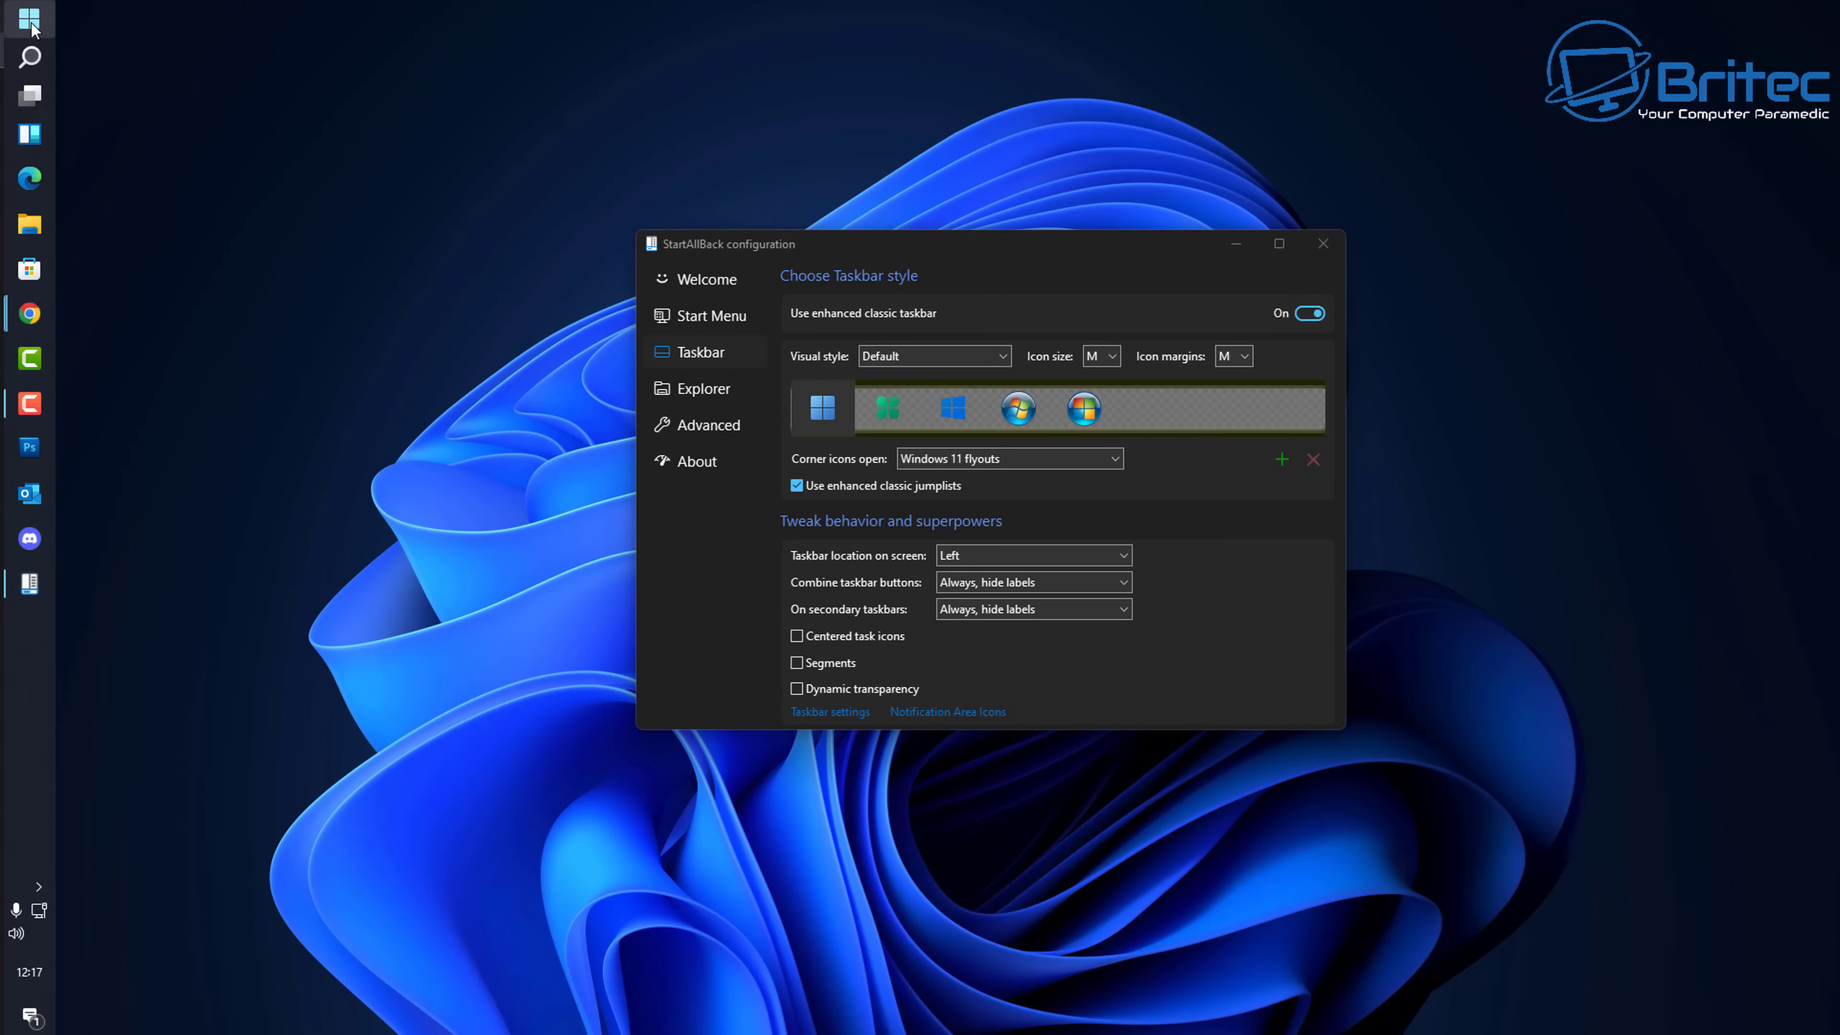
pyautogui.click(1071, 556)
pyautogui.click(1018, 599)
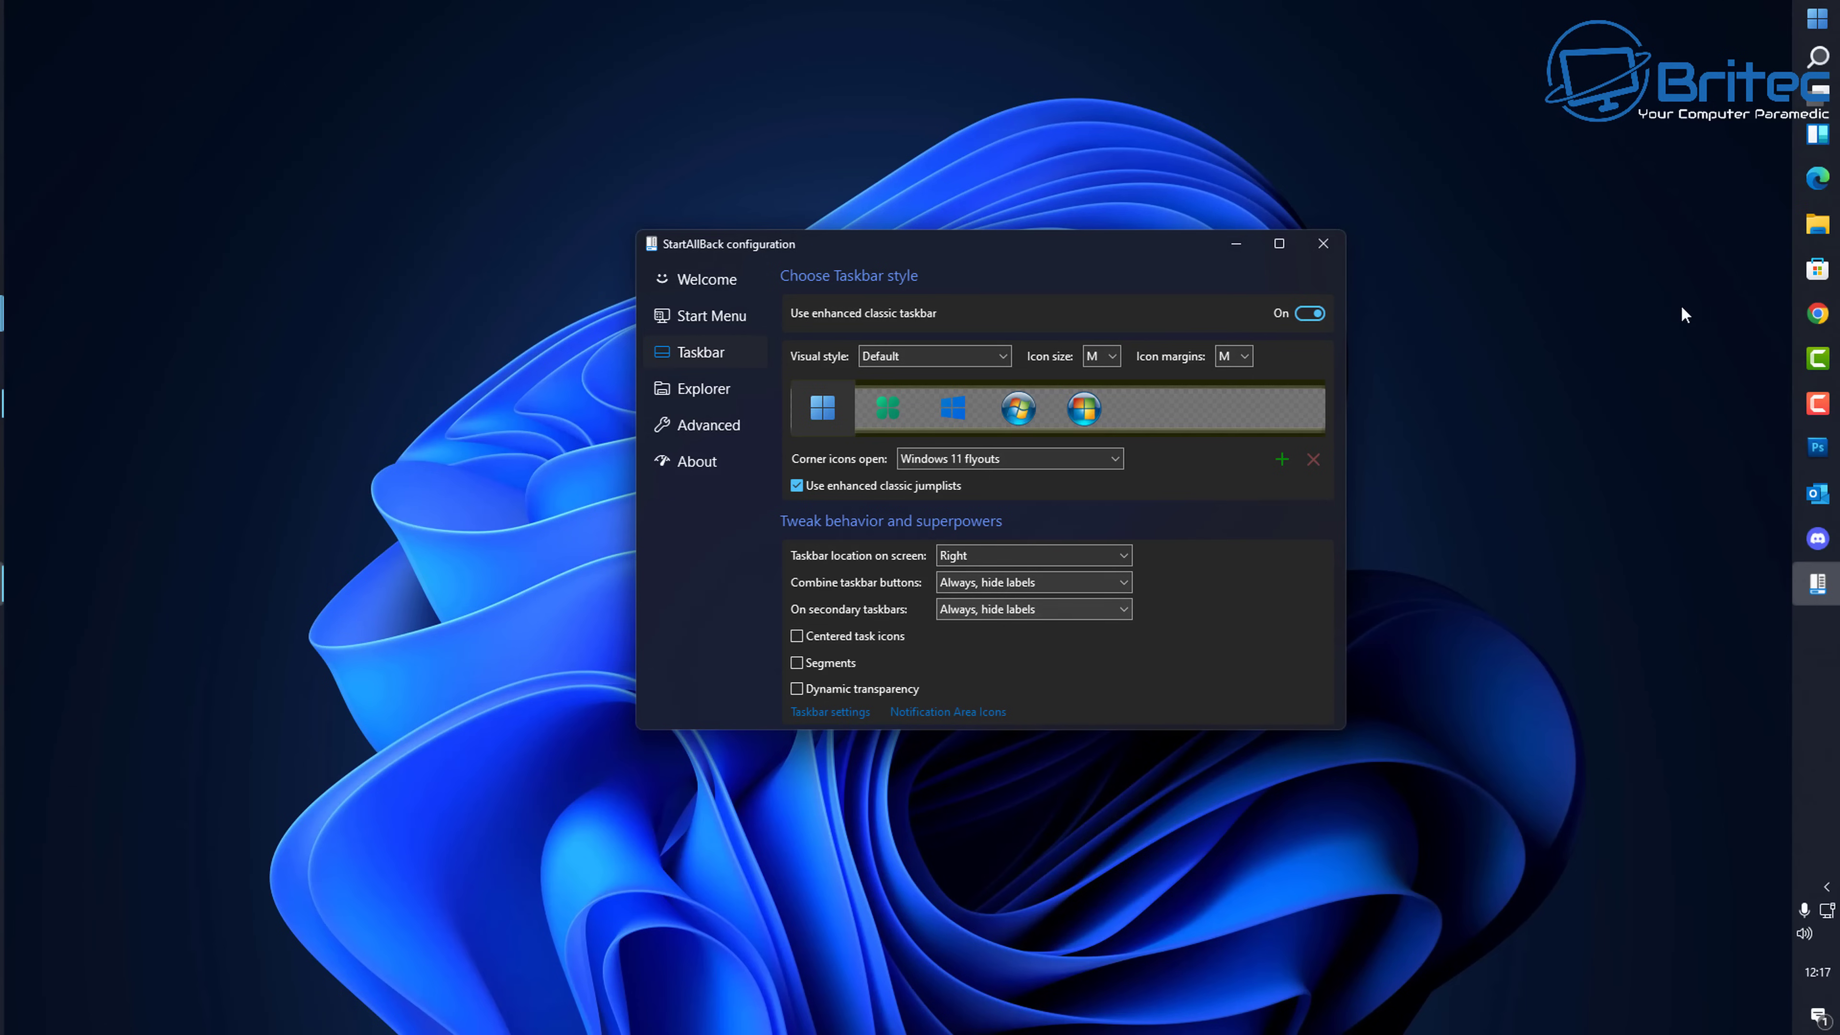
pyautogui.click(1815, 19)
pyautogui.click(1813, 19)
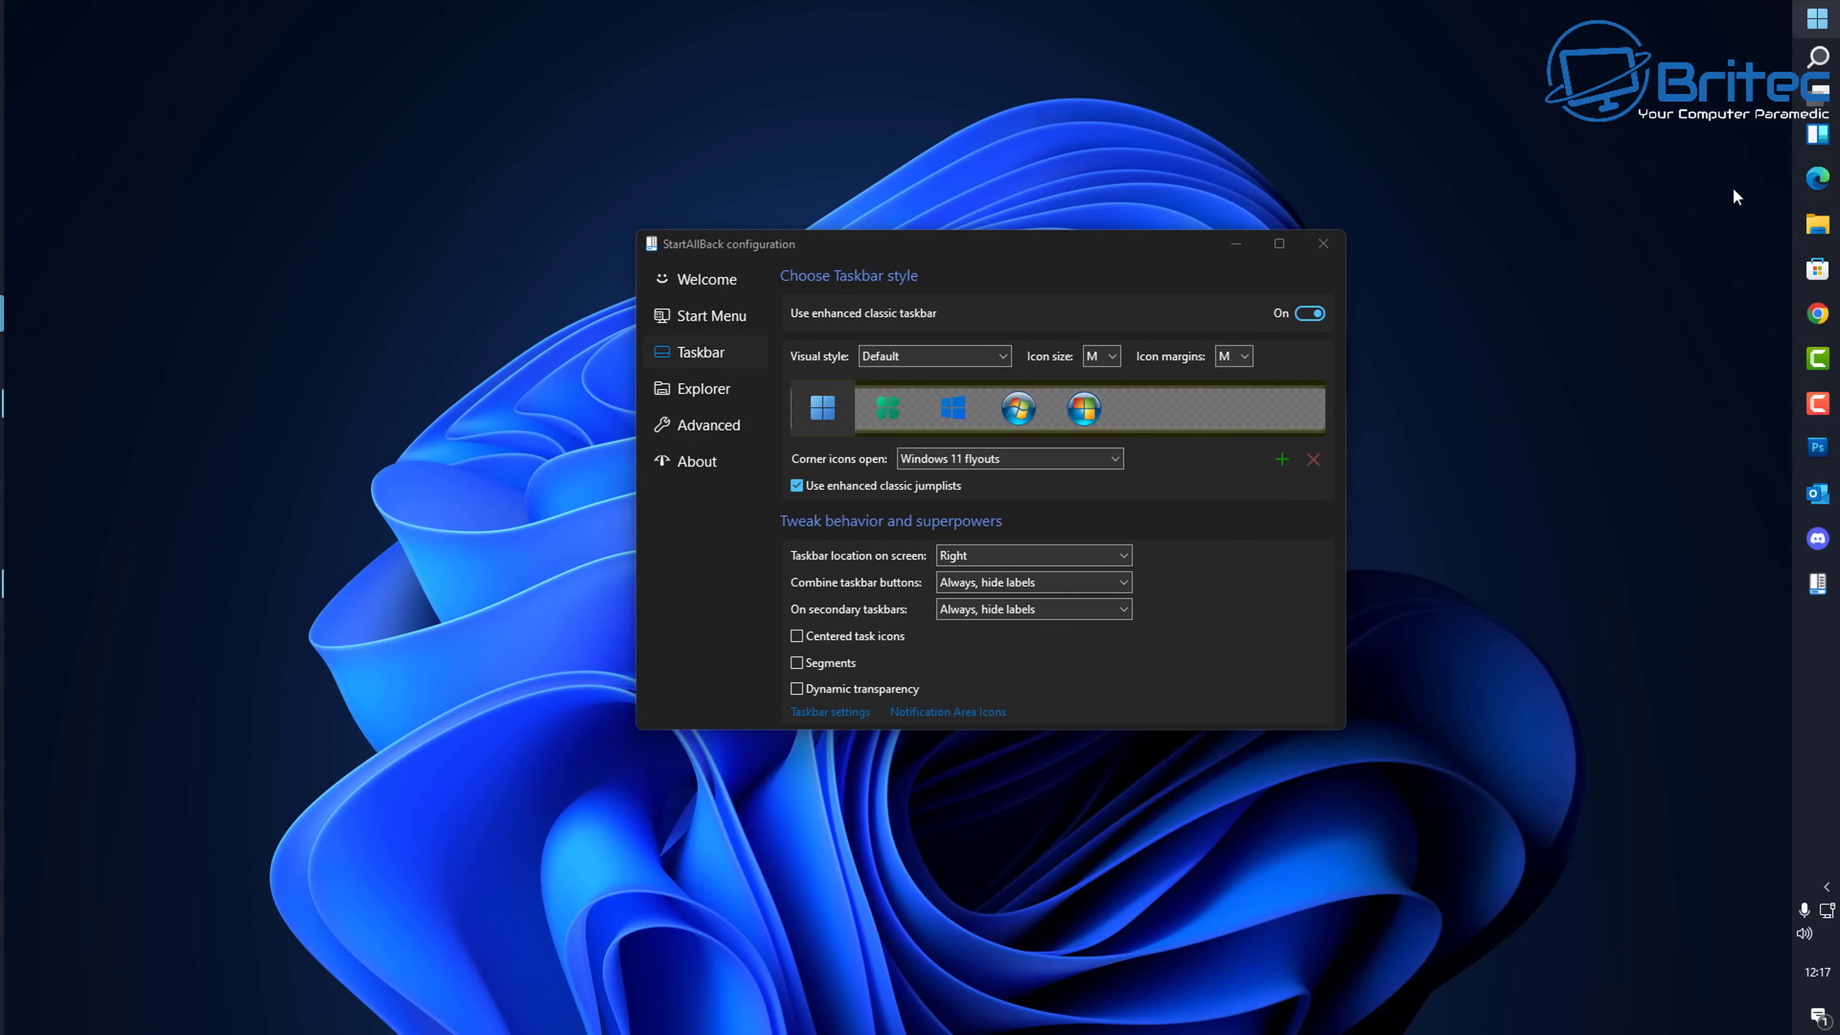
pyautogui.click(1016, 552)
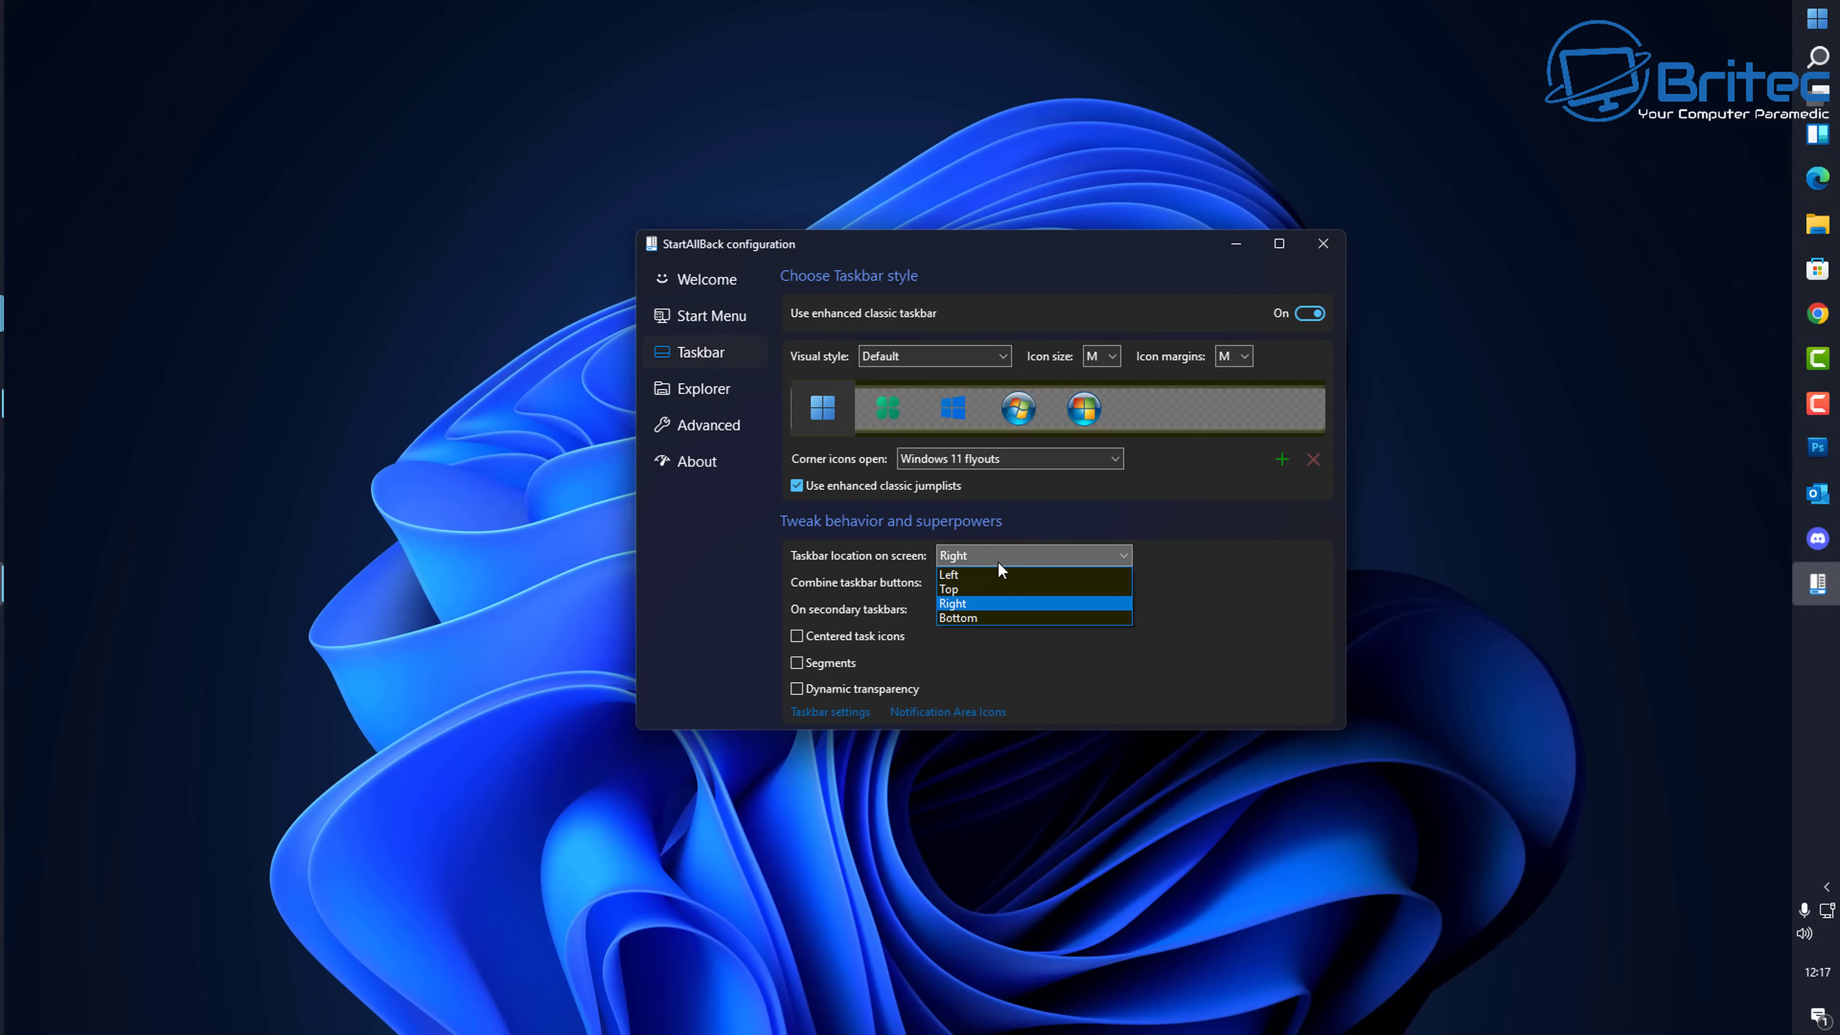
pyautogui.click(979, 616)
pyautogui.click(1097, 608)
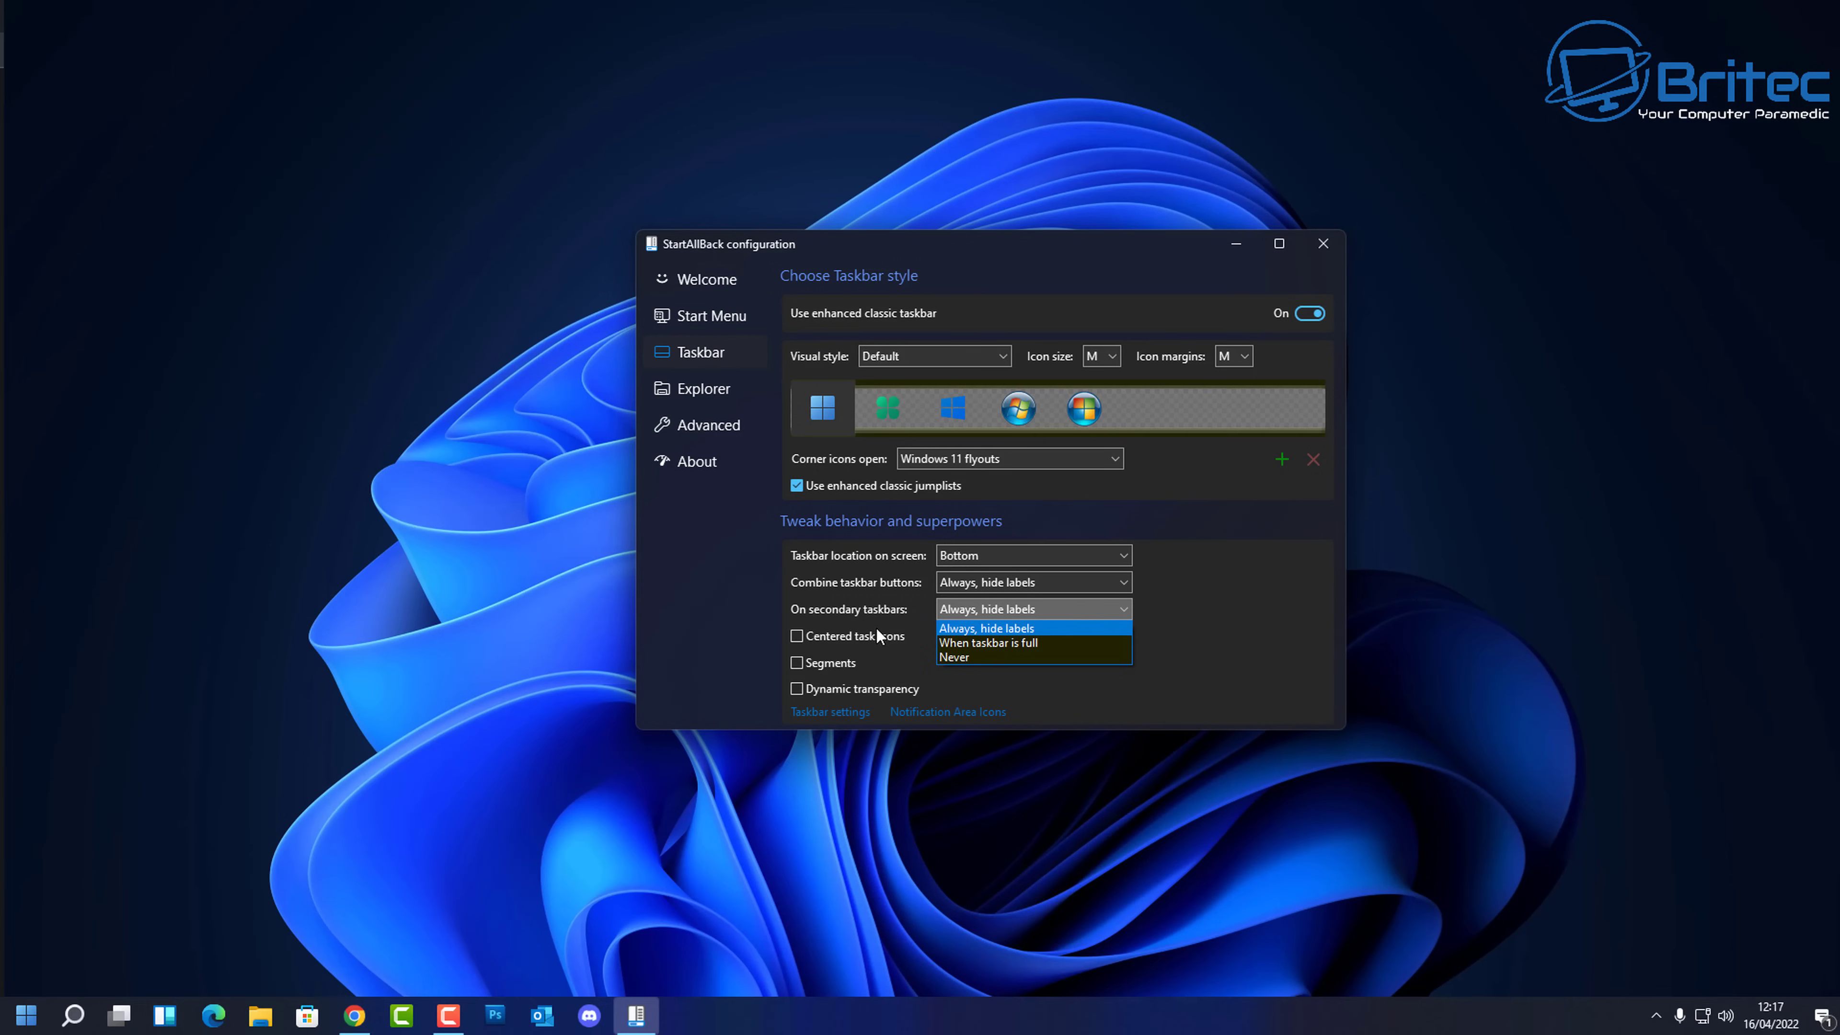
# Step: Dismiss the secondary taskbar choices, then toggle Centered task icons and Segments on and off
pyautogui.click(1224, 610)
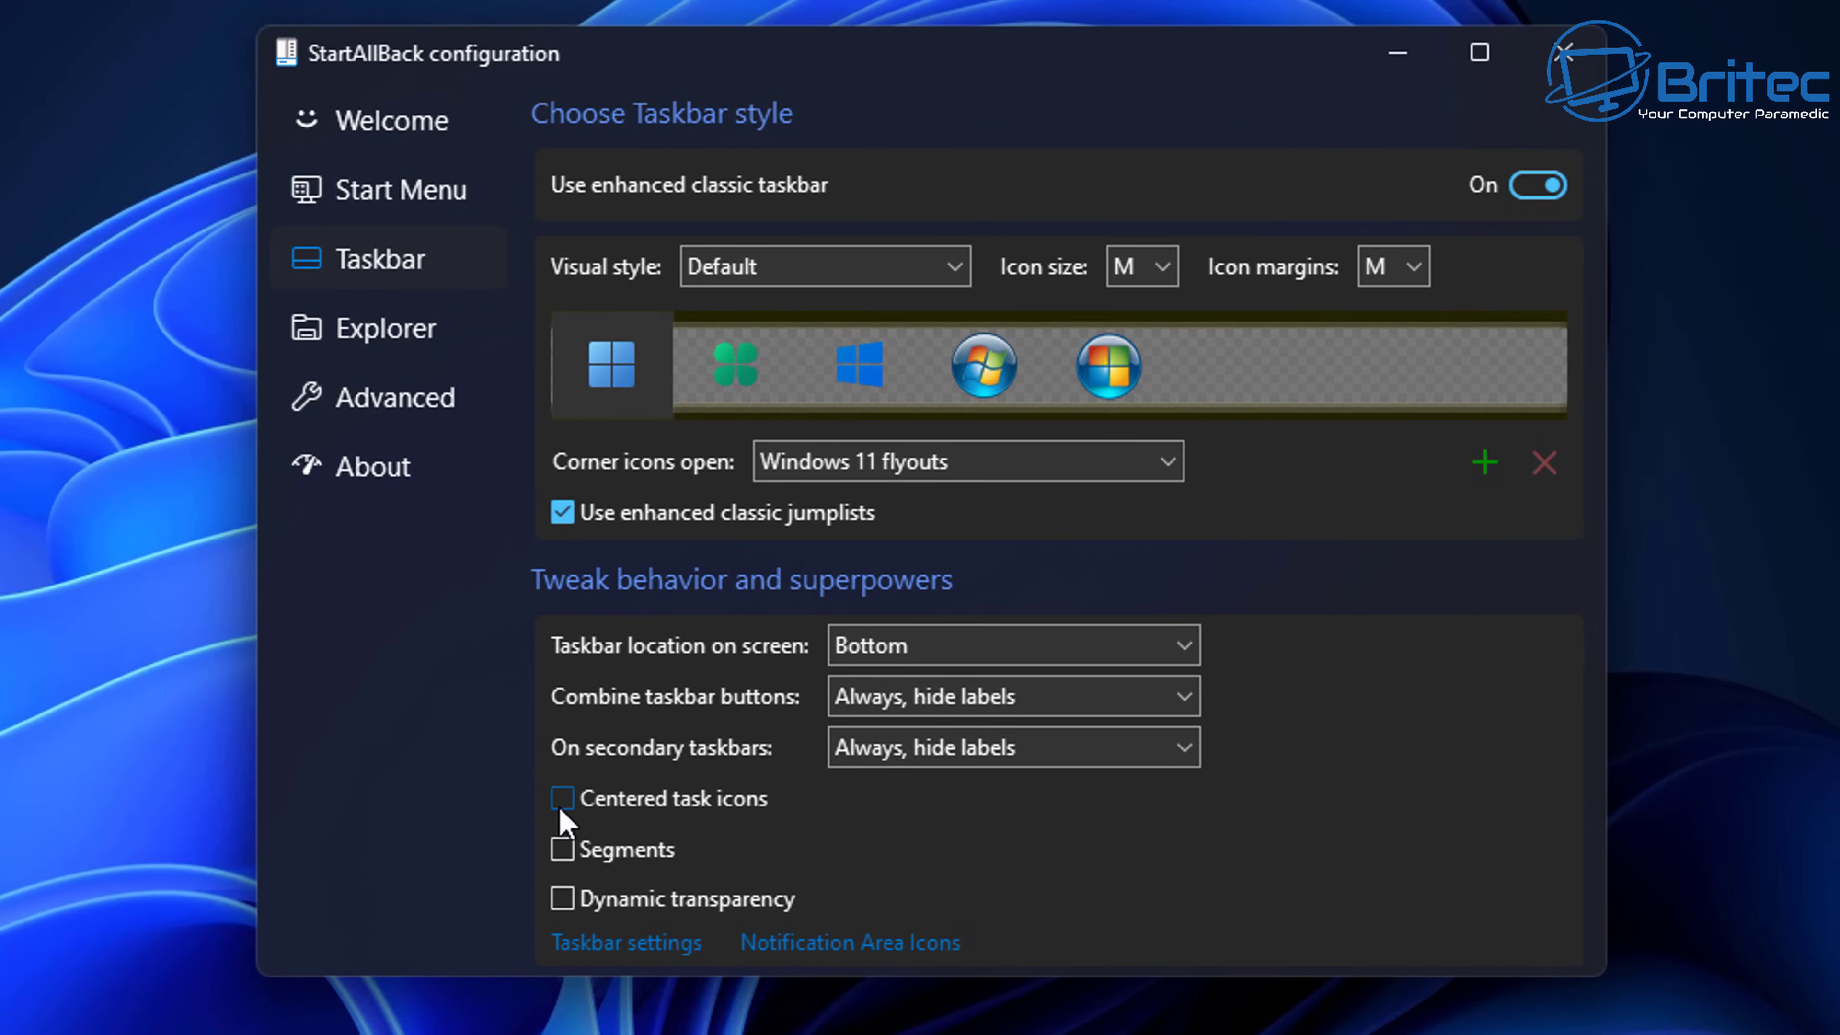
pyautogui.click(562, 802)
pyautogui.click(561, 800)
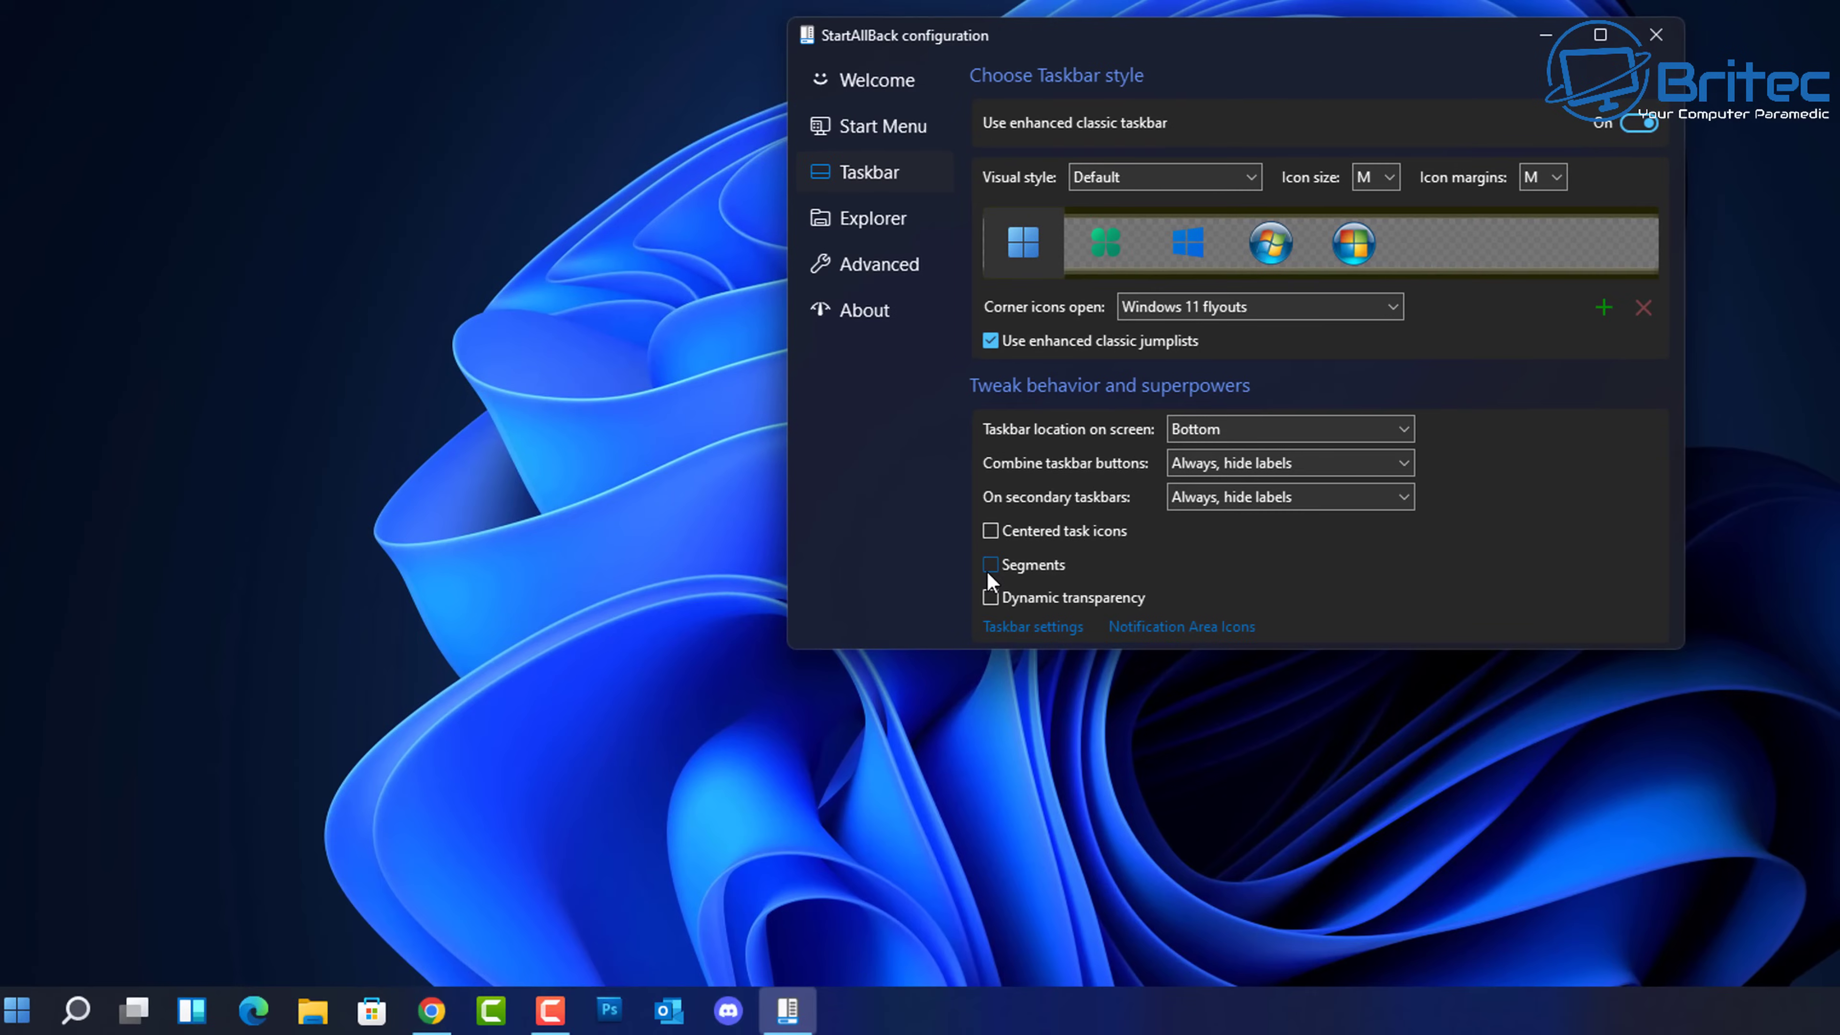
pyautogui.click(990, 566)
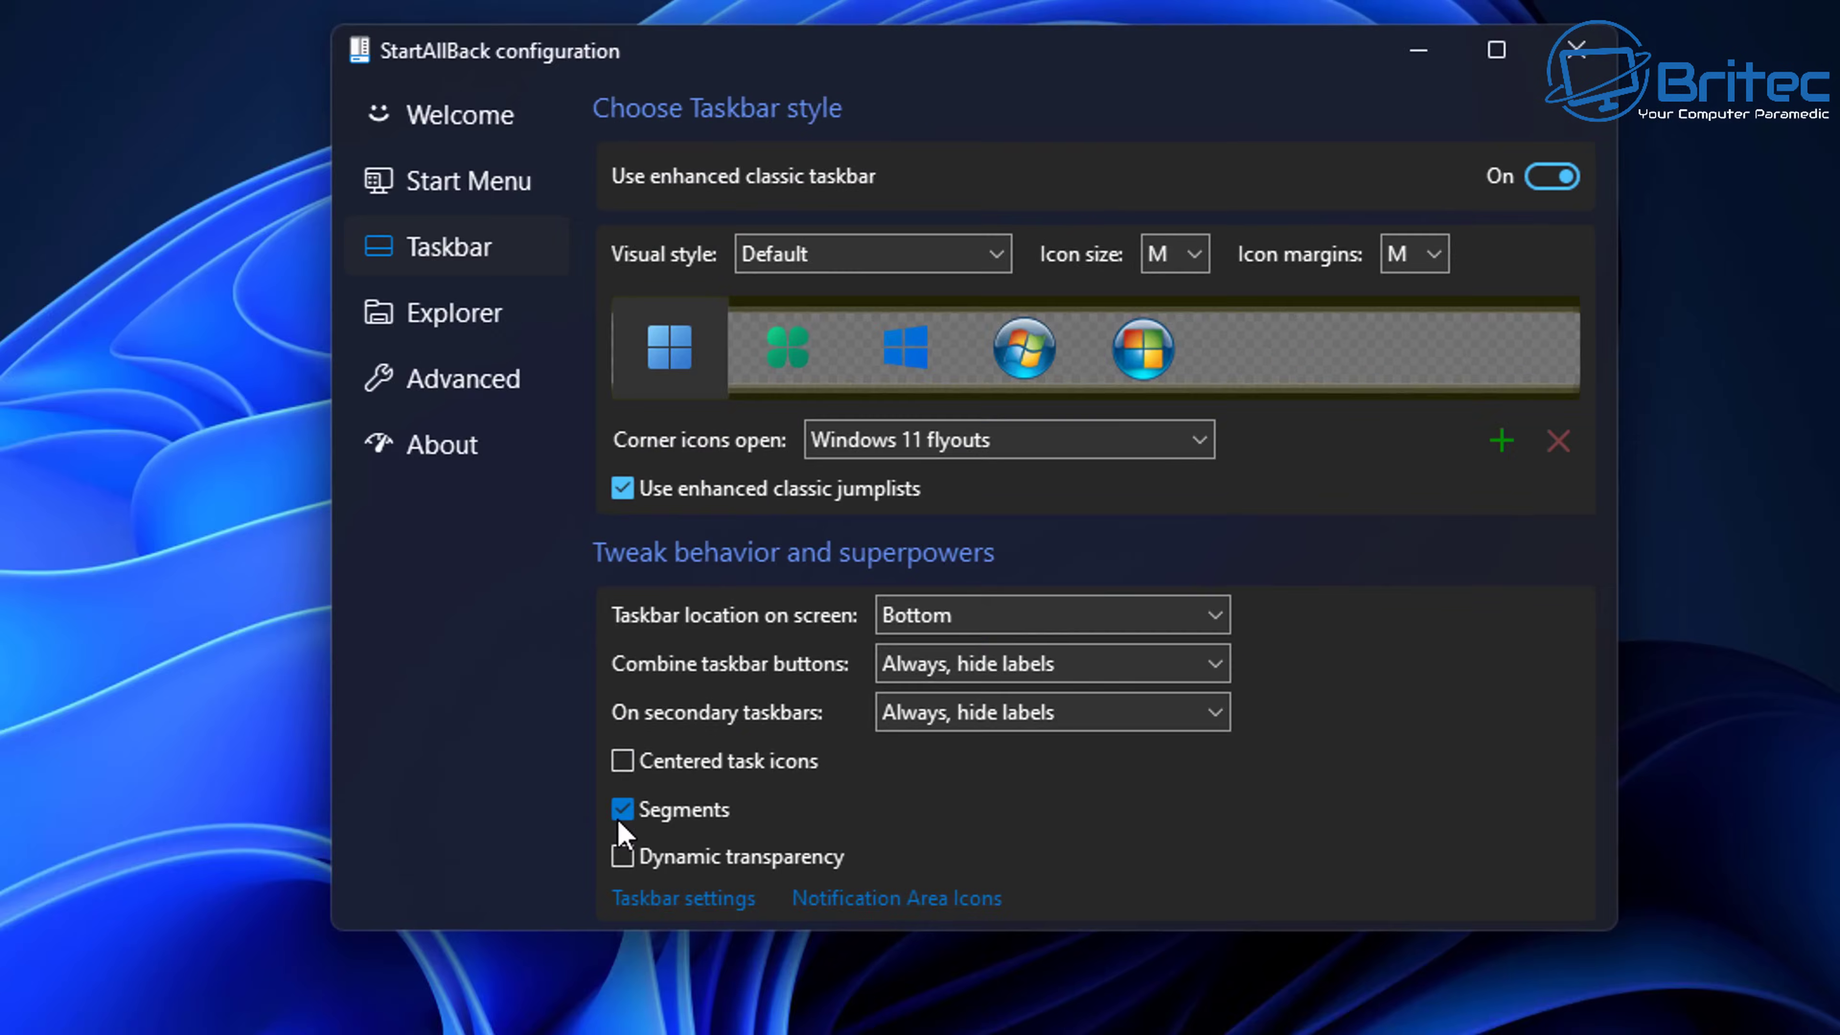
pyautogui.click(990, 569)
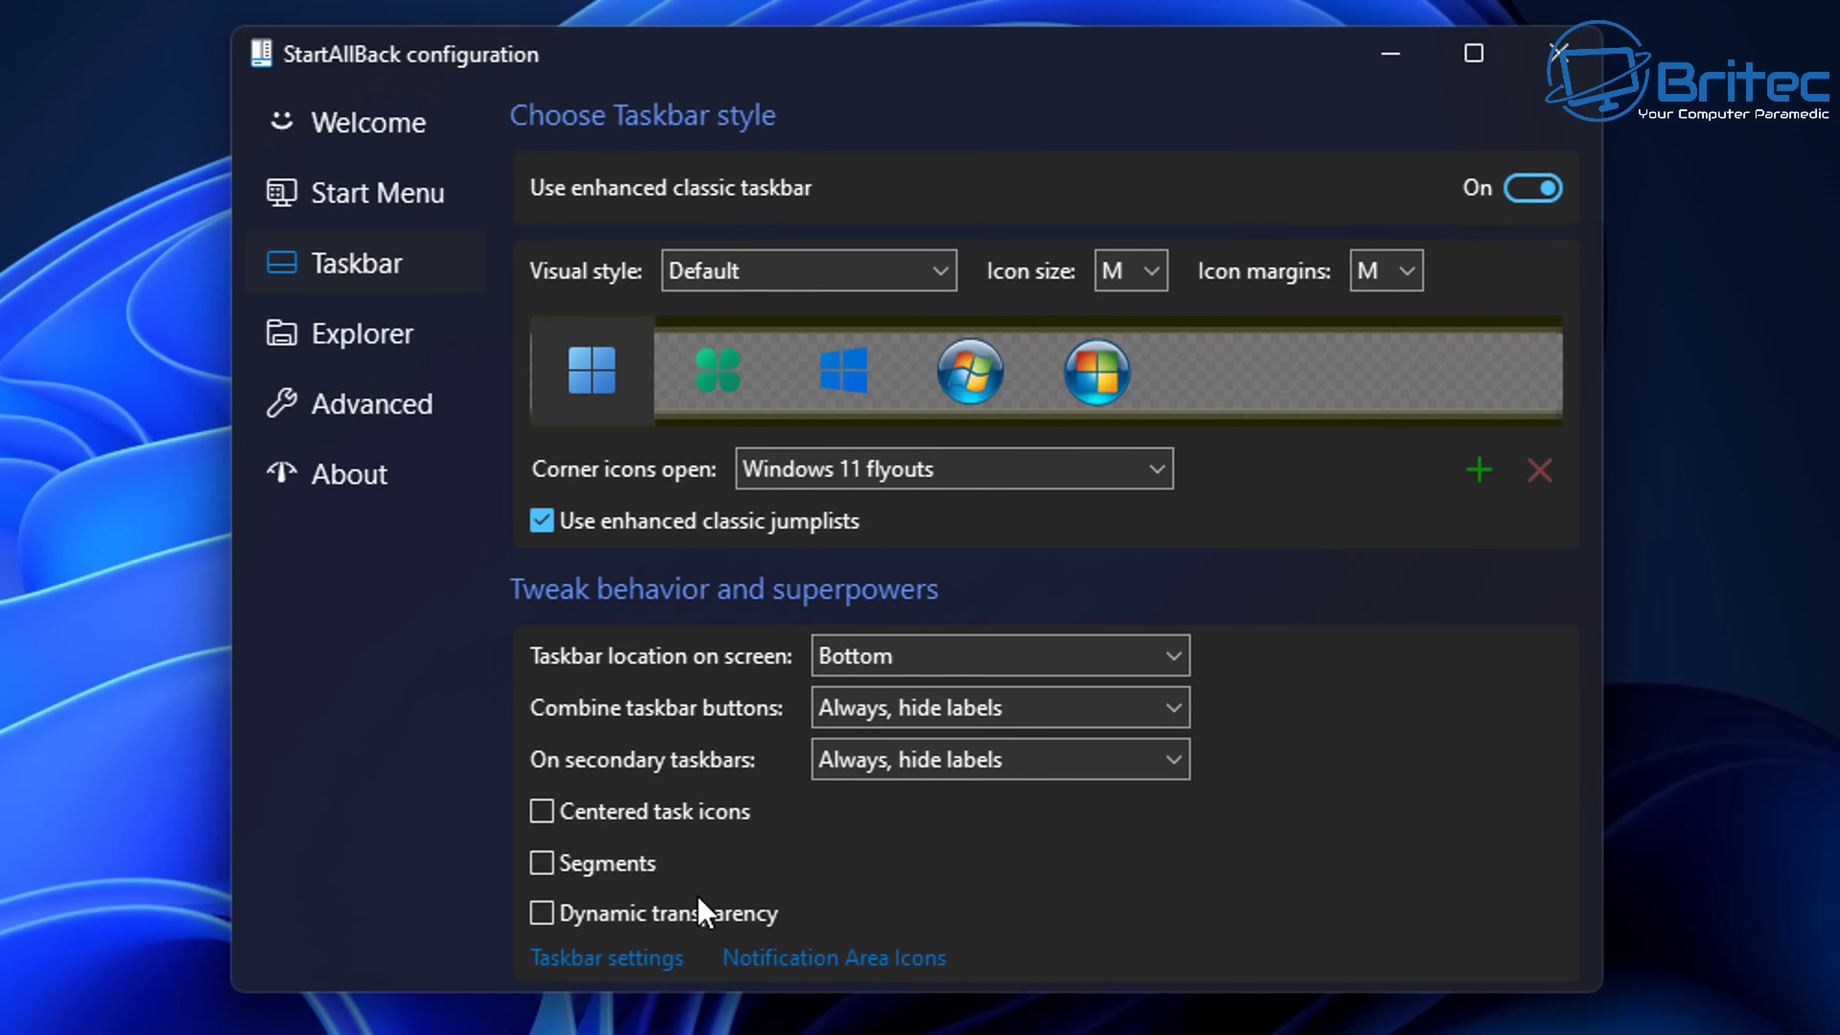
# Step: Toggle Dynamic transparency, then open the Explorer settings page
pyautogui.click(538, 917)
pyautogui.click(542, 915)
pyautogui.click(348, 334)
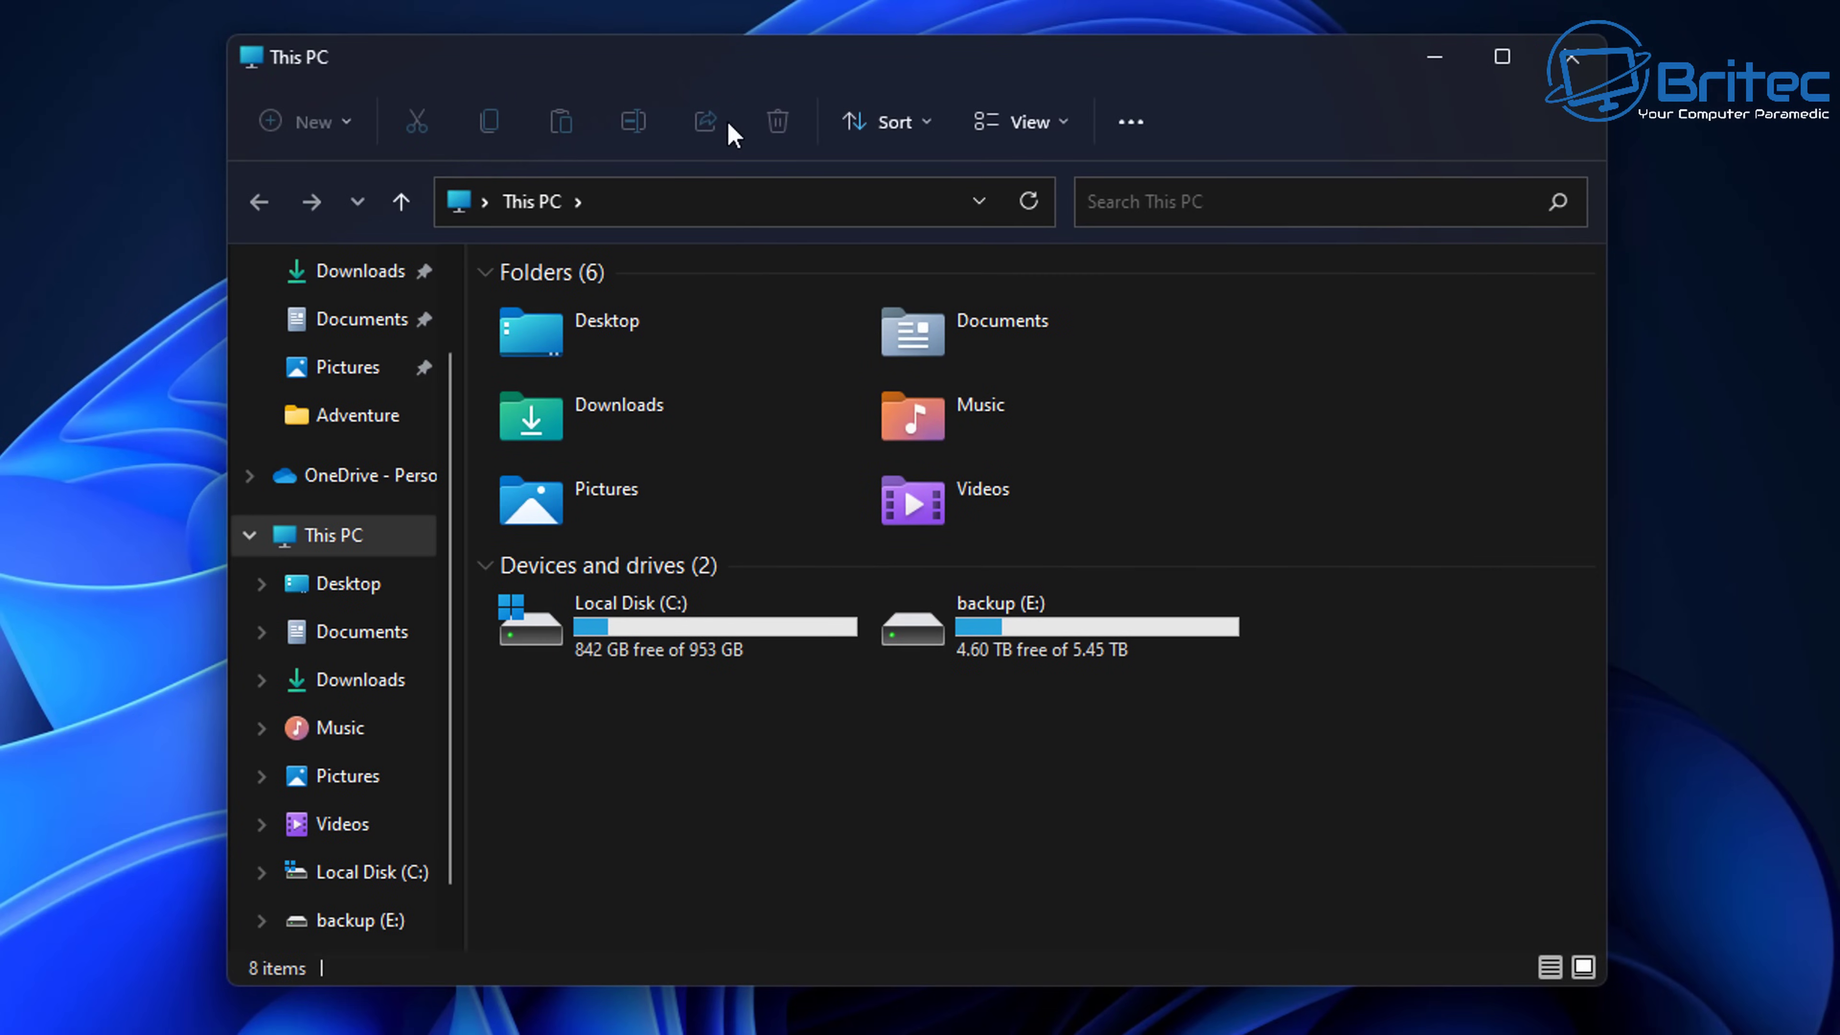
# Step: Switch Explorer to the Win10 Ribbon UI style and preview it in a new This PC window
pyautogui.click(1435, 57)
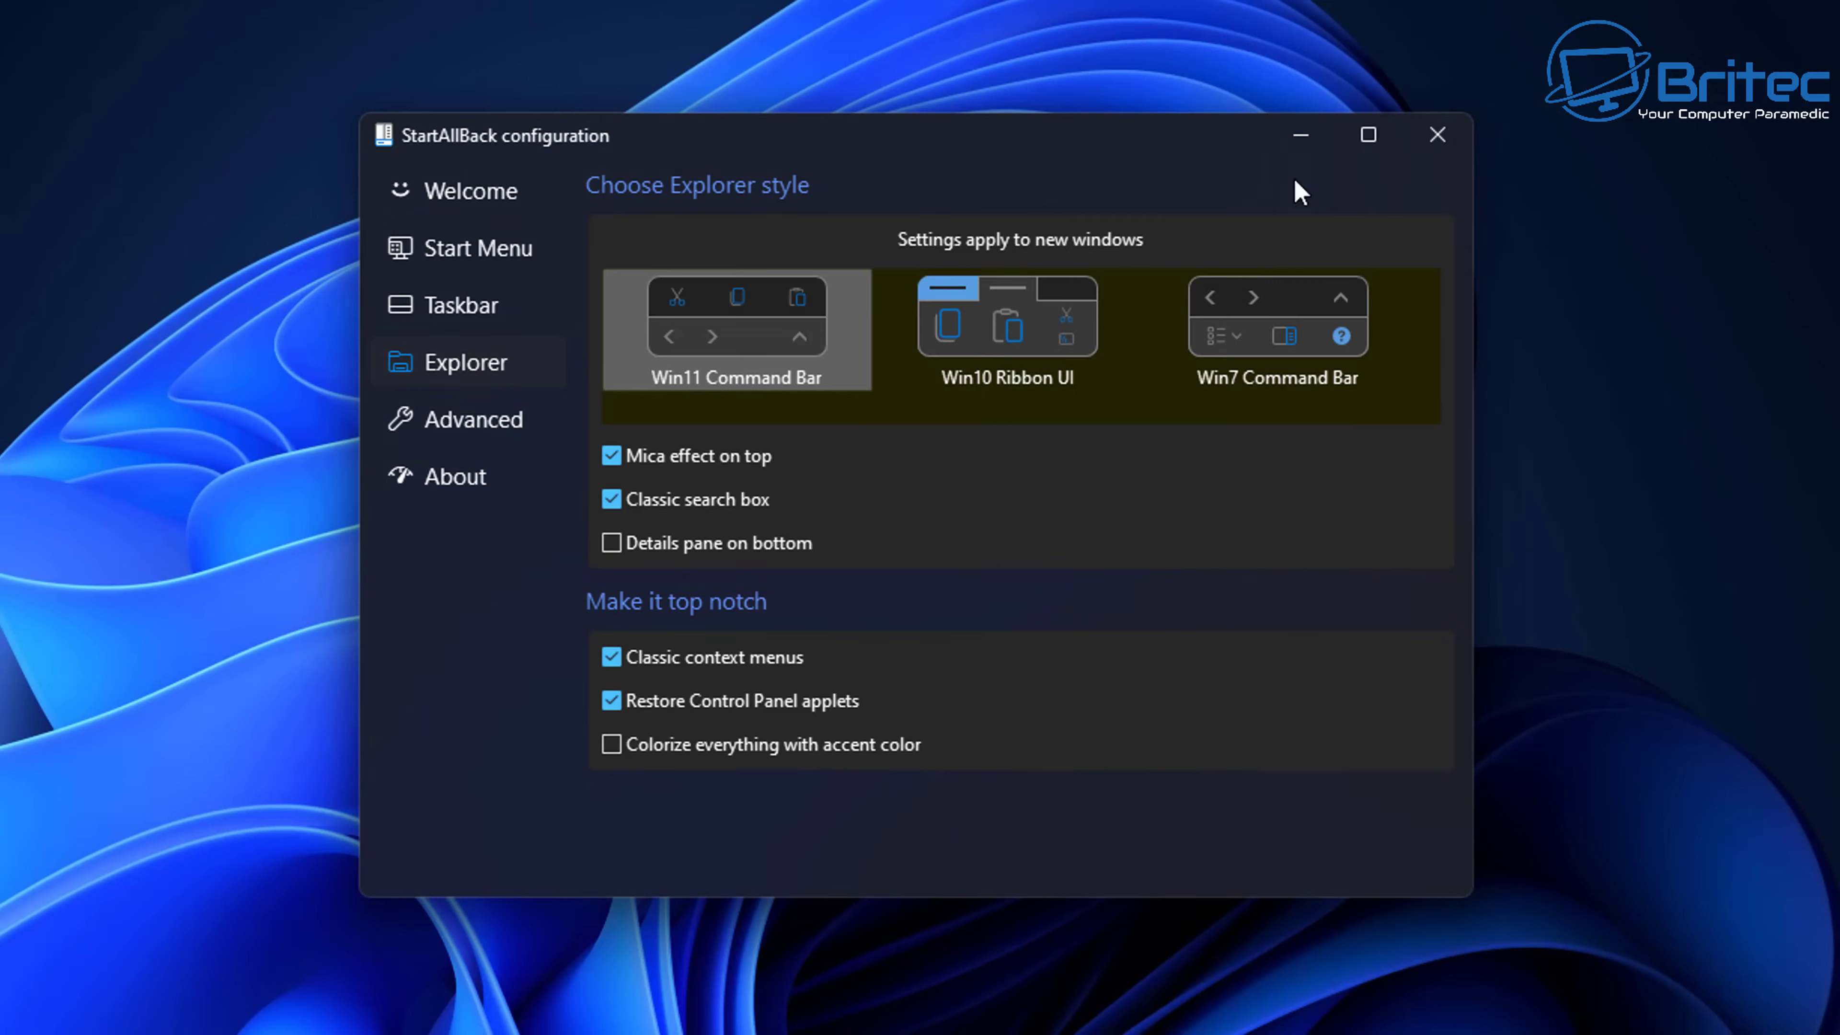
pyautogui.click(1028, 332)
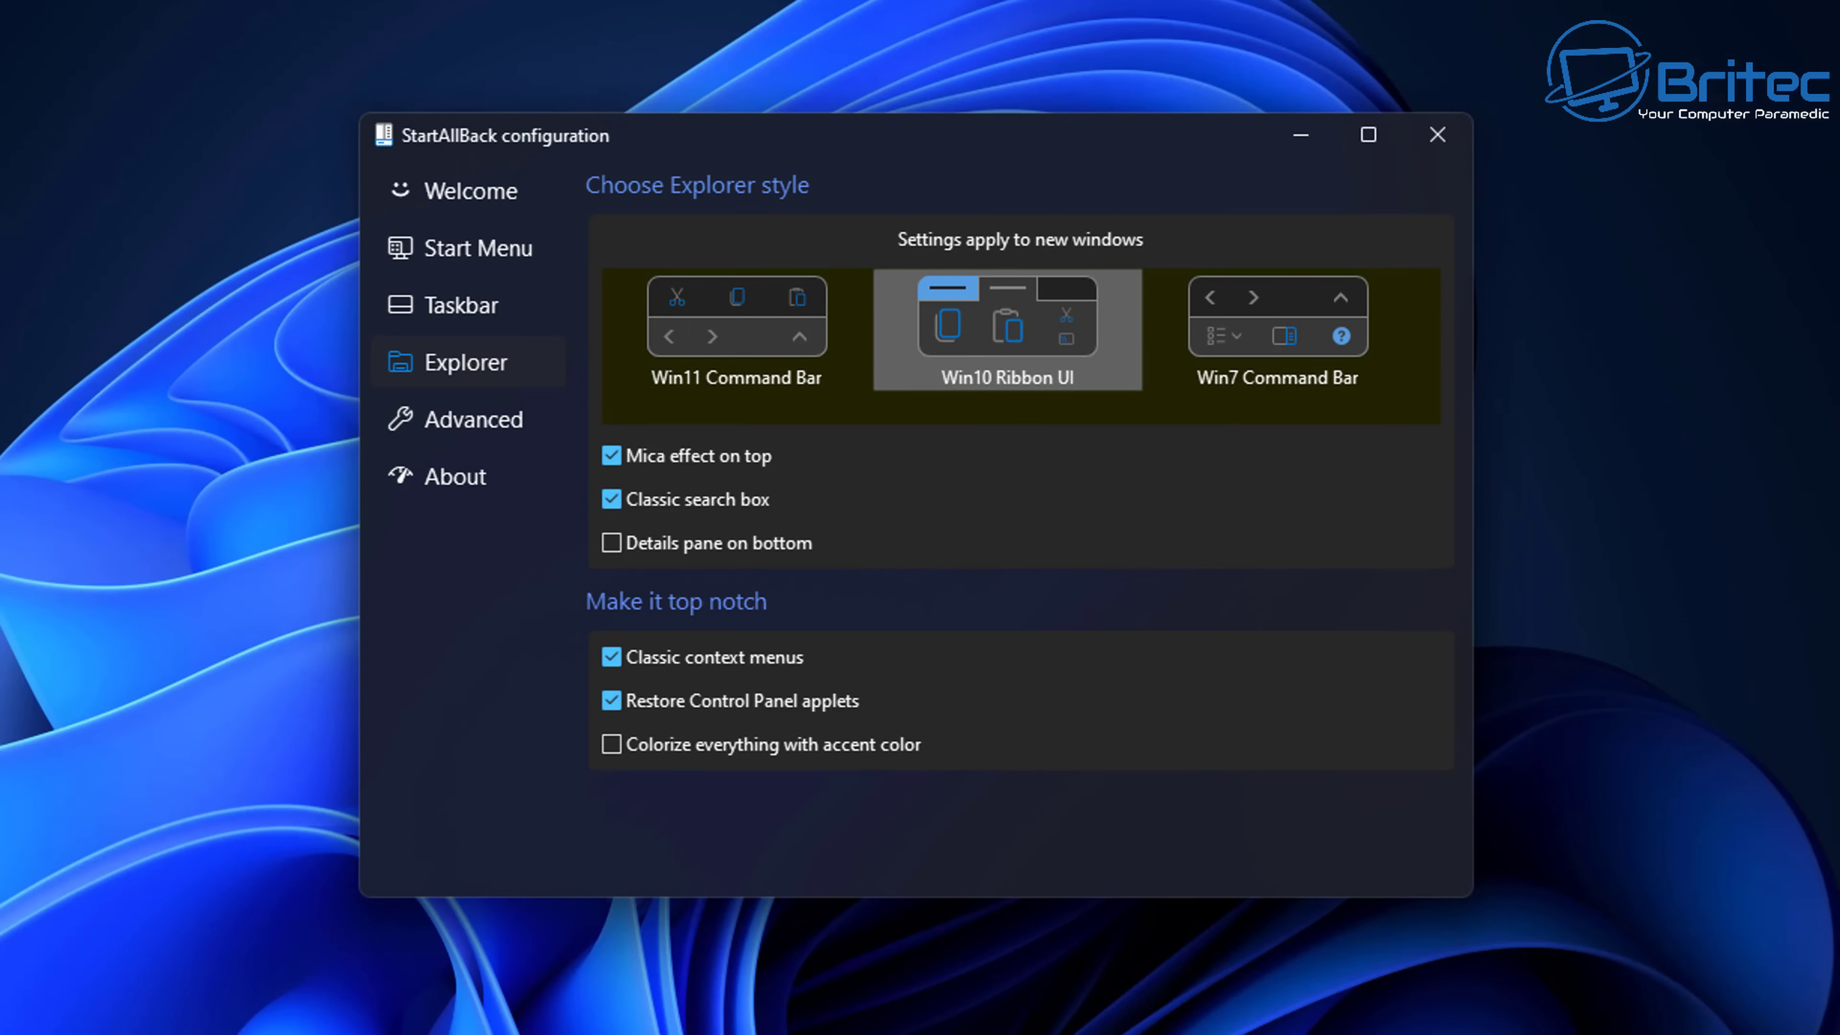
pyautogui.hotkey('alt', 'Tab')
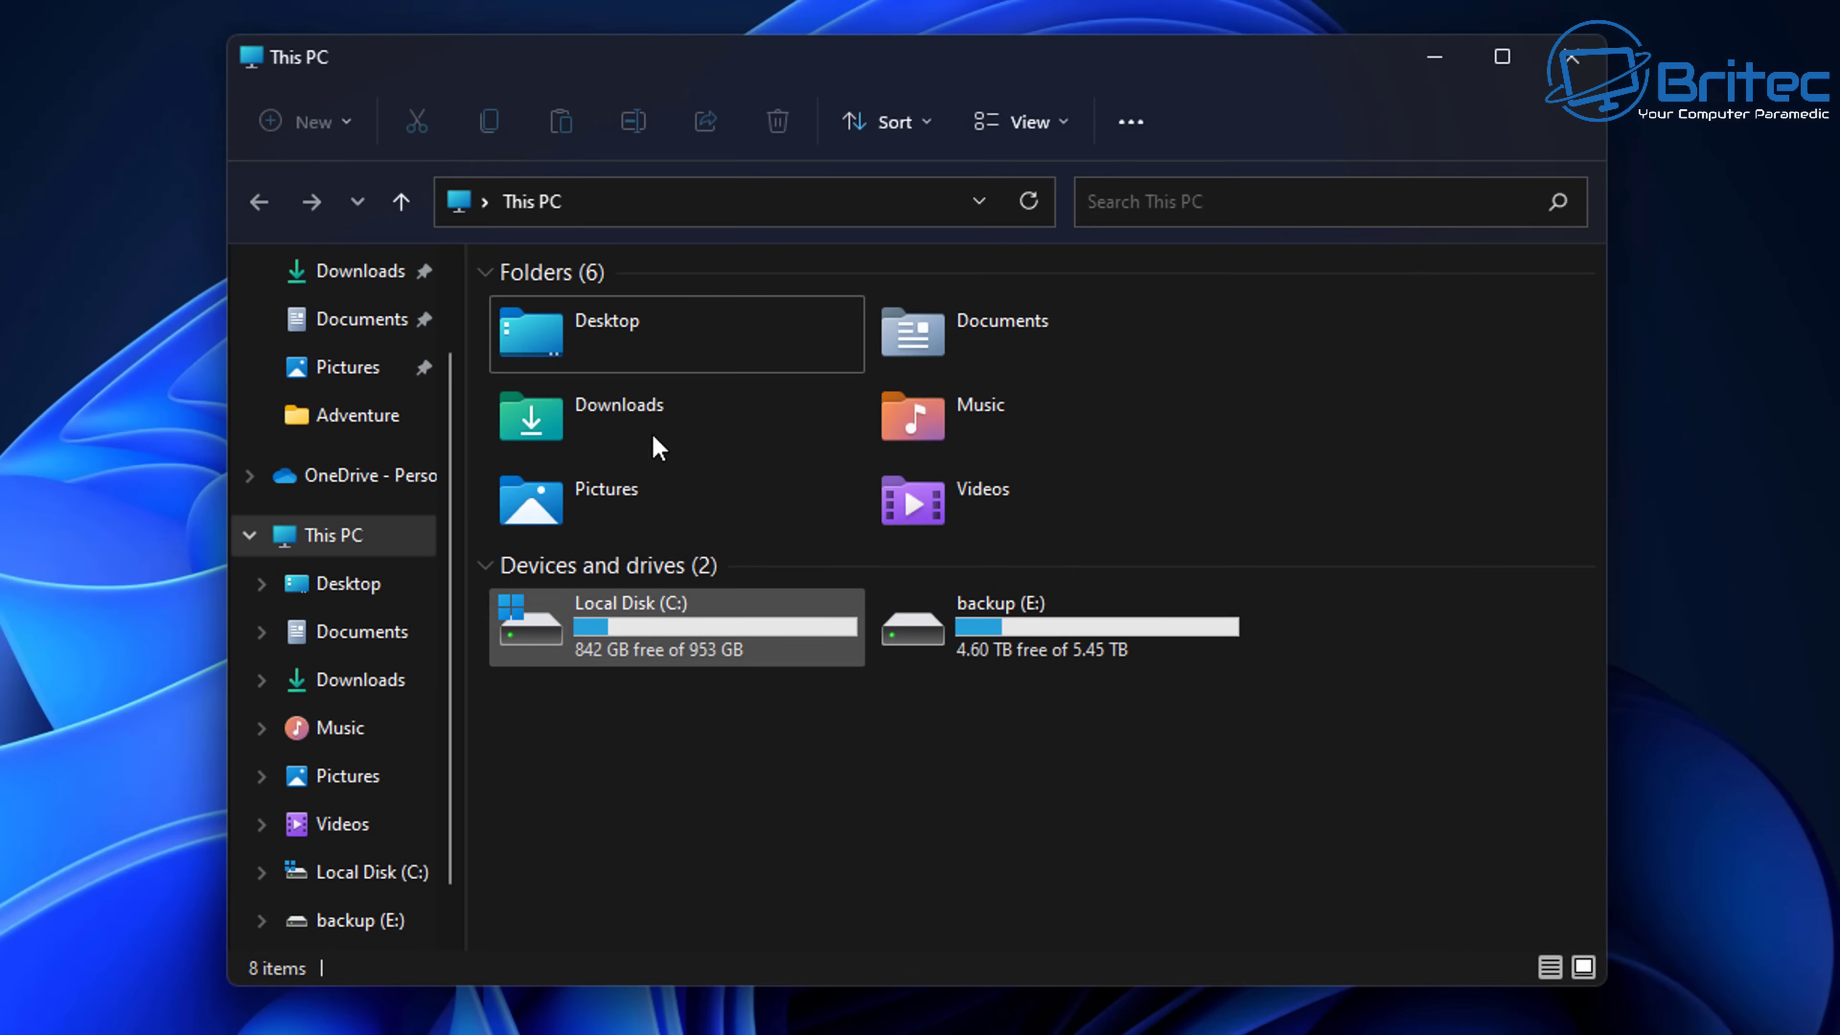
pyautogui.click(1571, 57)
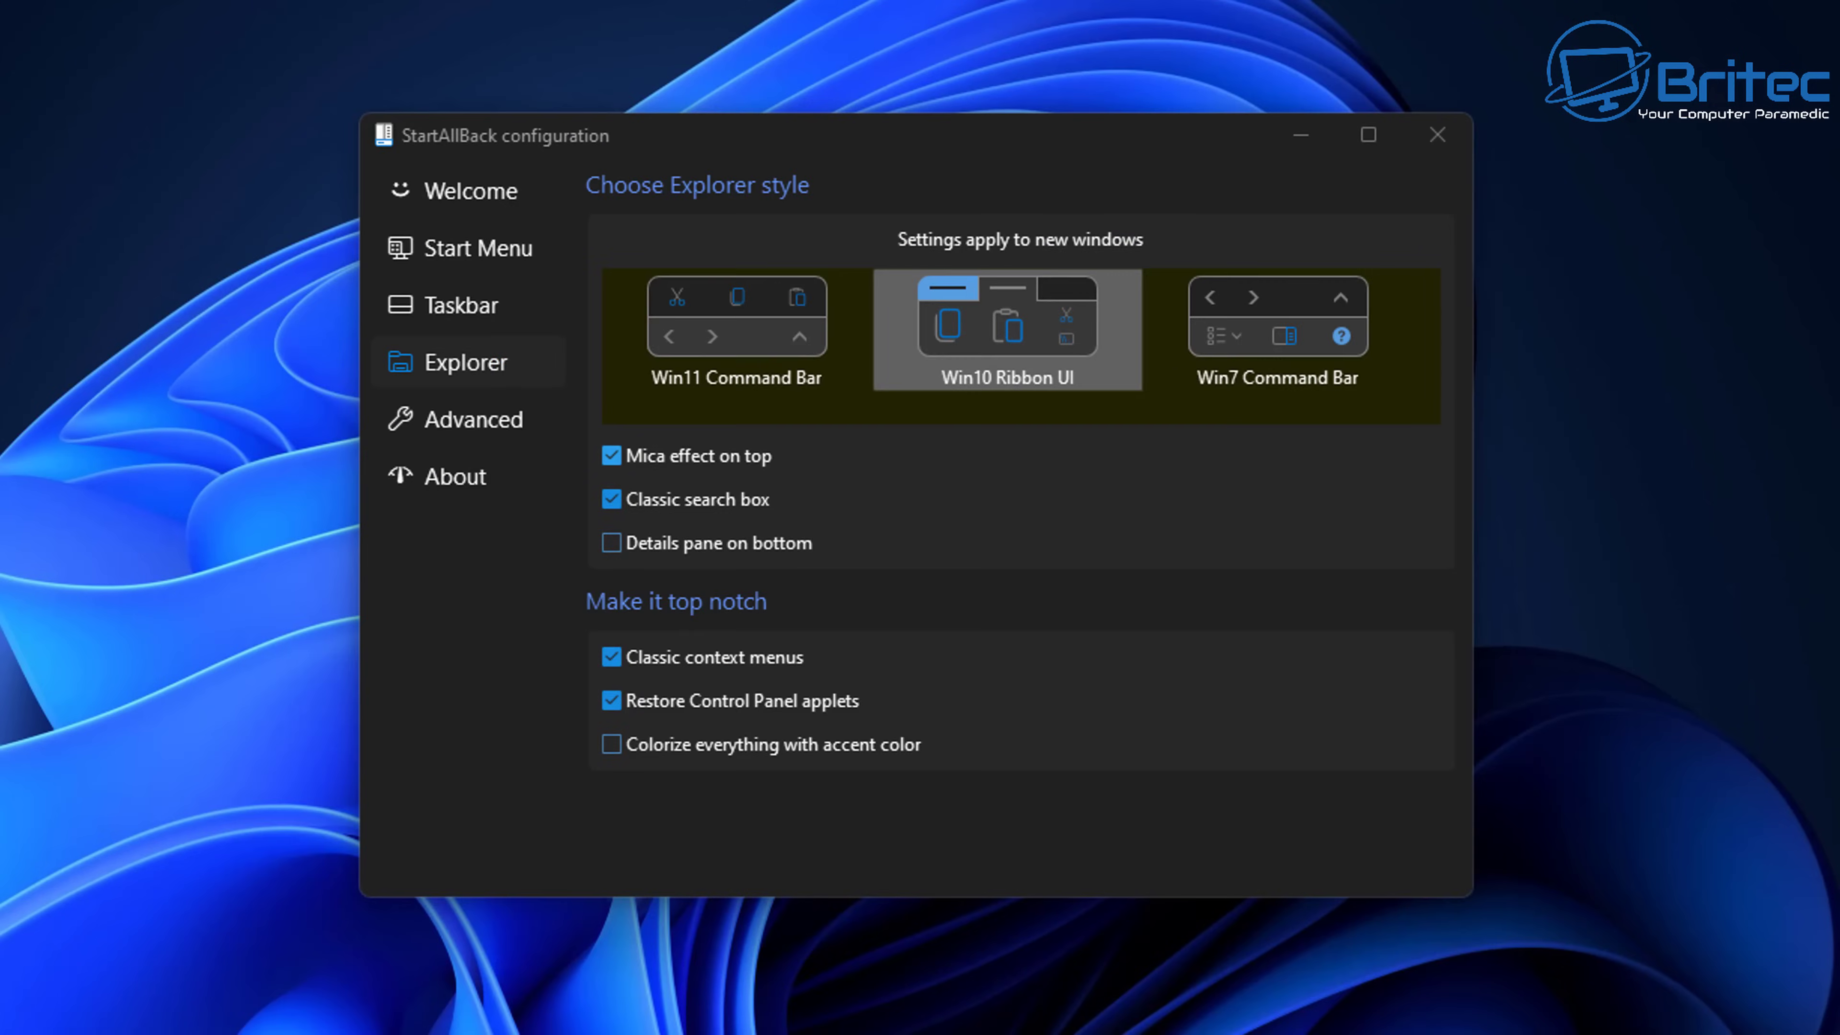
pyautogui.press('super+e')
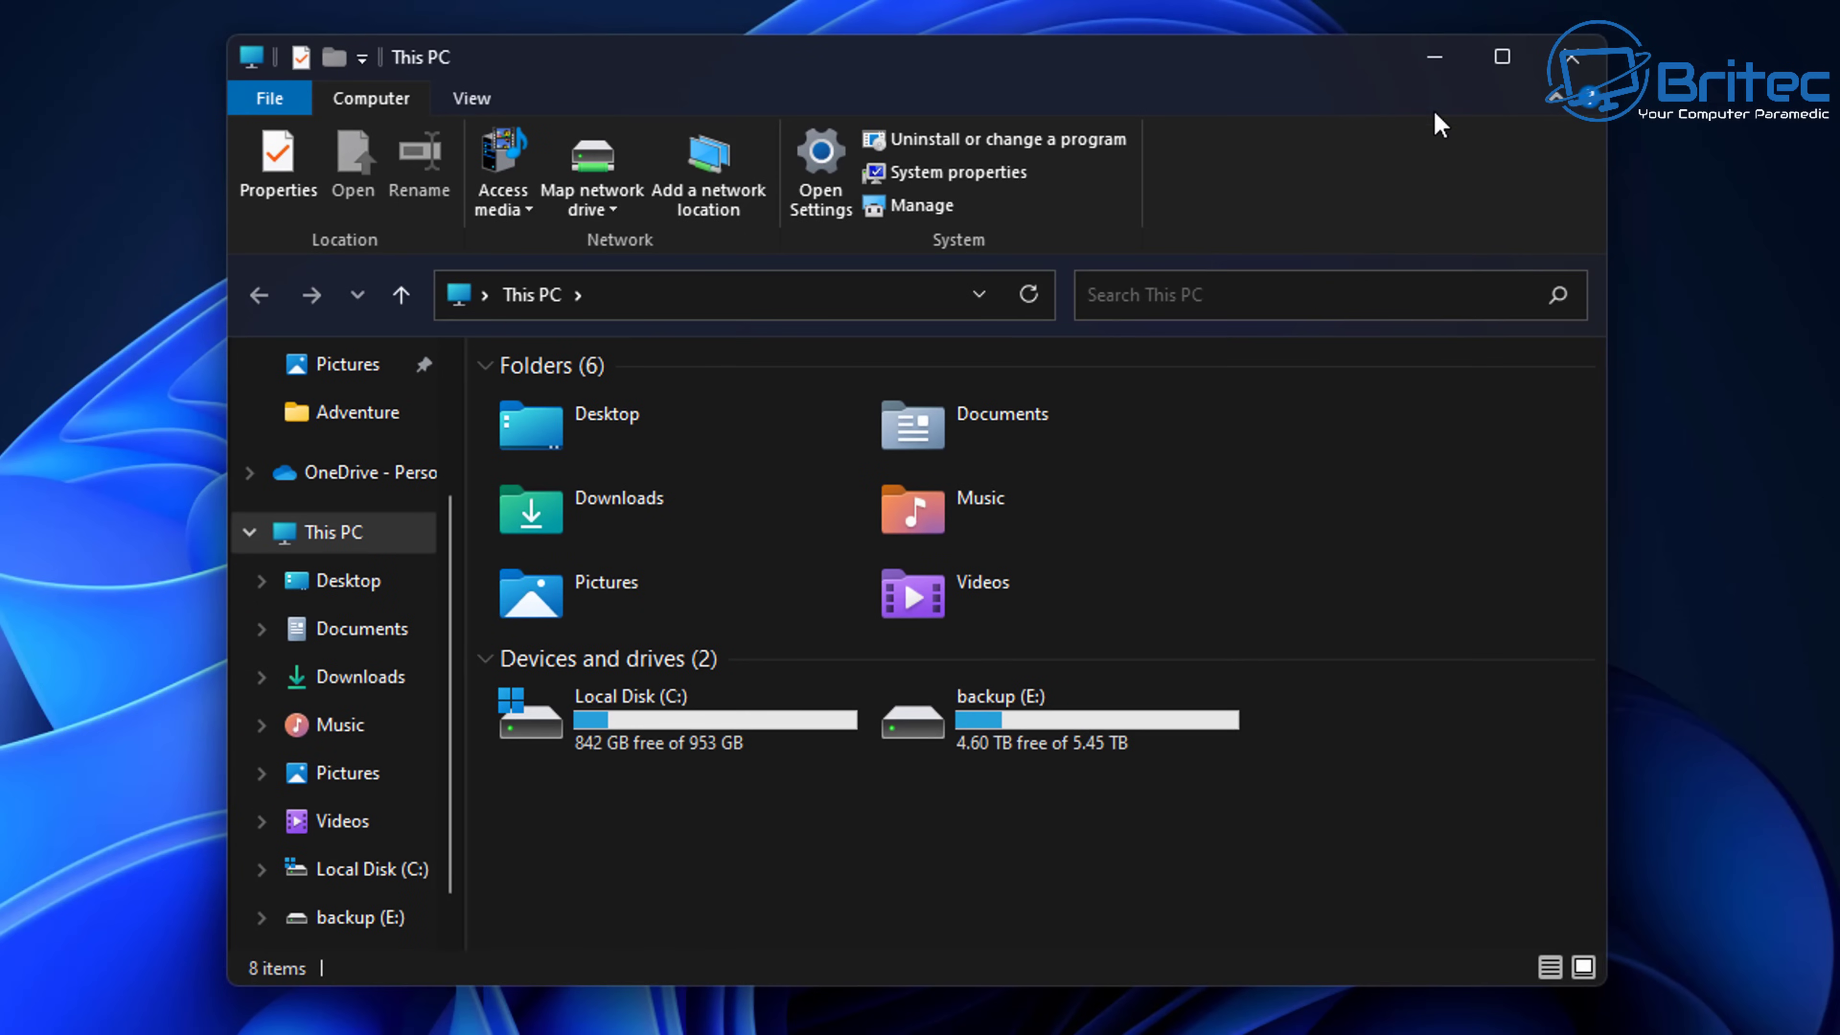
pyautogui.click(1576, 58)
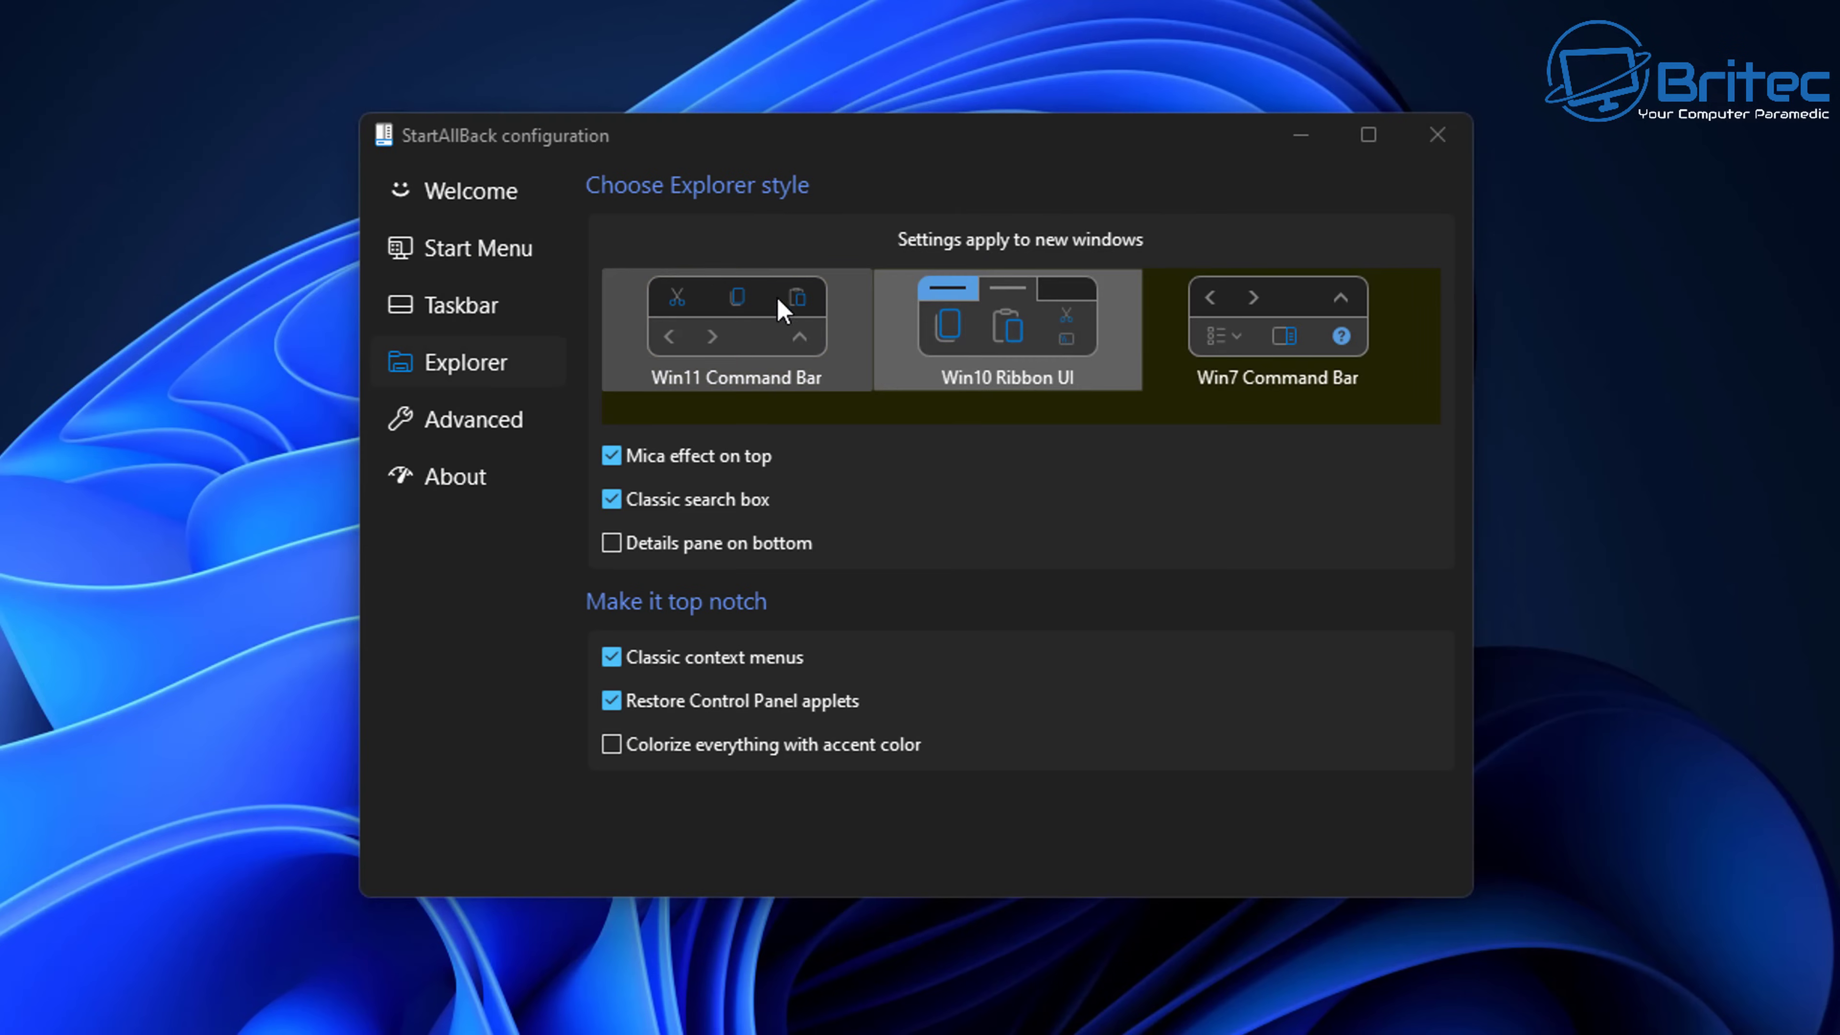
# Step: Preview the Win7 Command Bar style in Explorer, then settle on Win11 Command Bar
pyautogui.click(742, 317)
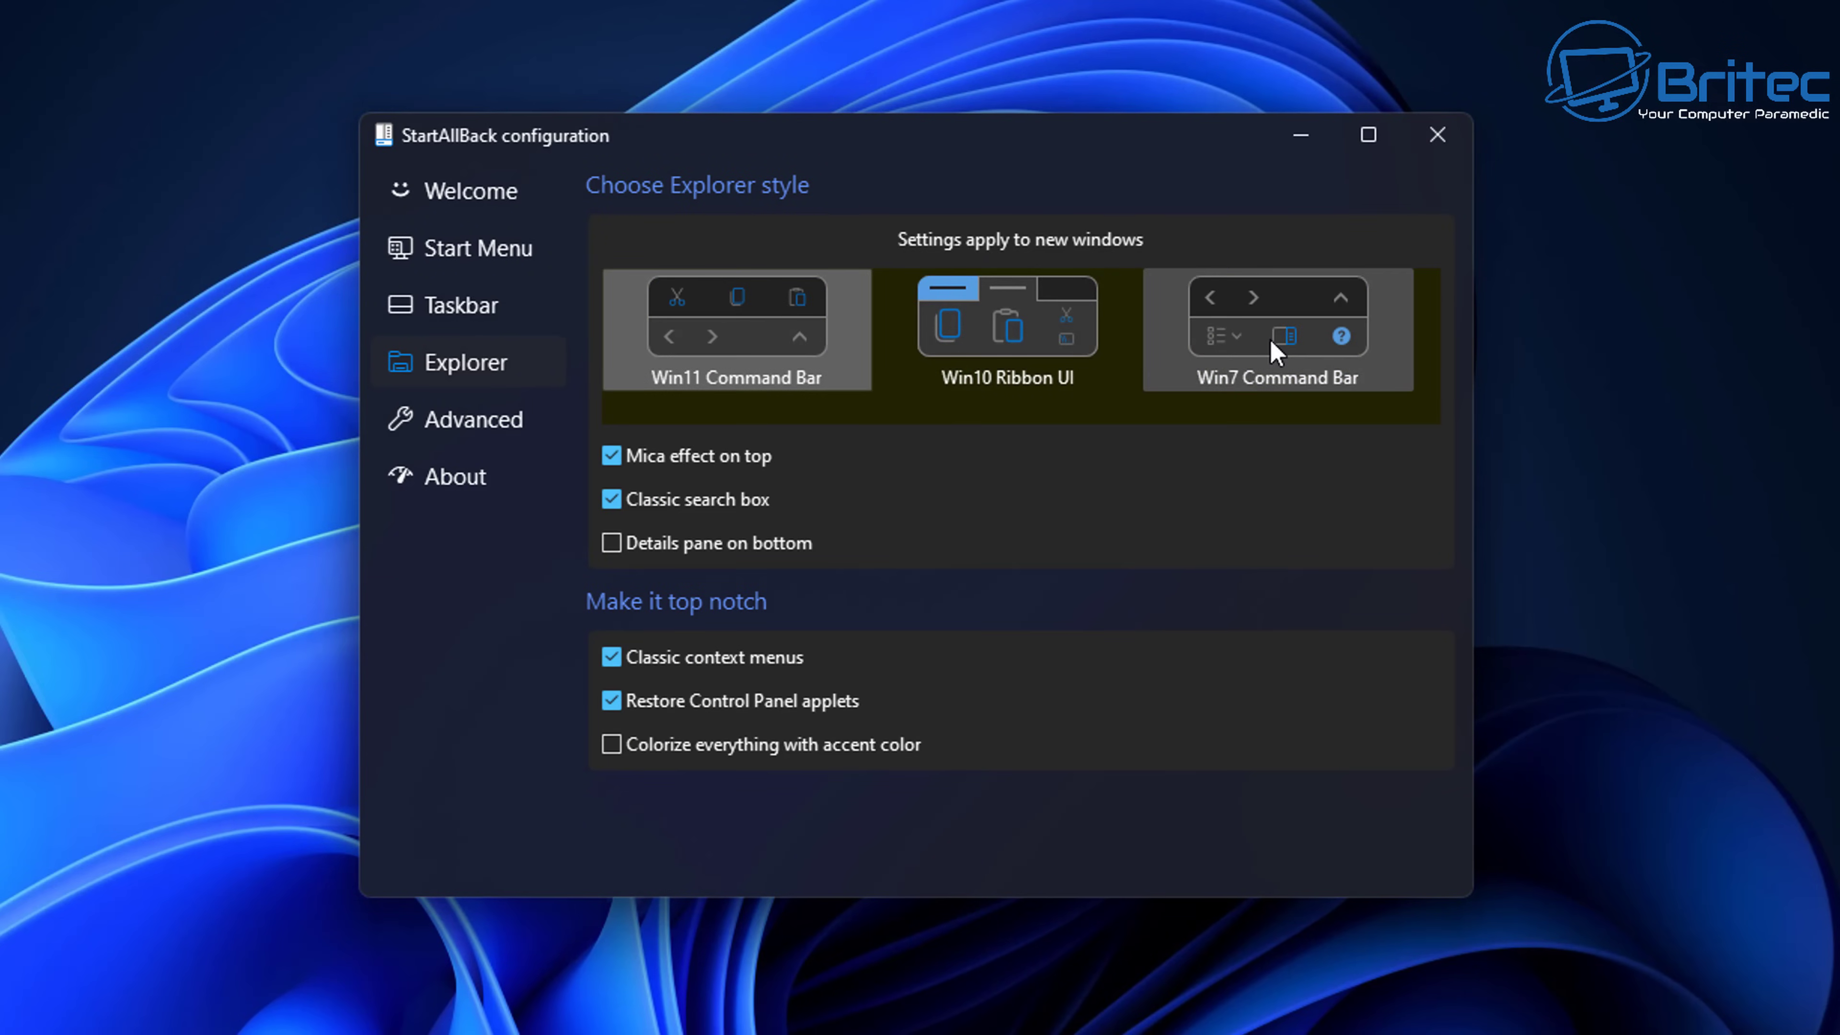
pyautogui.click(1298, 352)
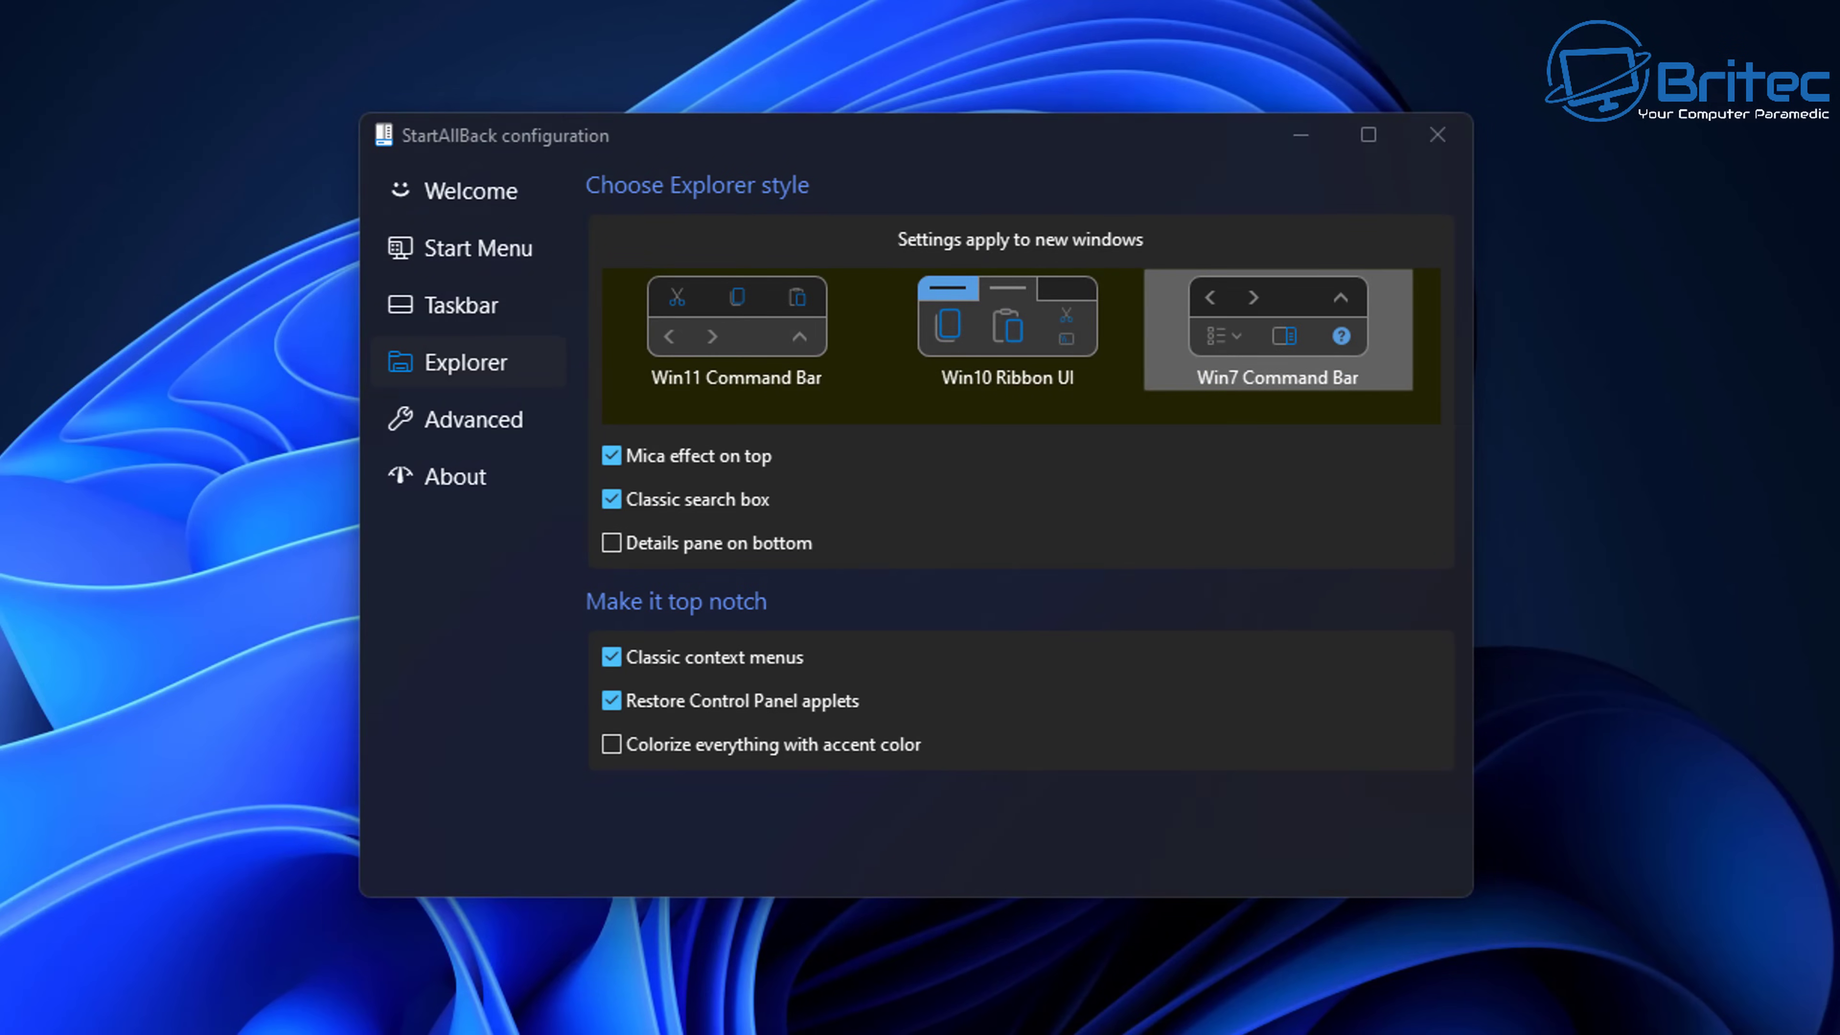
pyautogui.press('super+e')
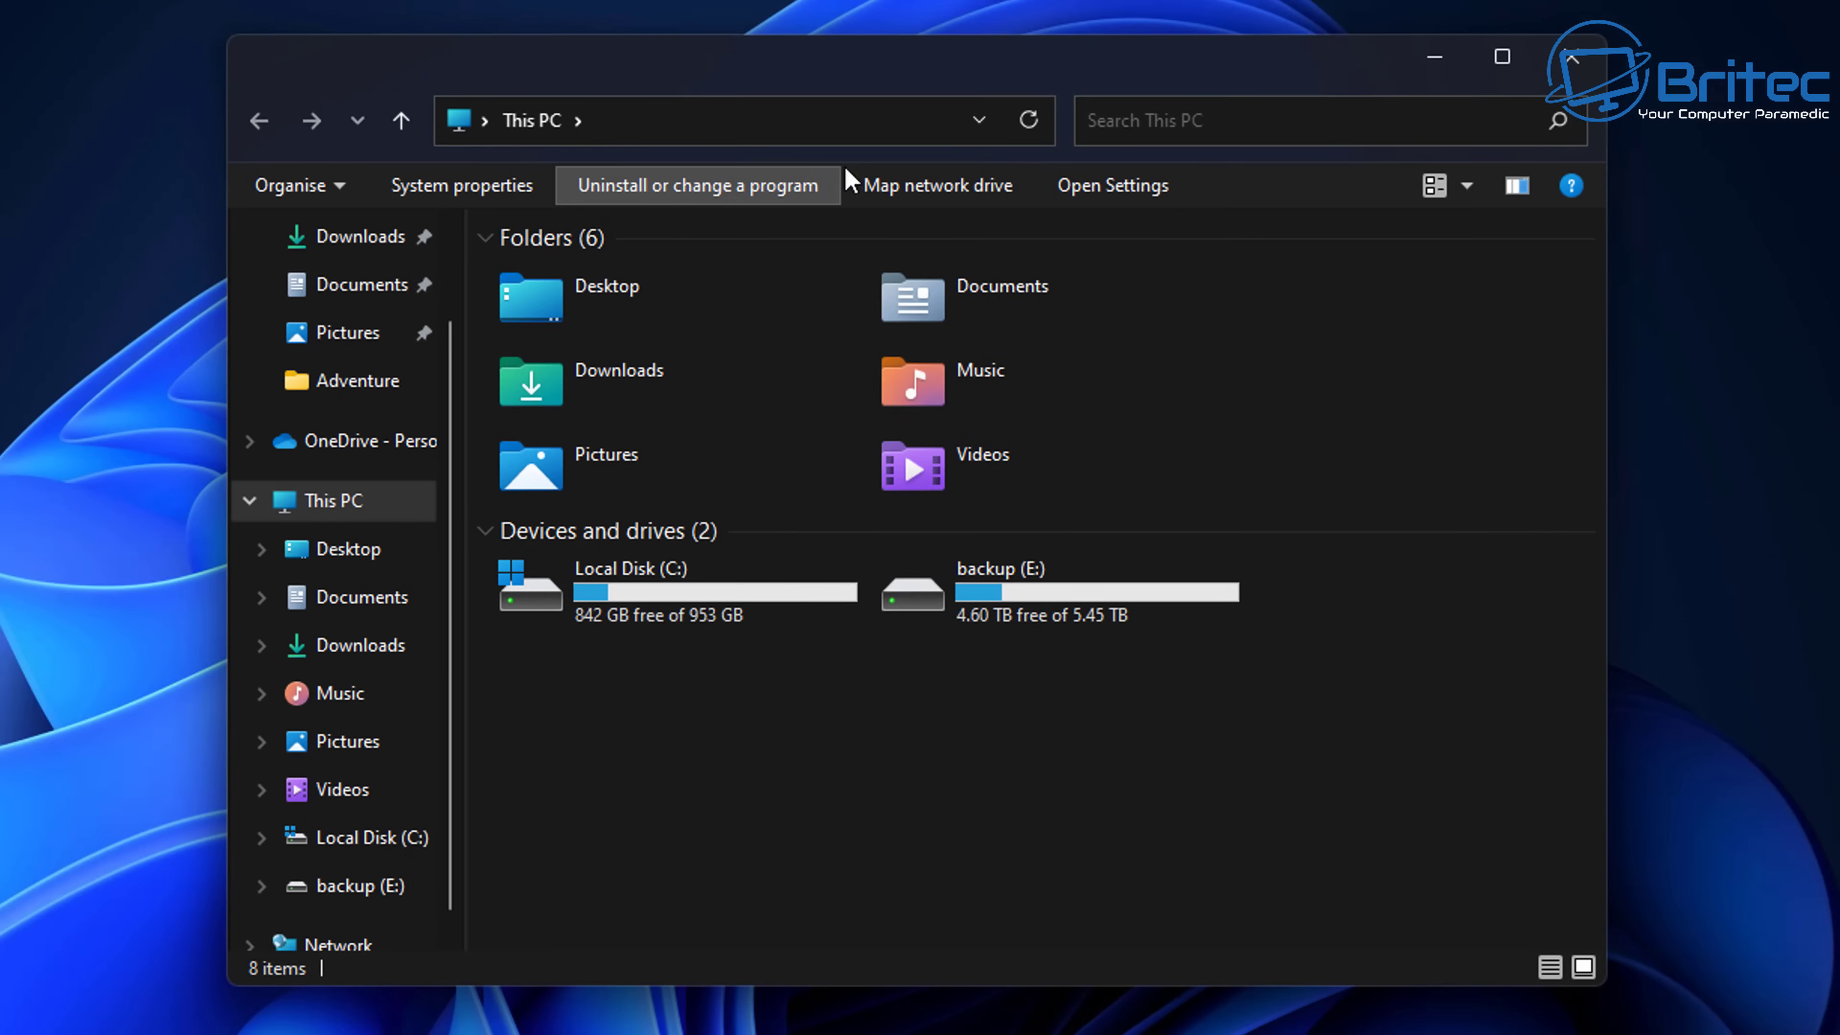
pyautogui.click(1571, 56)
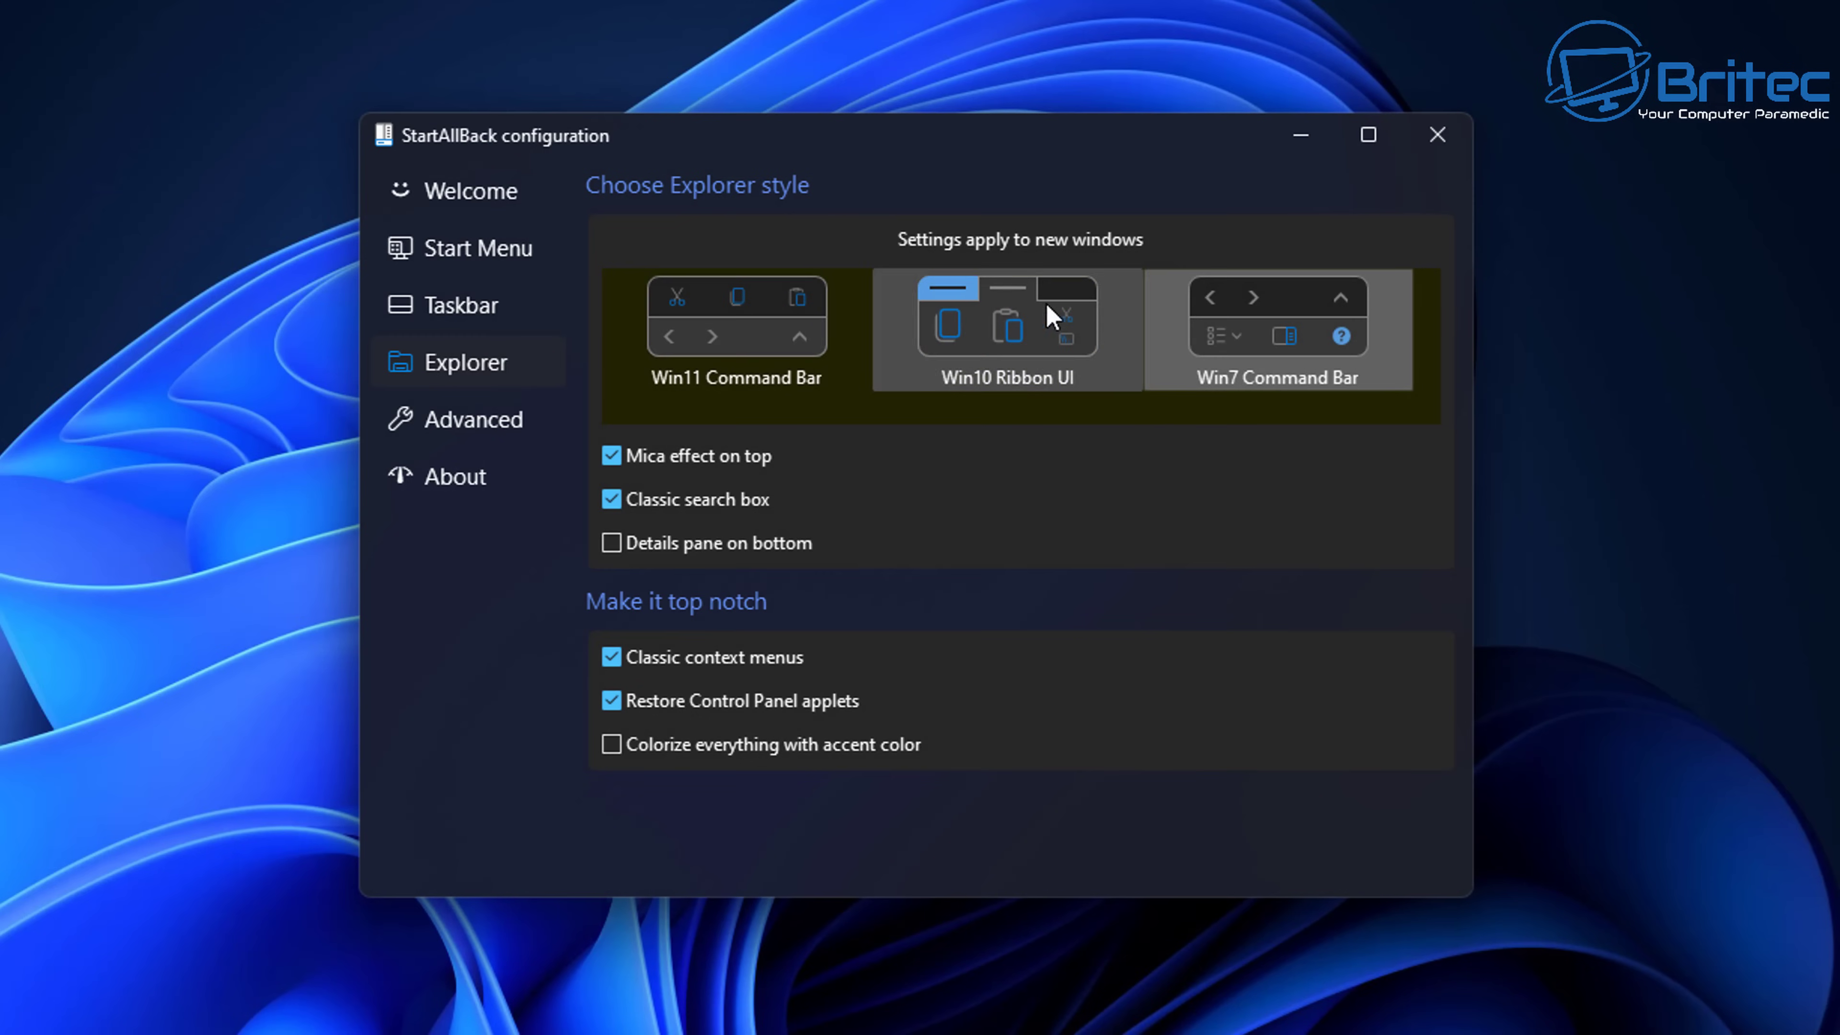
pyautogui.click(757, 342)
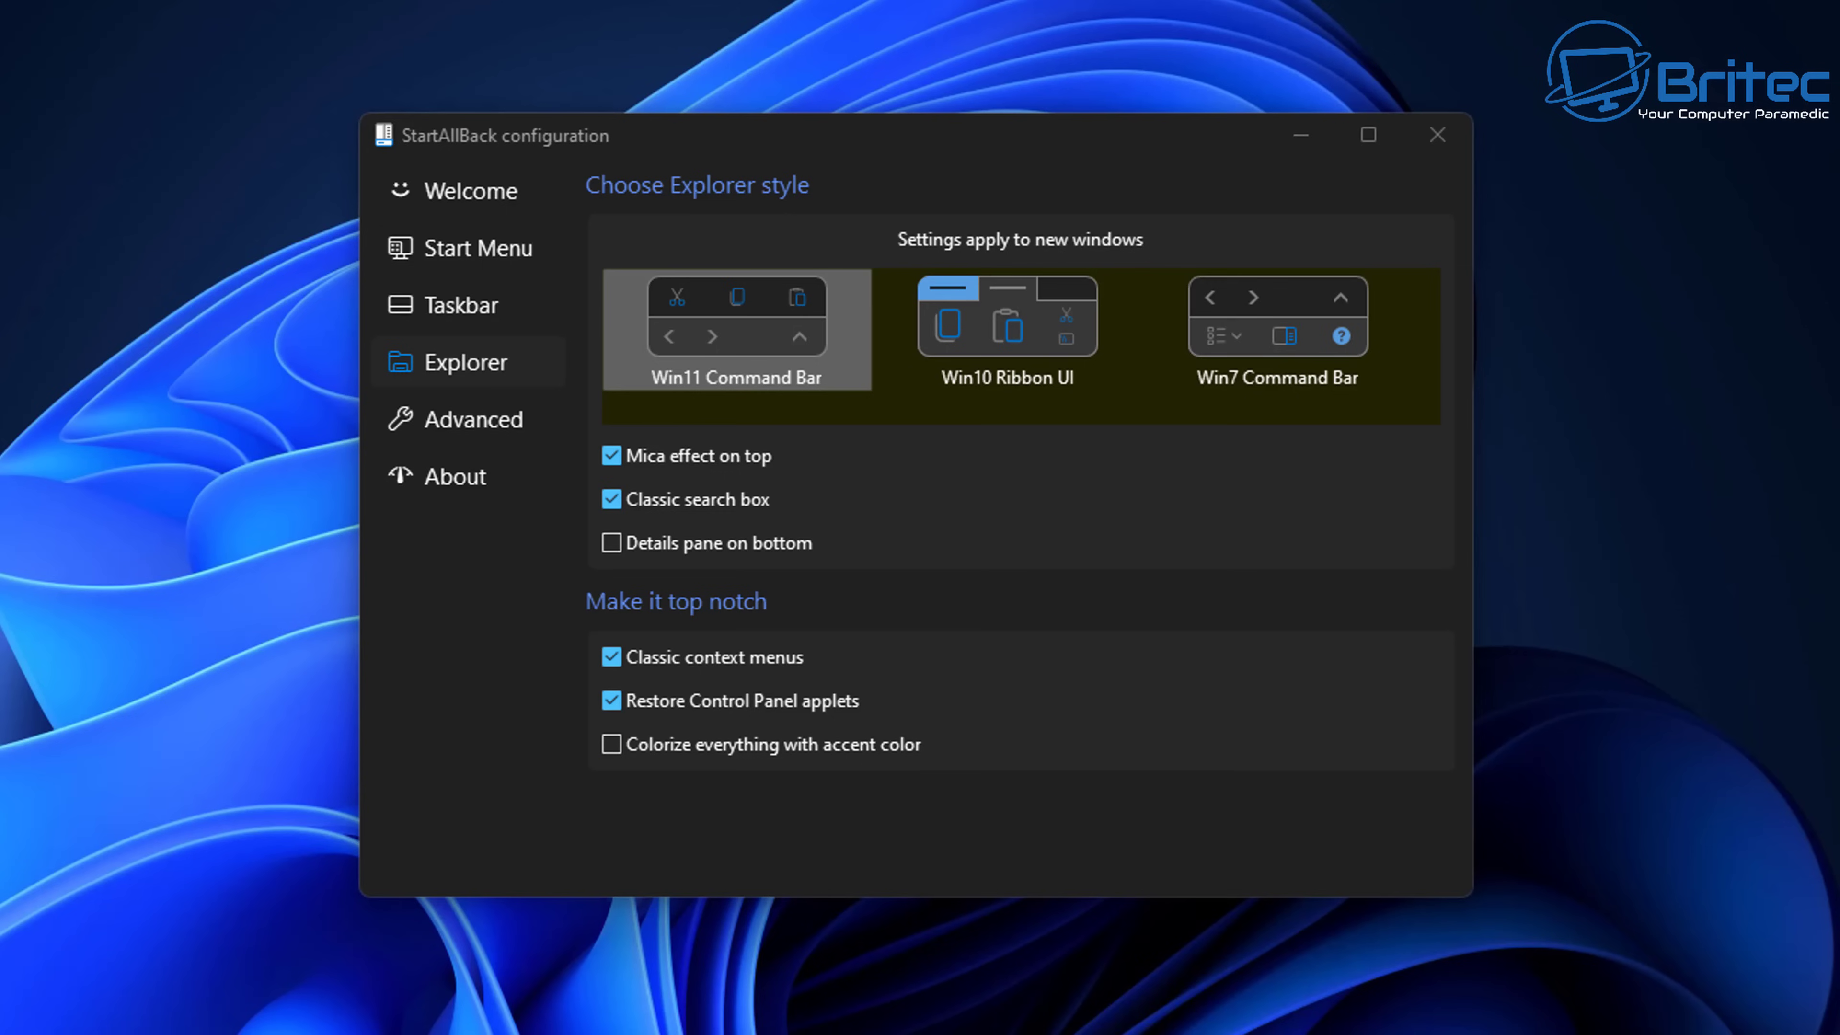
# Step: Preview 'Colorize everything with accent color' on the desktop context menu, switch it off, then go to Advanced
pyautogui.click(610, 744)
pyautogui.rightClick(212, 497)
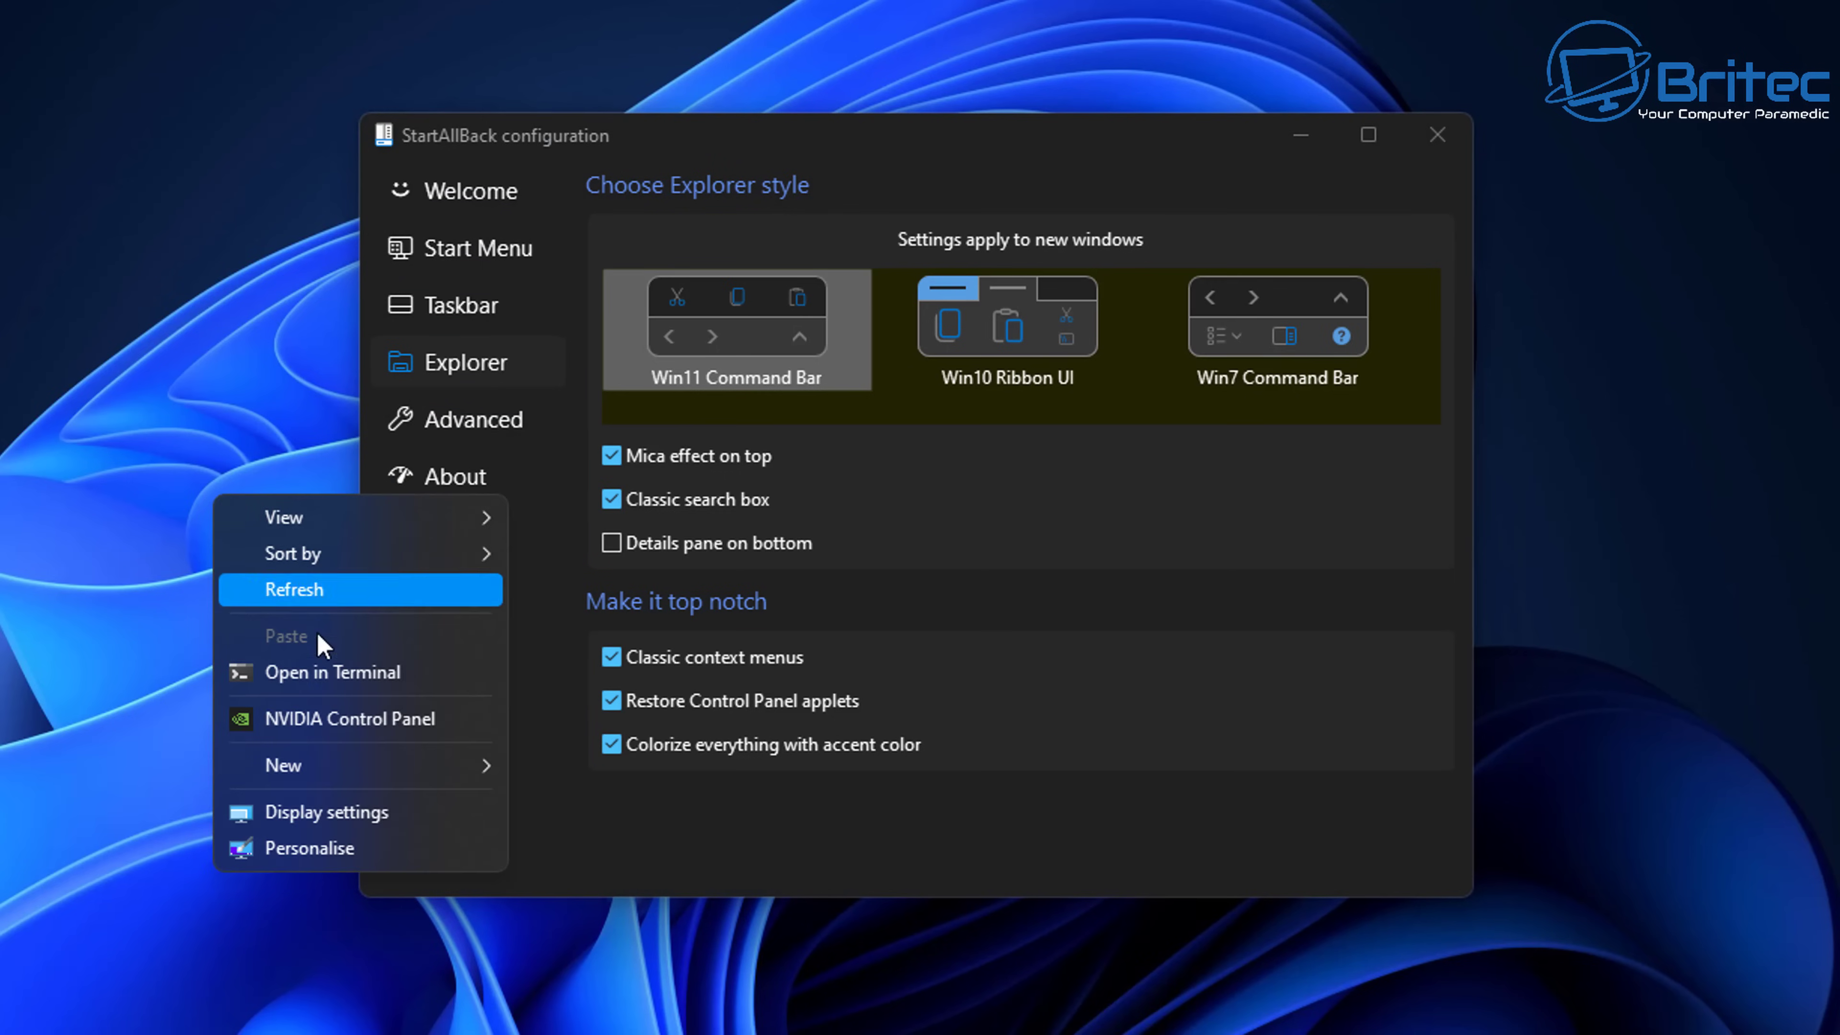
pyautogui.click(835, 807)
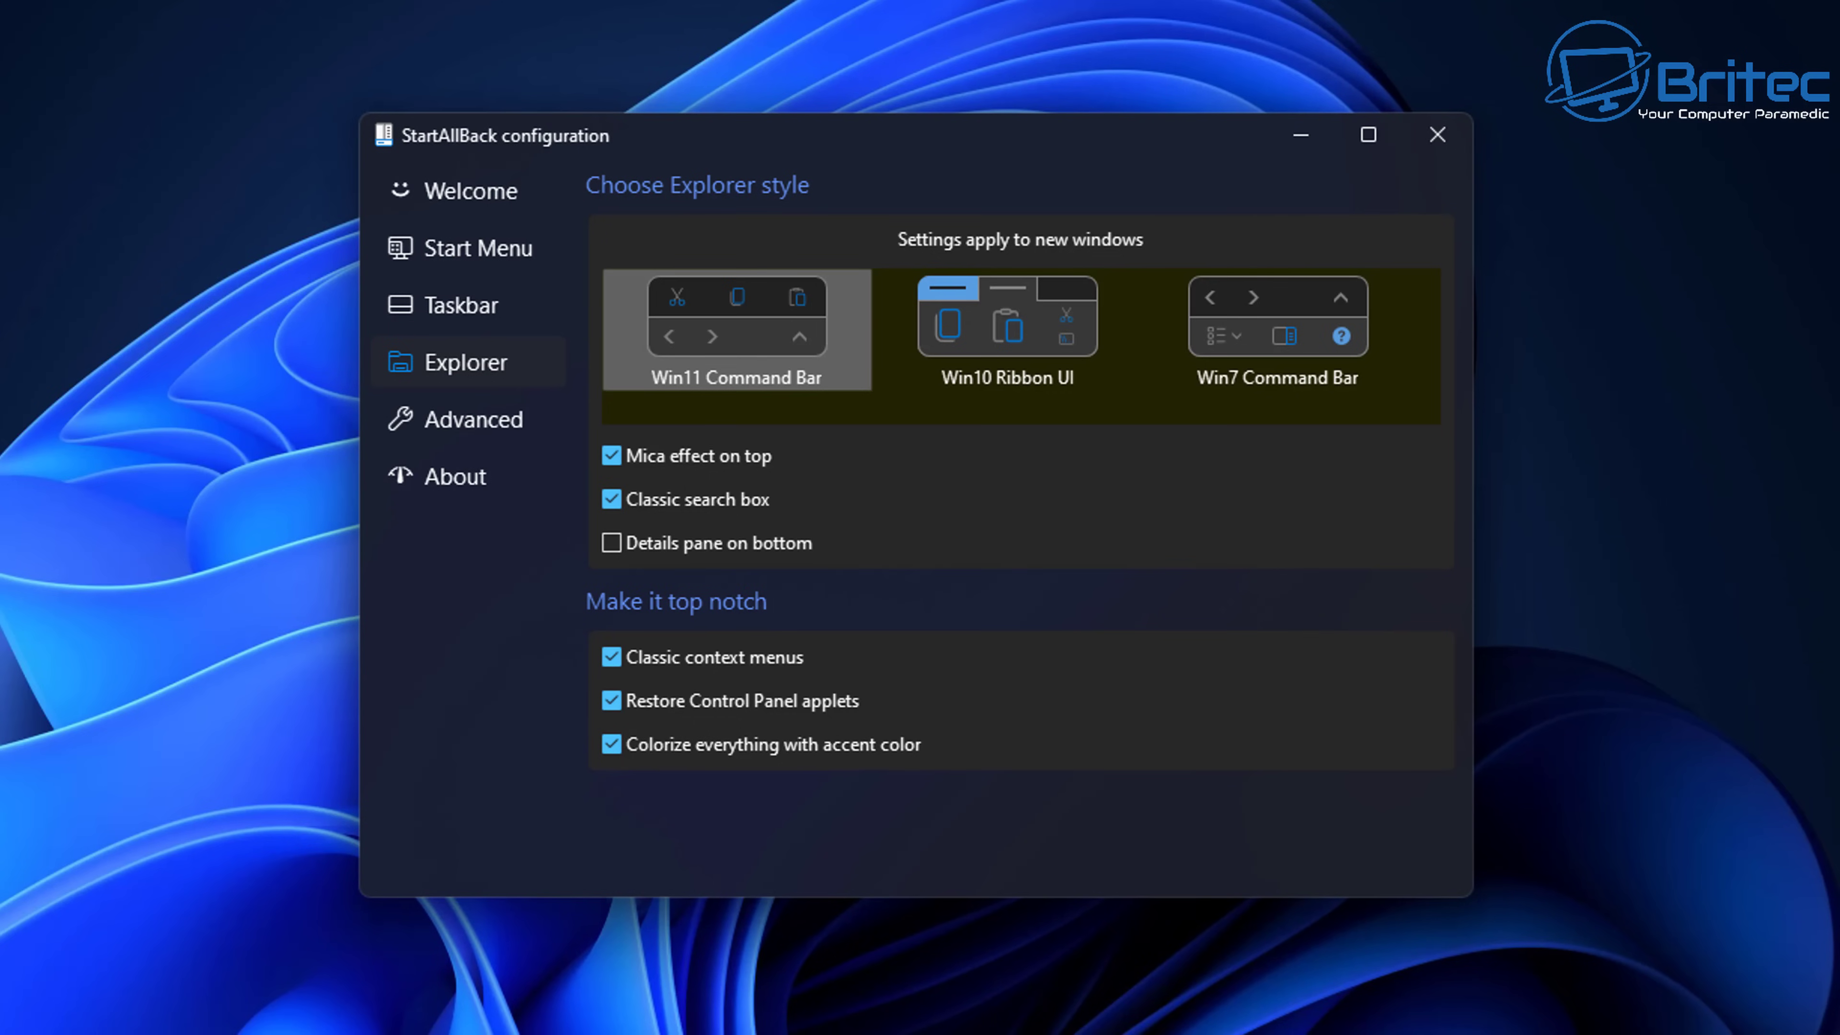
pyautogui.rightClick(201, 640)
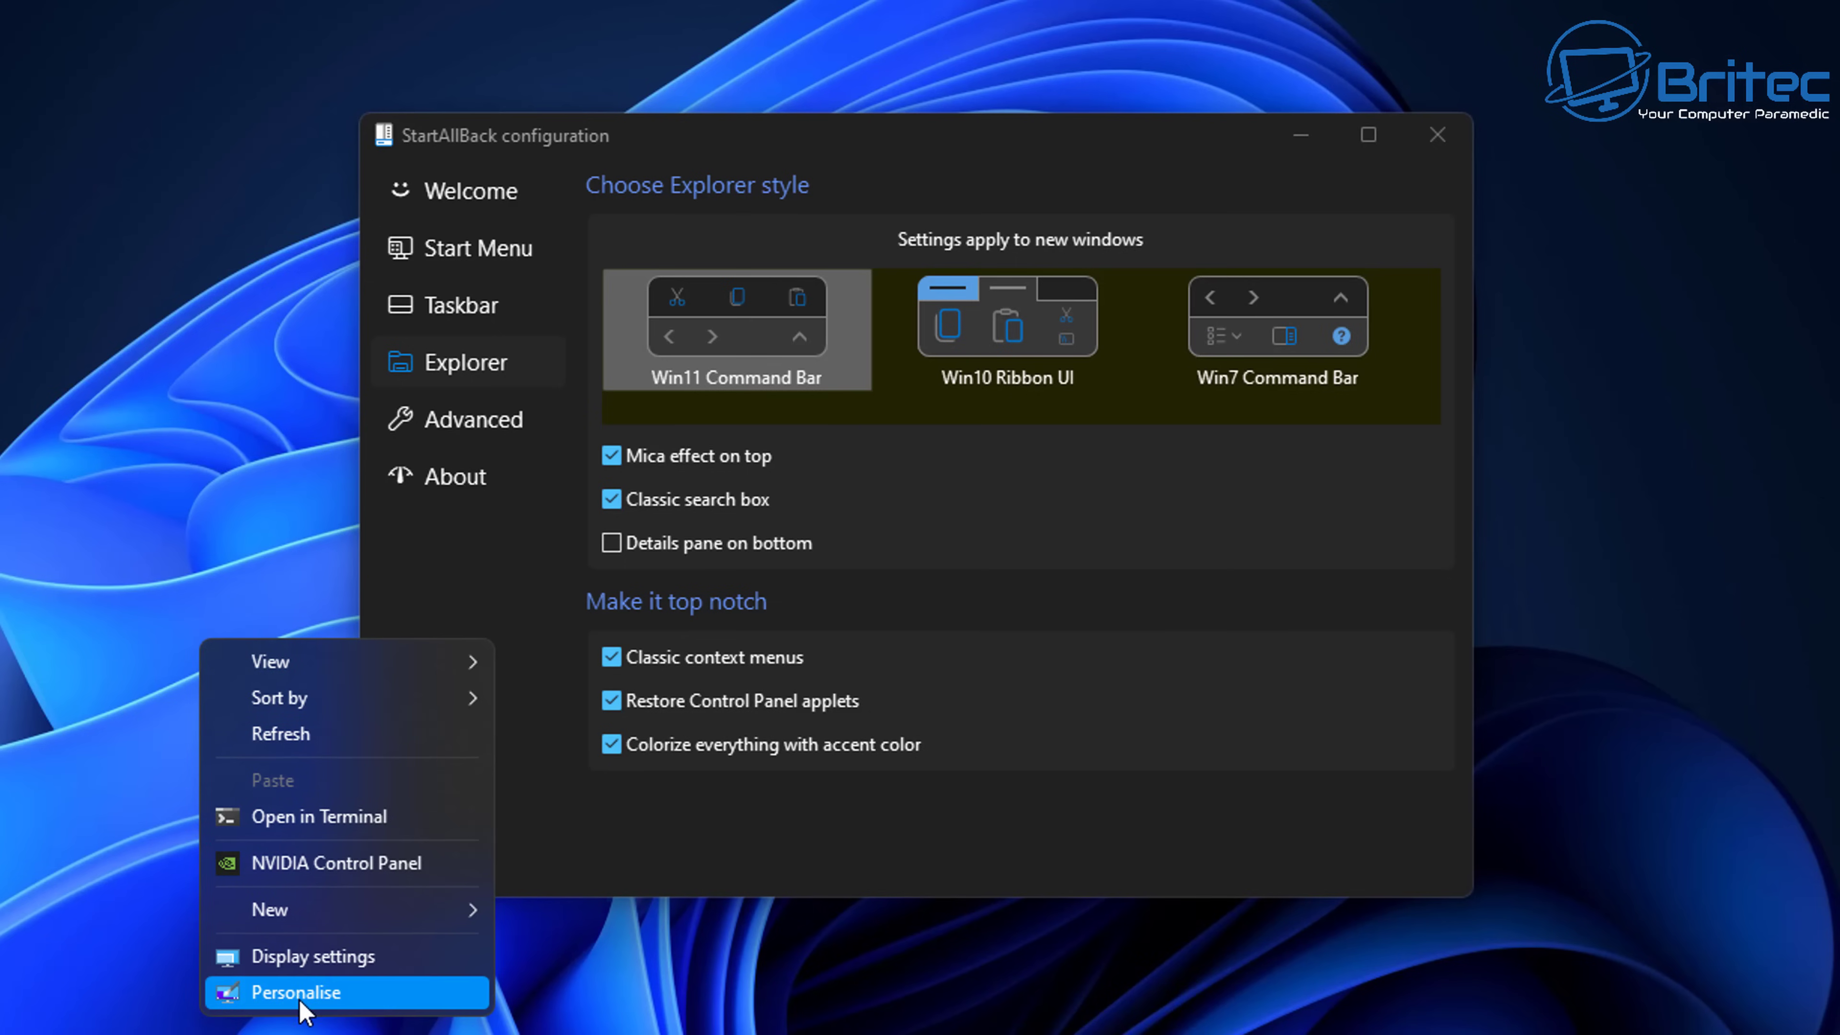
pyautogui.press('Escape')
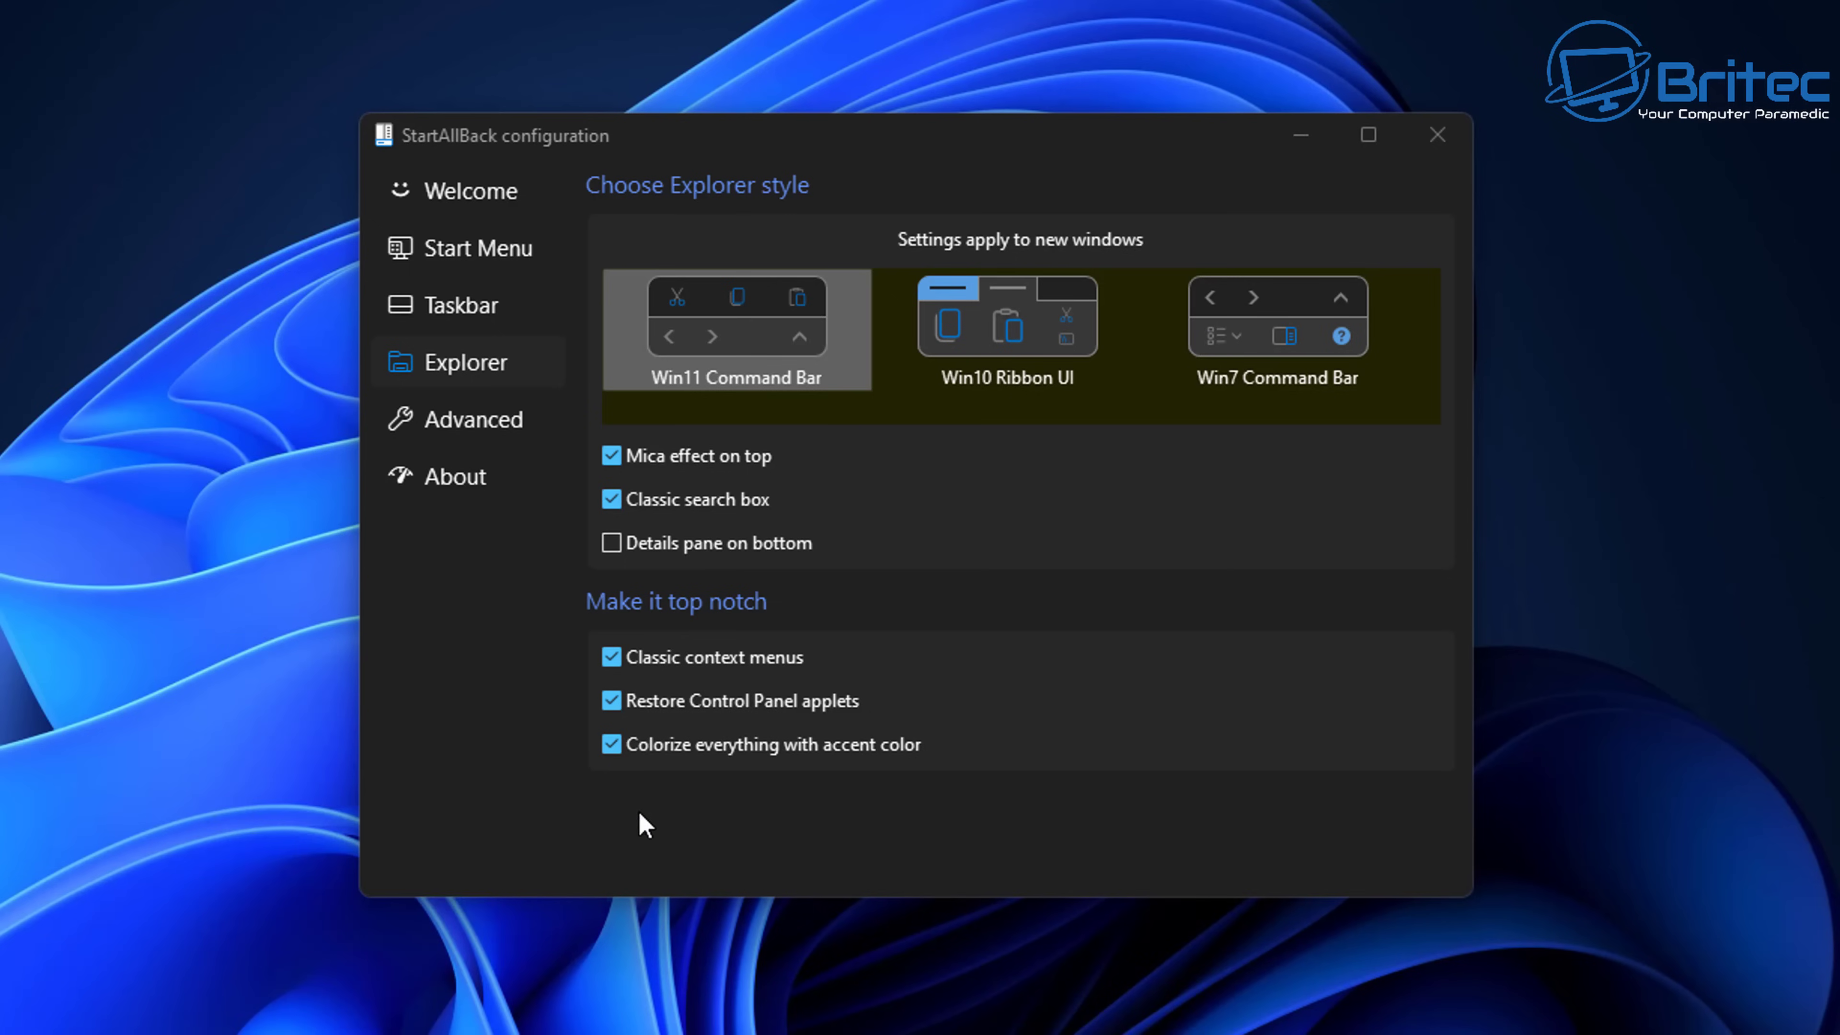
pyautogui.click(614, 747)
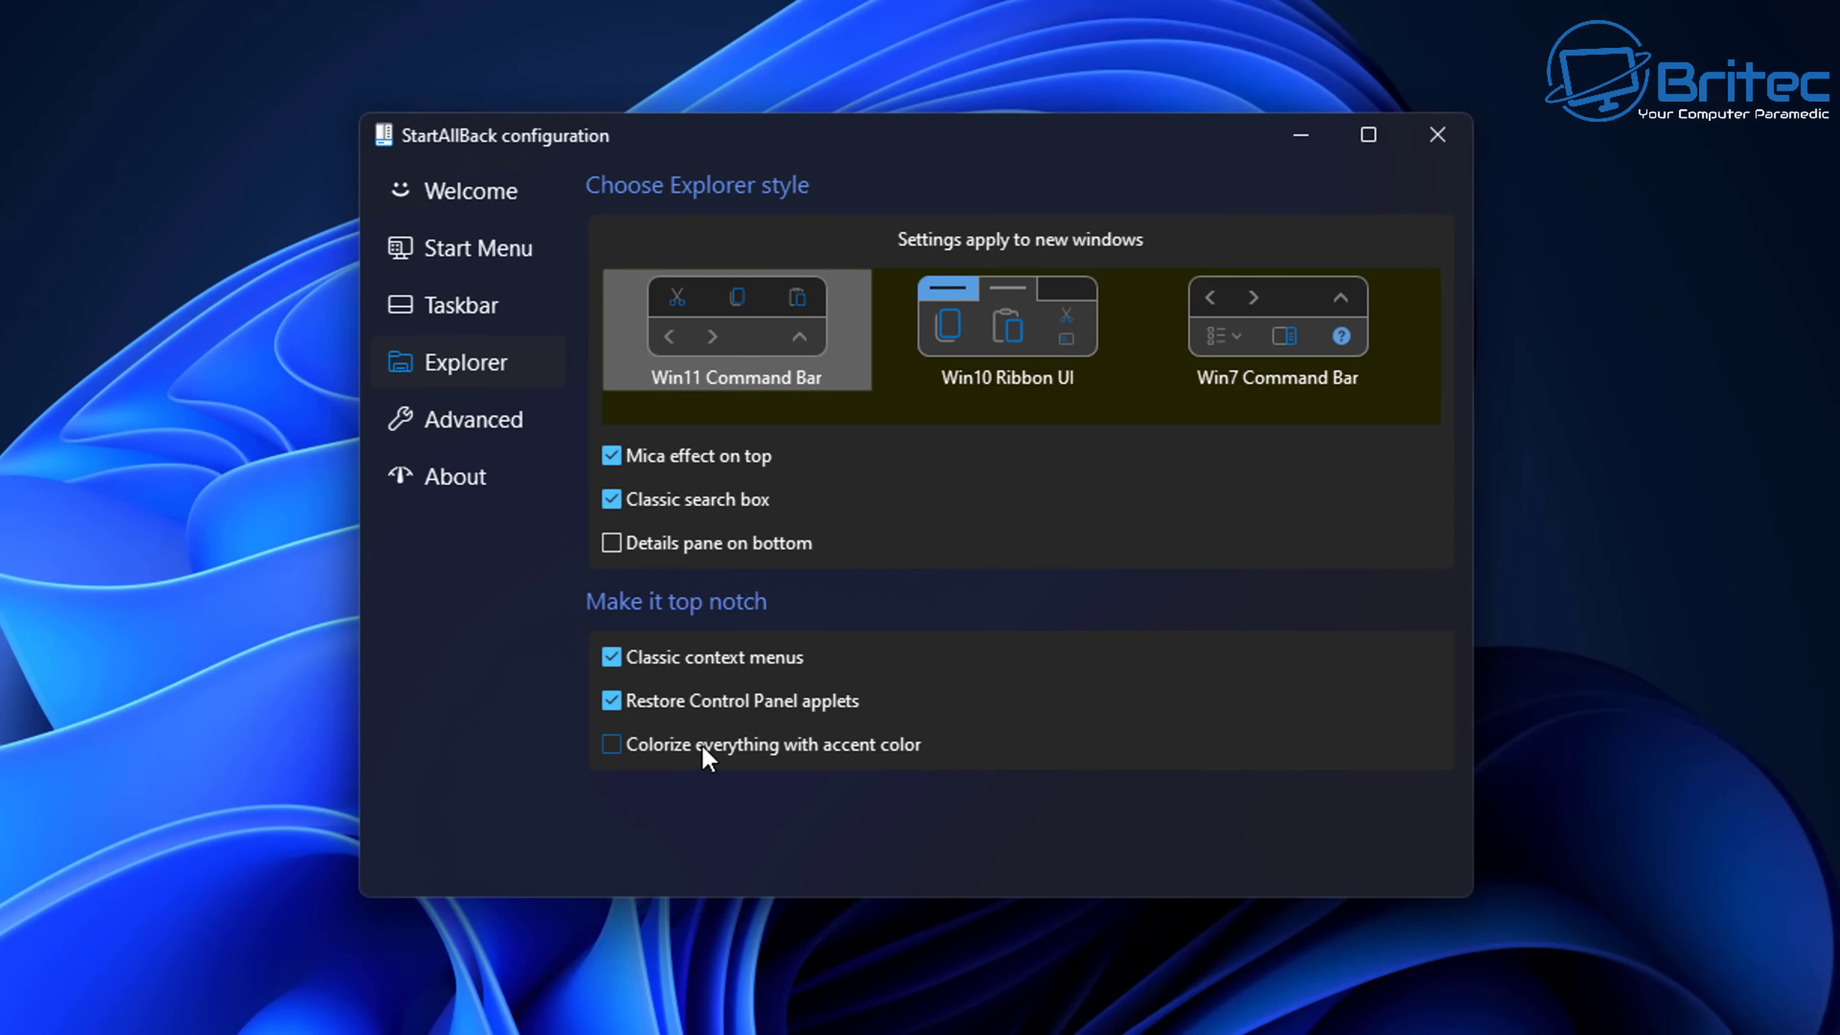
pyautogui.click(478, 419)
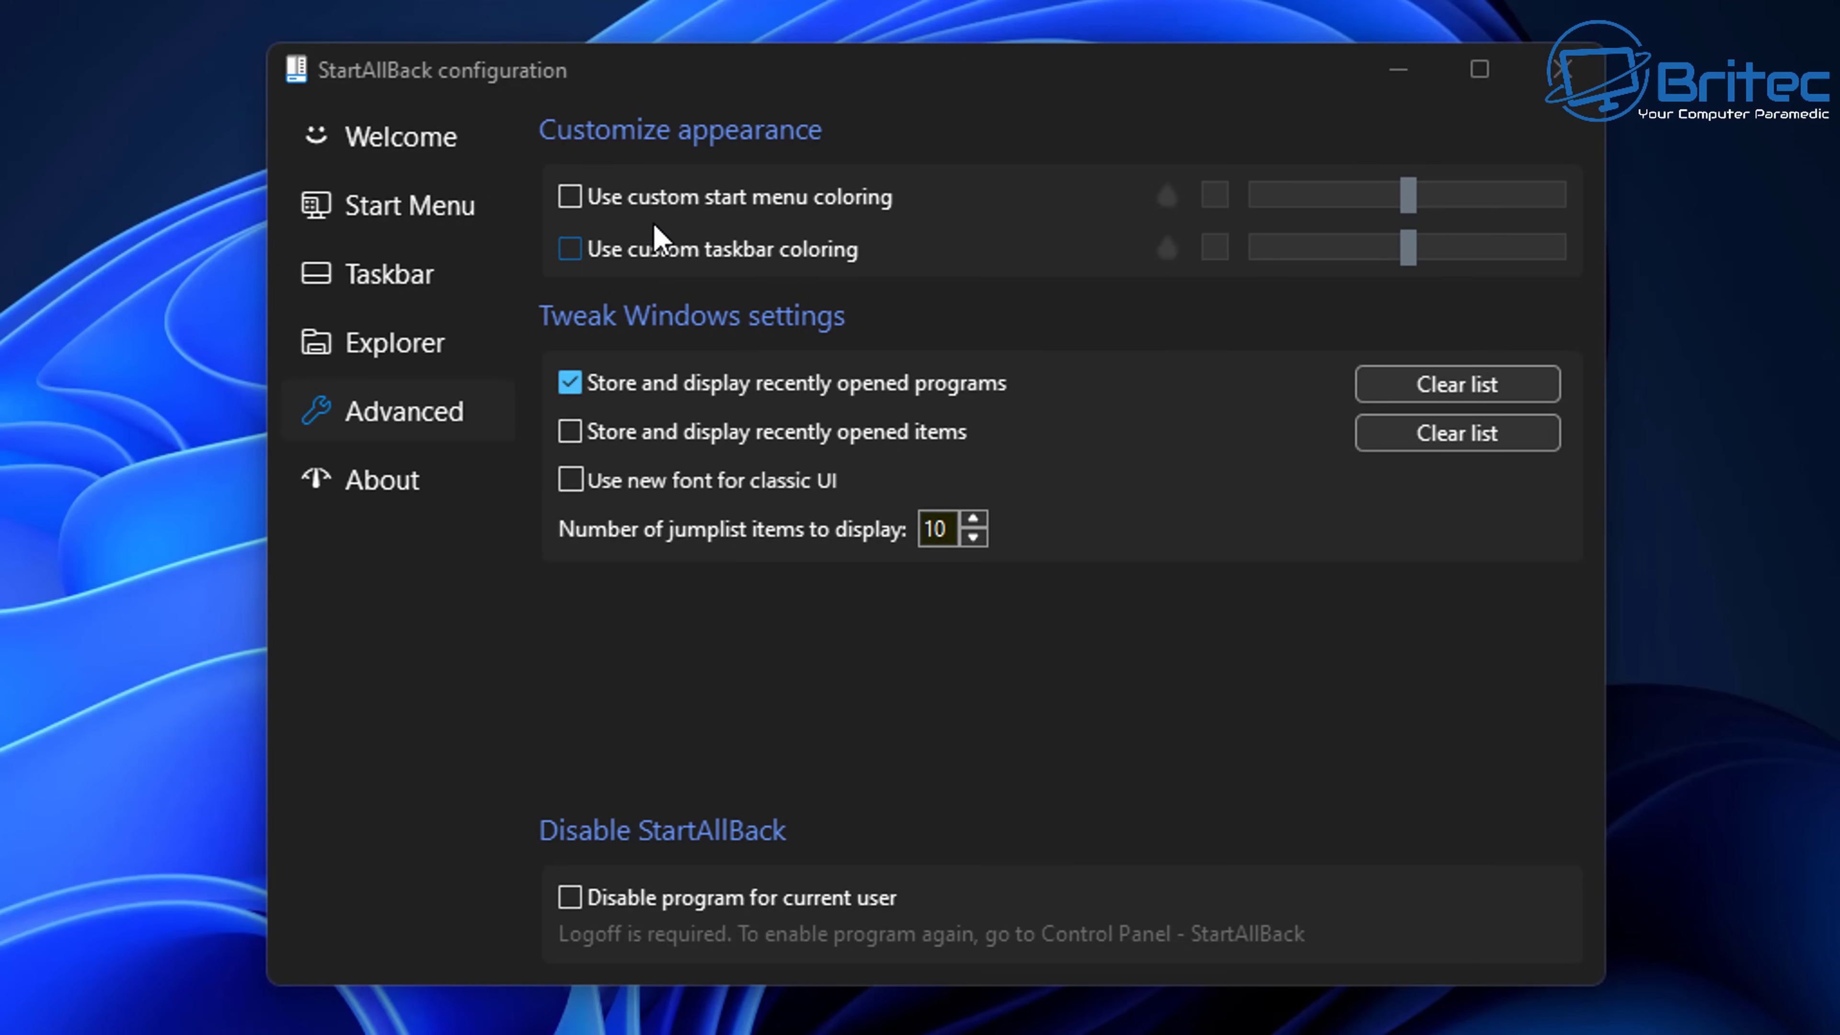
# Step: Enable custom start menu and taskbar coloring, inspect each Colour dialog unchanged, then uncheck taskbar coloring
pyautogui.click(569, 197)
pyautogui.click(1214, 194)
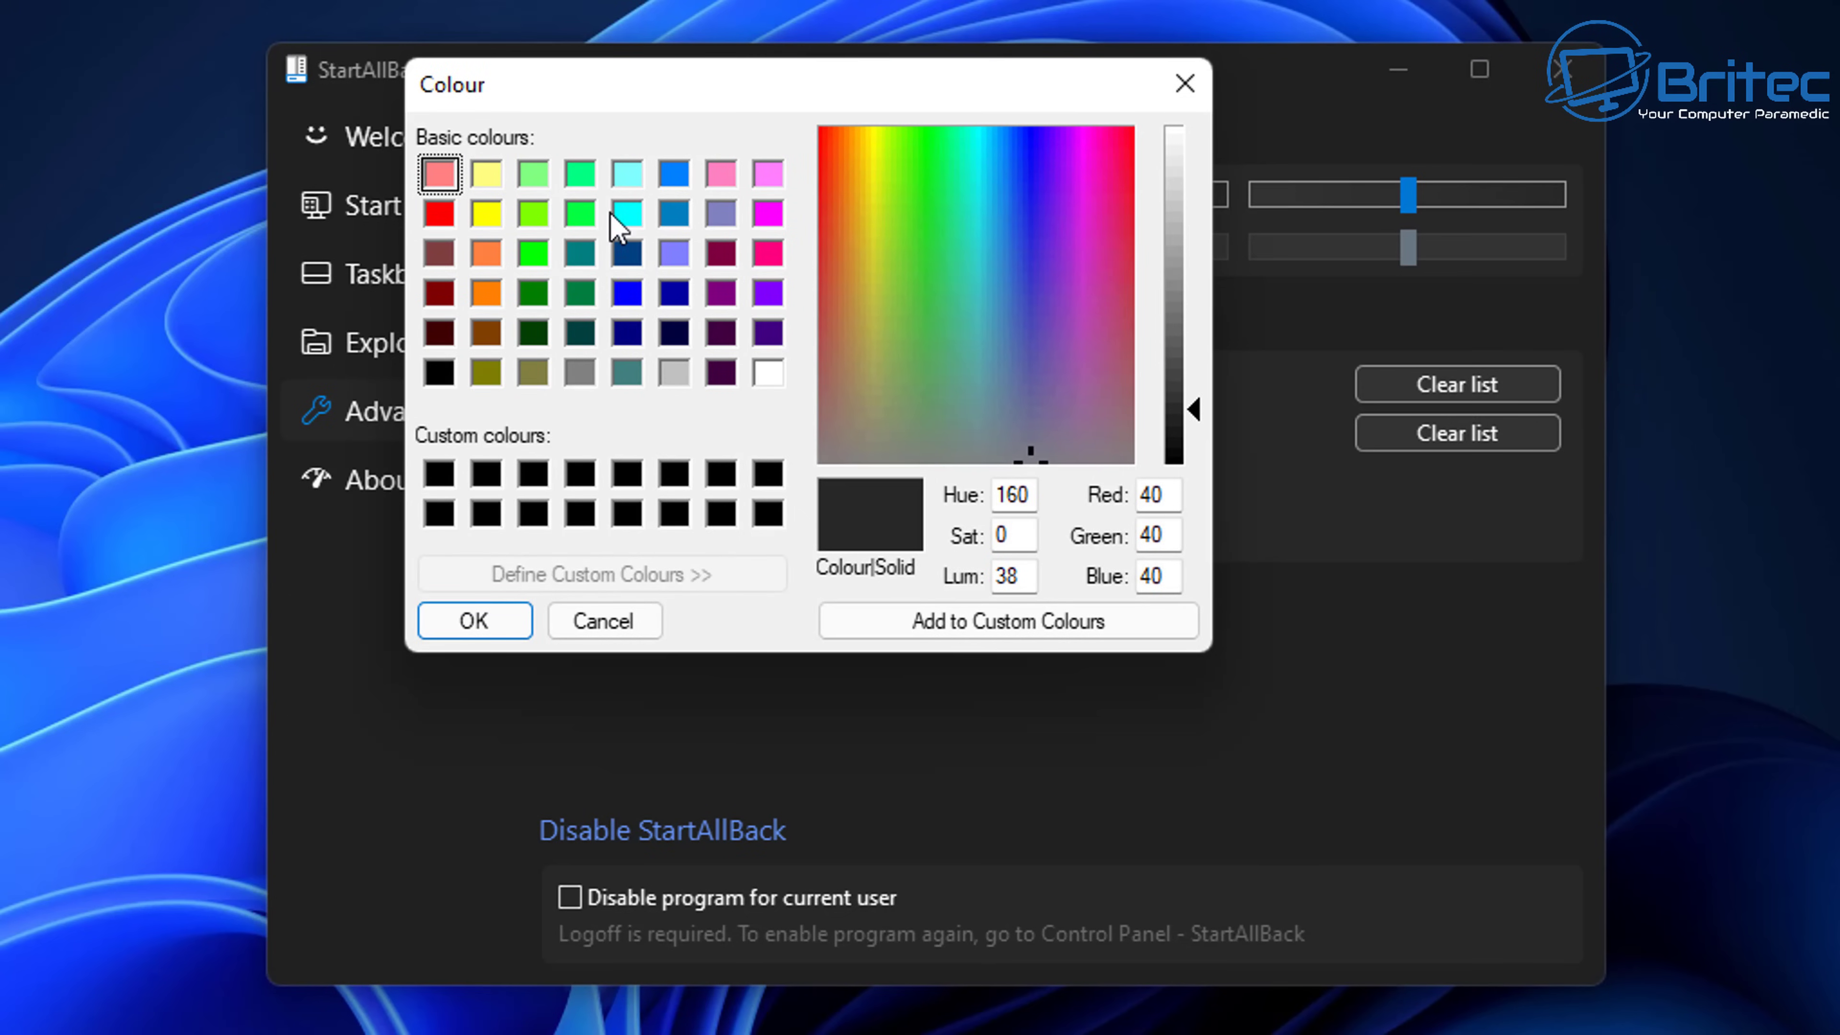
pyautogui.click(1185, 83)
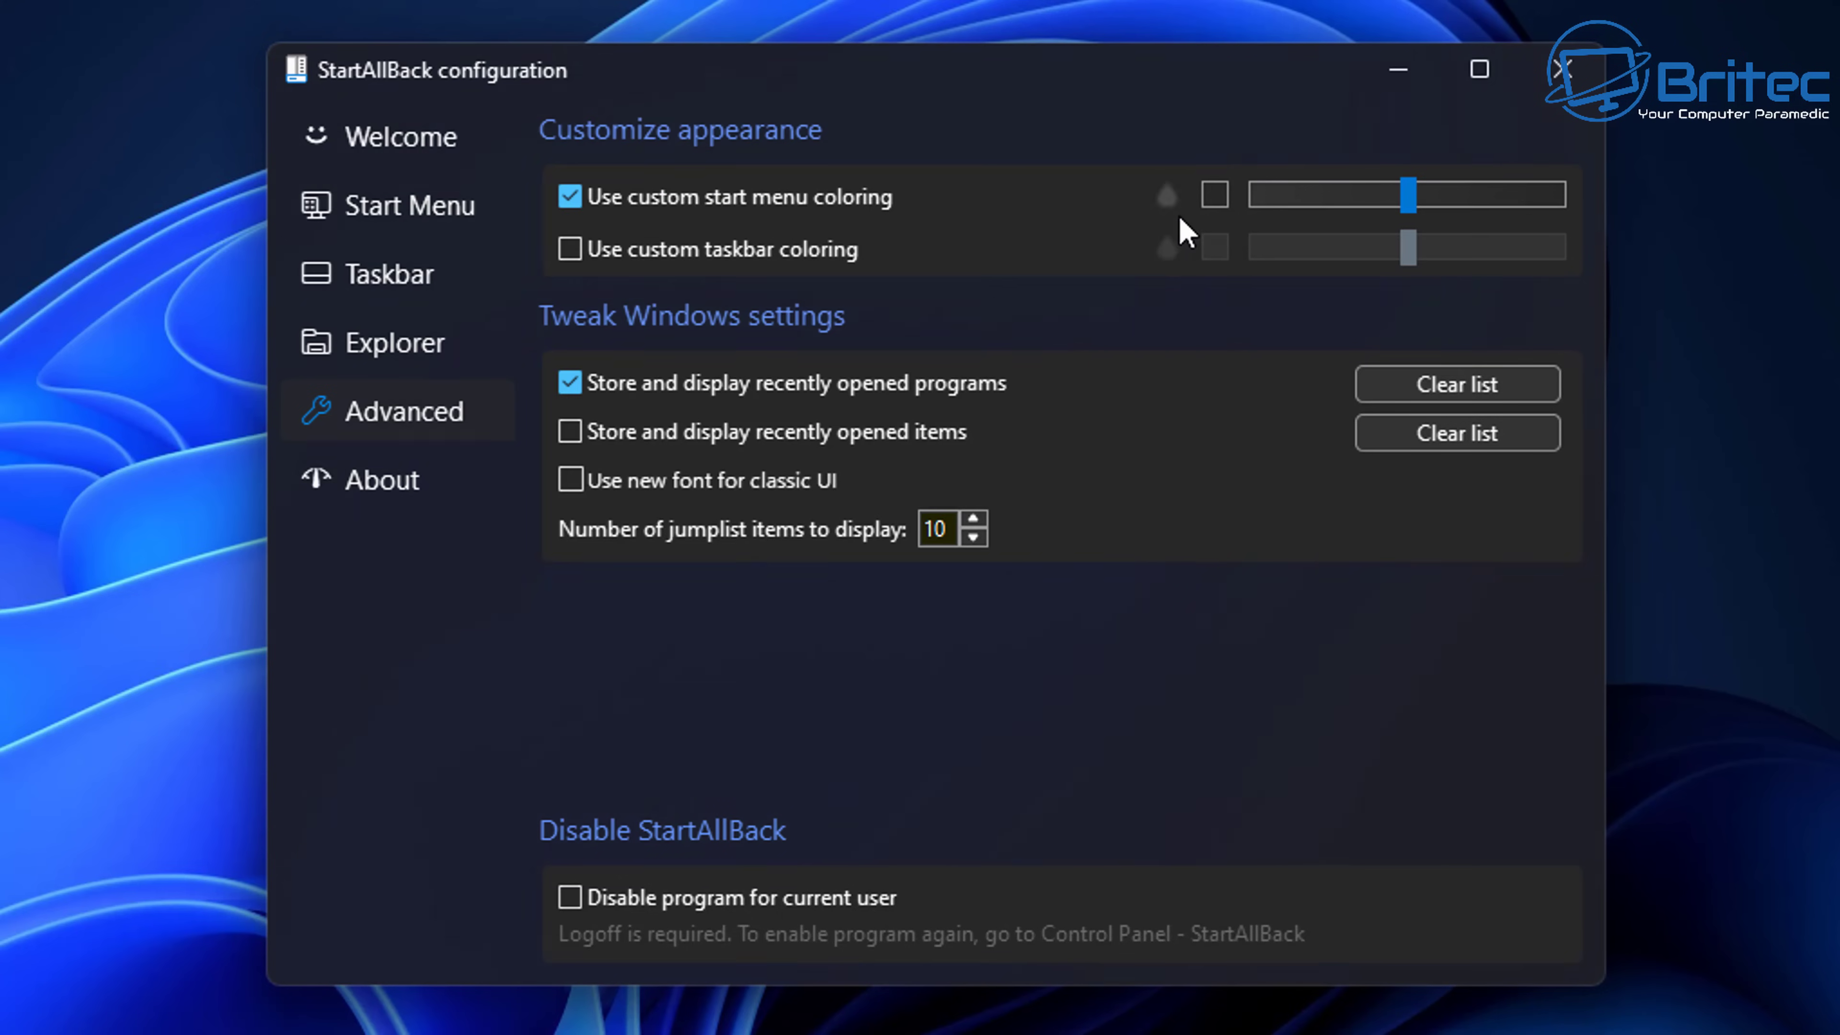
pyautogui.click(569, 250)
pyautogui.click(1214, 247)
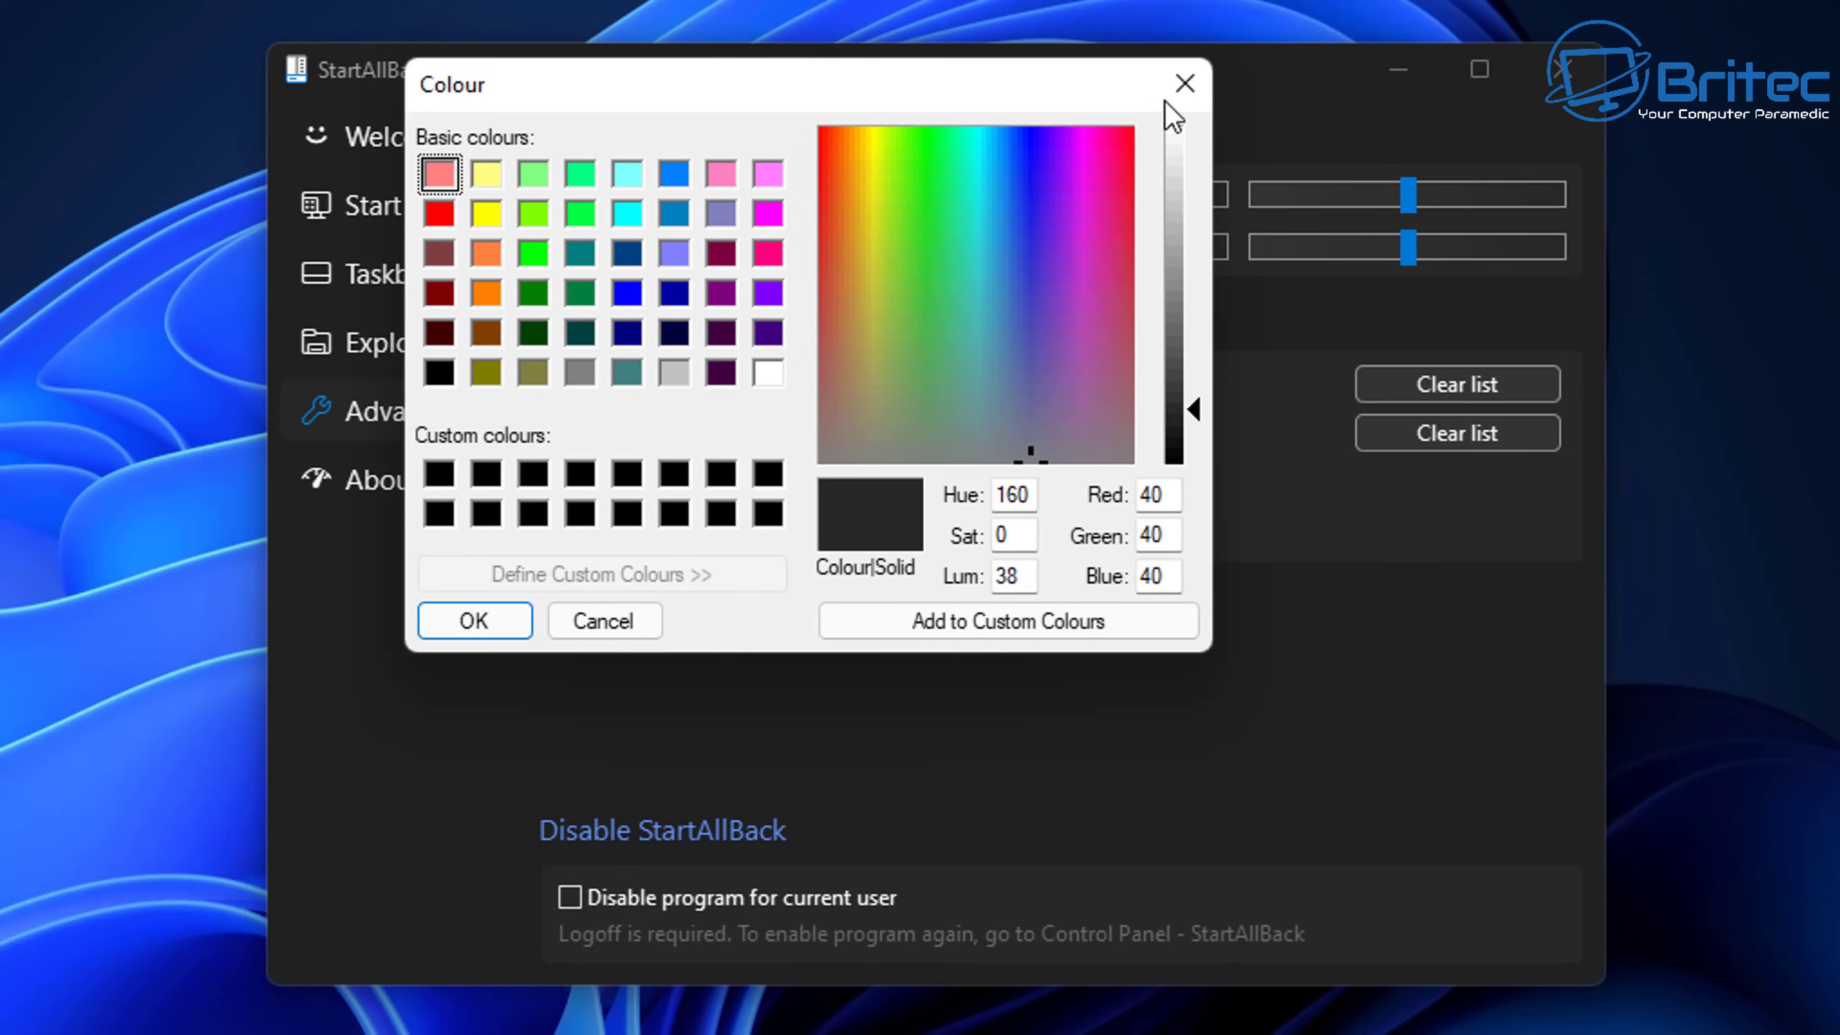
pyautogui.click(1182, 85)
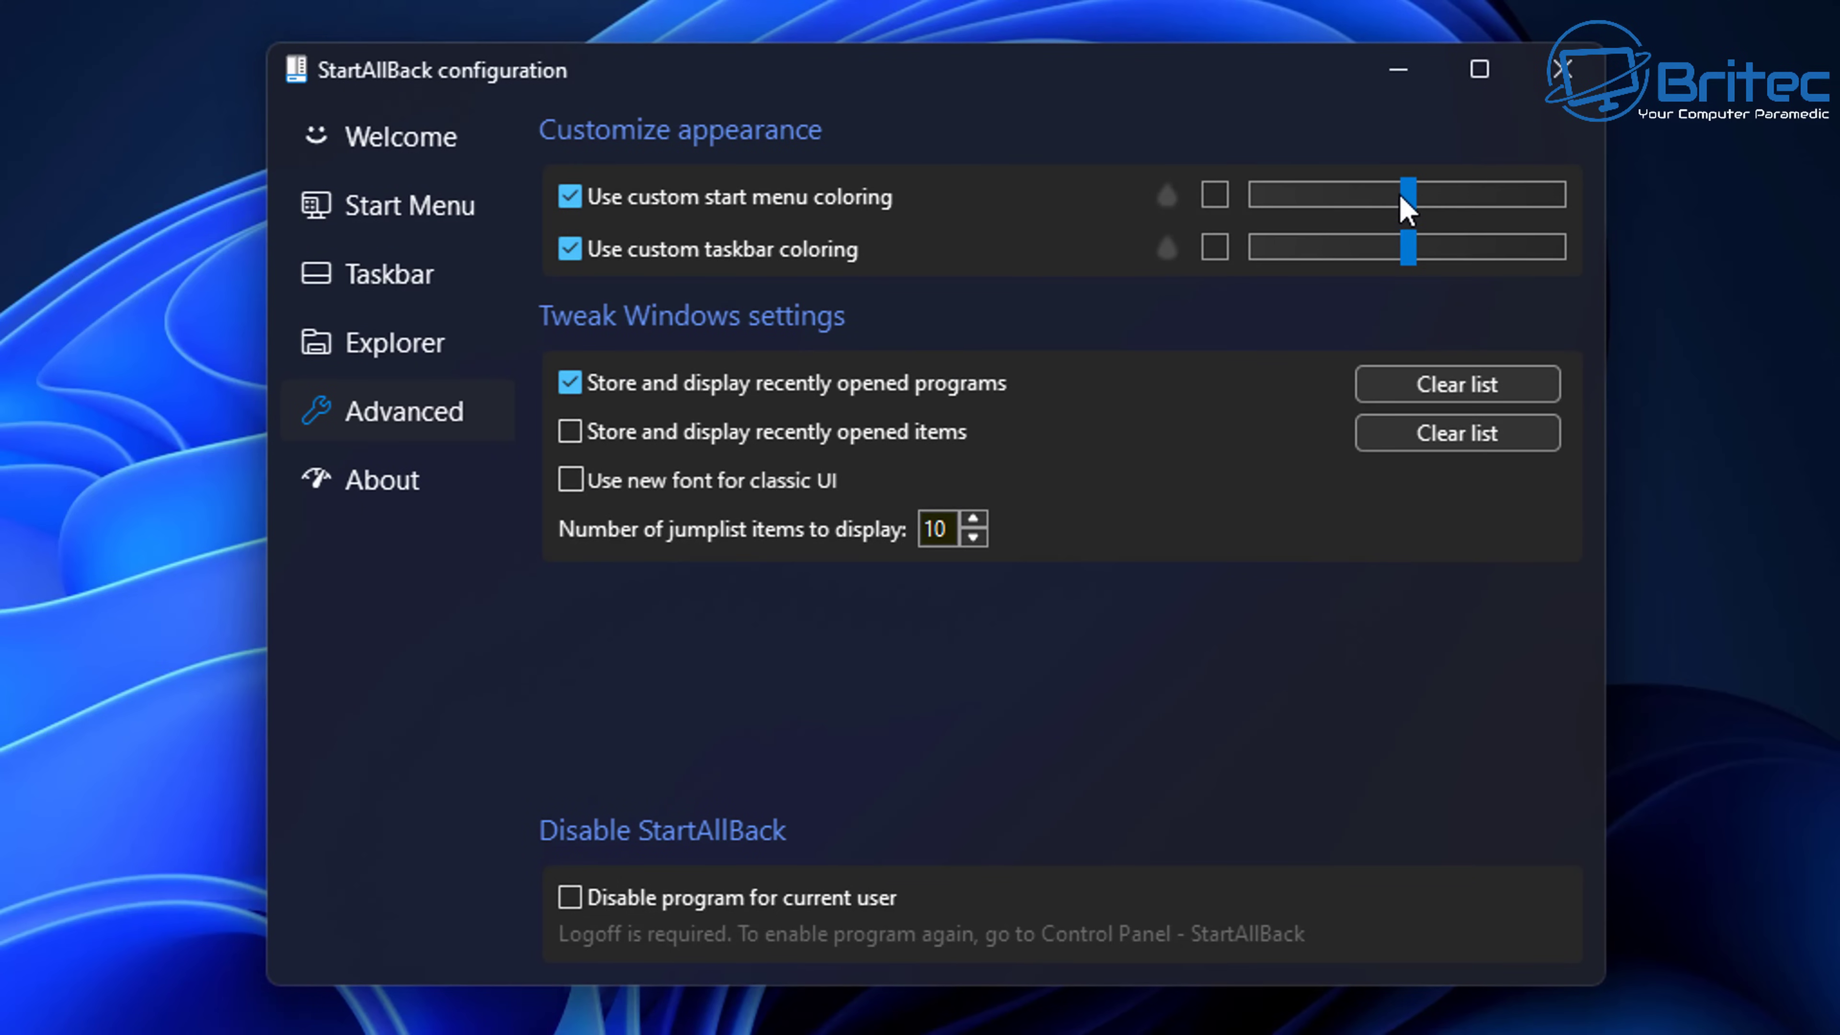
pyautogui.click(1215, 194)
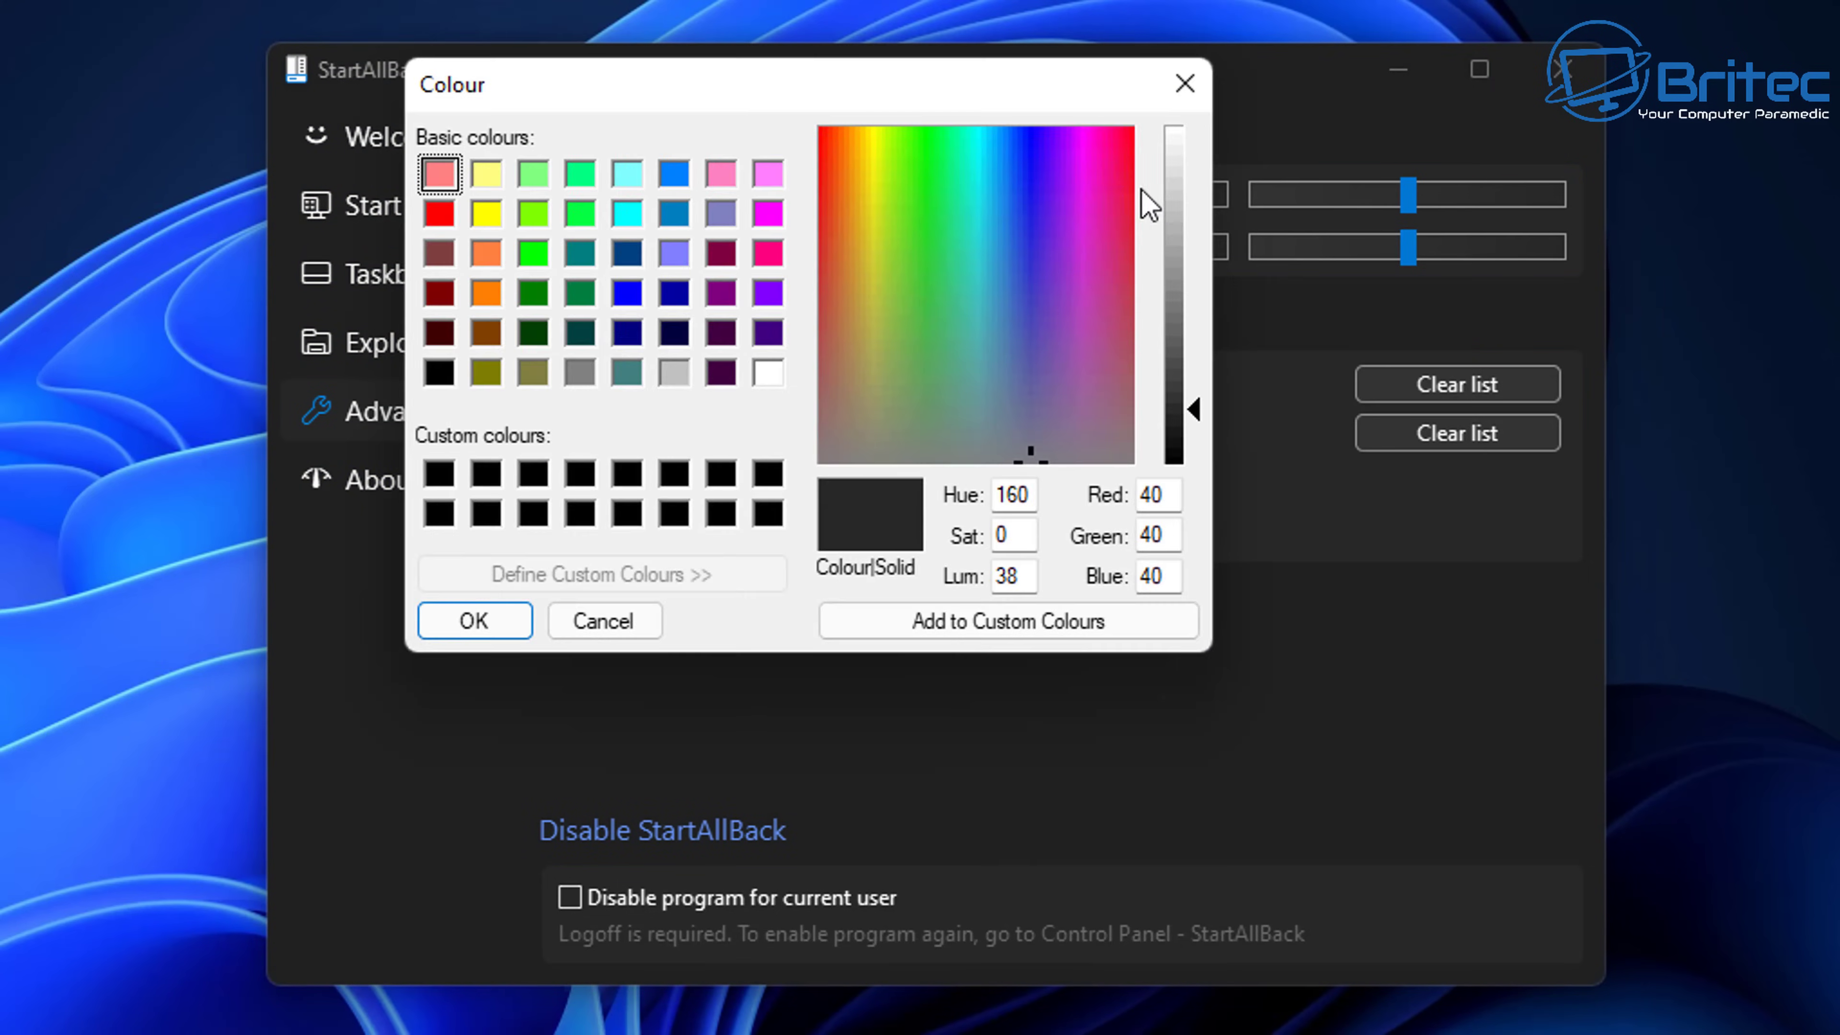
pyautogui.click(1185, 83)
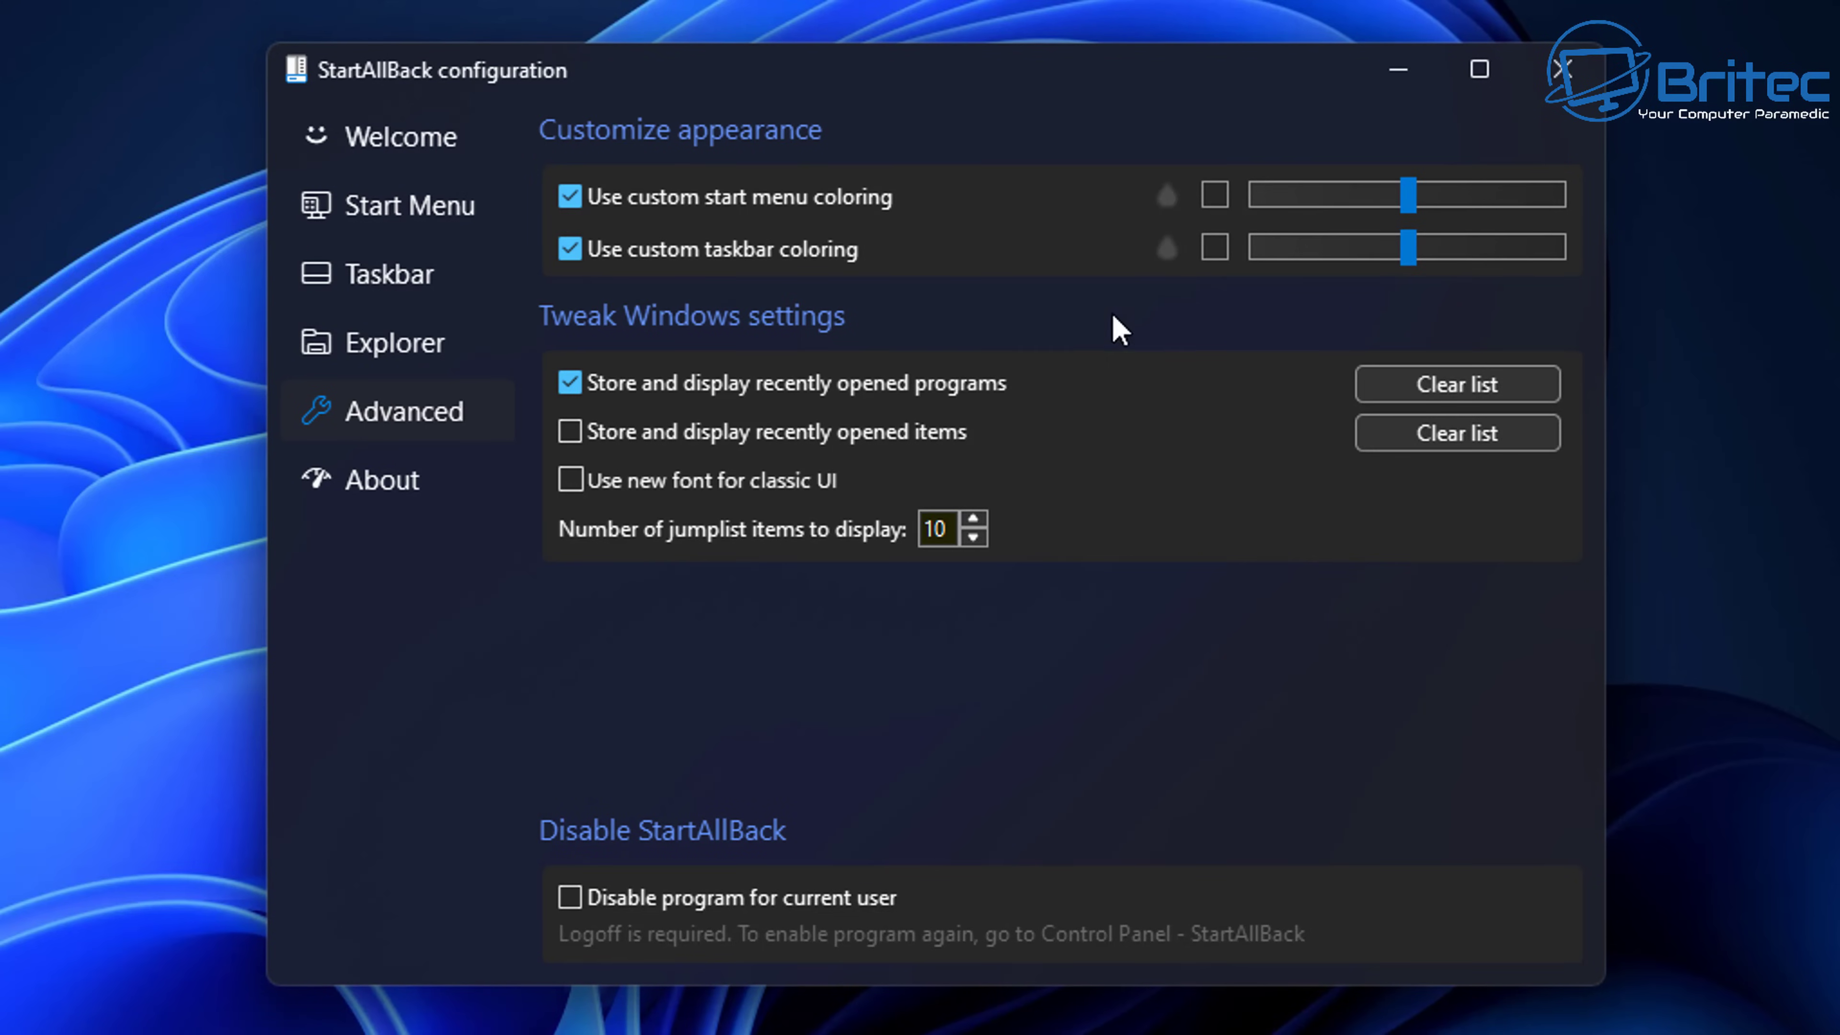
pyautogui.click(566, 253)
# Step: Uncheck custom start menu coloring and view the About page showing version 3.3.5
pyautogui.click(568, 194)
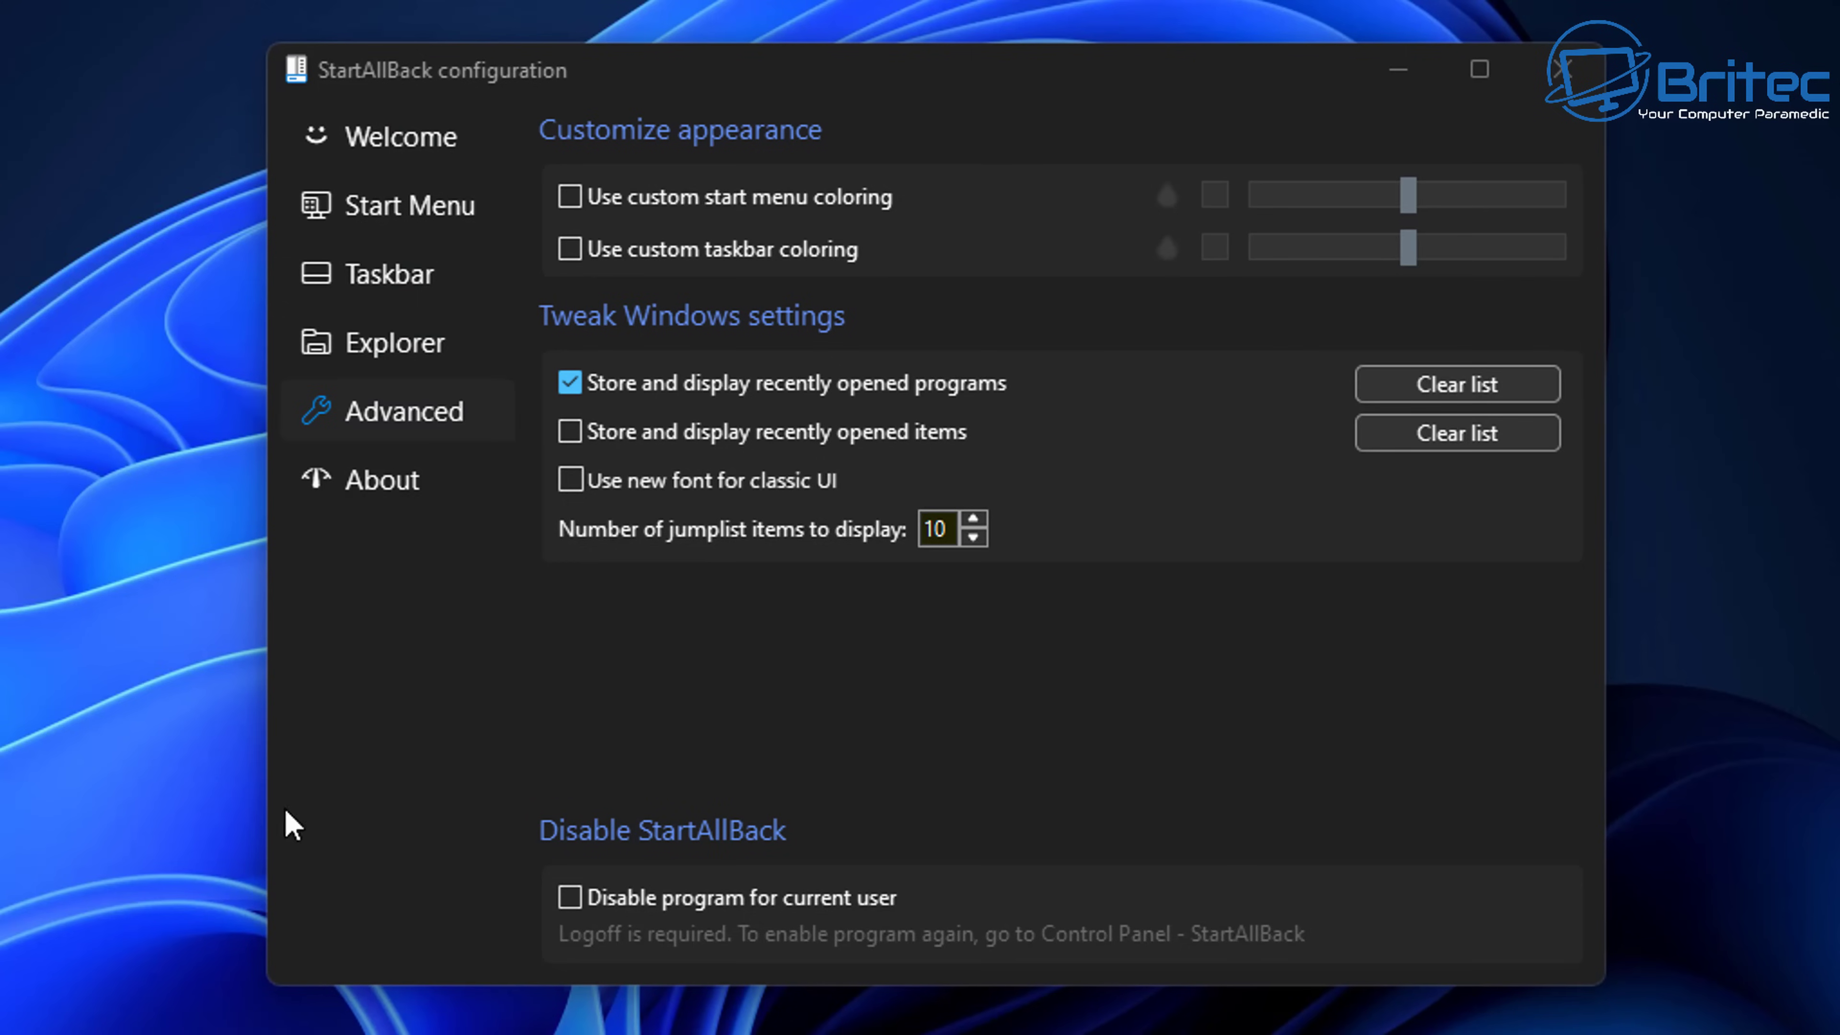
pyautogui.click(365, 482)
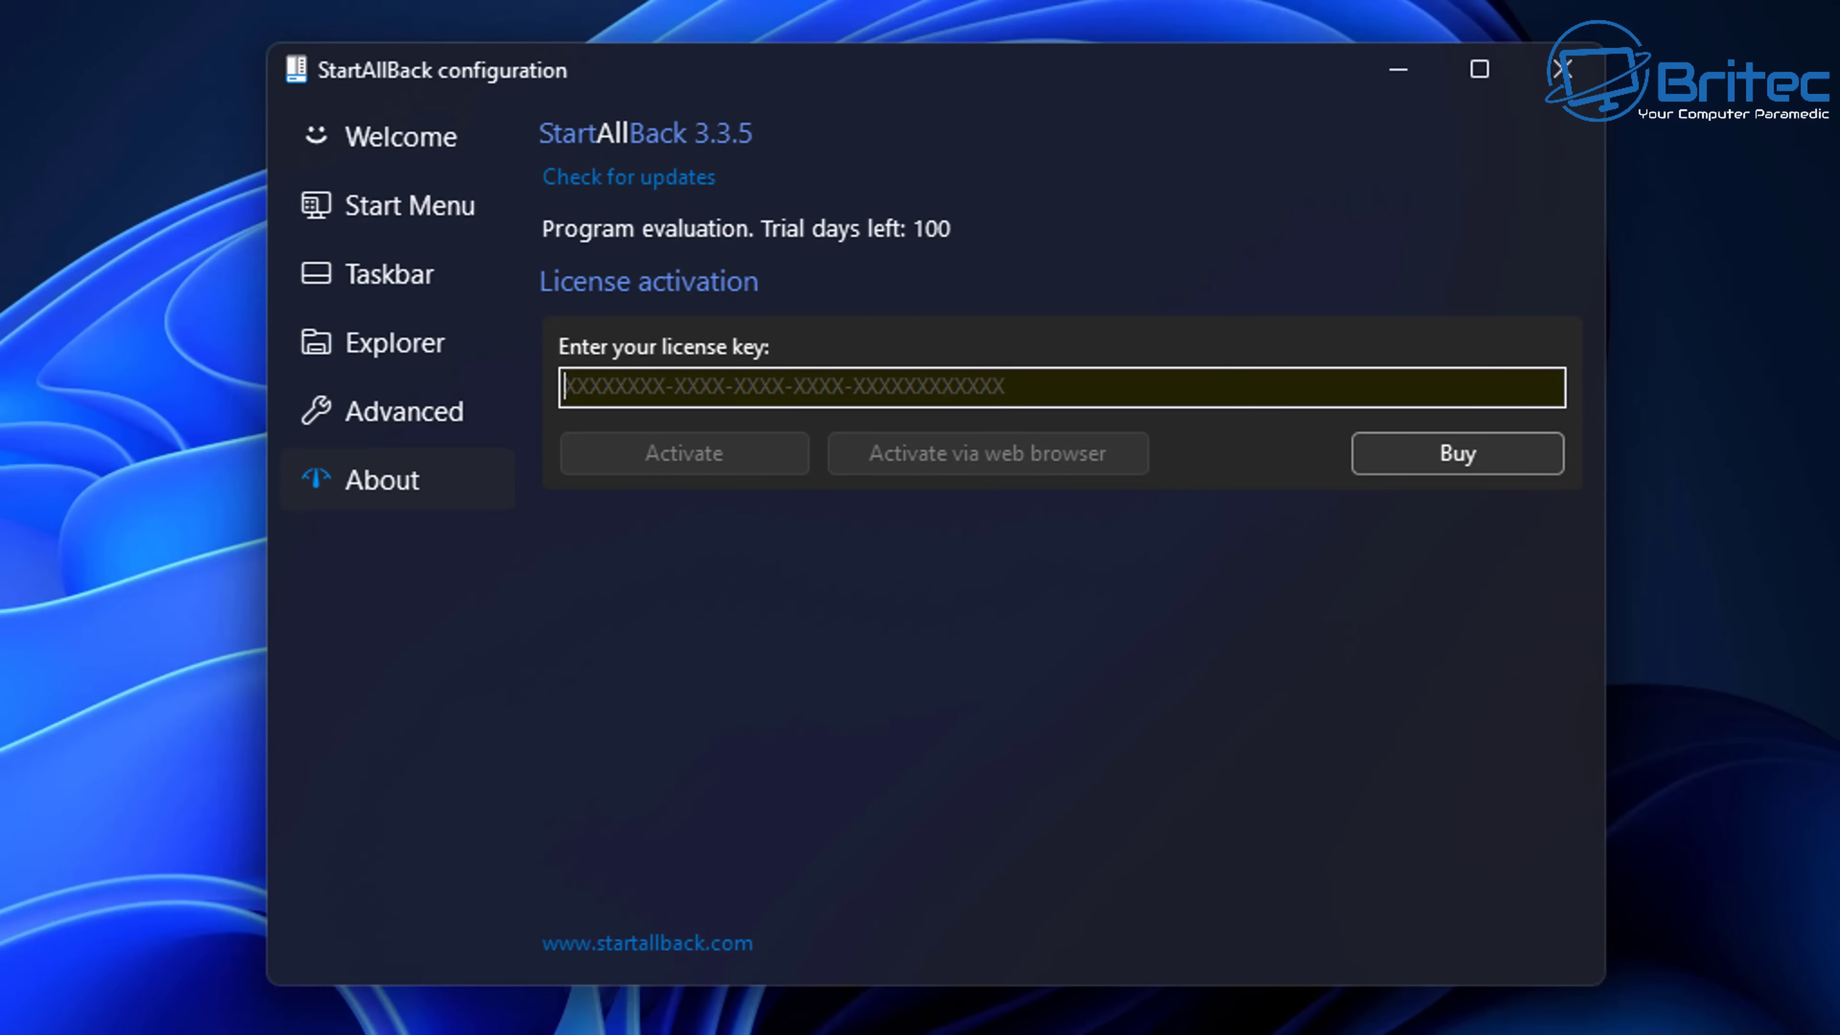
# Step: Compare the Windows 11 and enhanced classic Start menus, keep classic enabled, and close StartAllBack
pyautogui.click(424, 203)
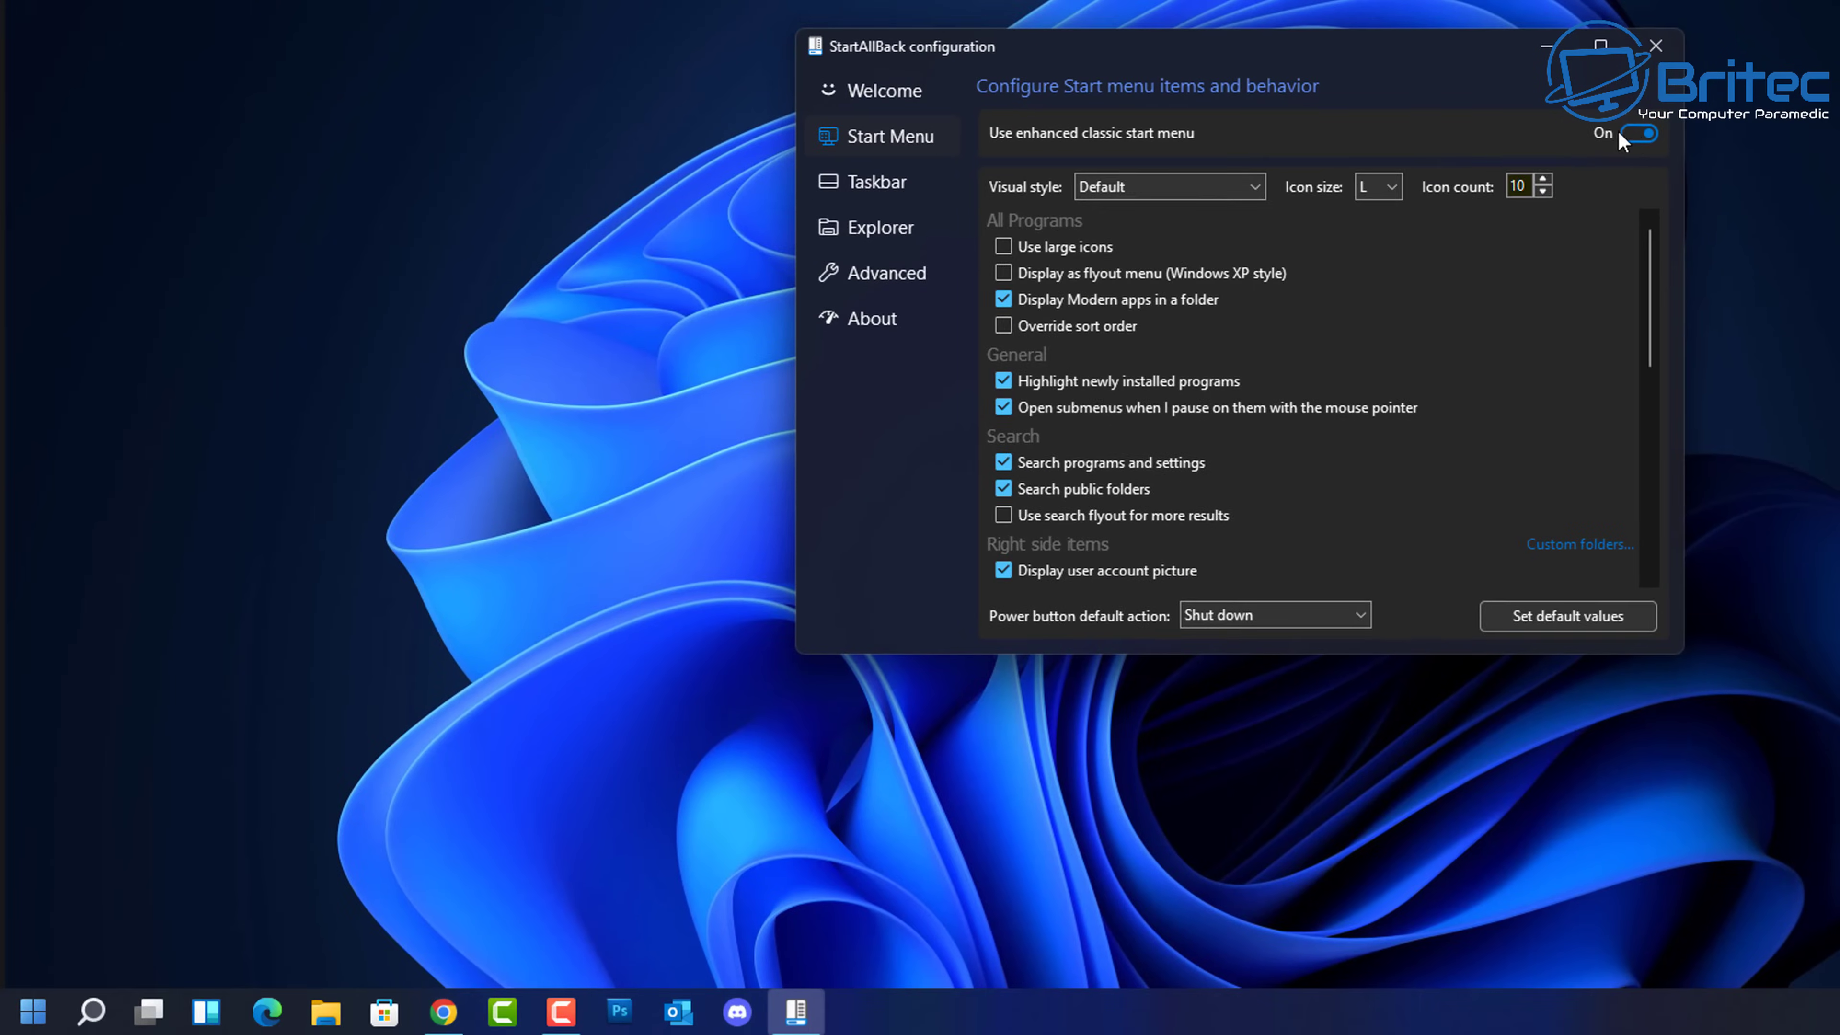
pyautogui.click(1588, 167)
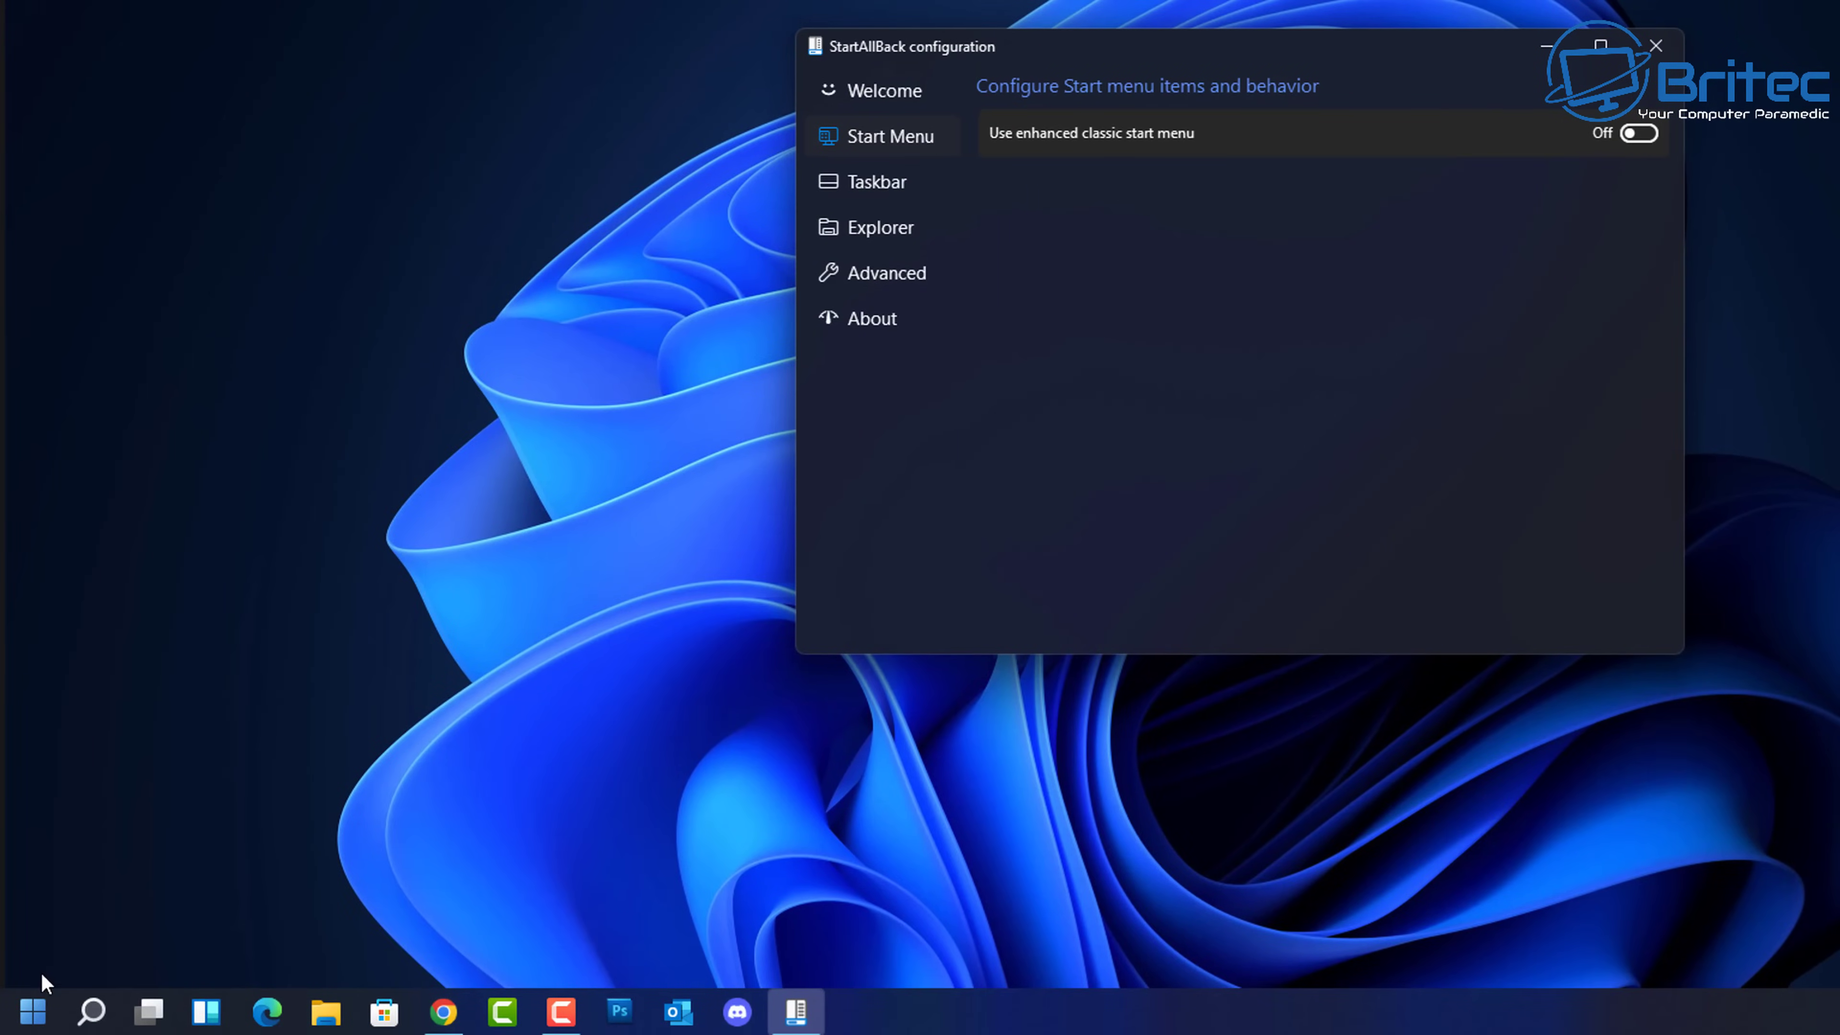
pyautogui.click(33, 1010)
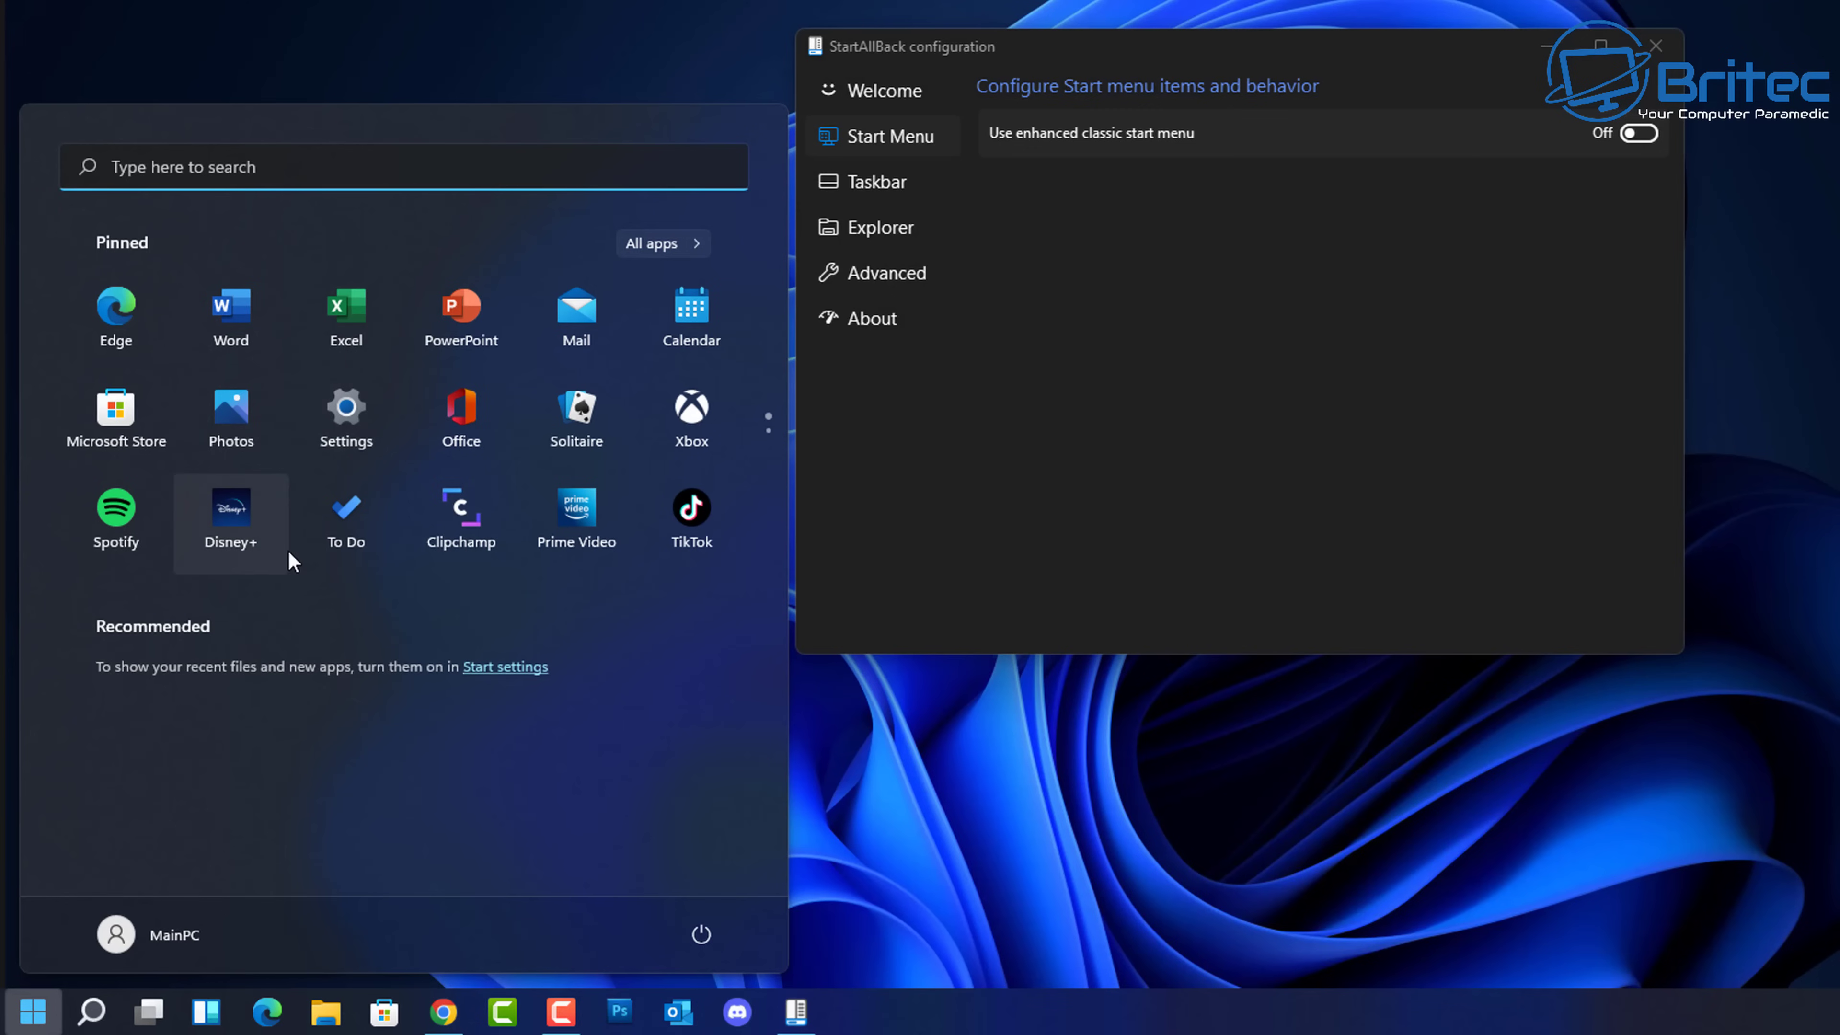
pyautogui.click(1639, 131)
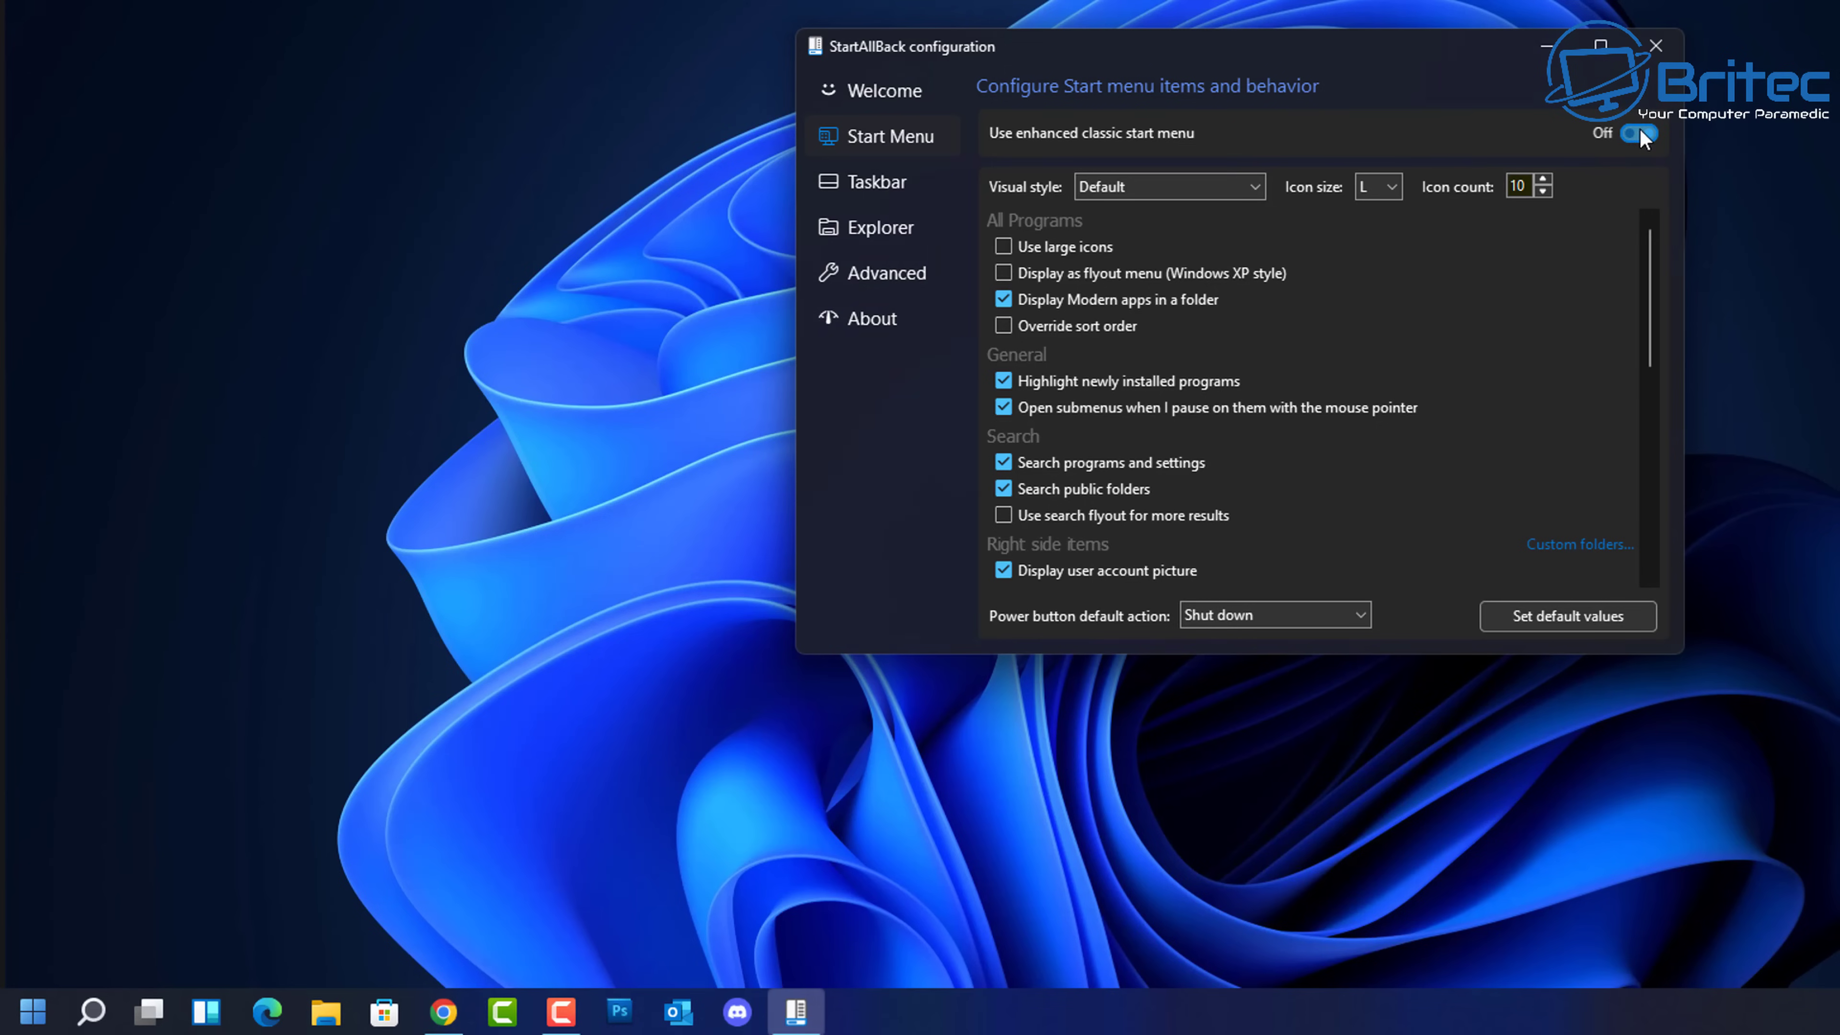
pyautogui.click(30, 1013)
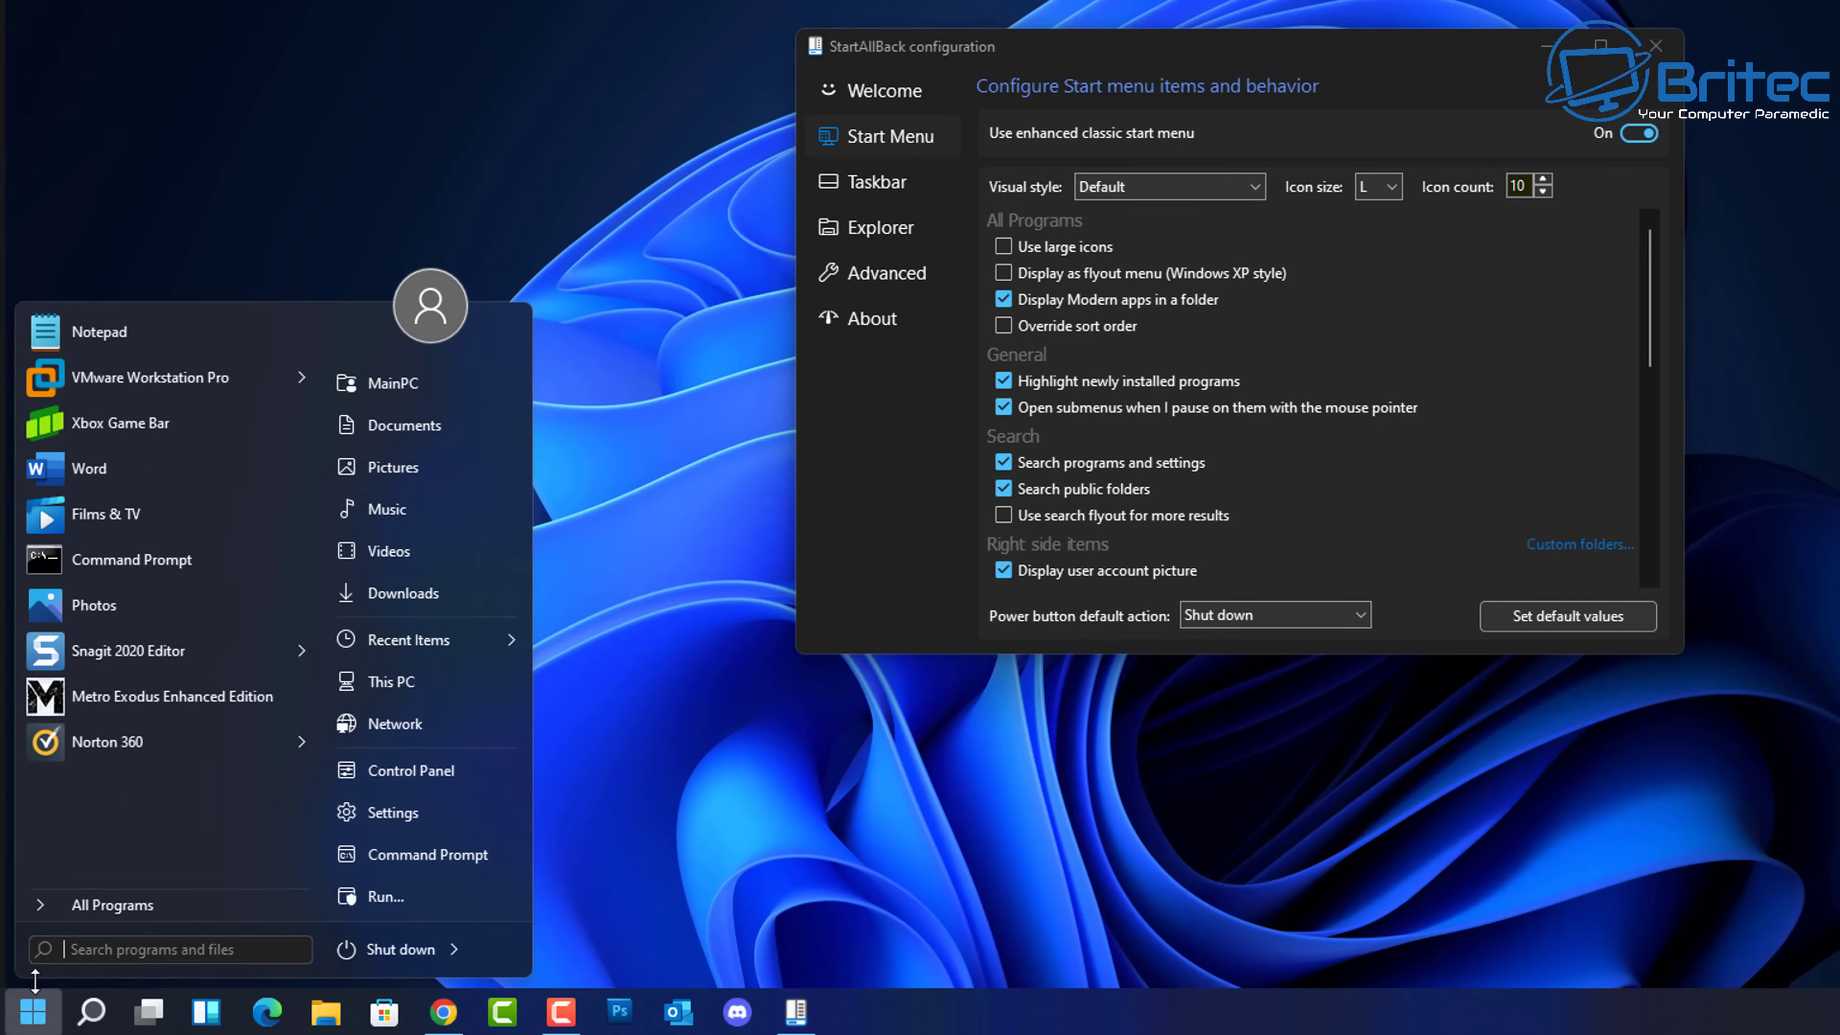
pyautogui.click(930, 583)
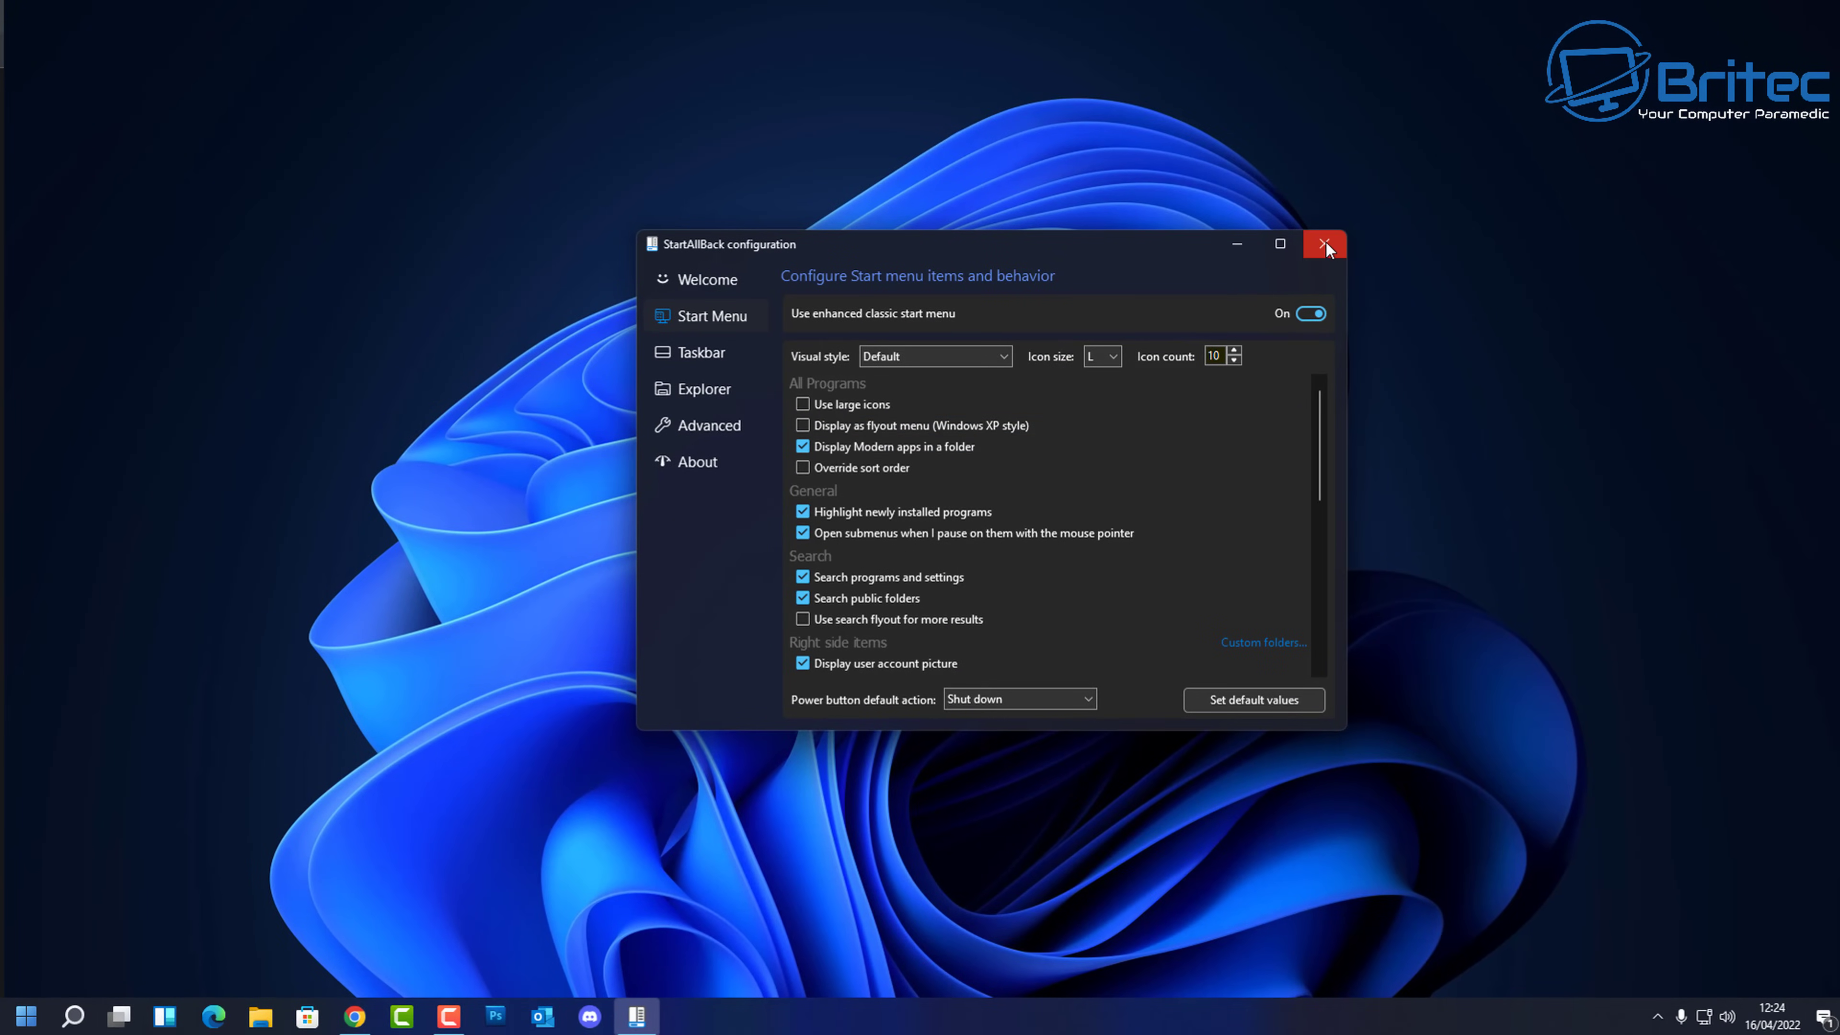
pyautogui.click(1325, 244)
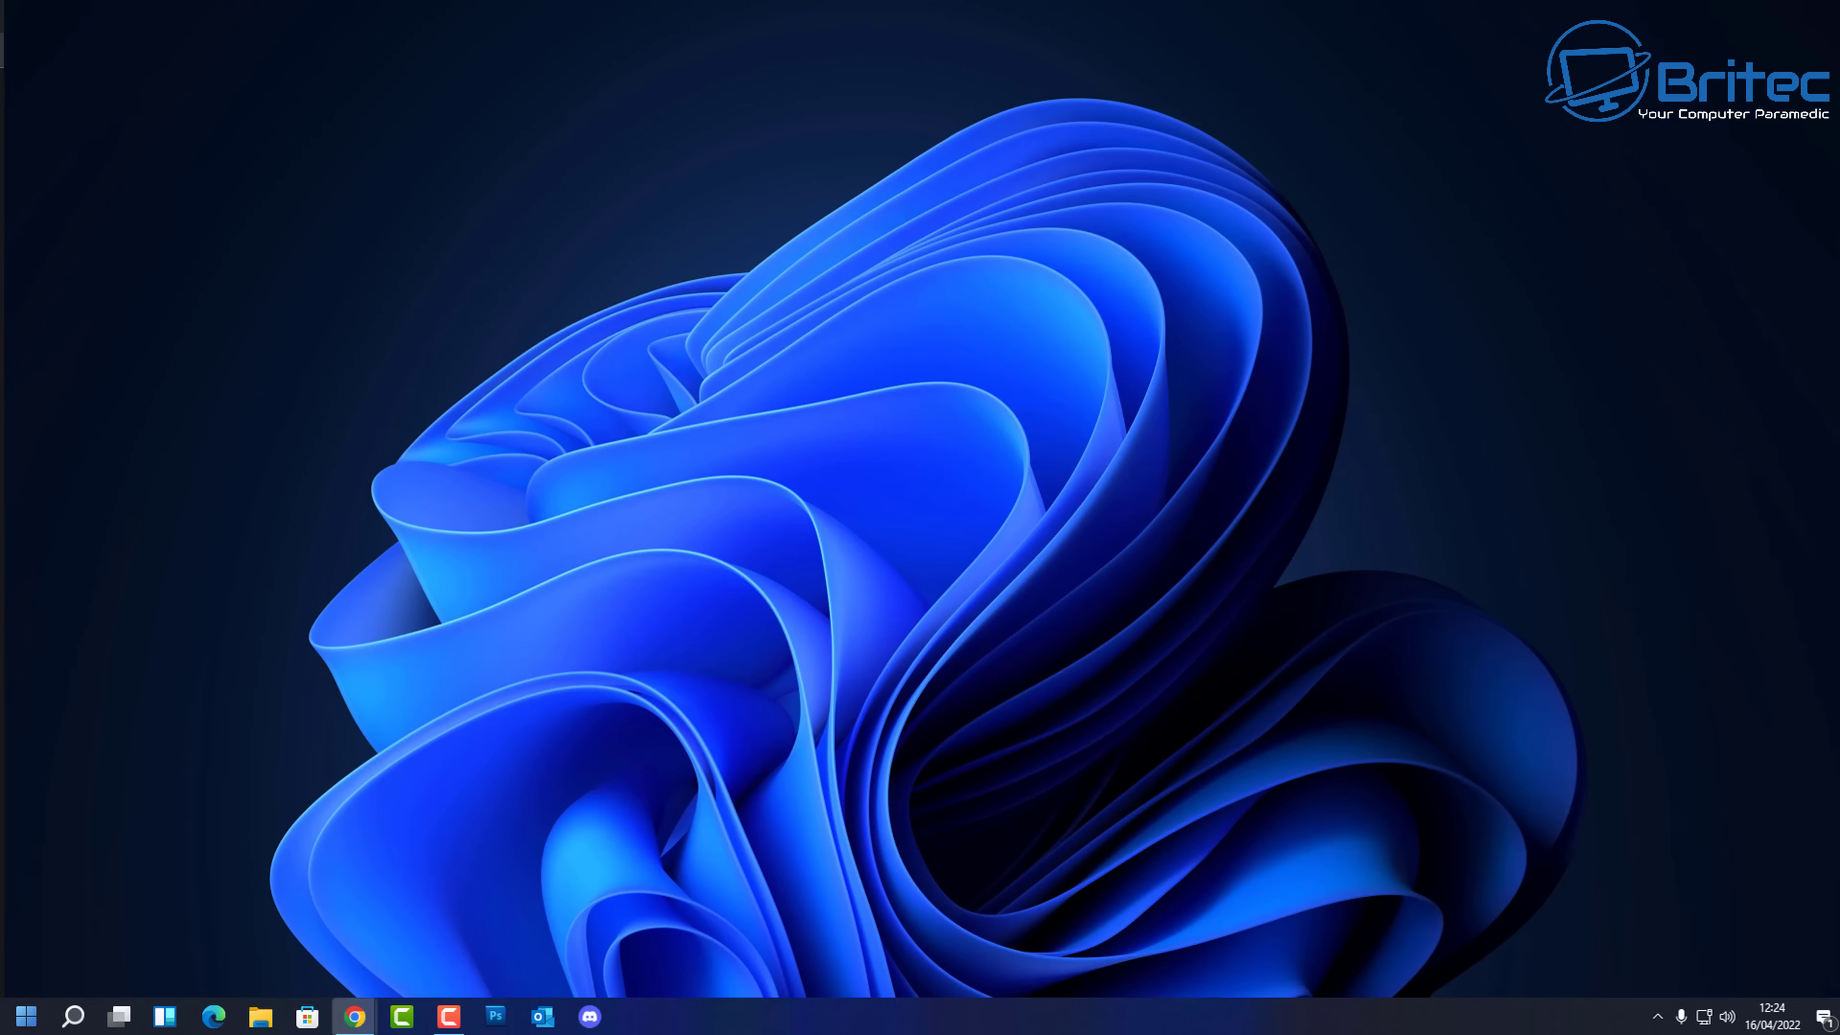